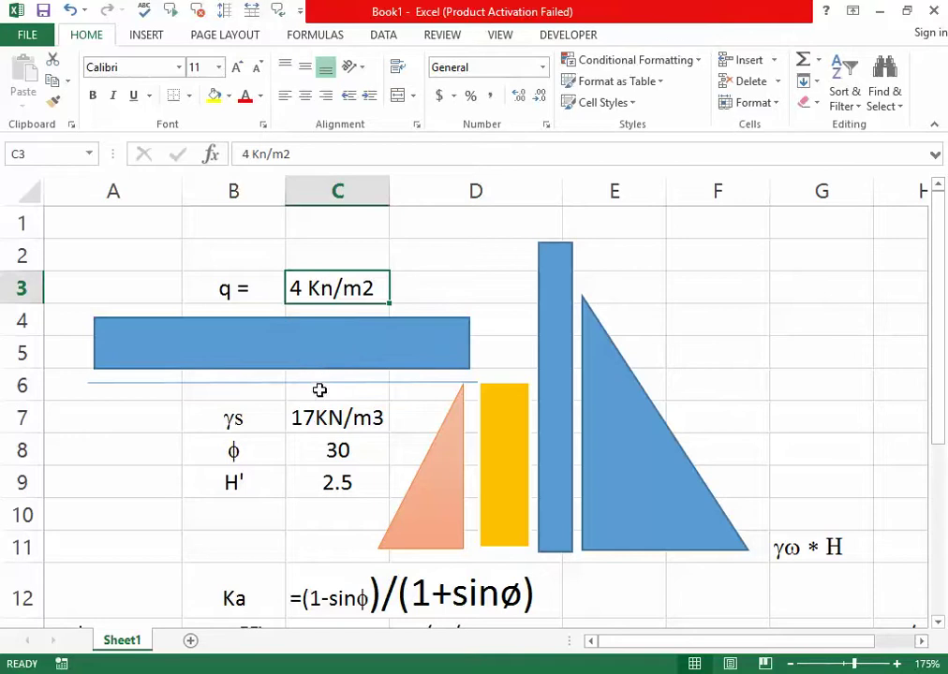
Step: Review the soil unit weight γs, friction angle φ and height H' inputs in cells C7 to C9
left_click(318, 416)
left_click(235, 416)
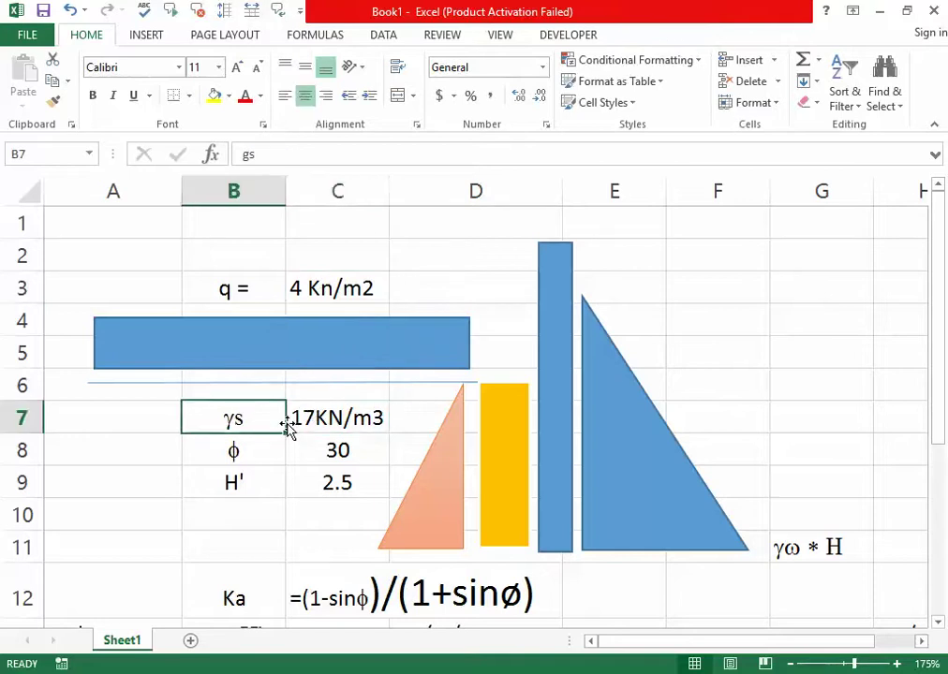
left_click(306, 423)
left_click(305, 453)
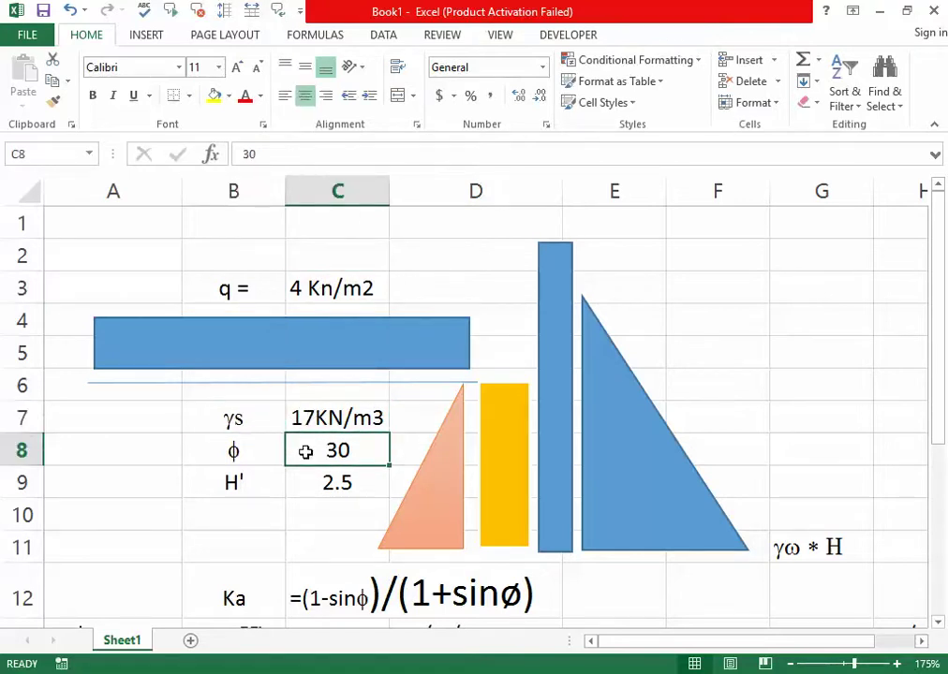
left_click(307, 473)
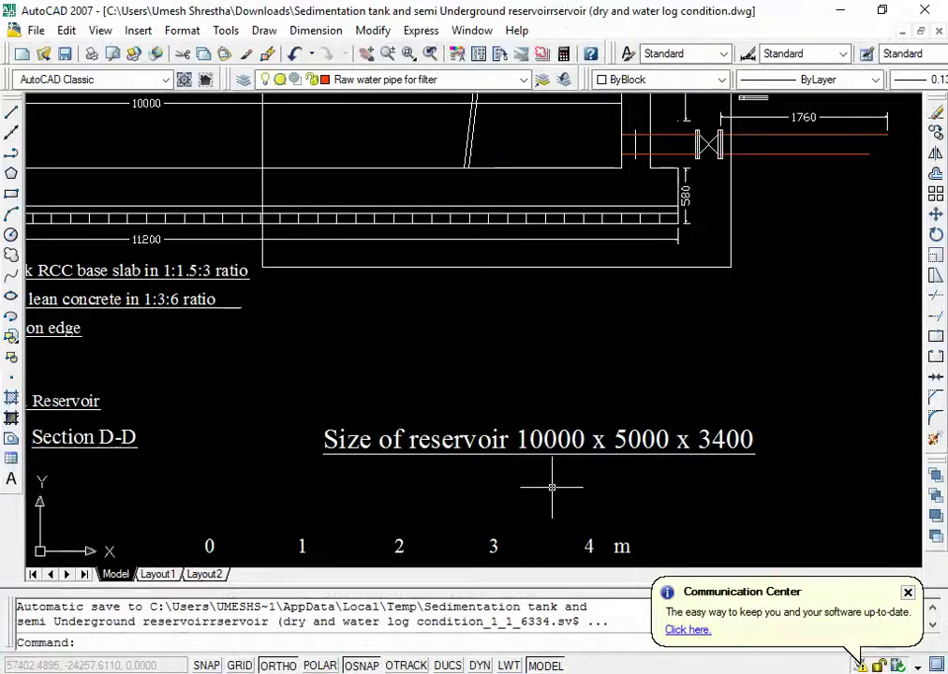
Step: Examine the reservoir's Section D-D in the AutoCAD drawing, focusing on the wall's height and its depth below ground level
scroll(579, 484, "down", 3)
scroll(448, 277, "up", 1)
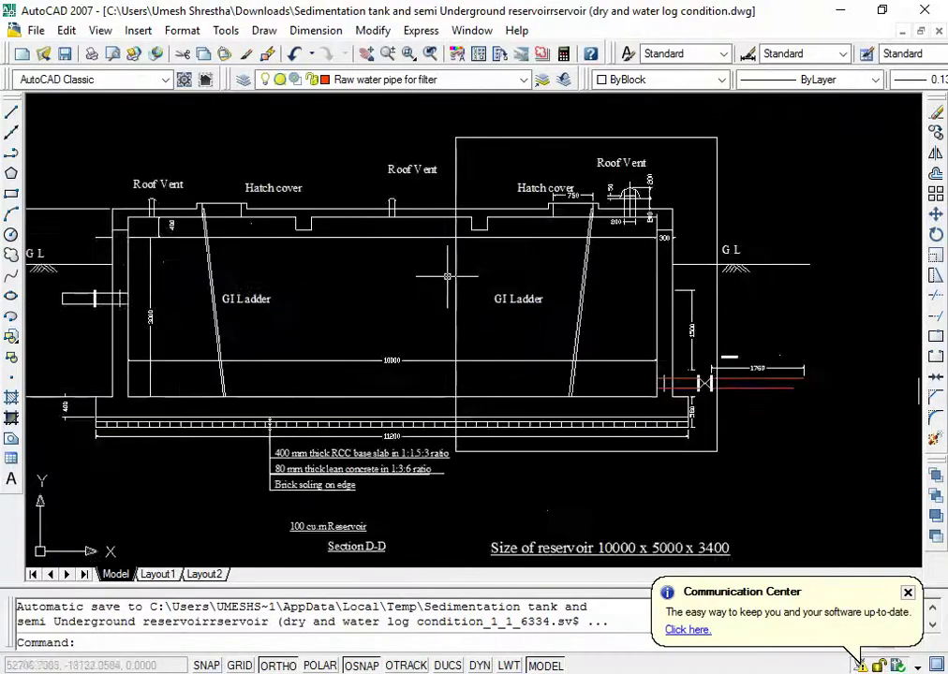
scroll(448, 276, "down", 1)
scroll(153, 187, "up", 2)
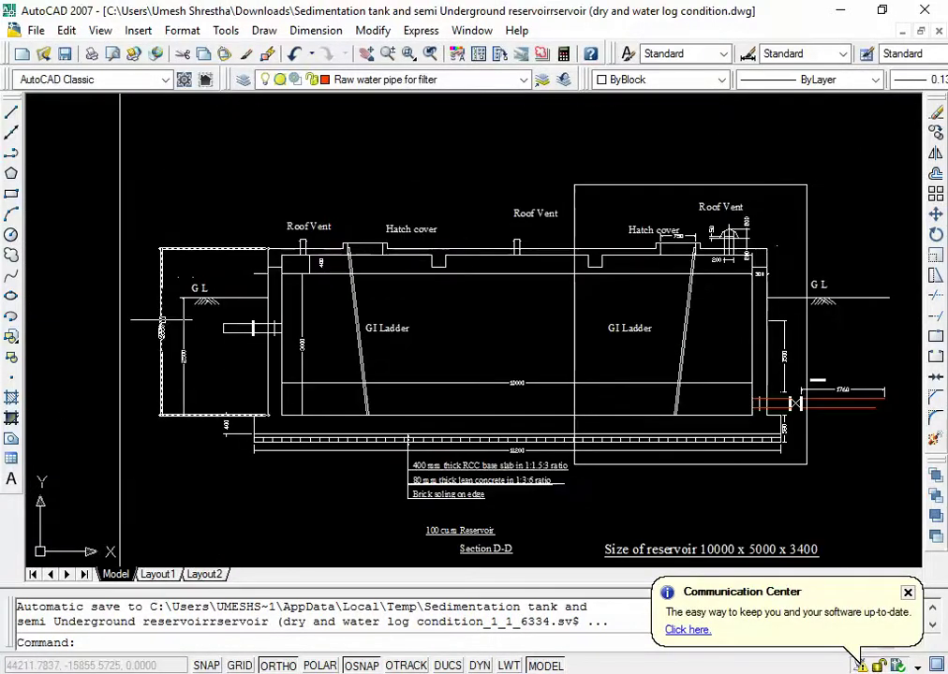
scroll(161, 320, "up", 3)
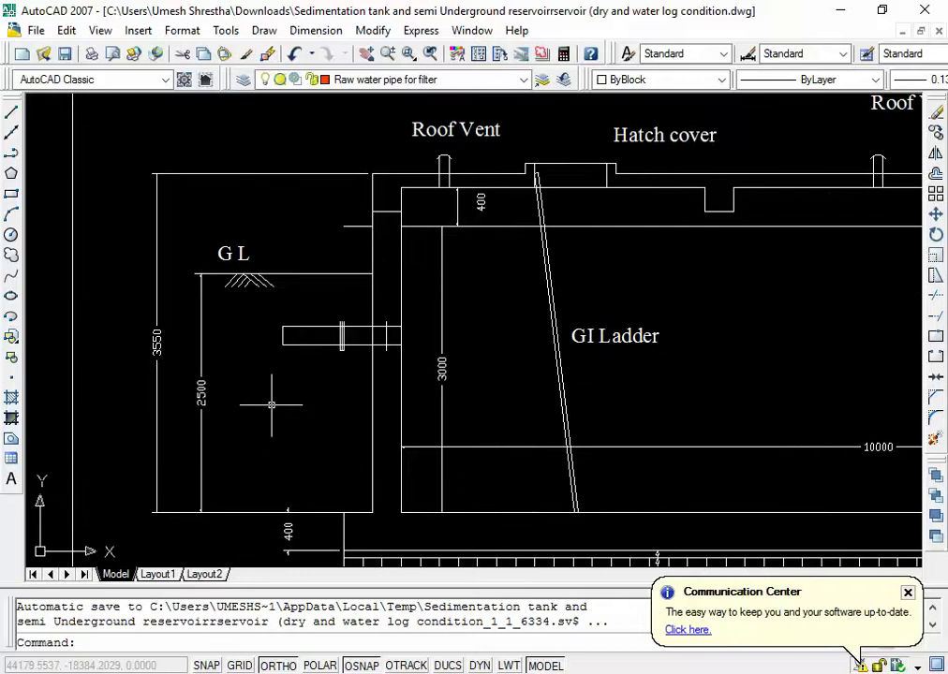
scroll(272, 404, "up", 1)
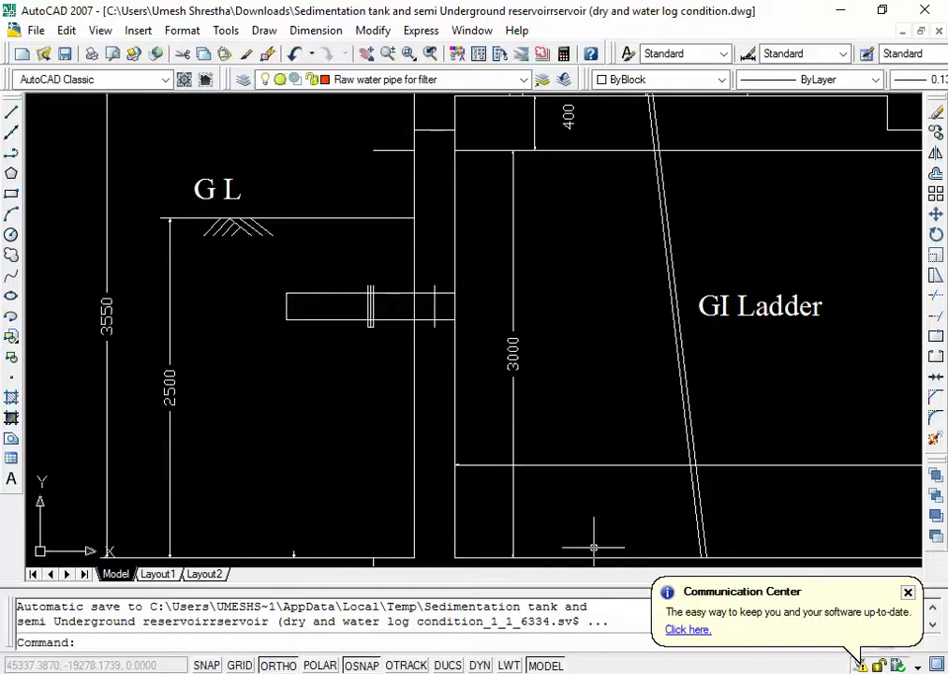
Step: Switch to Excel and examine the water pressure, surcharge (Kaq) and soil (KaγH') pressure calculations in rows 13 and 14
key("alt+Tab")
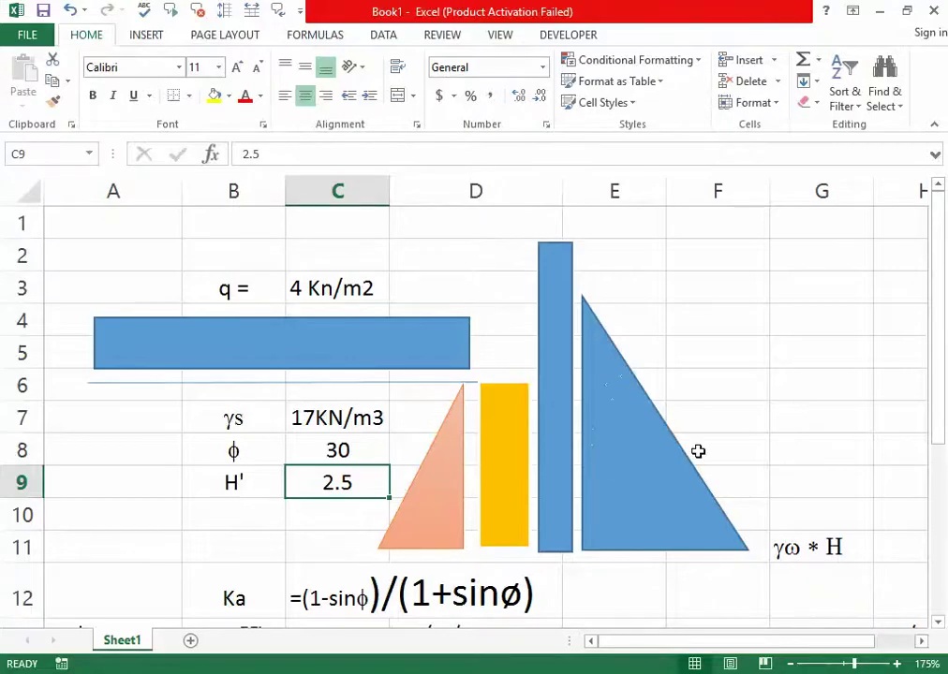
left_click_drag(934, 421, 939, 497)
left_click(824, 561)
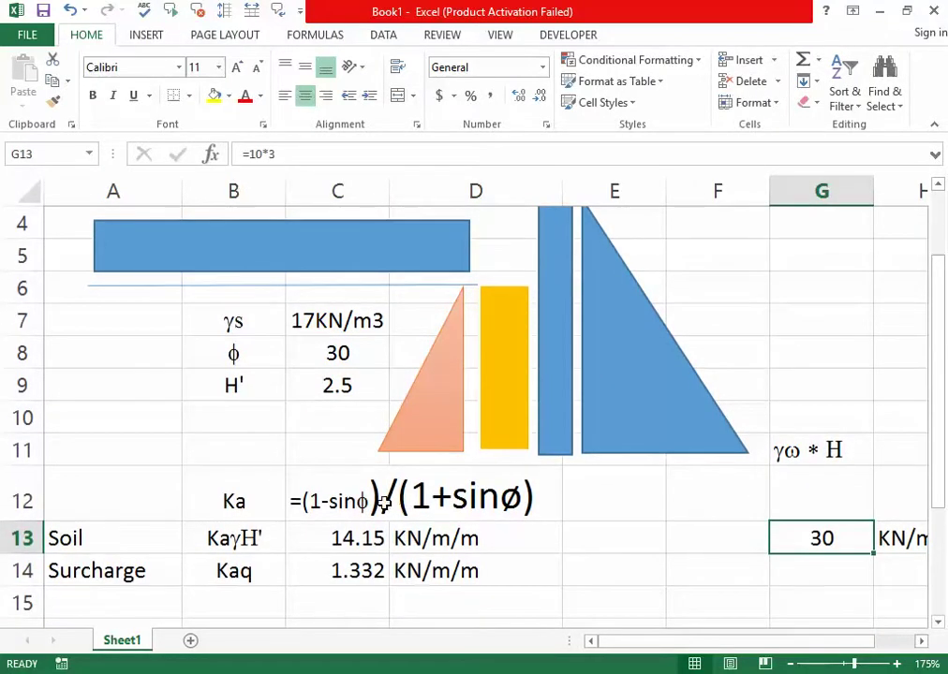
left_click(236, 571)
left_click(308, 571)
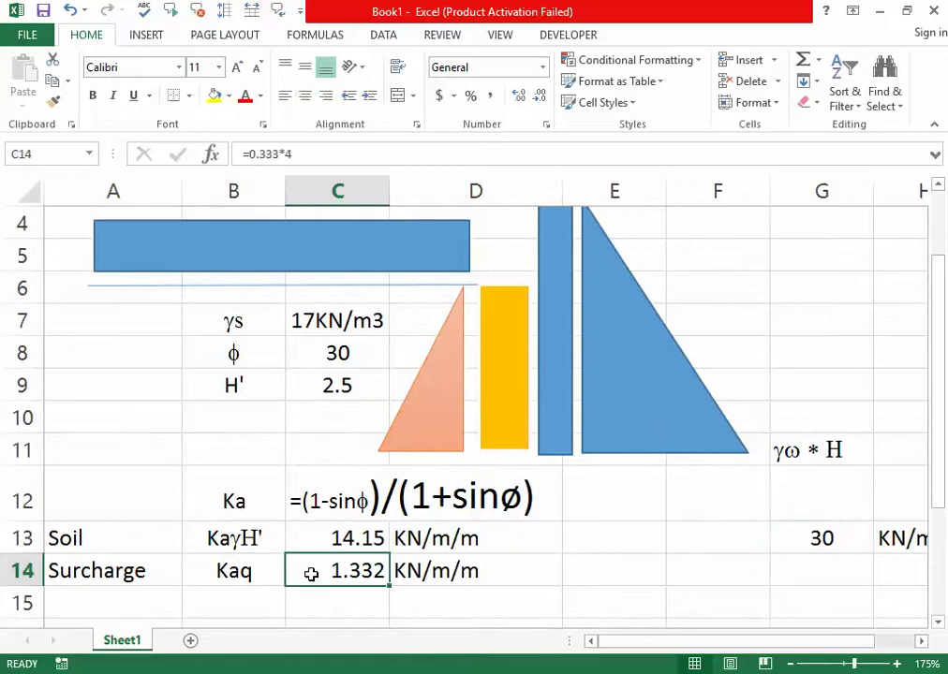
left_click(197, 539)
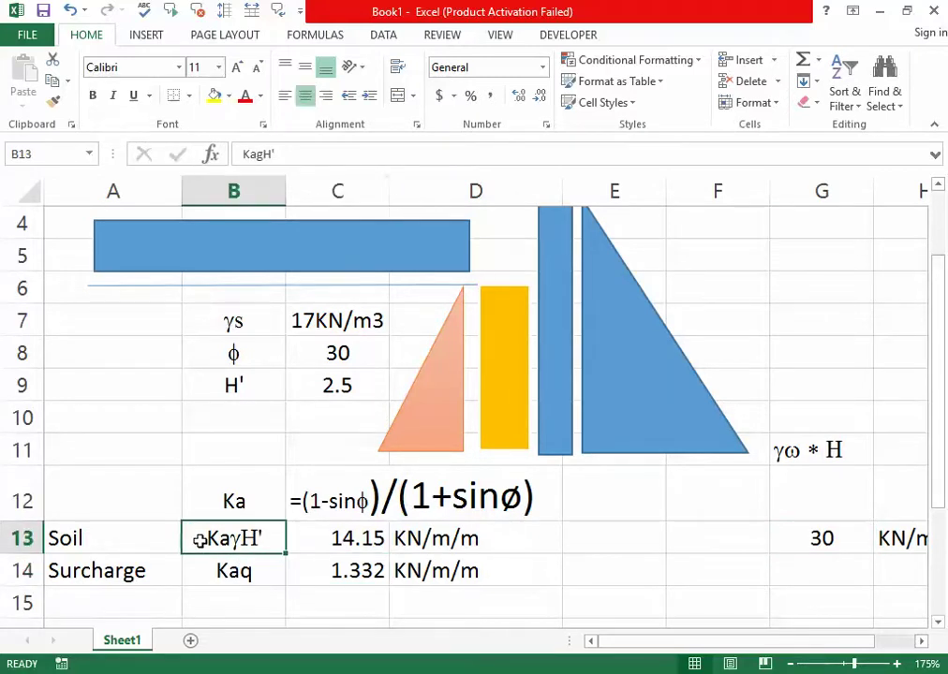
left_click(322, 538)
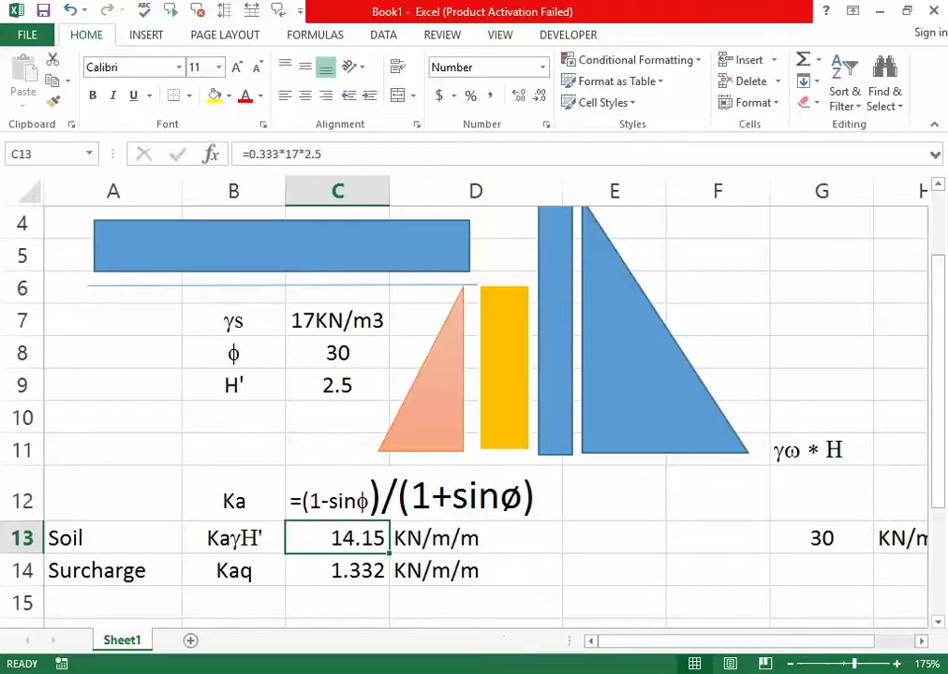
Step: Switch to SAP2000 and review the wall's distributed loads for the Soil Pressure Sur, Soil Pressure and Water Pressure patterns
key("alt+Tab")
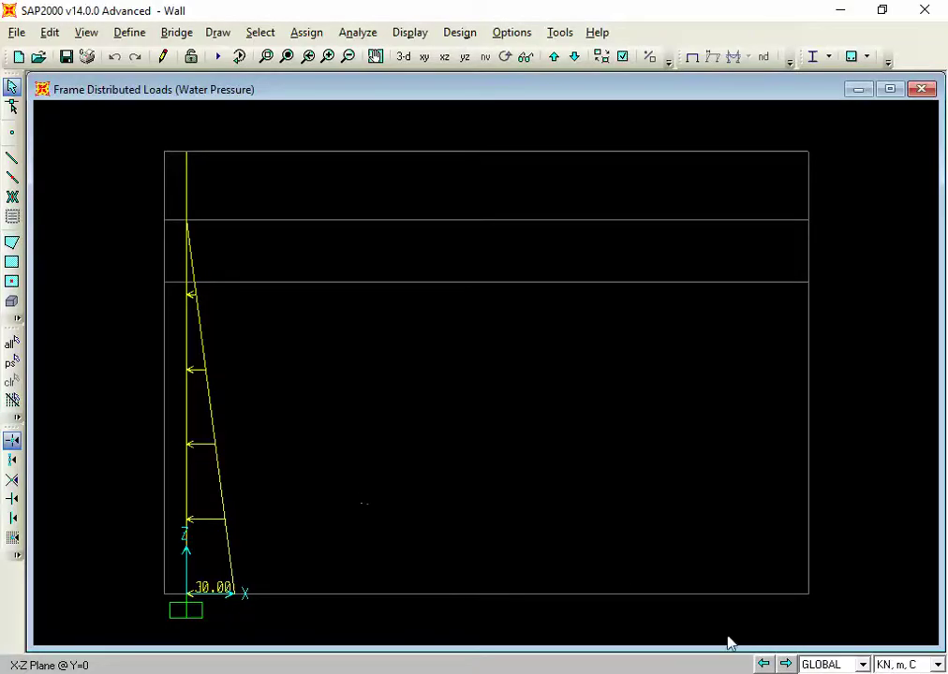
left_click(763, 664)
left_click(761, 664)
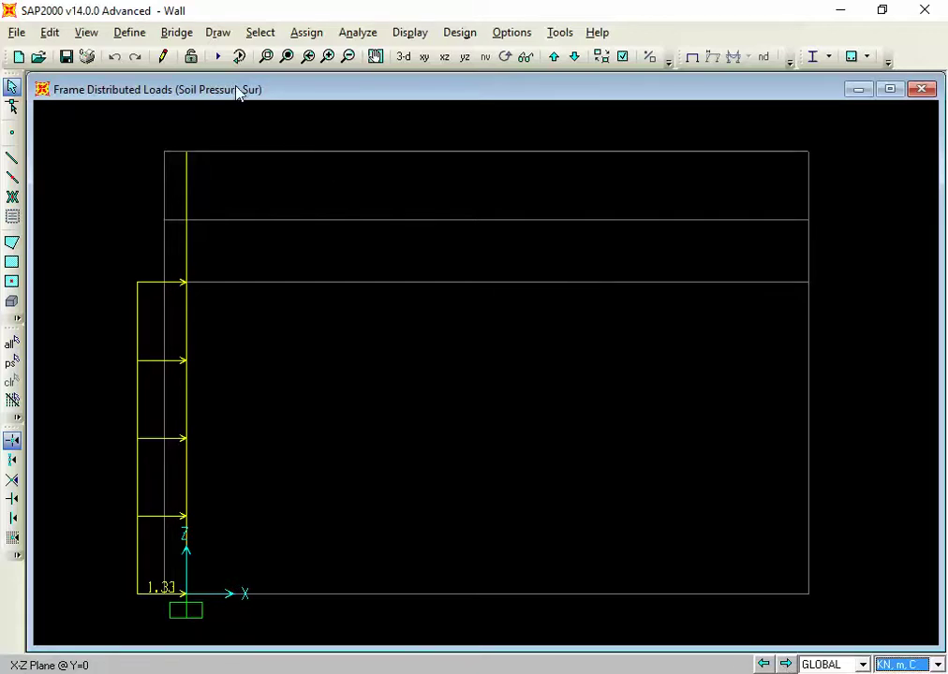
left_click(788, 663)
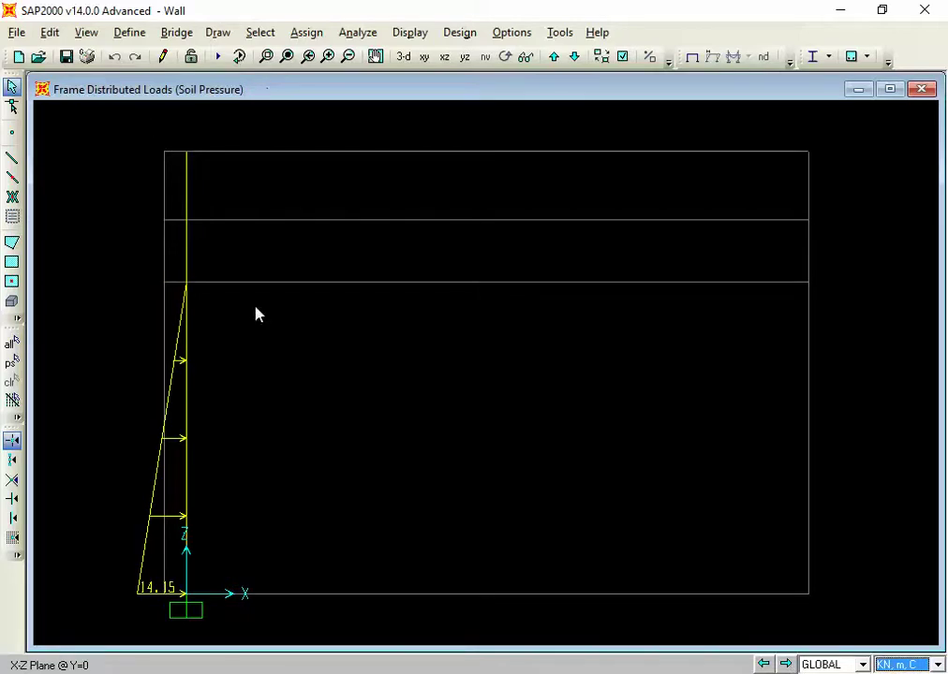
left_click(787, 663)
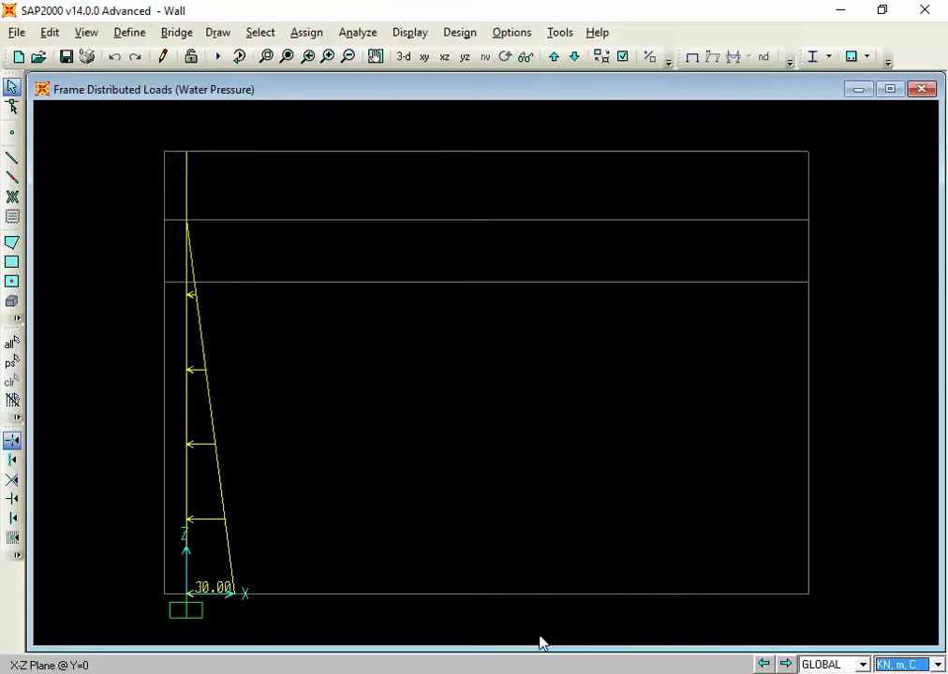
Step: Skip moving the system Word files, applying the choice to all current items
mouse_move(409, 673)
left_click(451, 651)
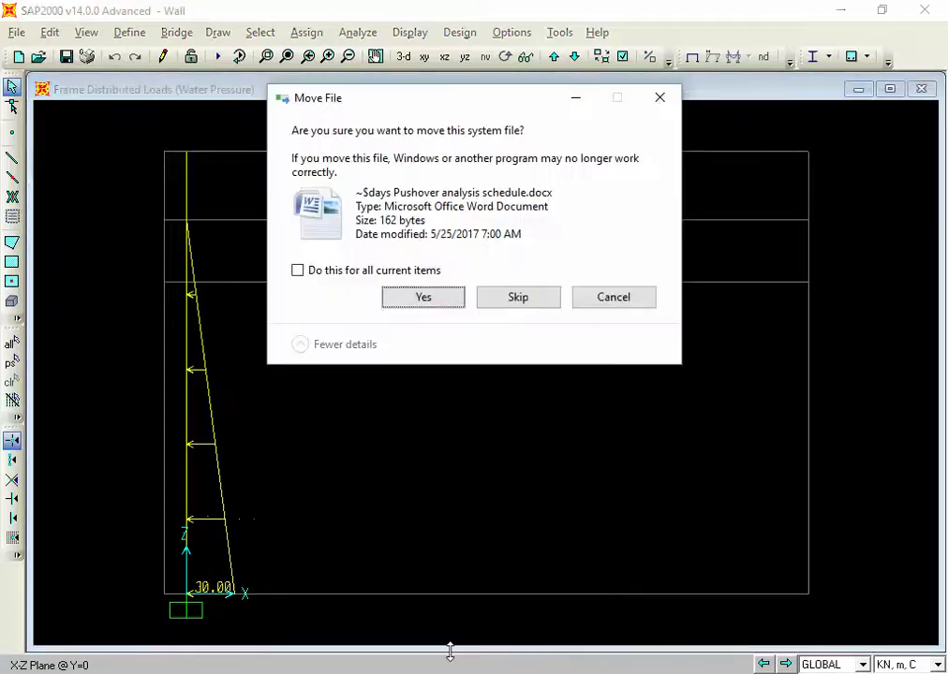
left_click(530, 299)
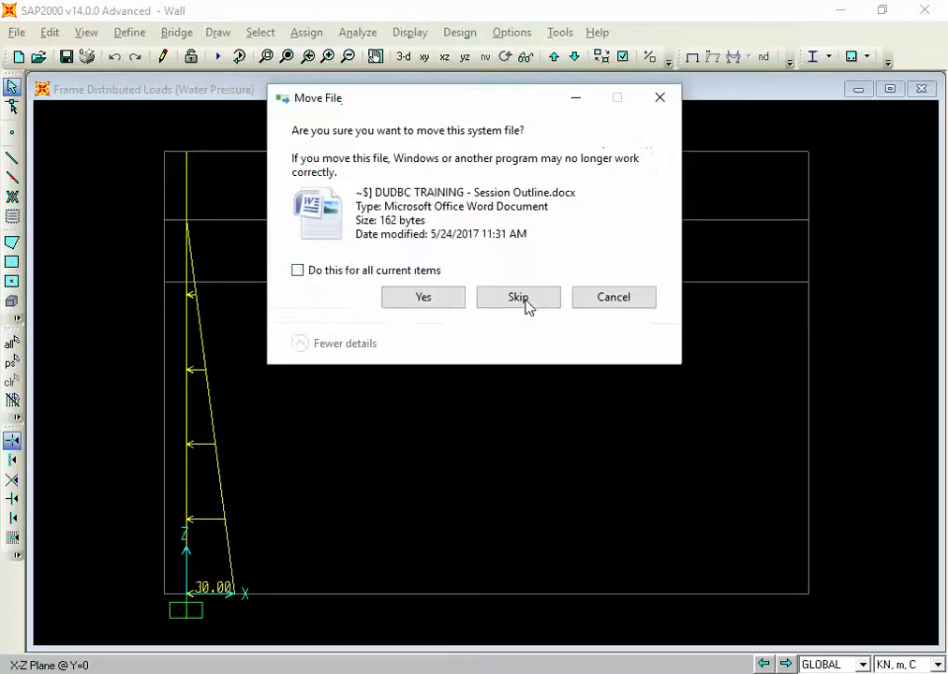
left_click(356, 272)
left_click(505, 302)
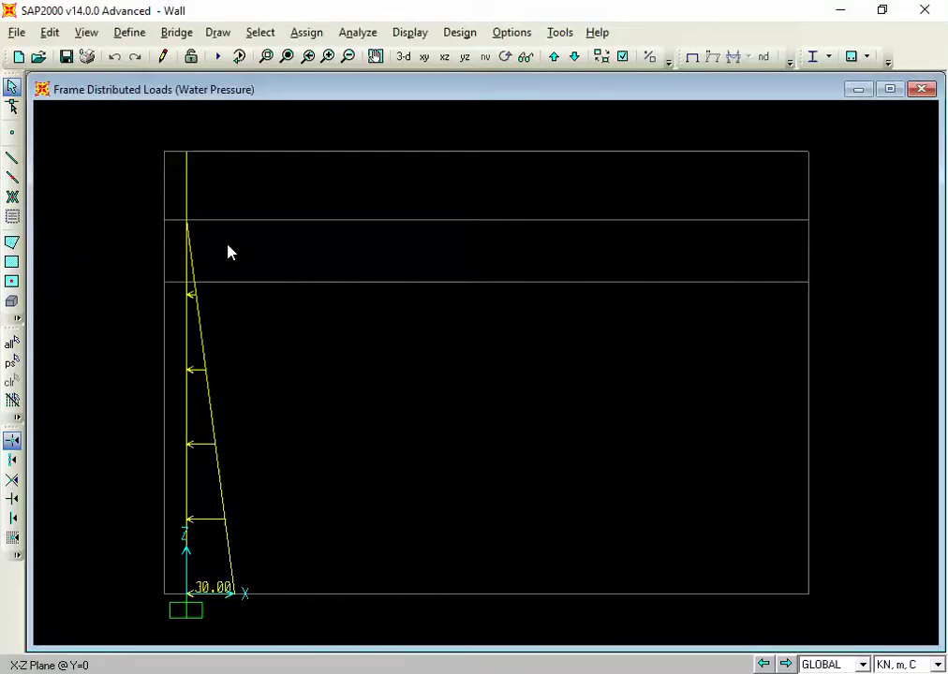
Step: Open the load combination definitions for the wall model
left_click(129, 33)
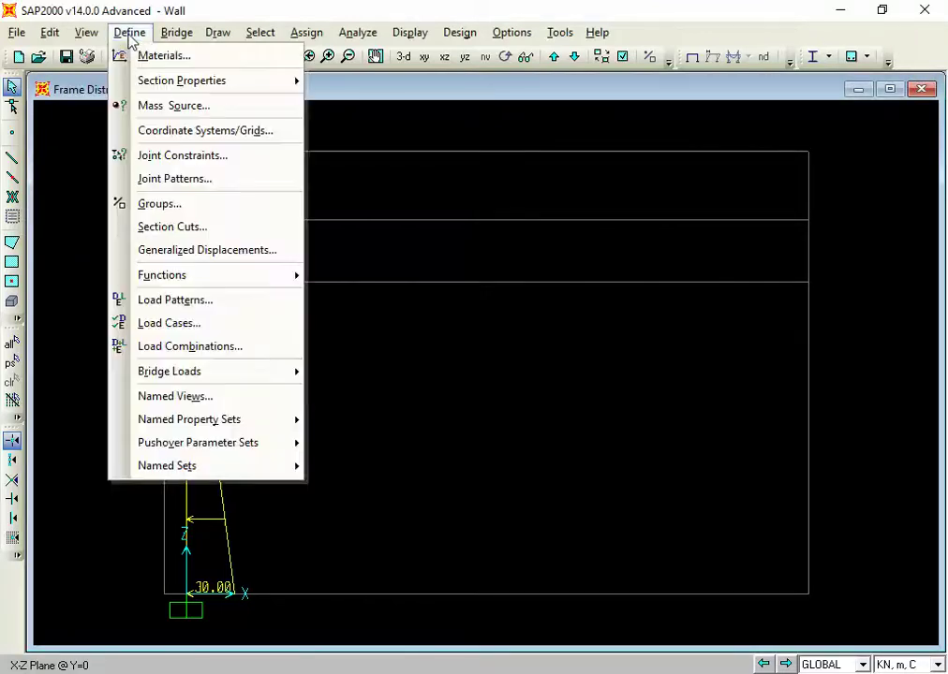
left_click(130, 38)
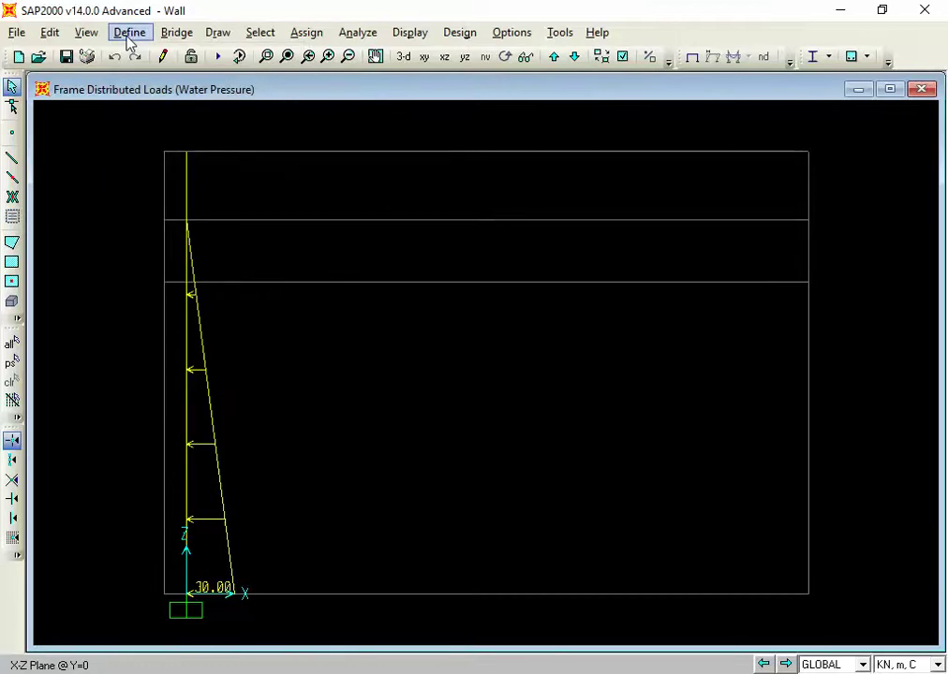
left_click(129, 38)
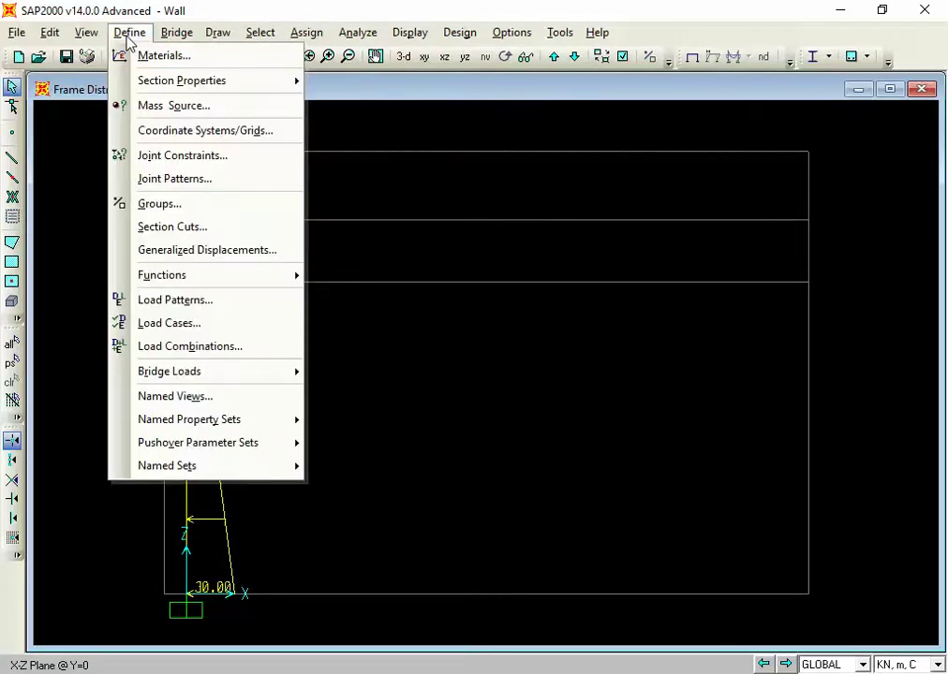
left_click(165, 346)
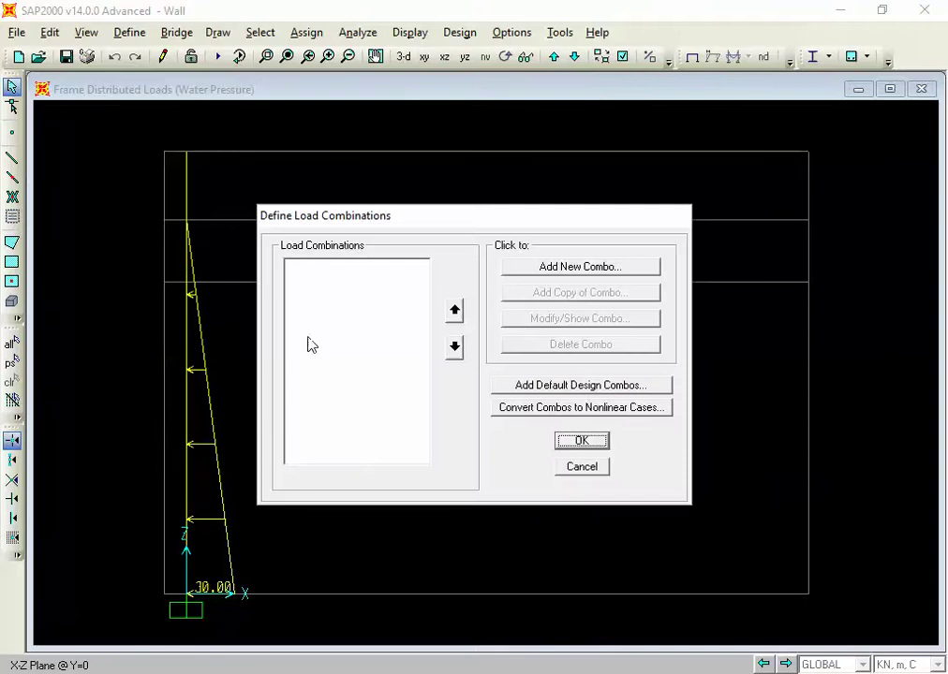
left_click(593, 269)
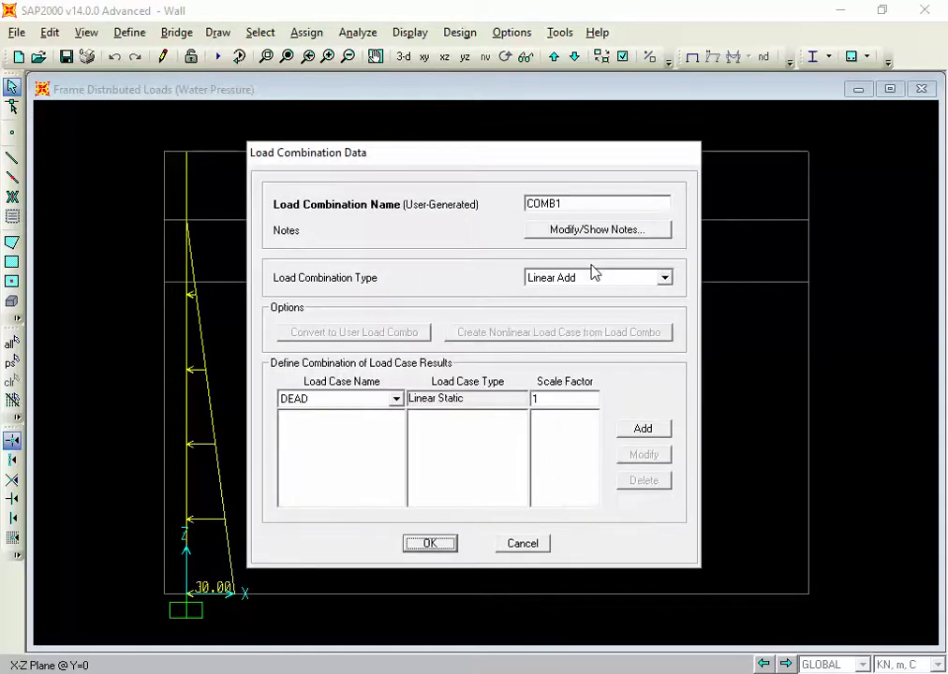
left_click(539, 546)
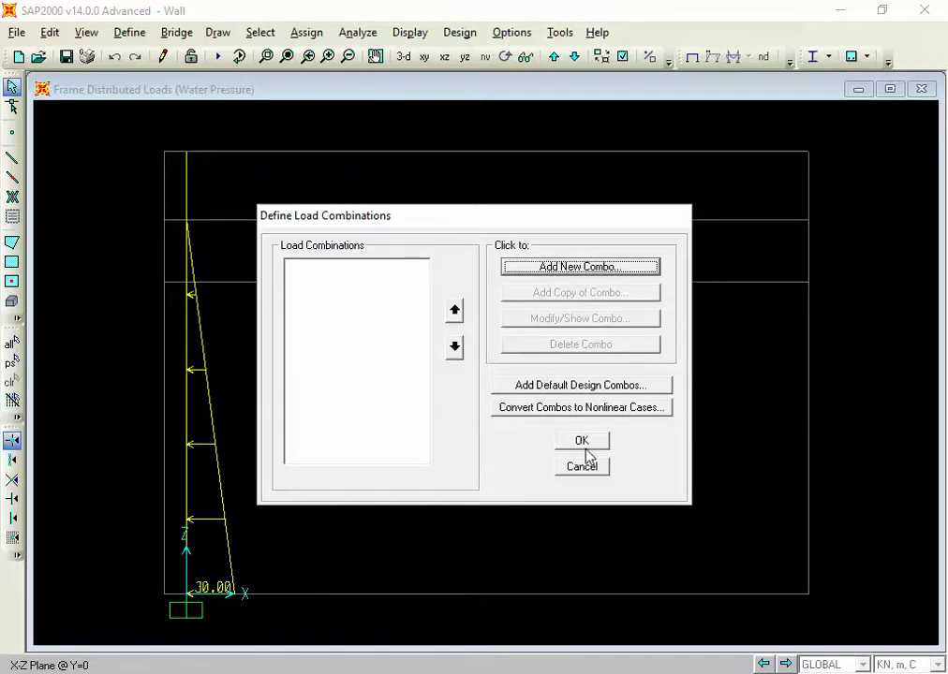
left_click(576, 268)
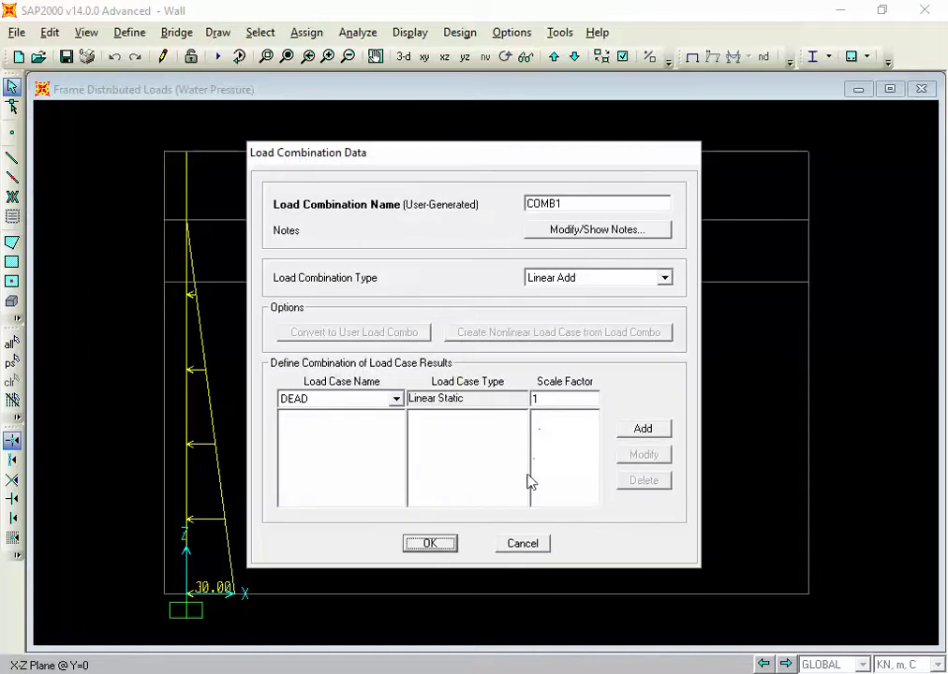
left_click(518, 539)
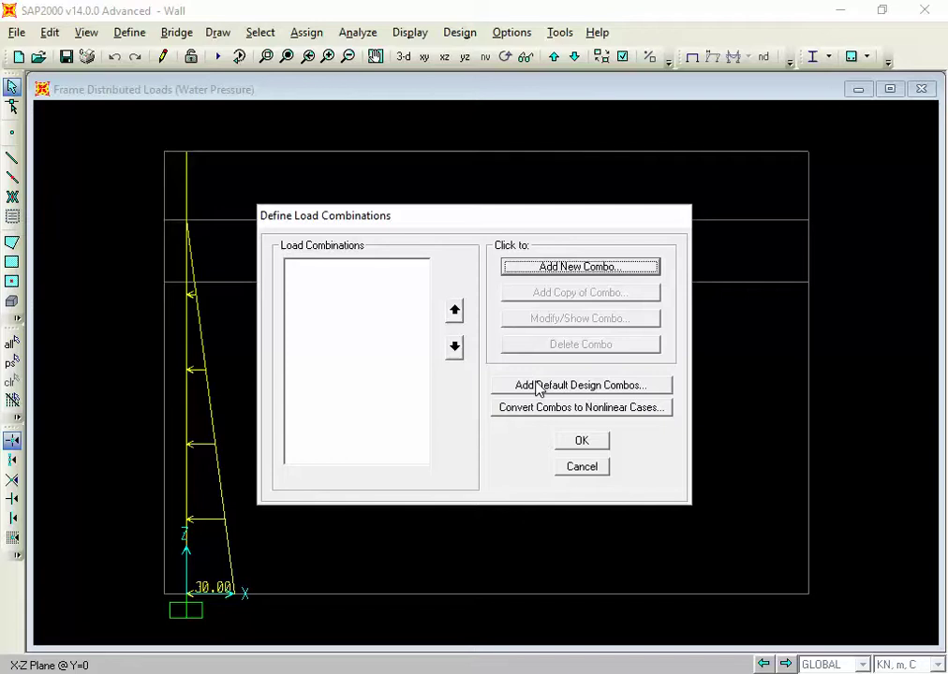
Step: Start a new load combination and name it Tank Empty
left_click(573, 271)
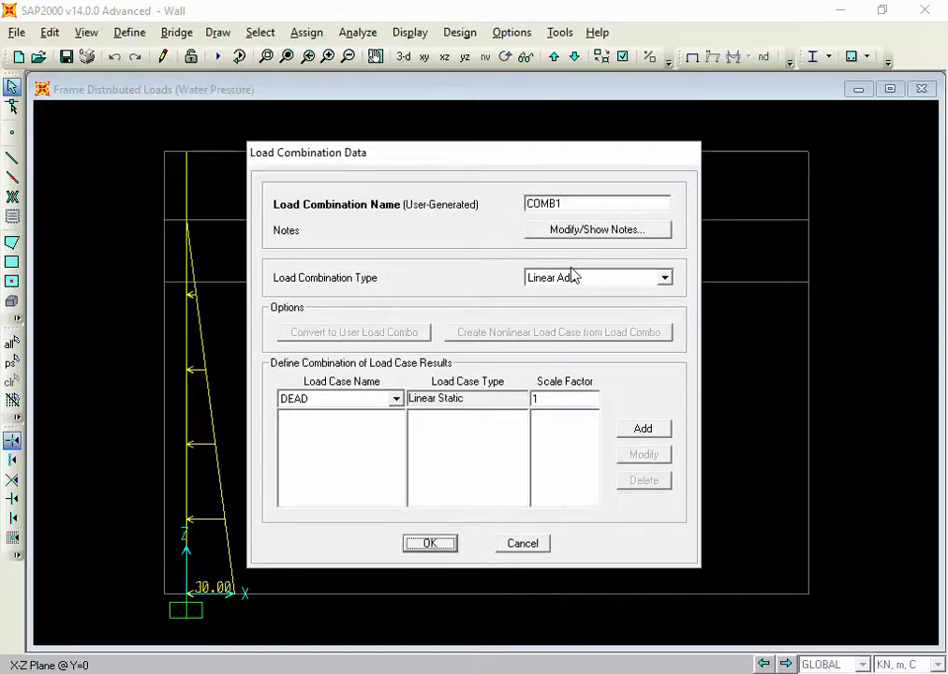
double_click(564, 204)
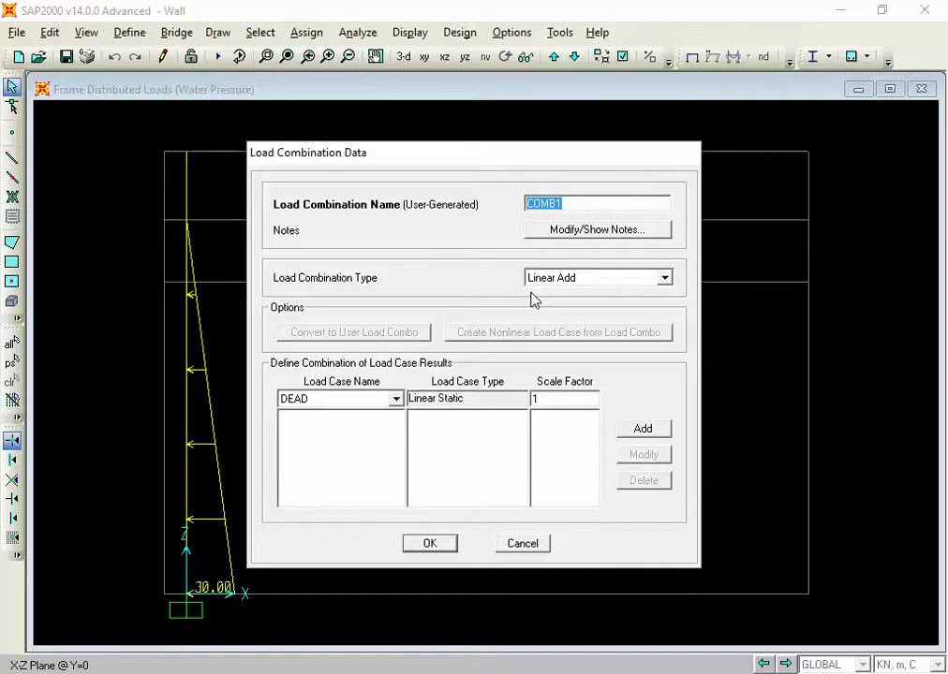
type("Tank Empty")
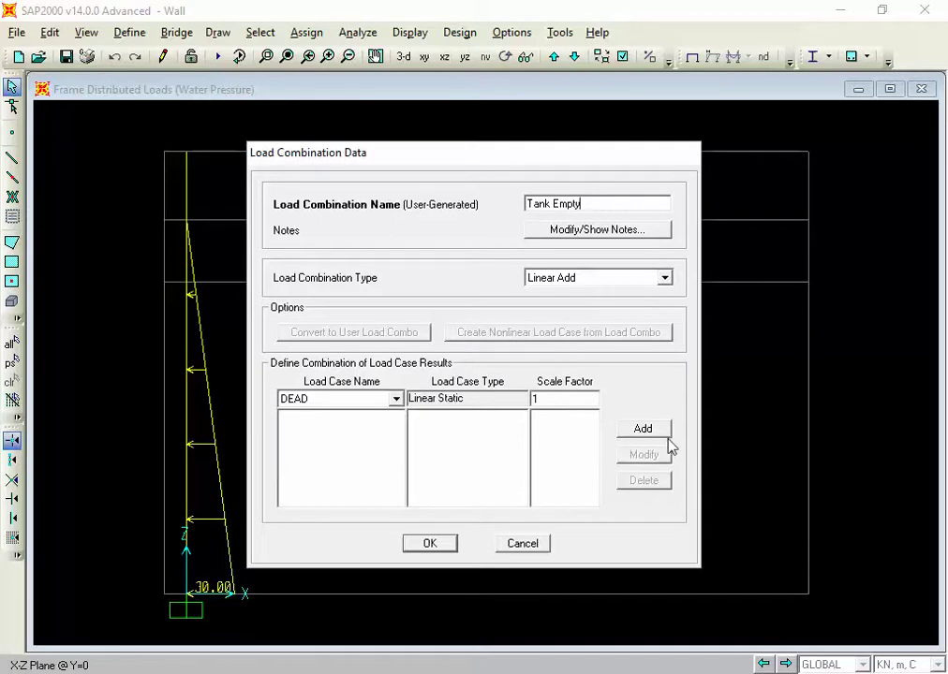
Step: Add the DEAD load case to the Tank Empty combination with a scale factor of 1.5
double_click(552, 399)
type("1.5")
left_click(640, 437)
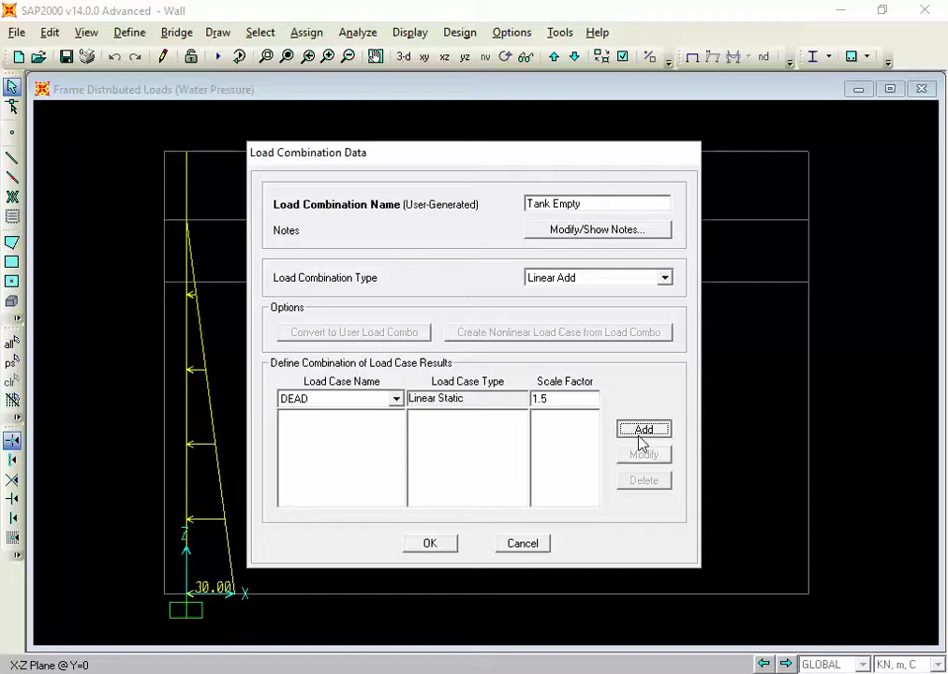
left_click(639, 435)
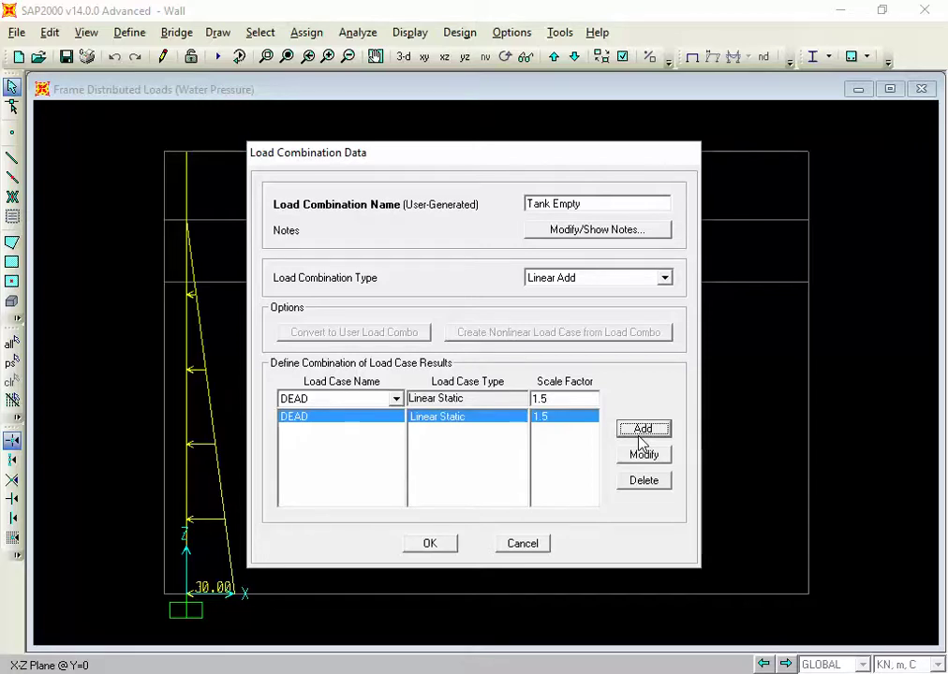
Step: Add the Soil Pressure load case to the Tank Empty combination with a scale factor of 1.5
left_click(355, 403)
left_click(357, 405)
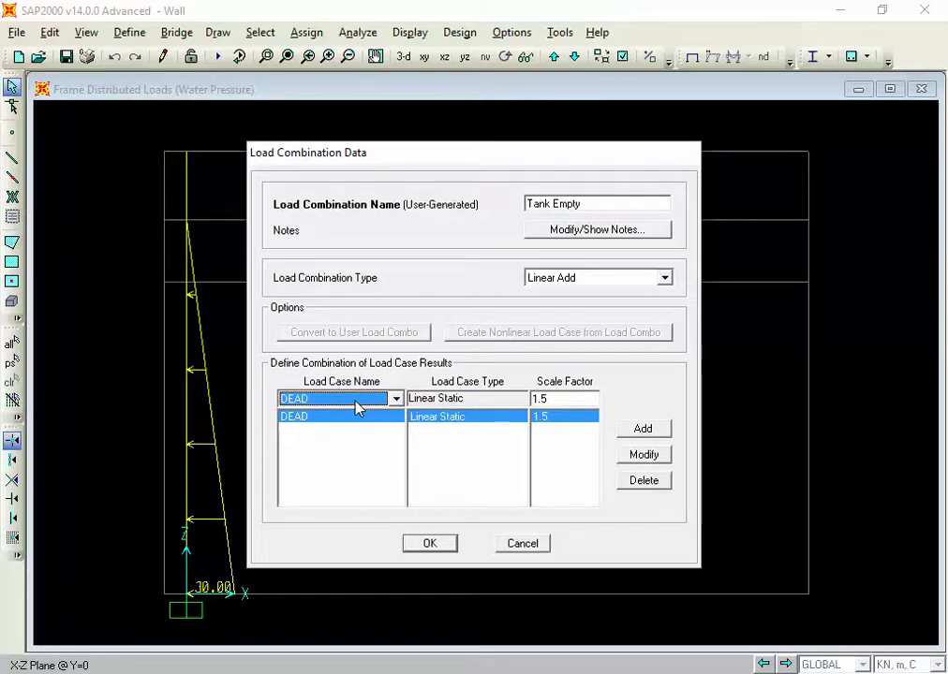
left_click(356, 401)
left_click(356, 400)
left_click(356, 401)
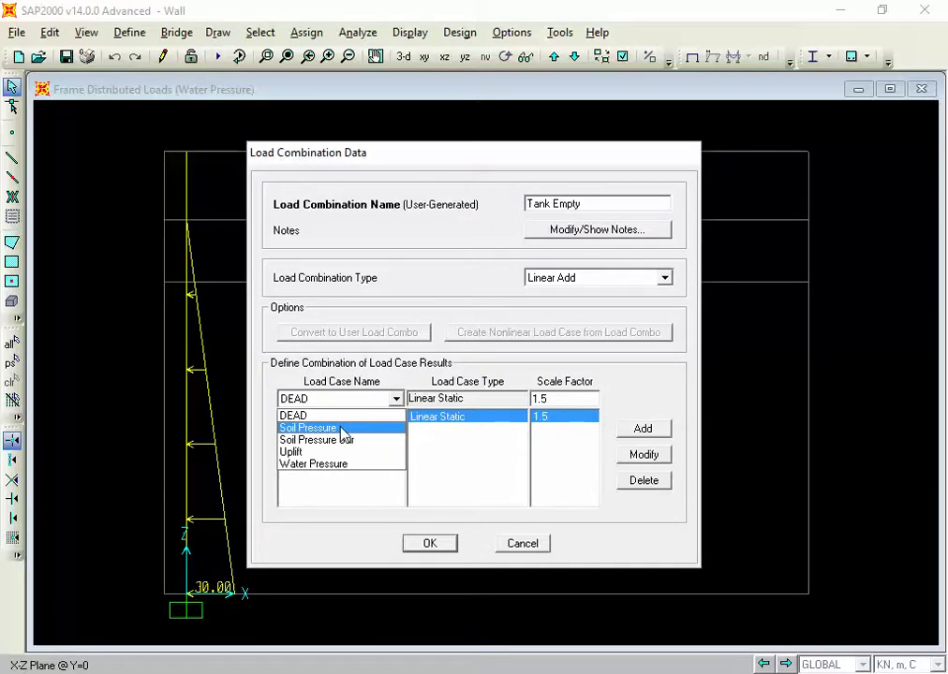
left_click(341, 430)
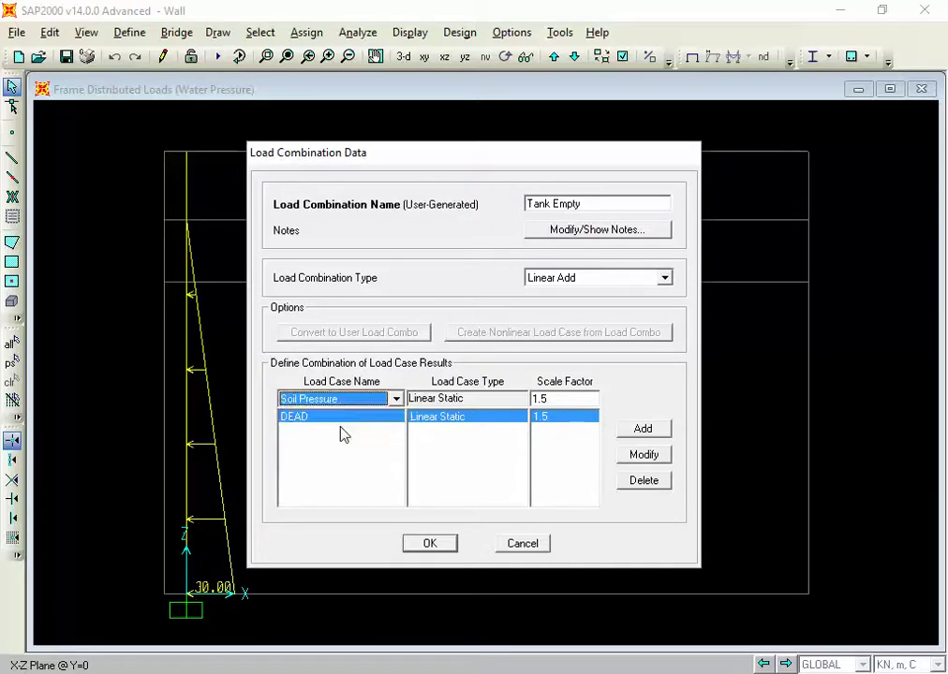
double_click(540, 399)
type("1.5")
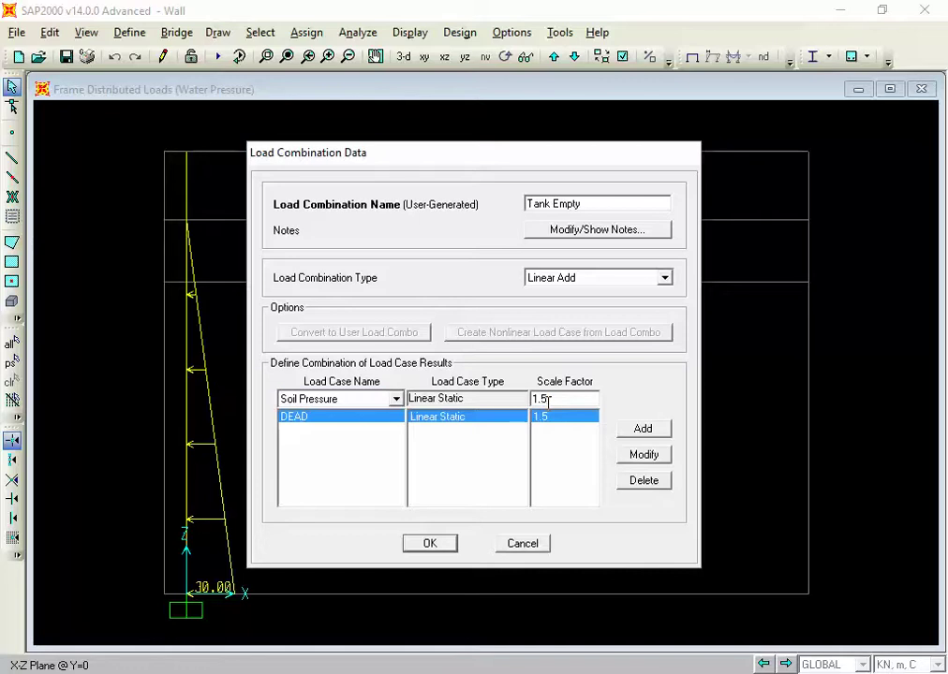
left_click(654, 433)
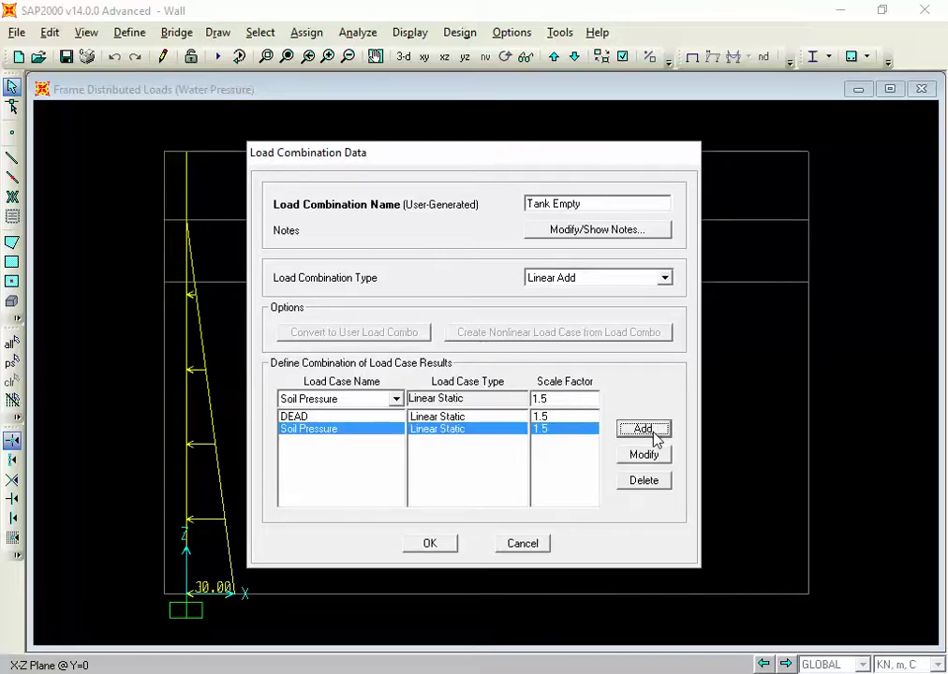
Step: Add the Soil Pressure Sur load case to the Tank Empty combination with a scale factor of 1.5
left_click(380, 401)
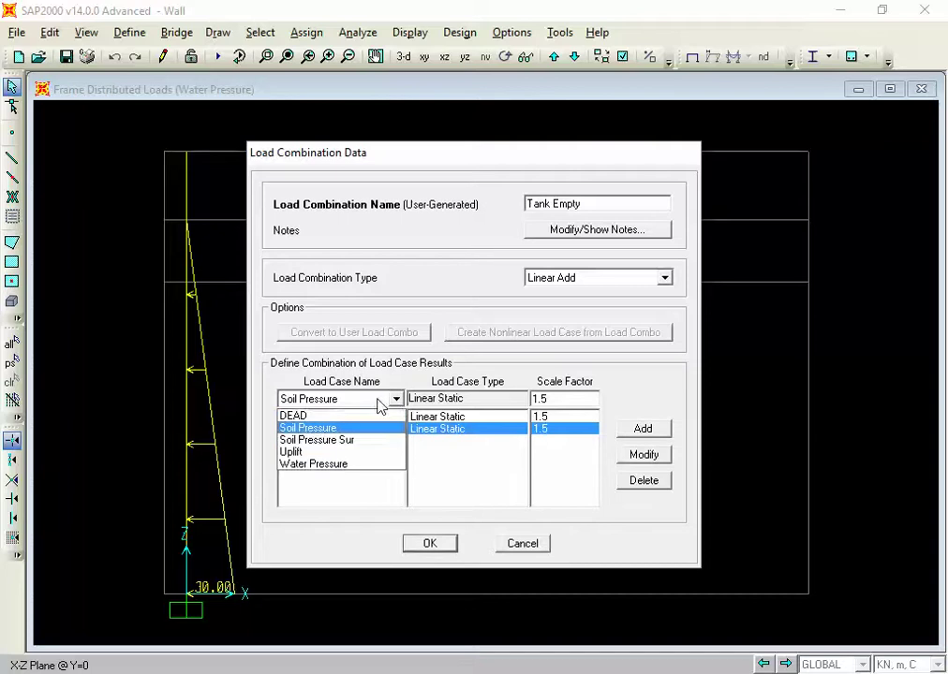
left_click(349, 448)
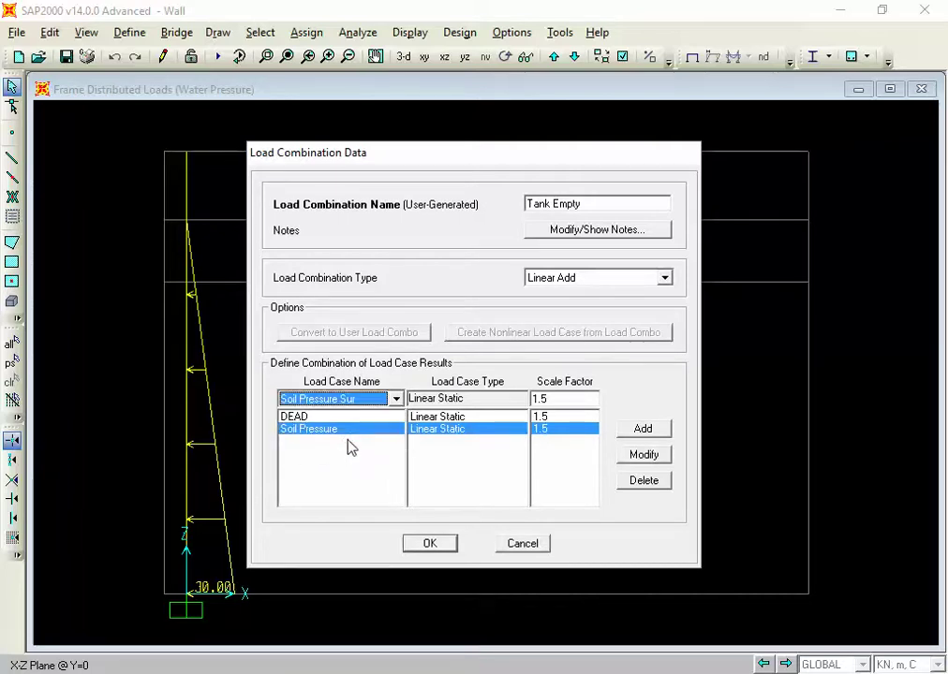
left_click(642, 442)
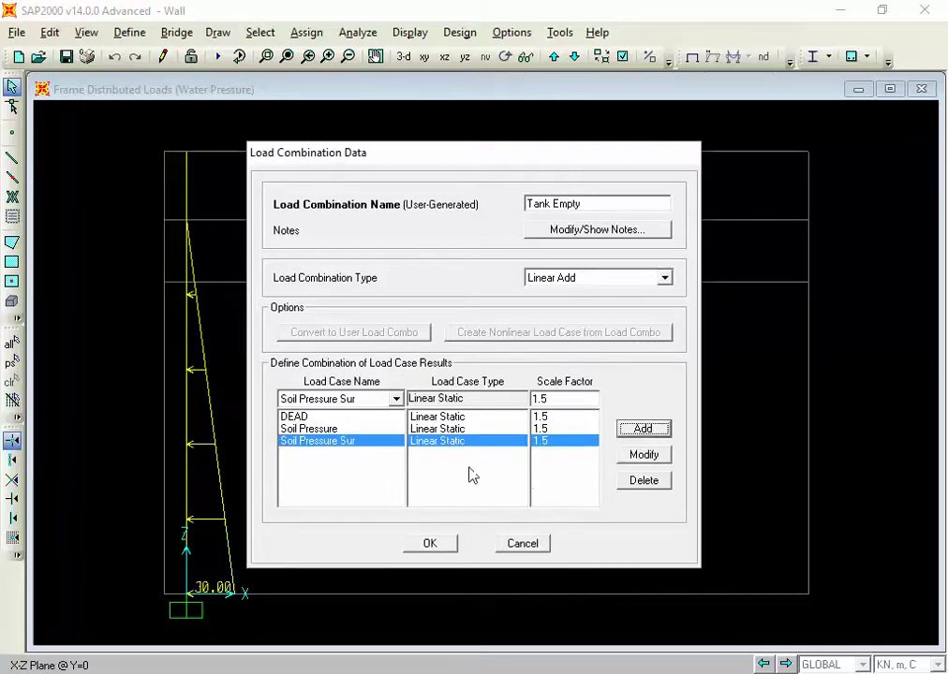
Step: Review the DEAD, Soil Pressure and Soil Pressure Sur entries of the Tank Empty combination one by one
left_click(344, 428)
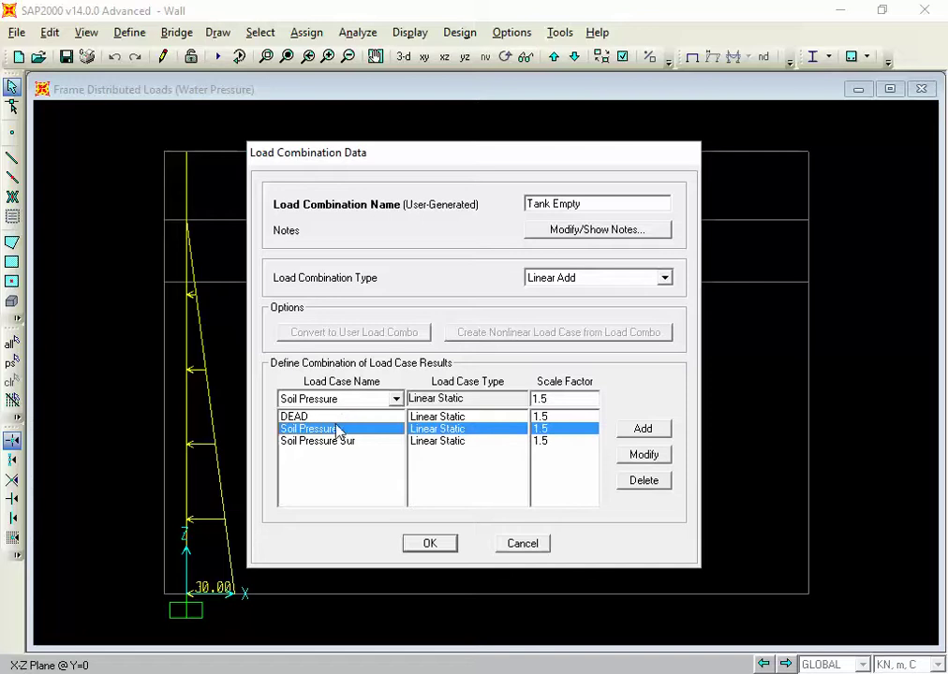
left_click(329, 442)
left_click(329, 429)
key("Up")
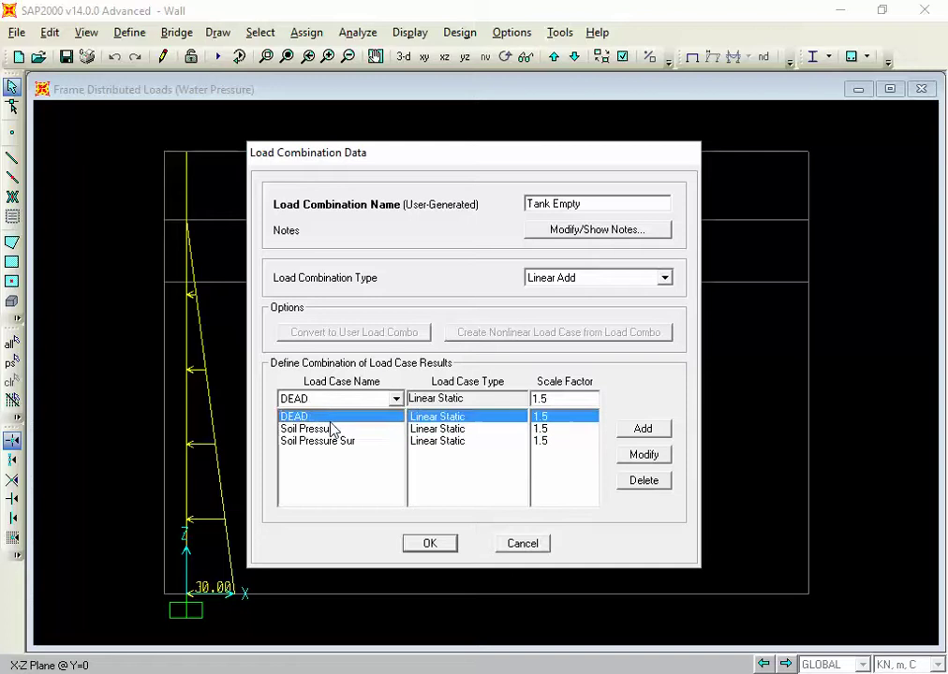
key("Down")
left_click(326, 448)
left_click(324, 432)
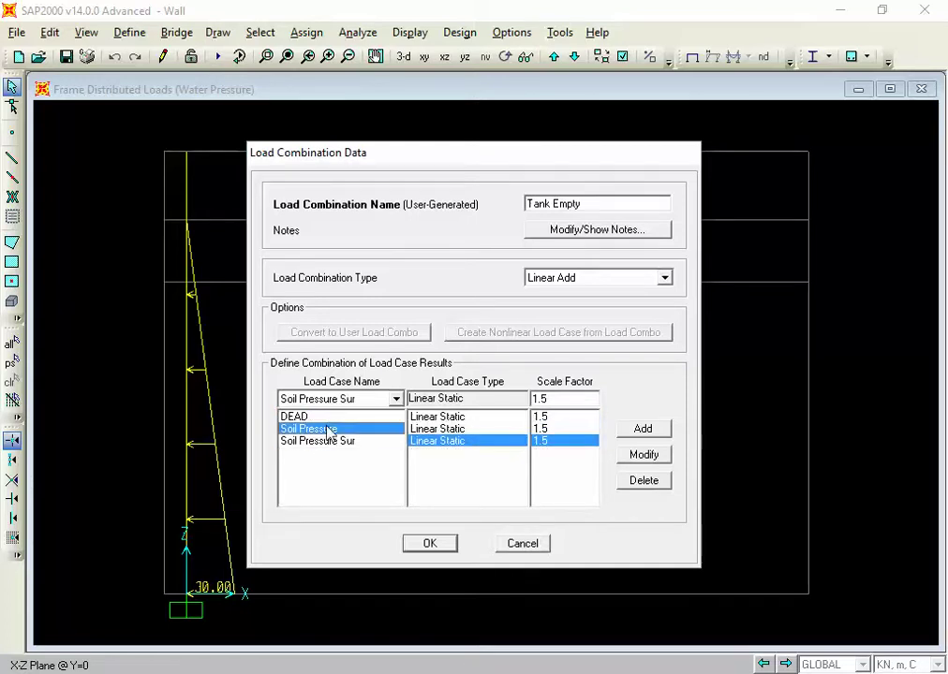
key("Up")
key("Down")
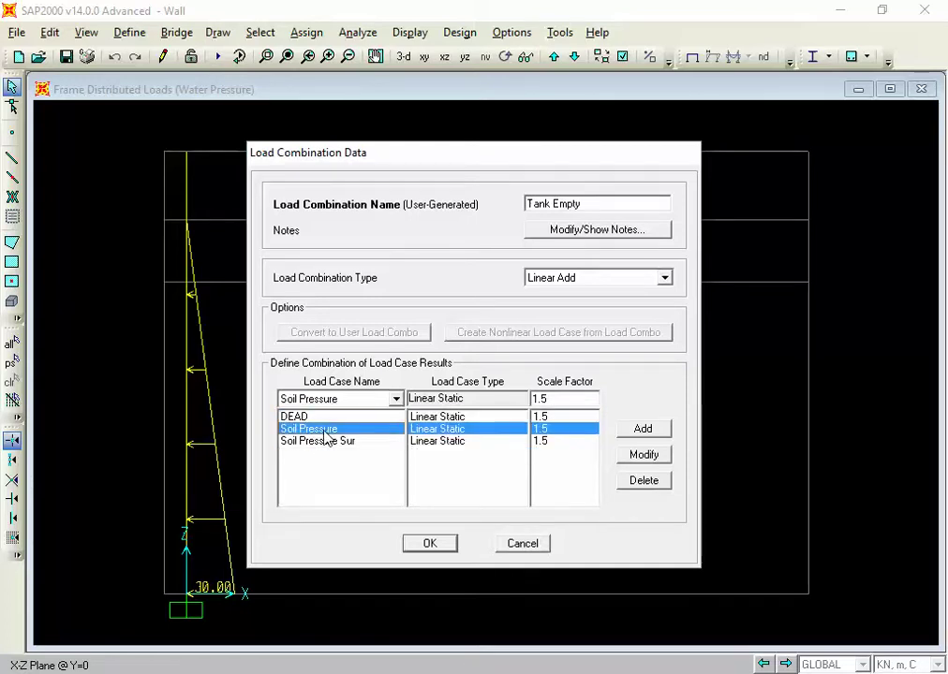
left_click(324, 441)
left_click(328, 428)
key("Up")
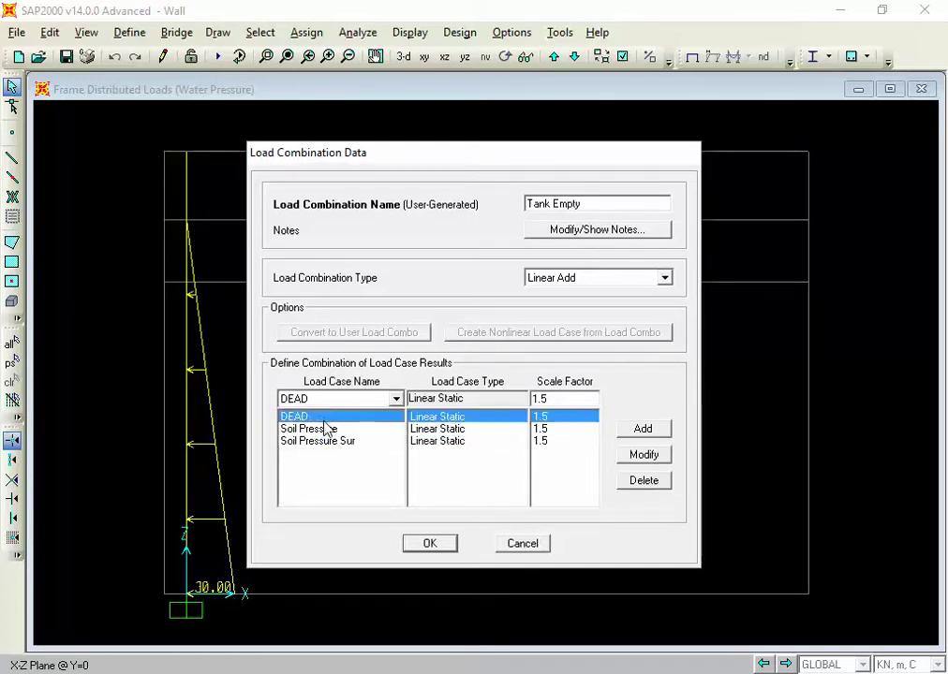
left_click(324, 427)
left_click(323, 440)
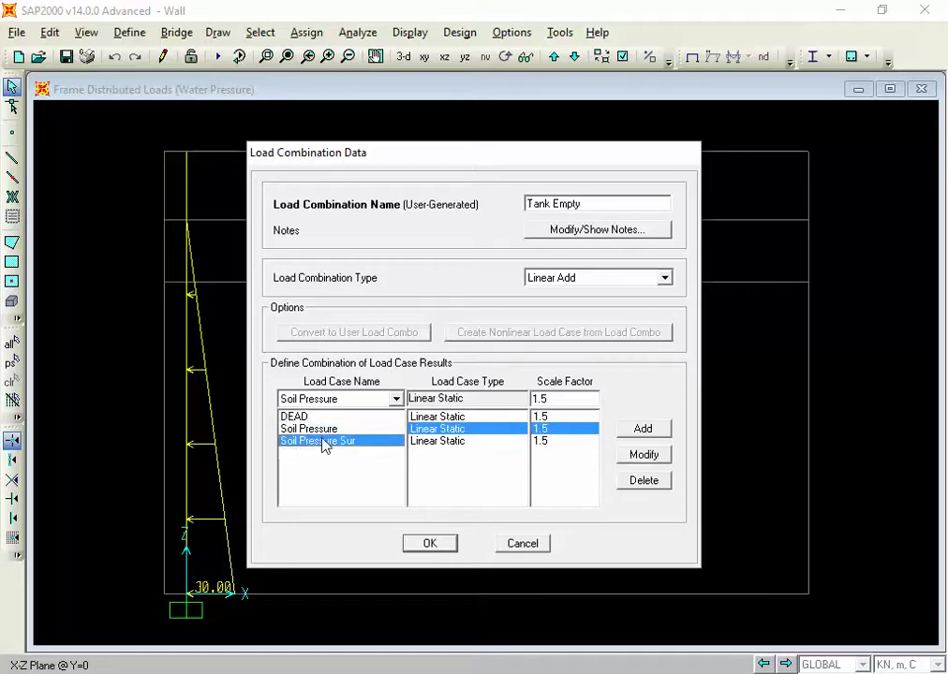
Step: Switch to the Excel pressure sketch and delete the blue water pressure triangle beside the wall
key("alt+Tab")
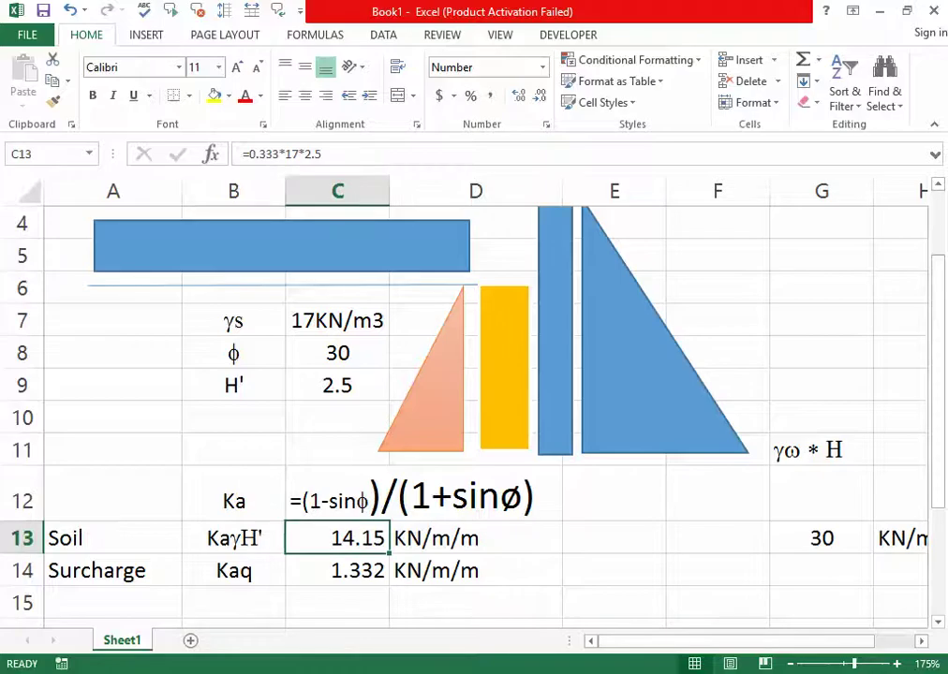
left_click(629, 386)
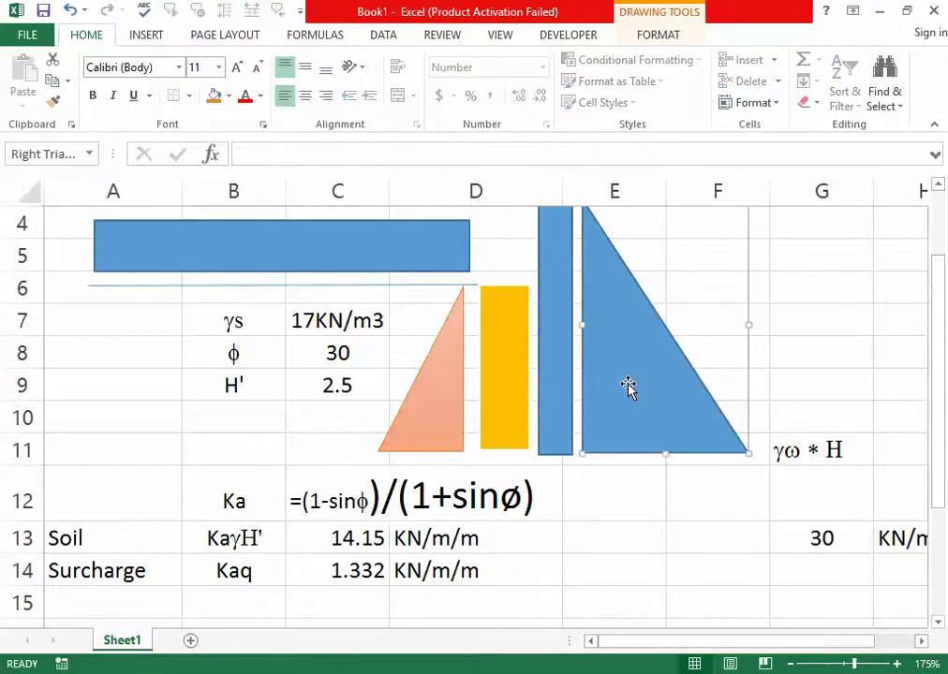
key("Delete")
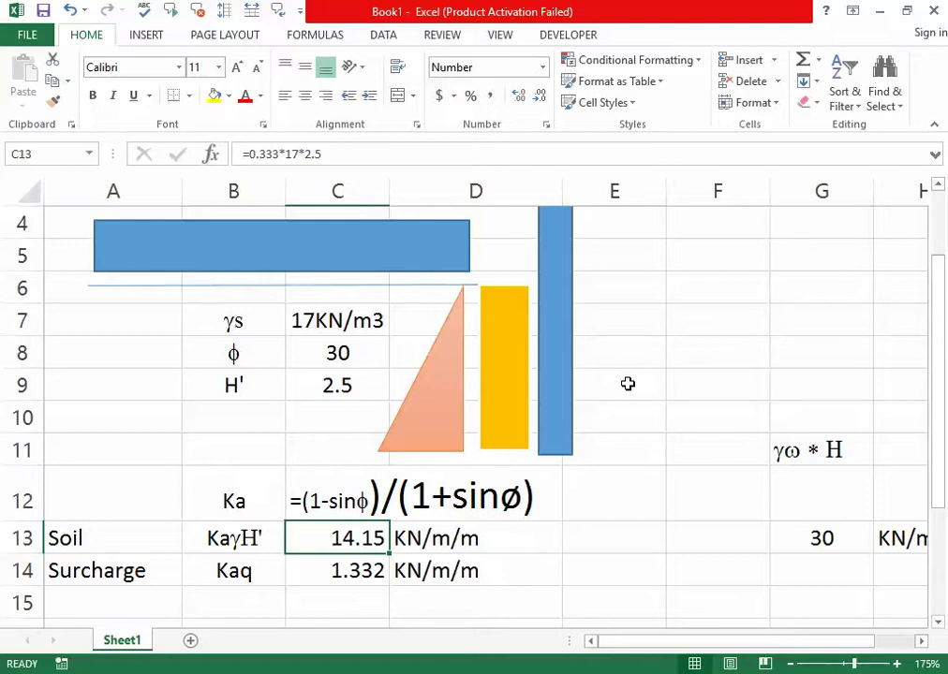
key("ctrl+z")
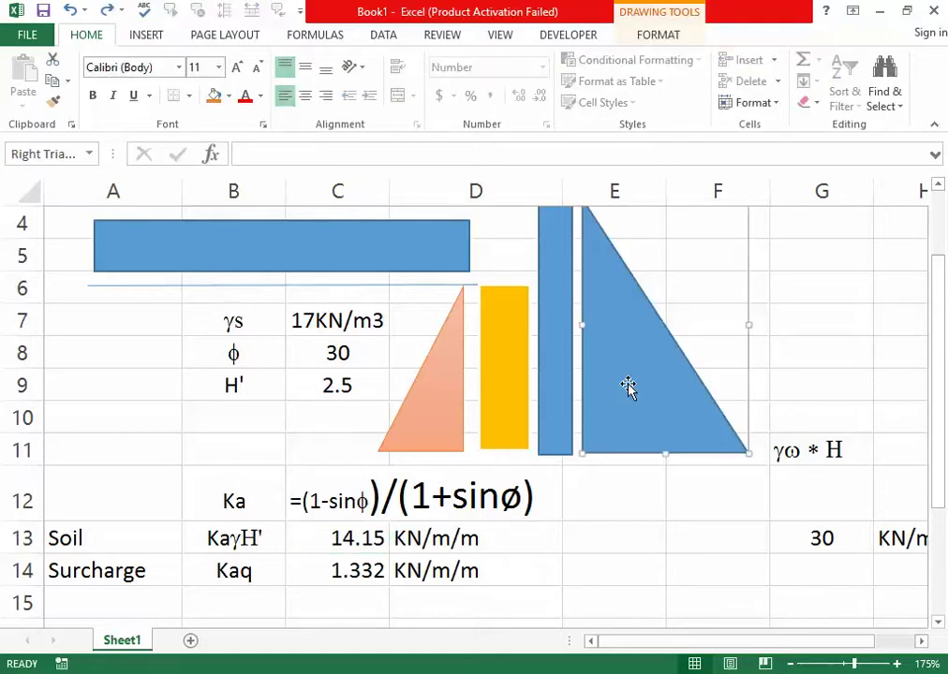
key("Delete")
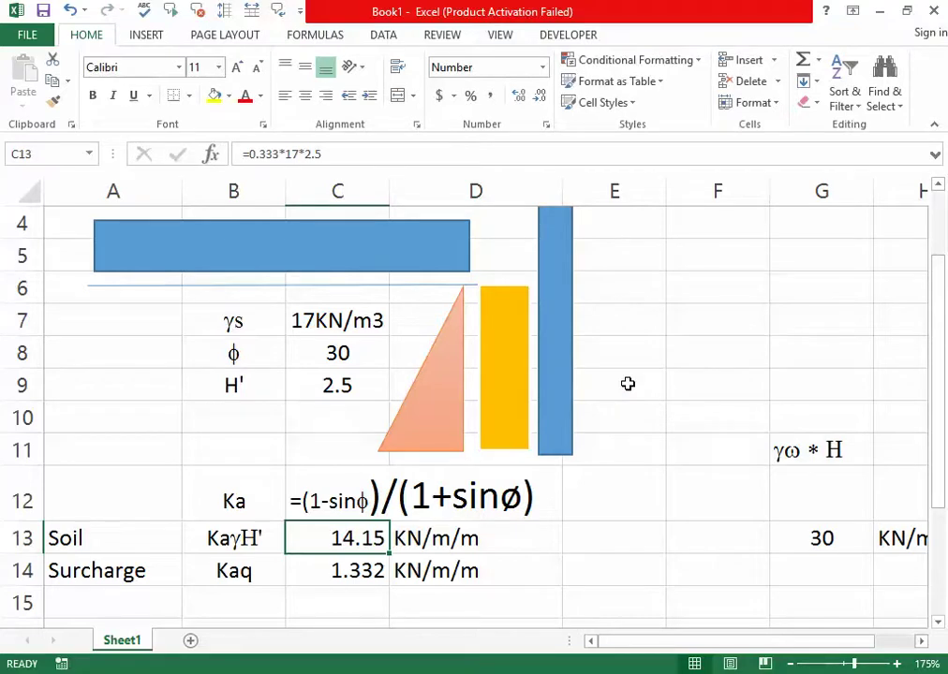
key("ctrl+v")
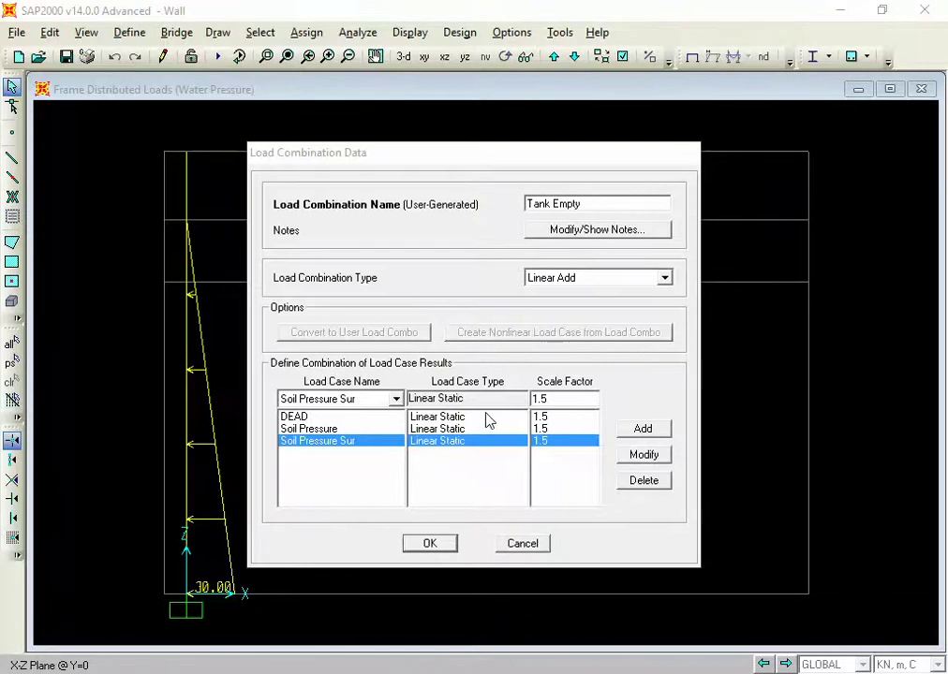
Step: Switch back to SAP2000 and recheck the load case types and scale factors in the Tank Empty combination
left_click(485, 419)
left_click(476, 431)
left_click(469, 442)
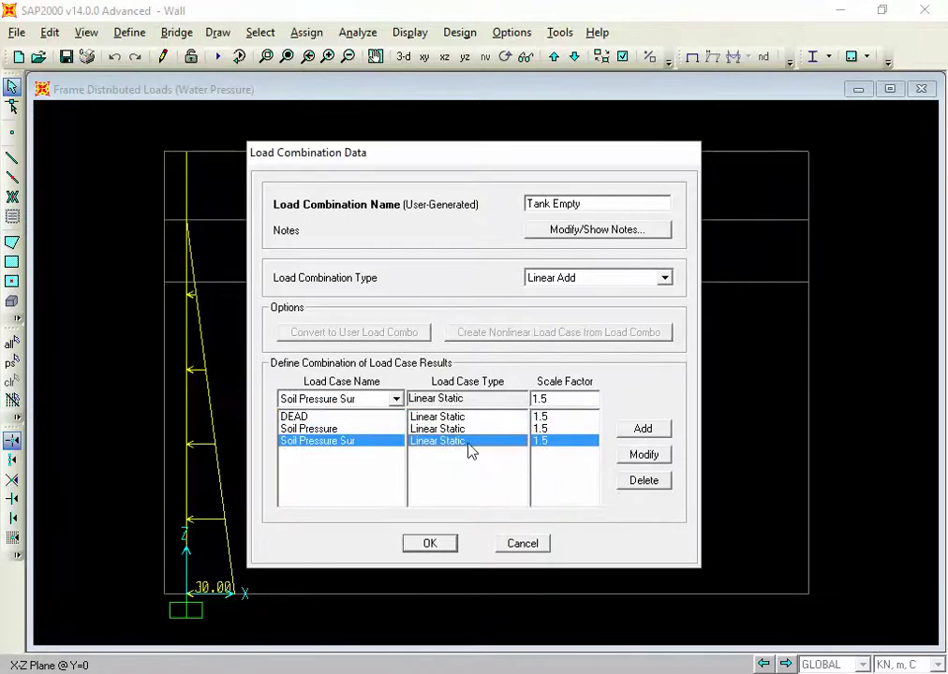
left_click(468, 423)
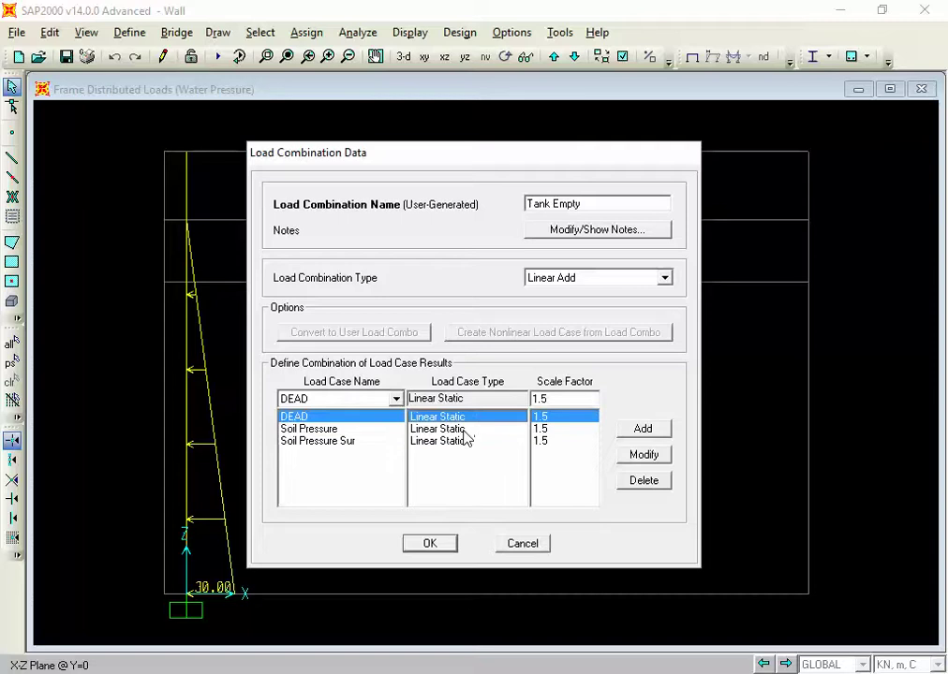
left_click(468, 430)
left_click(464, 441)
key("Up")
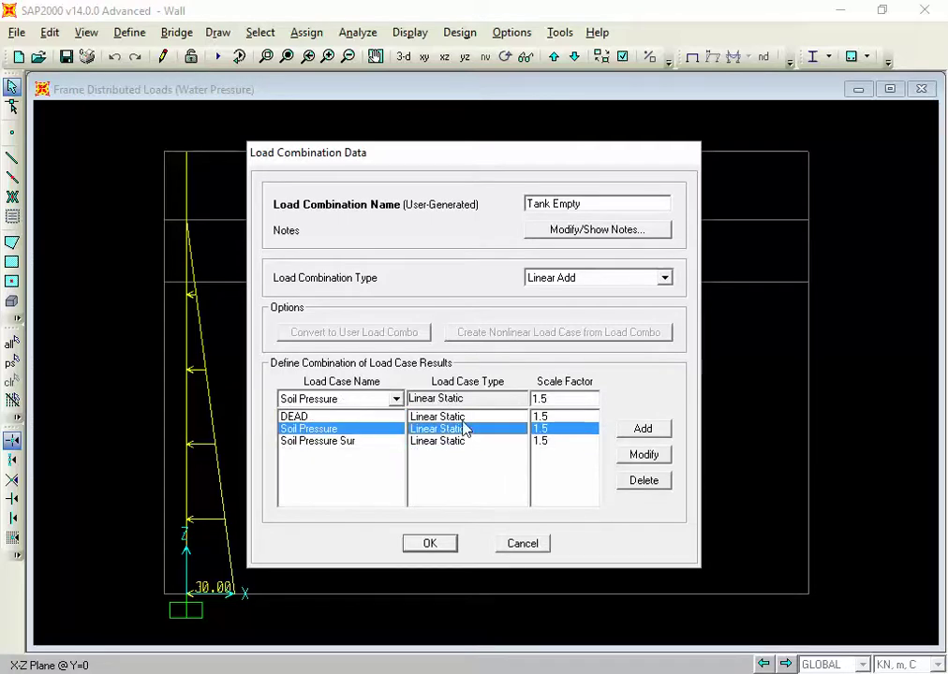
key("Up")
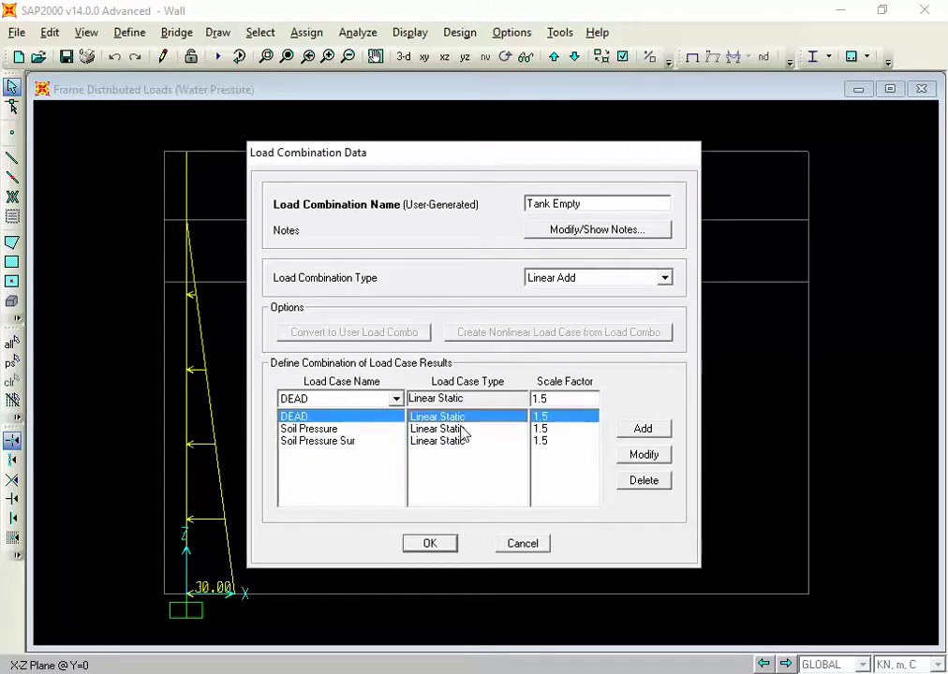
Step: Save the Tank Empty combination and reopen its definition to check the included load cases
left_click(424, 544)
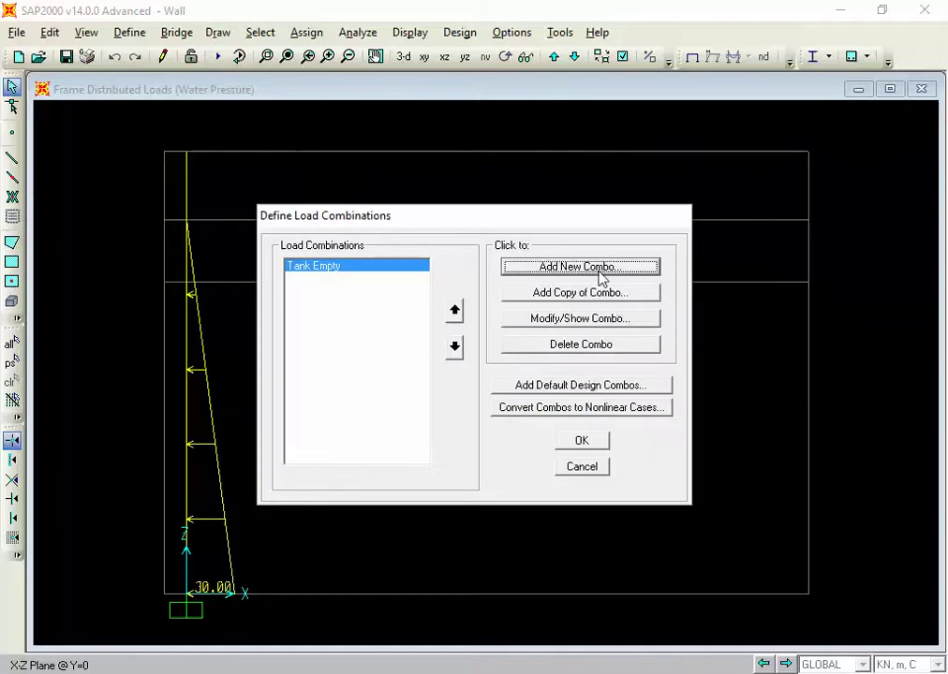
left_click(600, 274)
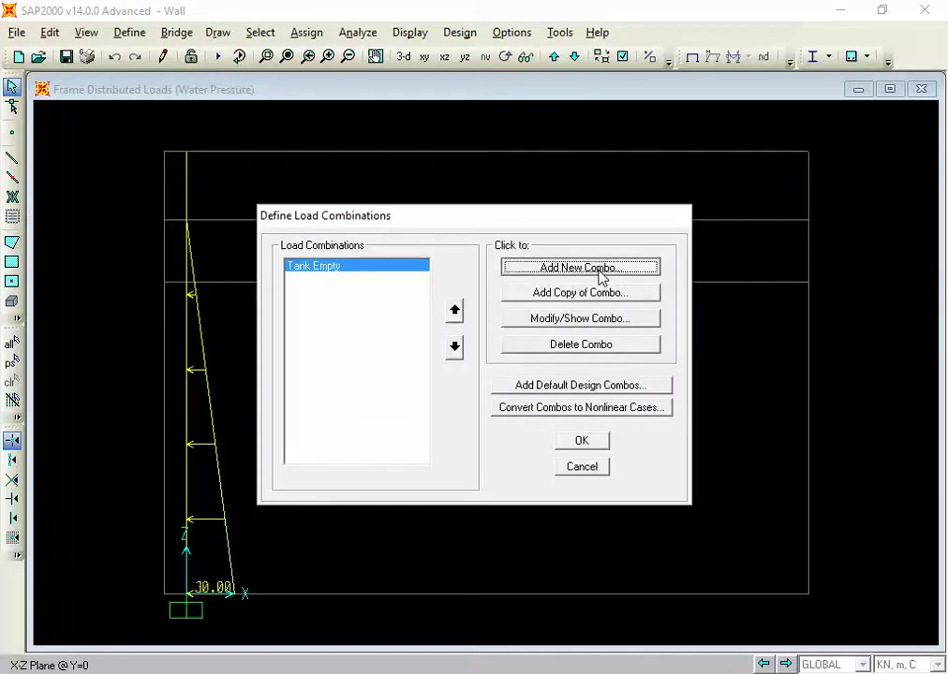
left_click(573, 321)
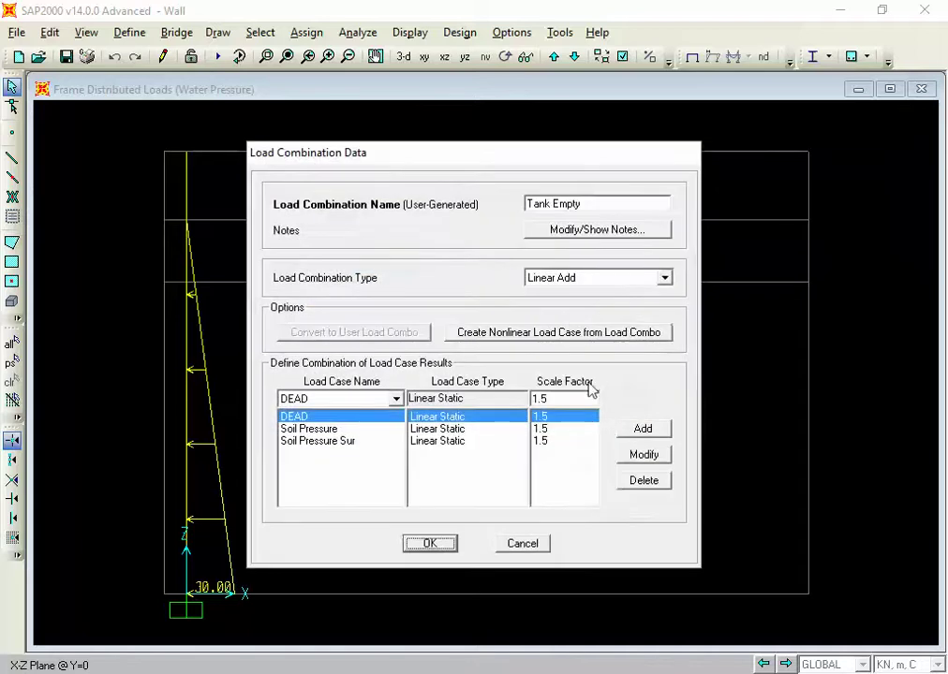
left_click(437, 547)
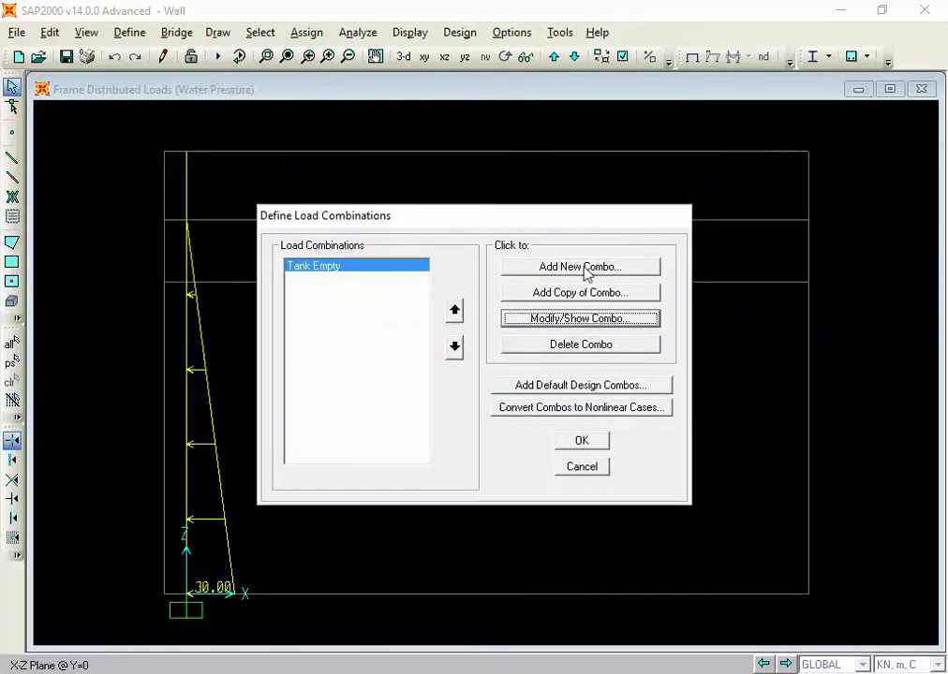
Step: Start another new load combination and name it Tank Full - Soil Exc
left_click(582, 267)
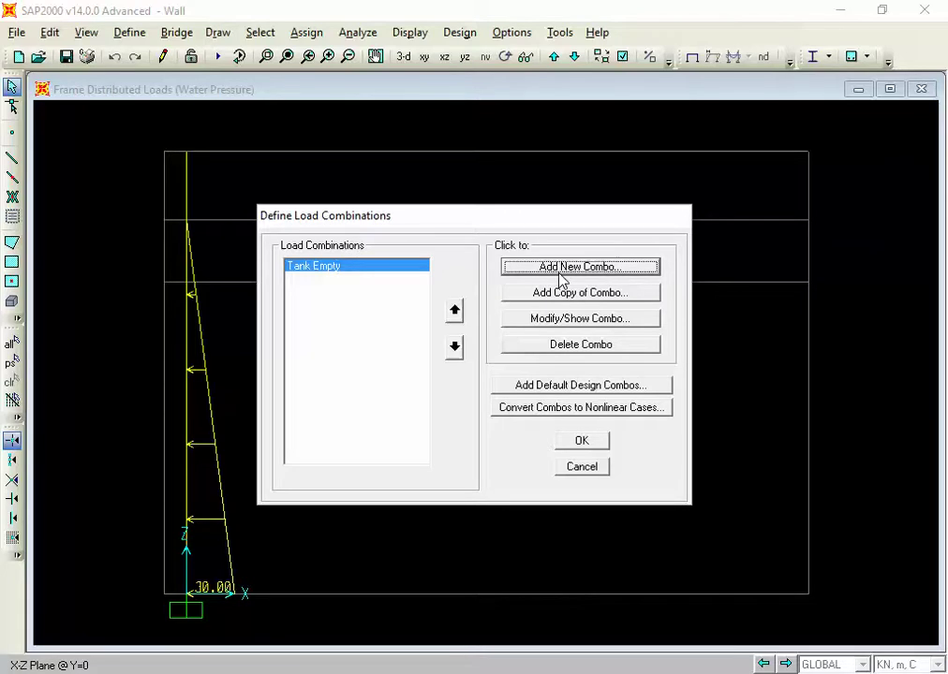
left_click(560, 271)
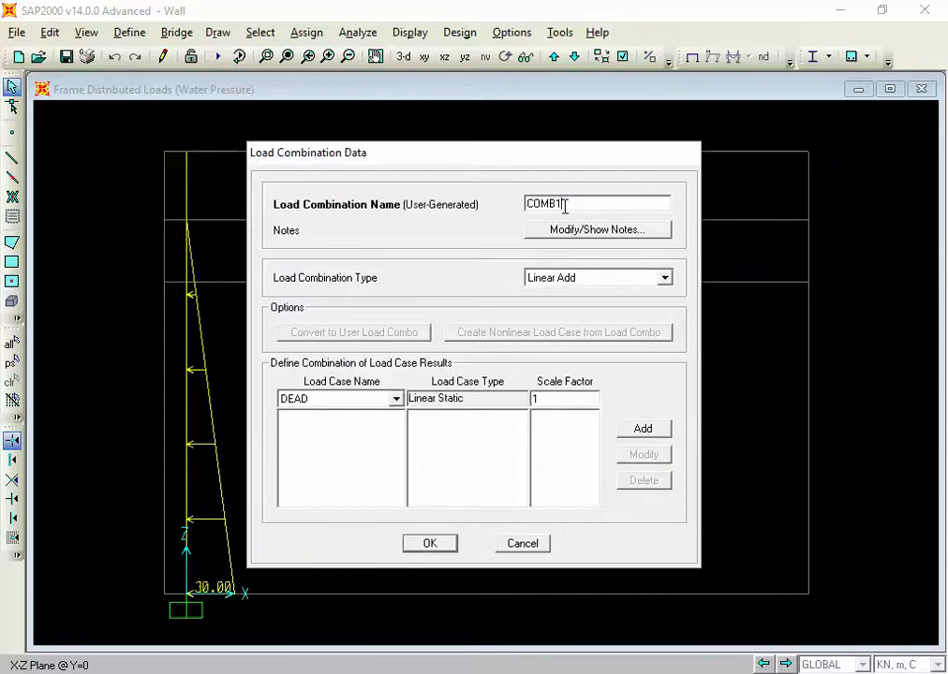
left_click_drag(565, 205, 488, 209)
type("ta")
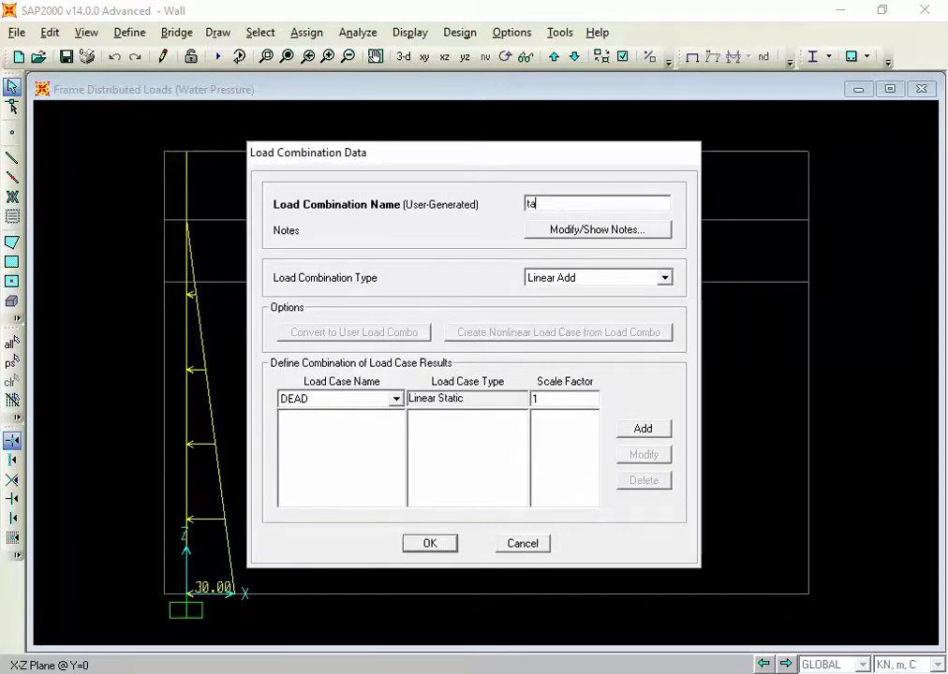
type("nk Full")
left_click(528, 203)
key("BackSpace")
type("T")
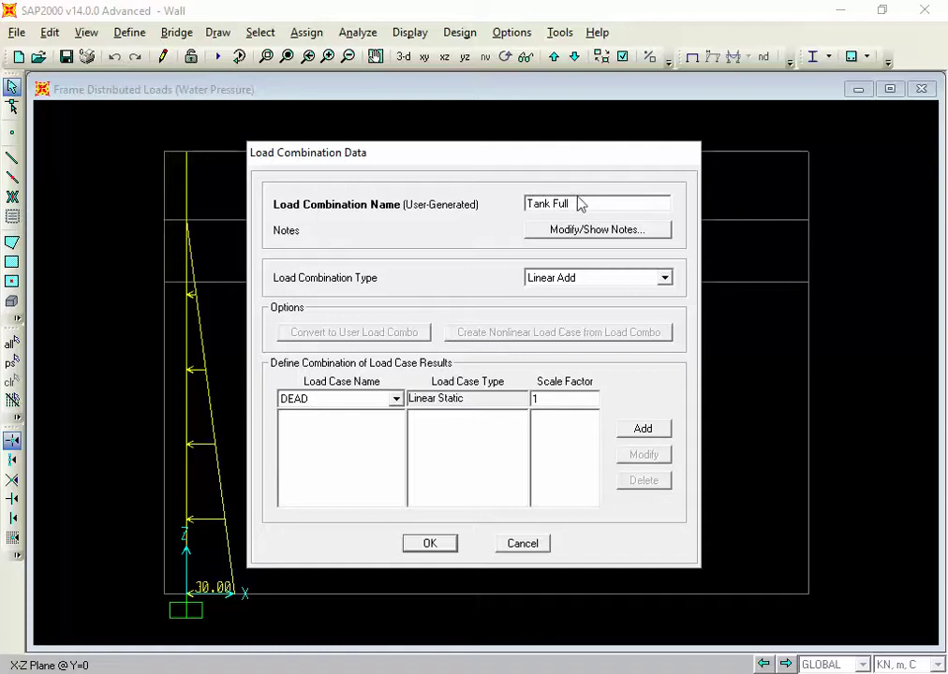
type(" -")
type("Soil E")
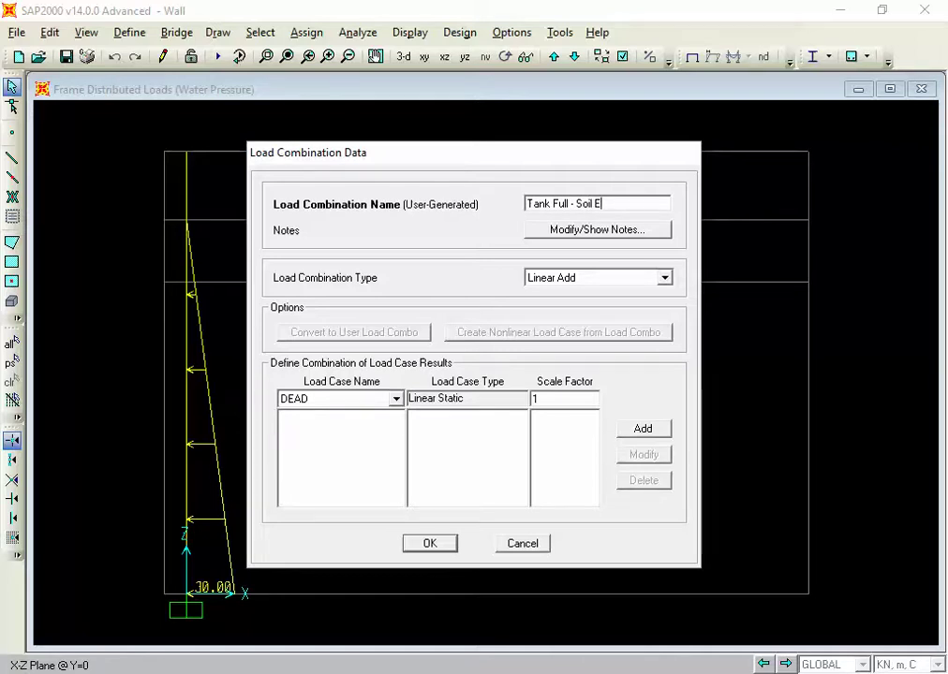
type("xc")
Step: Add the DEAD and Water Pressure load cases to the Tank Full - Soil Exc combination, each with a scale factor of 1.5
left_click(647, 431)
double_click(564, 400)
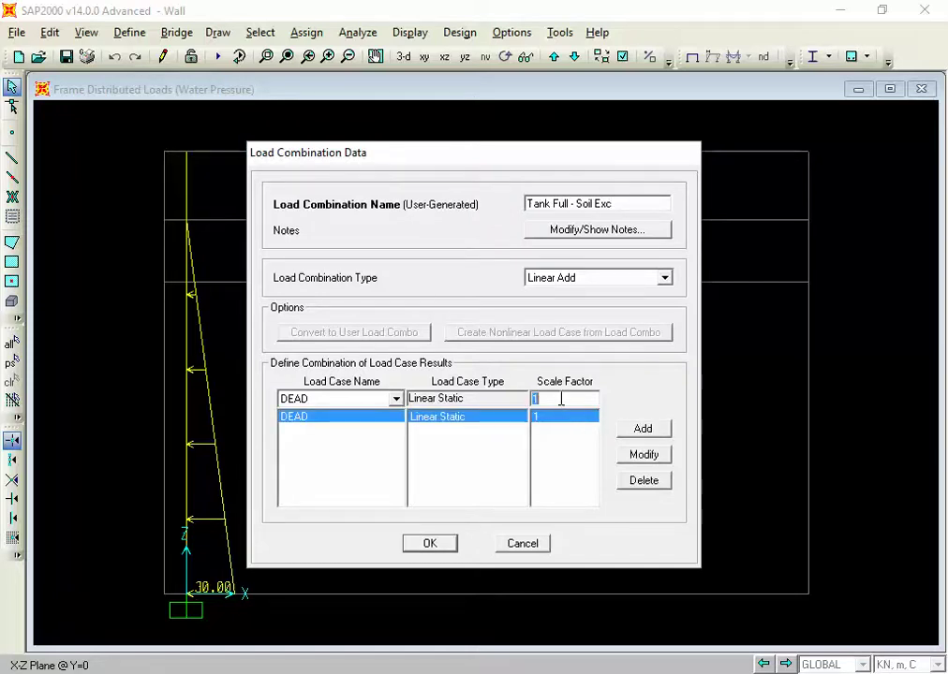
type("1.5")
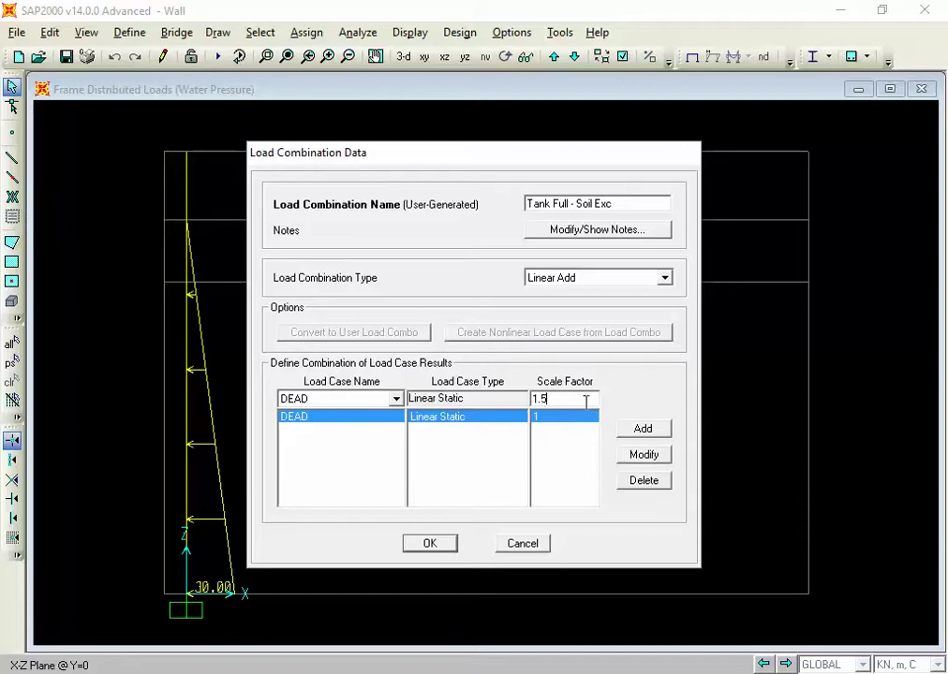
left_click(637, 455)
left_click(381, 401)
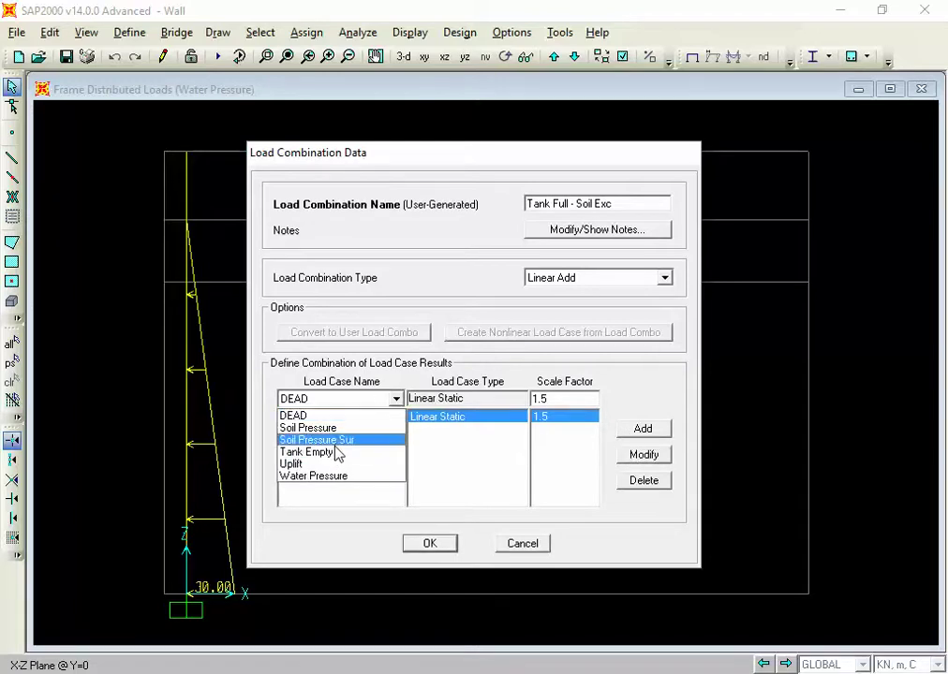
left_click(330, 477)
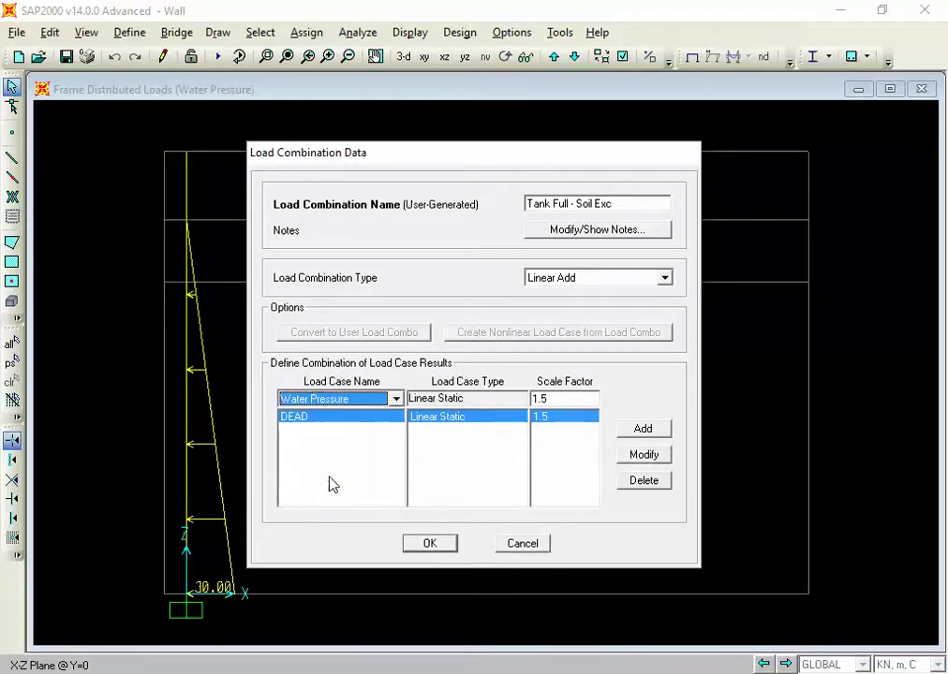
left_click(633, 432)
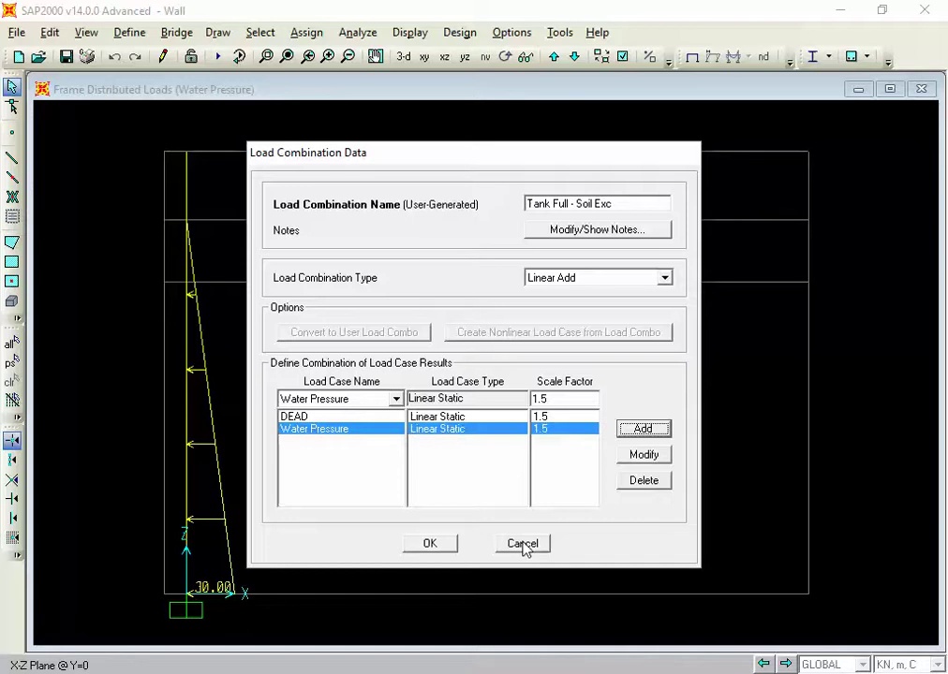
Step: Save the Tank Full - Soil Exc combination and accept the list of defined load combinations
left_click(444, 549)
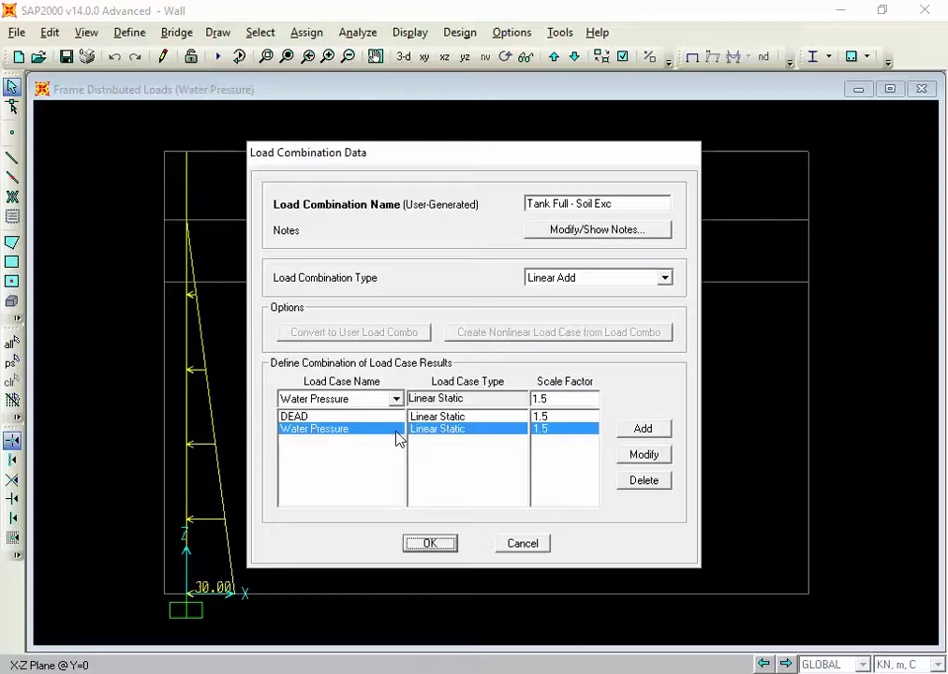
left_click(431, 545)
left_click(432, 545)
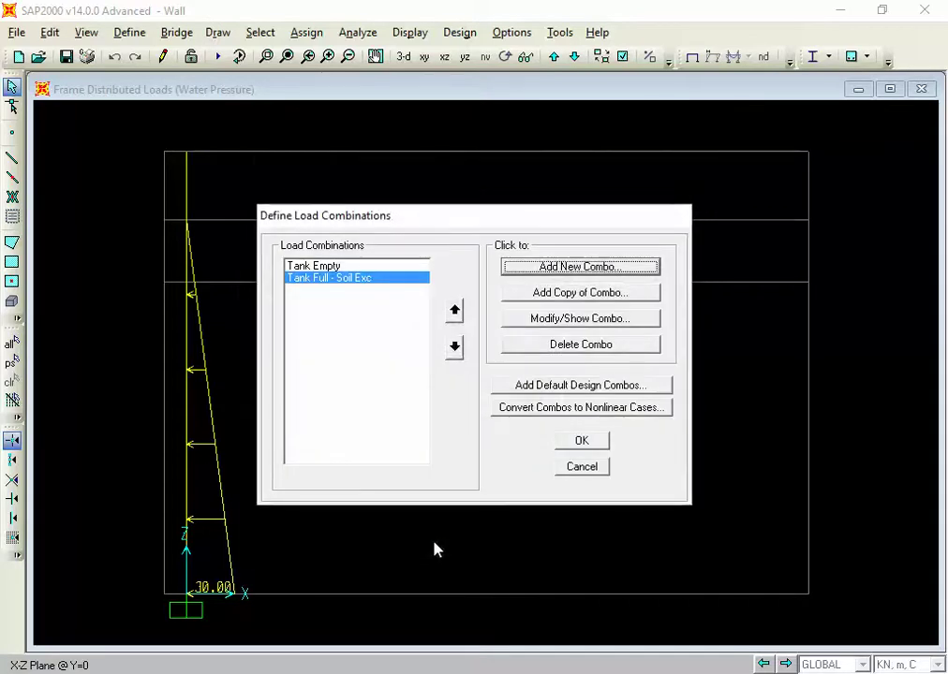
left_click(587, 450)
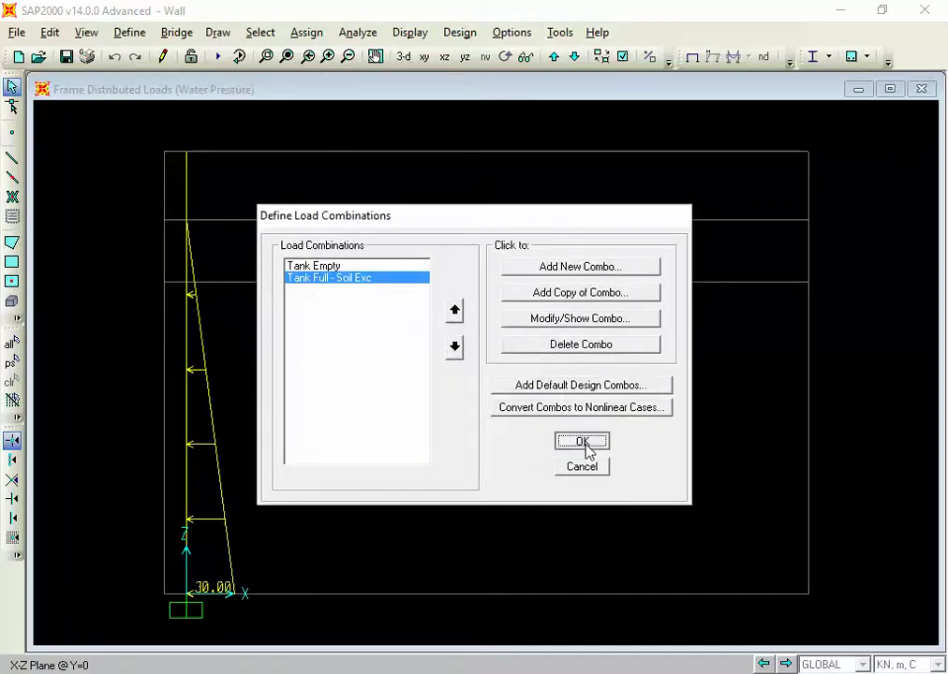
left_click(585, 447)
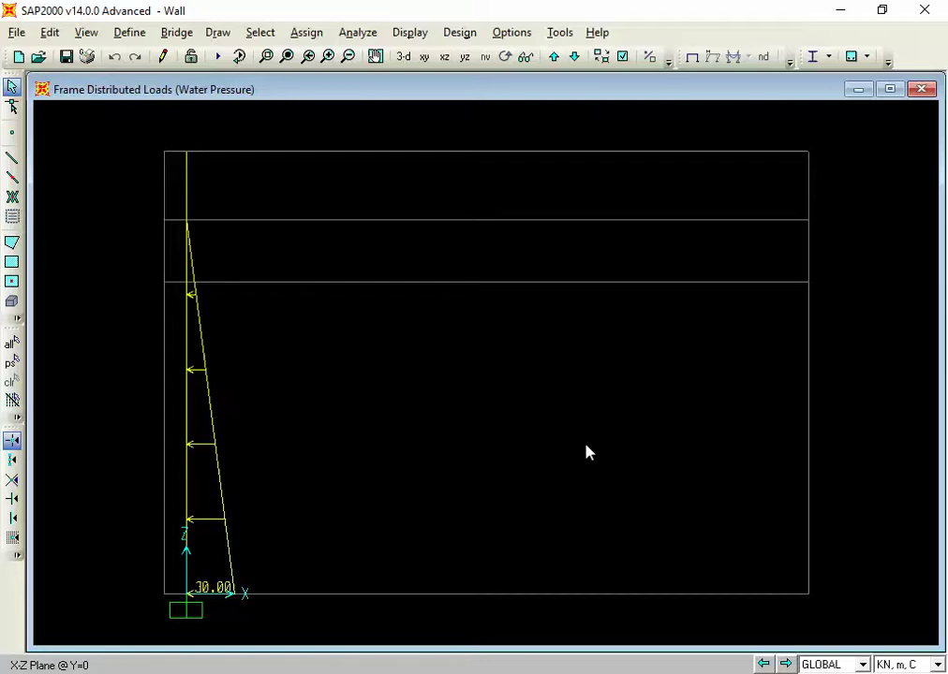
left_click(131, 33)
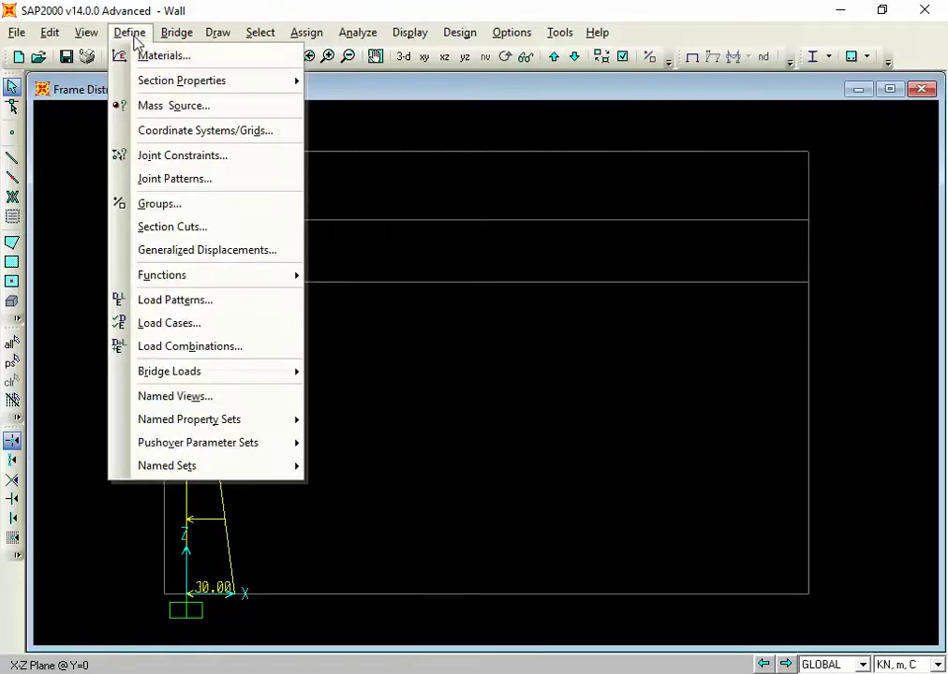
mouse_move(140, 80)
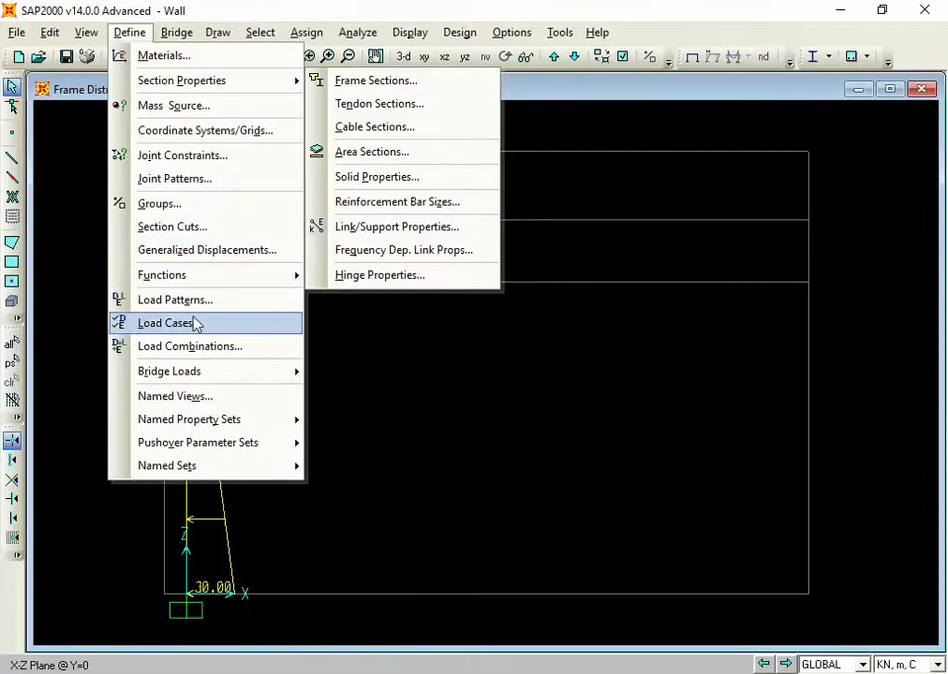
left_click(192, 346)
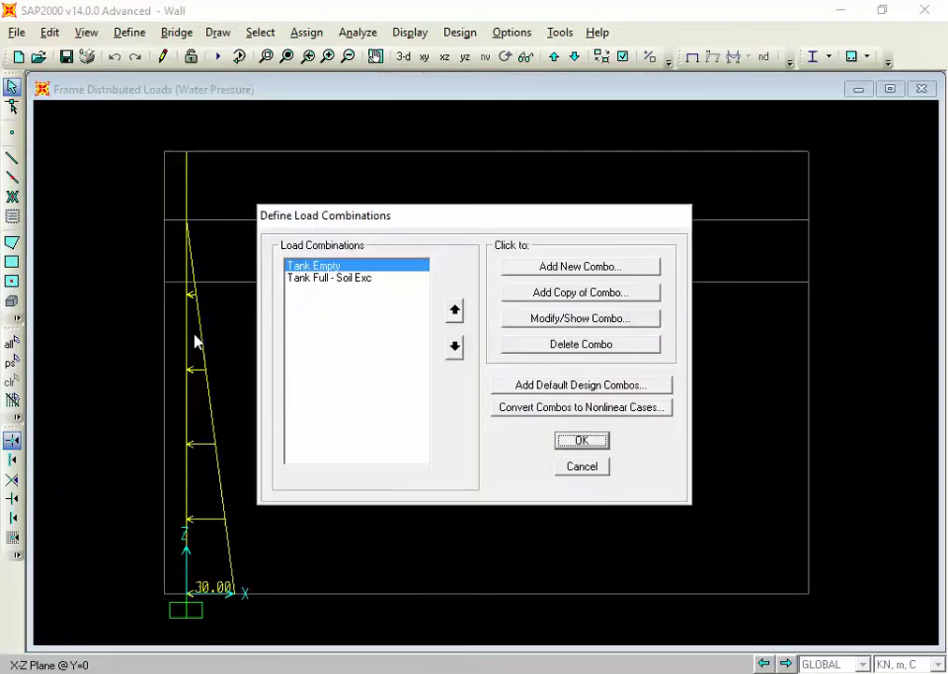
left_click(558, 272)
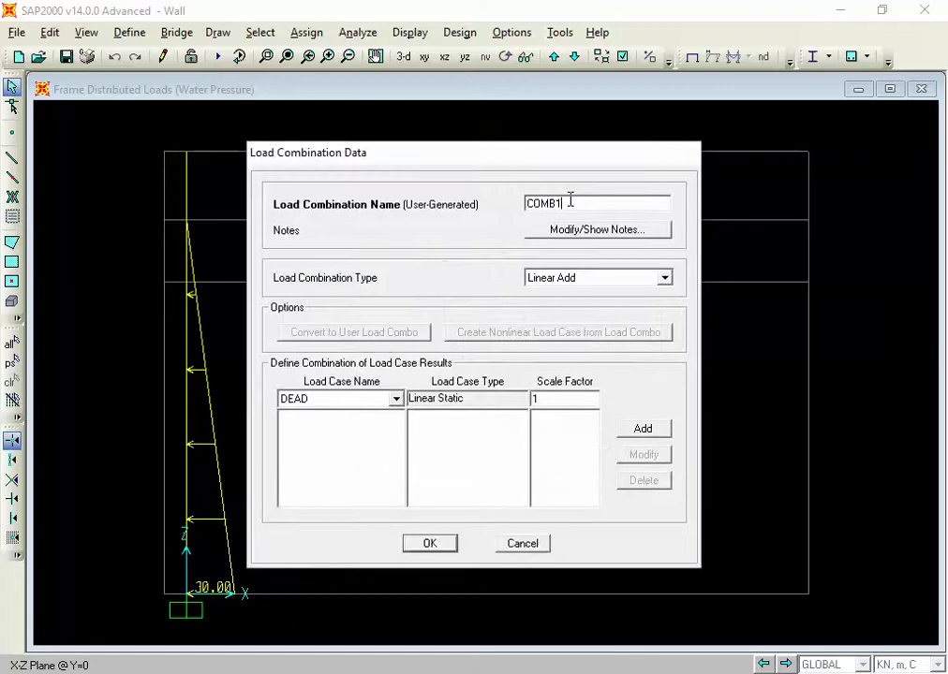
left_click_drag(570, 201, 514, 203)
type("Normal")
left_click(545, 398)
type(".5")
left_click(530, 544)
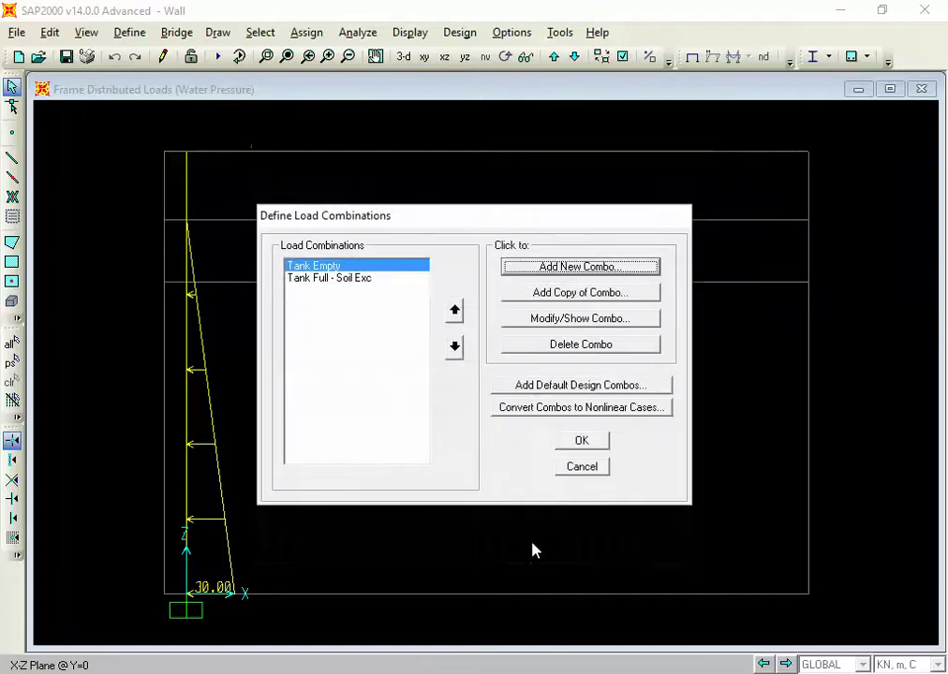
left_click(582, 441)
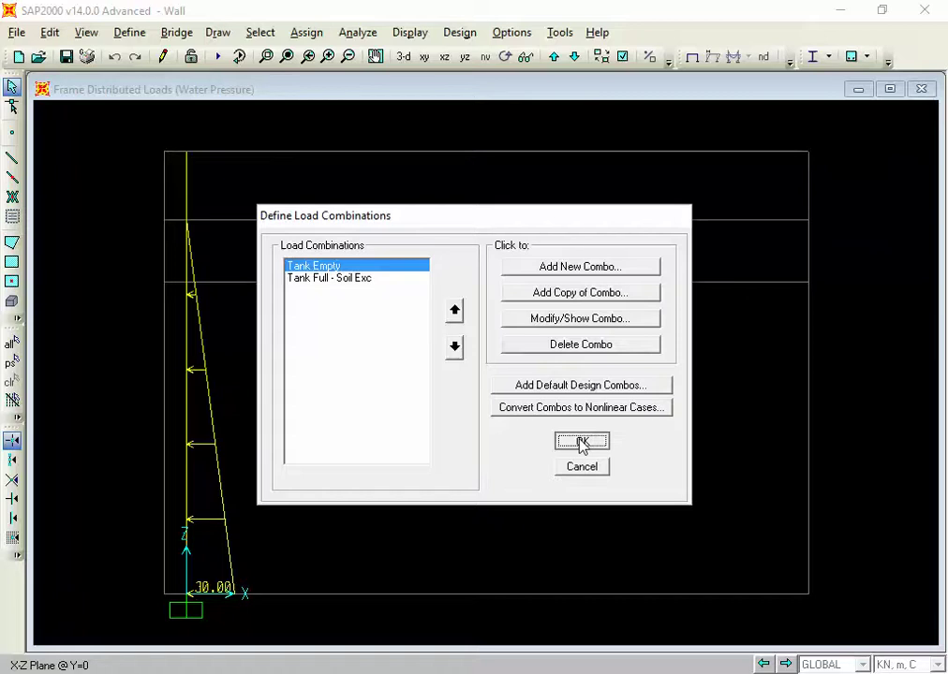
left_click(582, 443)
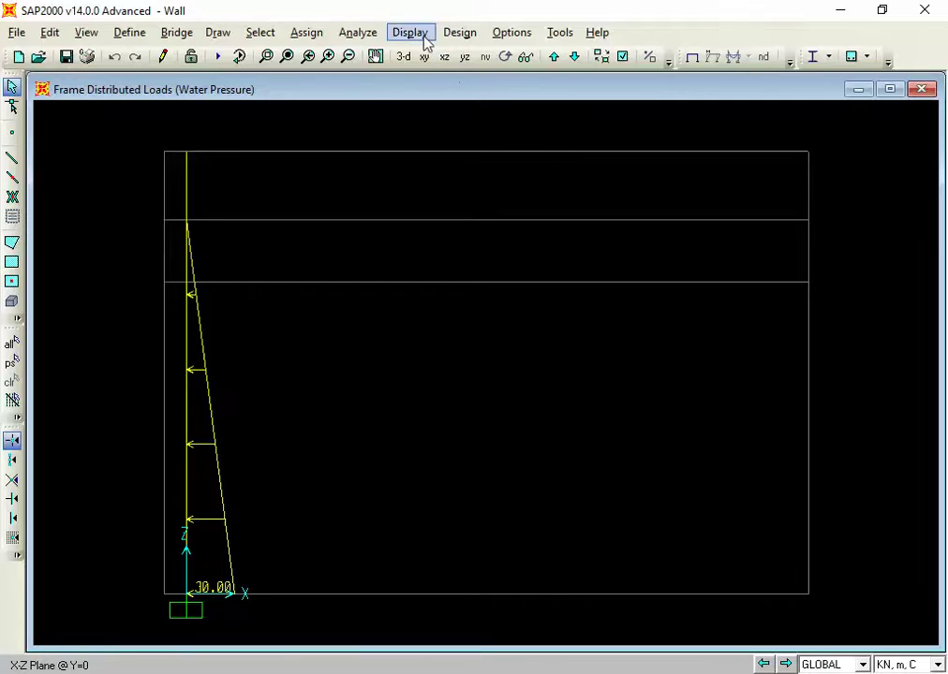
left_click(455, 38)
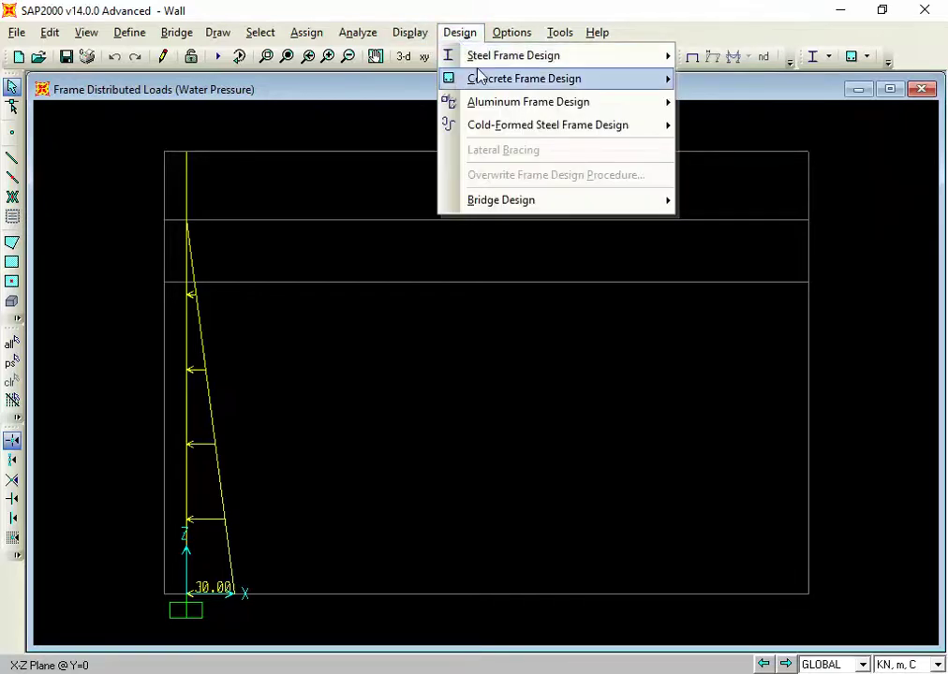
mouse_move(481, 80)
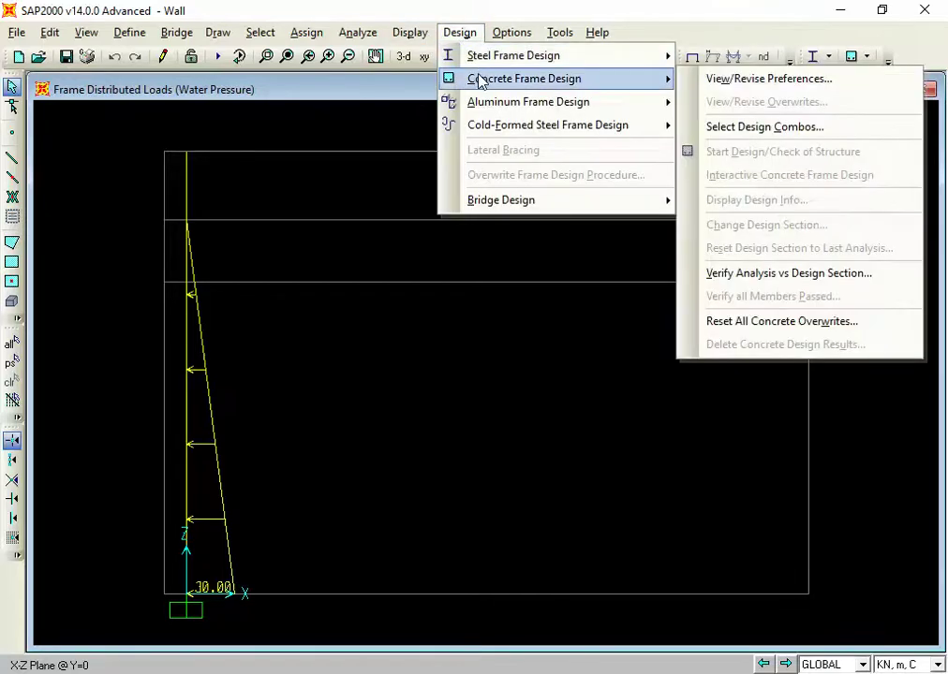
left_click(737, 128)
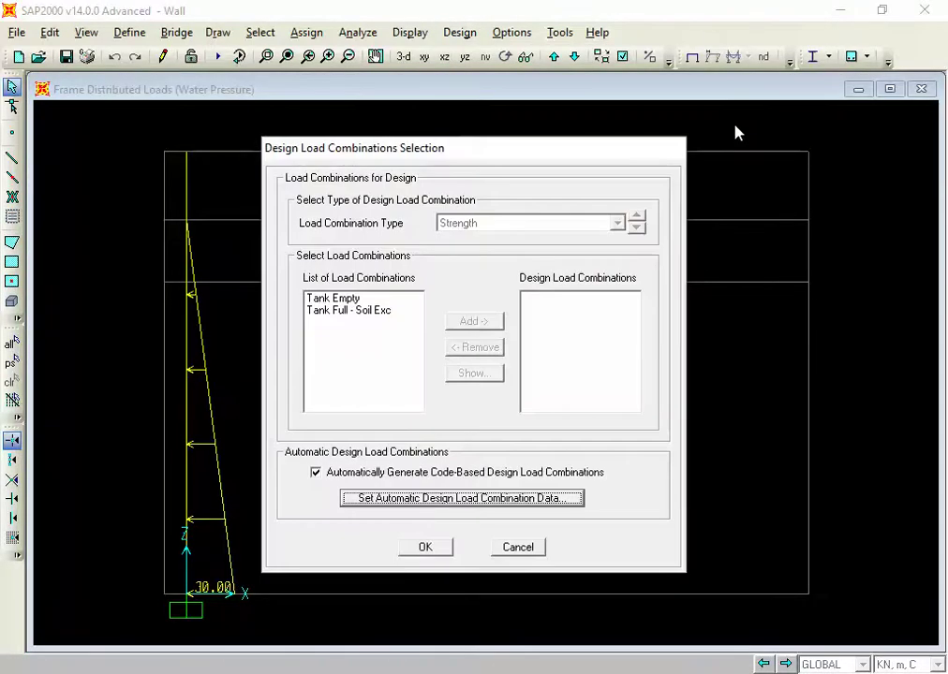
left_click(360, 299)
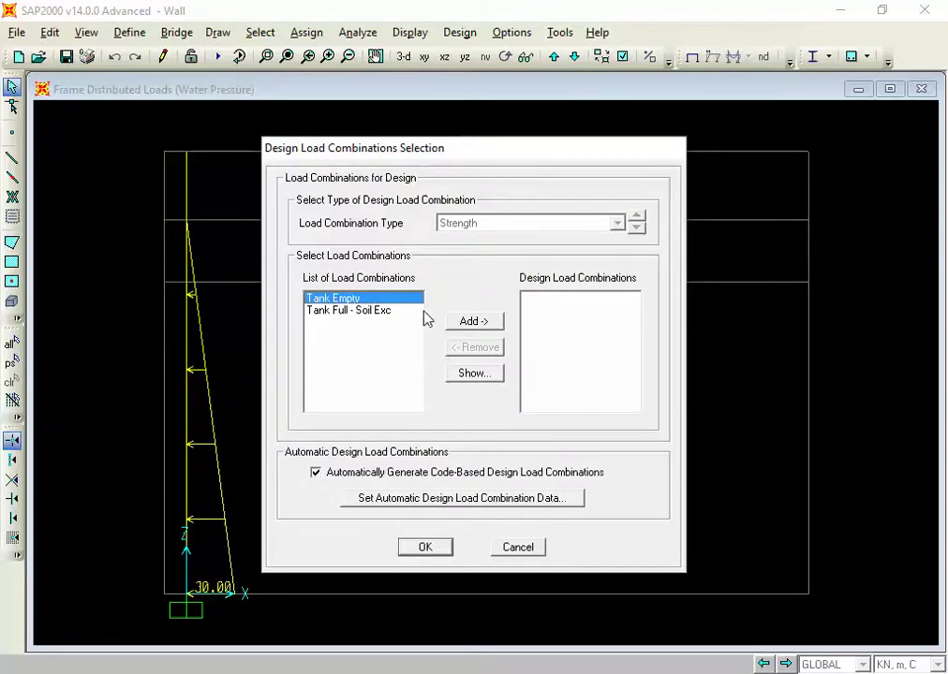
left_click(520, 548)
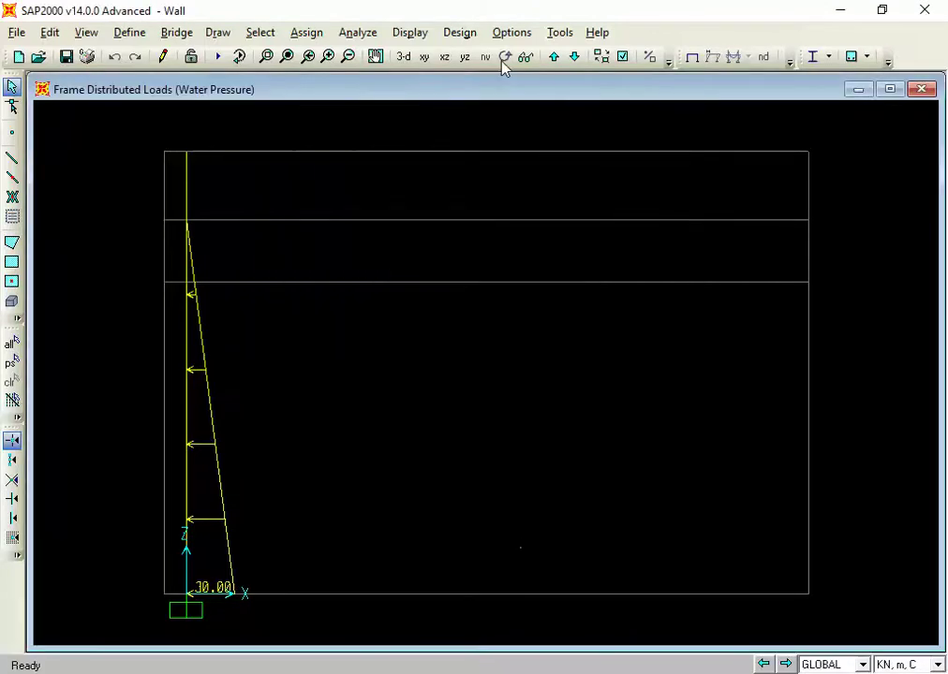
Step: Open the design load combinations selection for concrete frame design
left_click(460, 36)
mouse_move(525, 78)
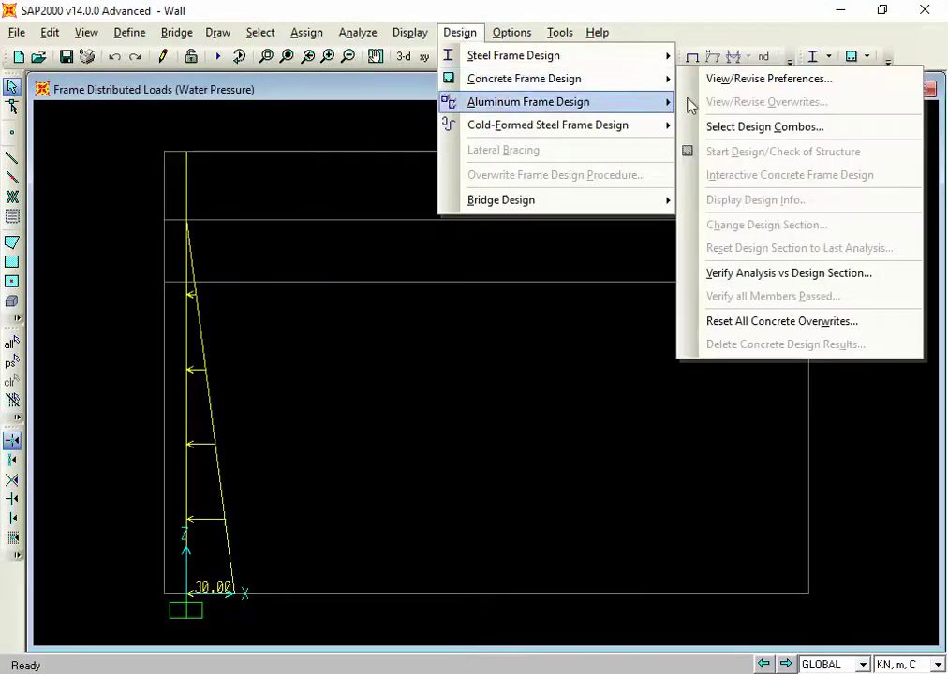
left_click(754, 128)
Step: Add Tank Empty and Tank Full - Soil Exc one at a time to the design load combinations
left_click(332, 298)
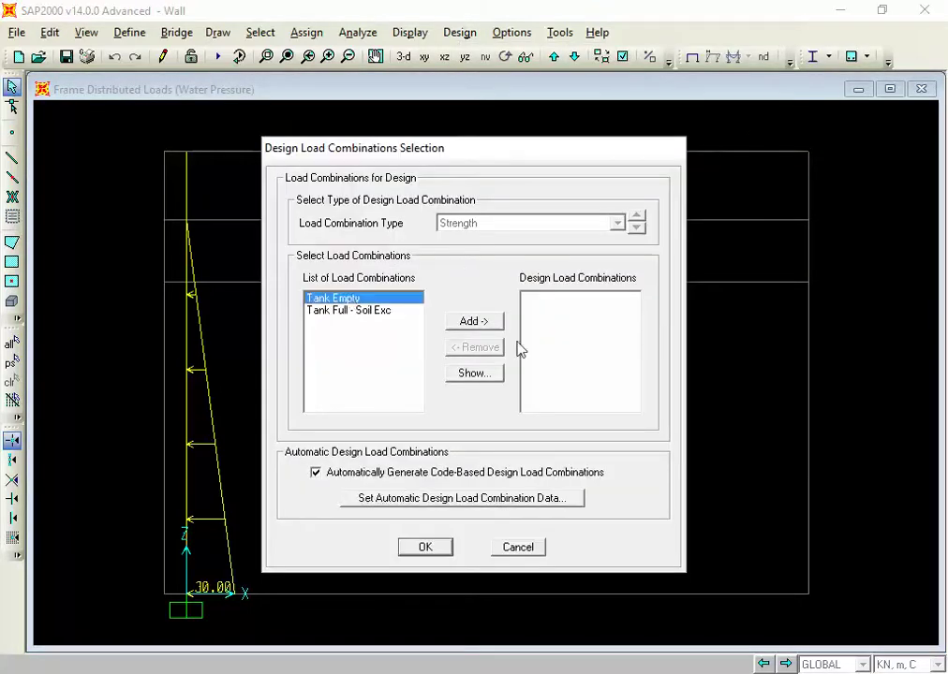
left_click(486, 323)
left_click(379, 299)
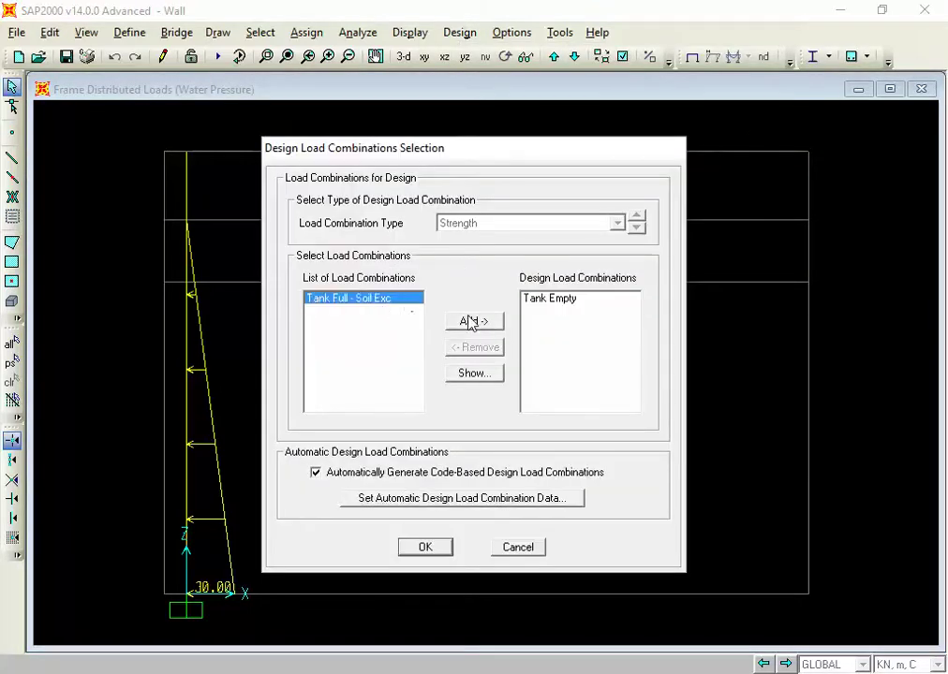
left_click(471, 324)
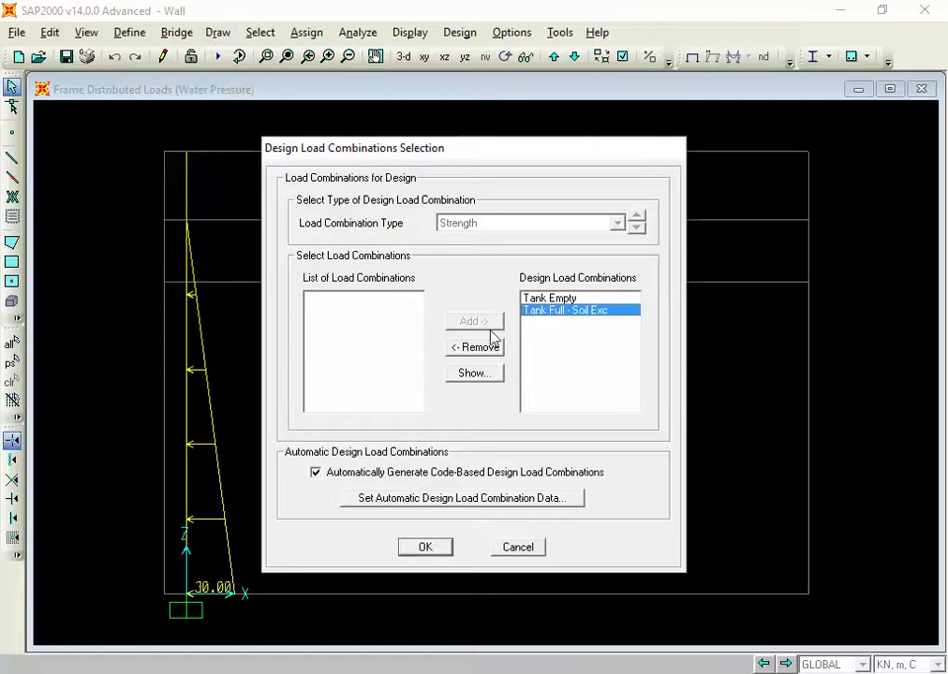
Step: Remove Tank Full - Soil Exc and Tank Empty from the design load combinations
left_click(471, 347)
left_click(548, 298)
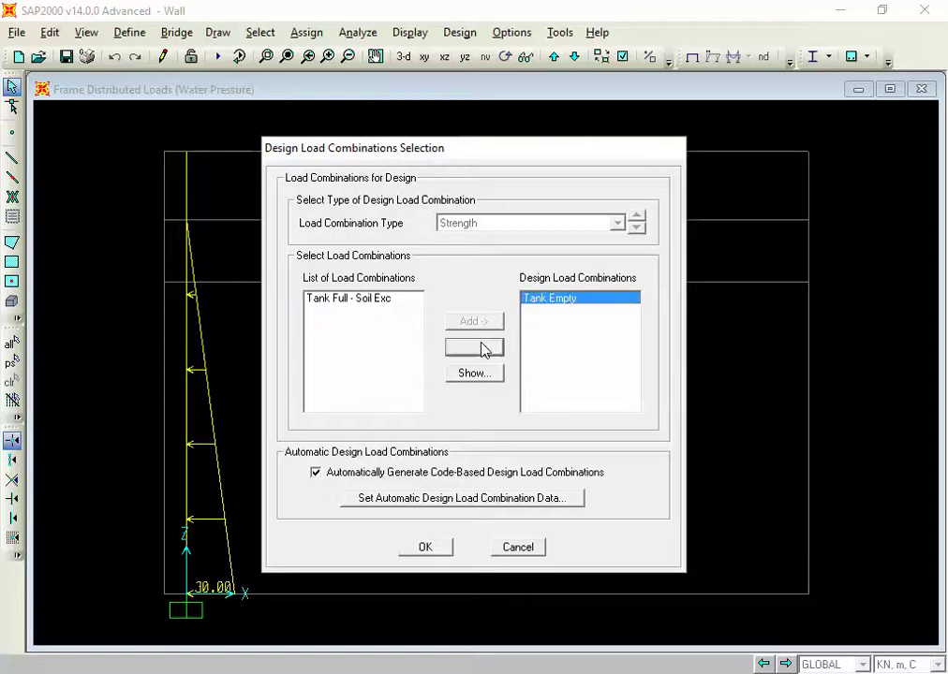
left_click(479, 348)
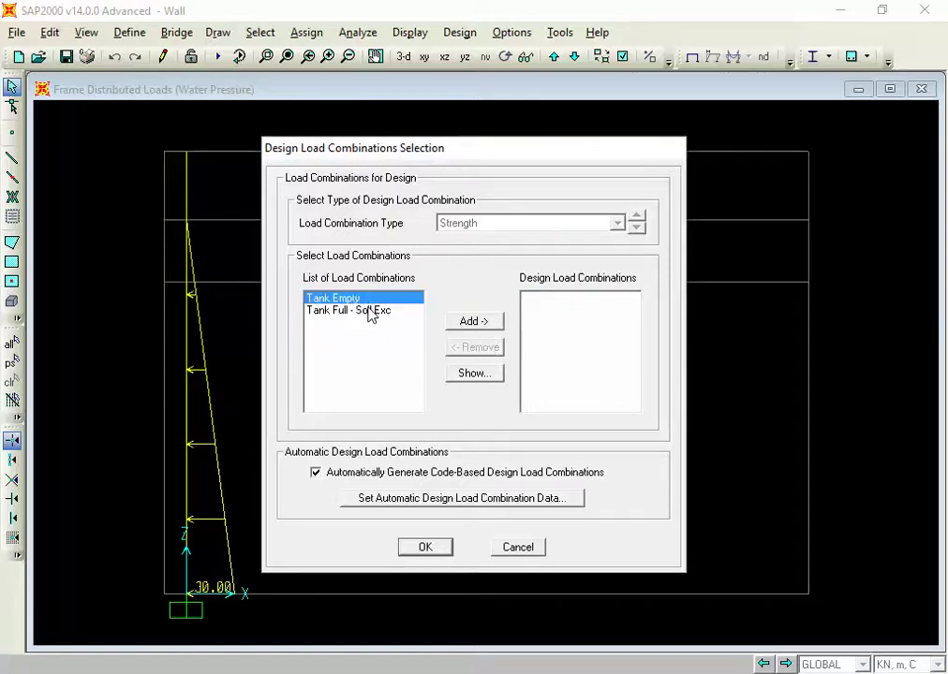
Step: Select Tank Empty and Tank Full - Soil Exc together and add both to the design load combinations
left_click(364, 312)
left_click(364, 300)
left_click(365, 313)
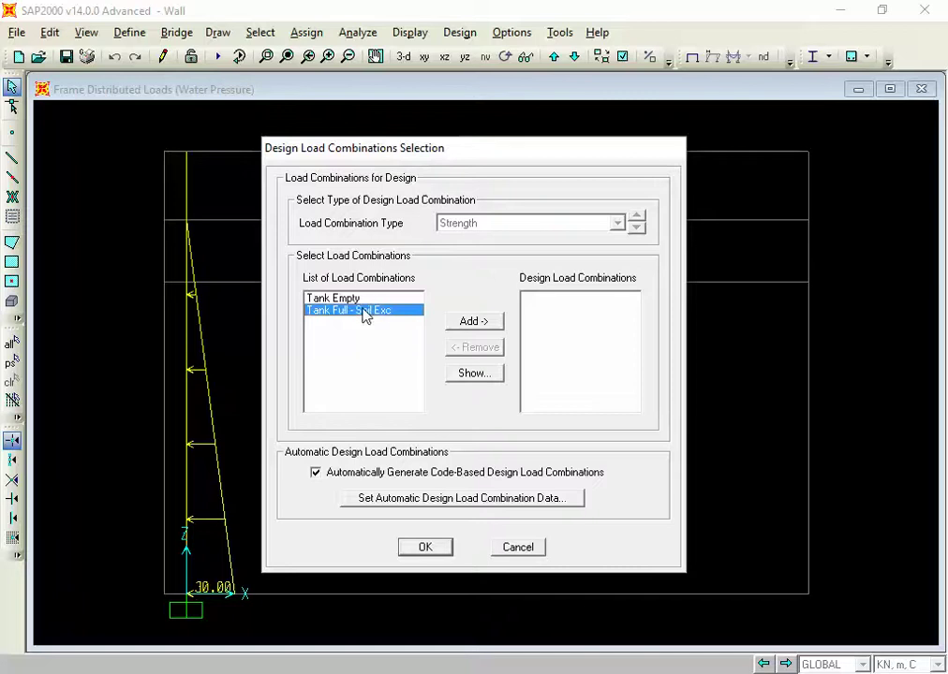
left_click(364, 300)
left_click(365, 311)
left_click(364, 301)
left_click(364, 312)
left_click(364, 300)
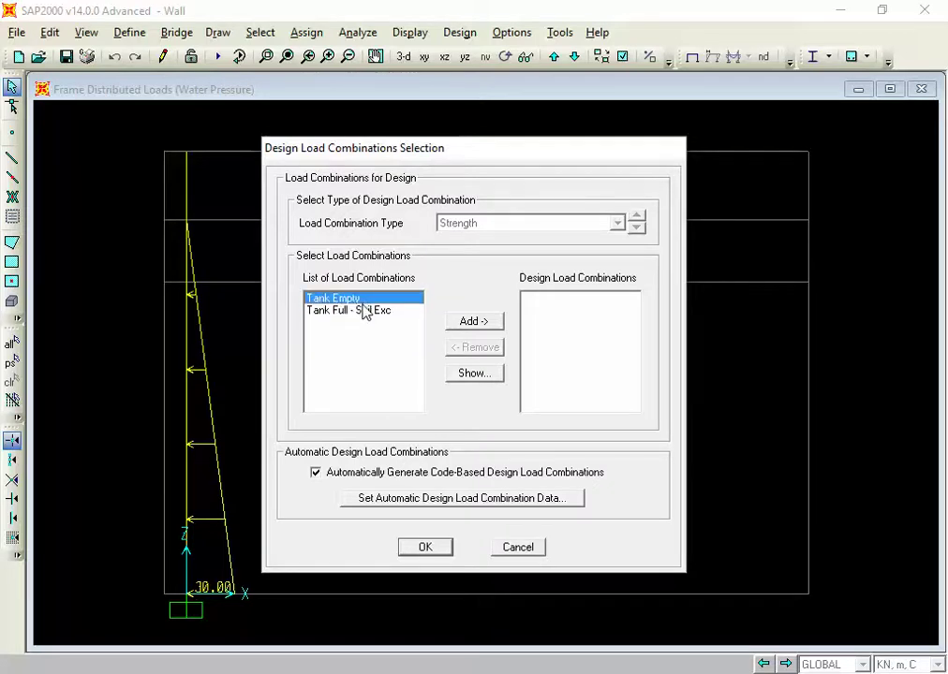
left_click(365, 312, "shift")
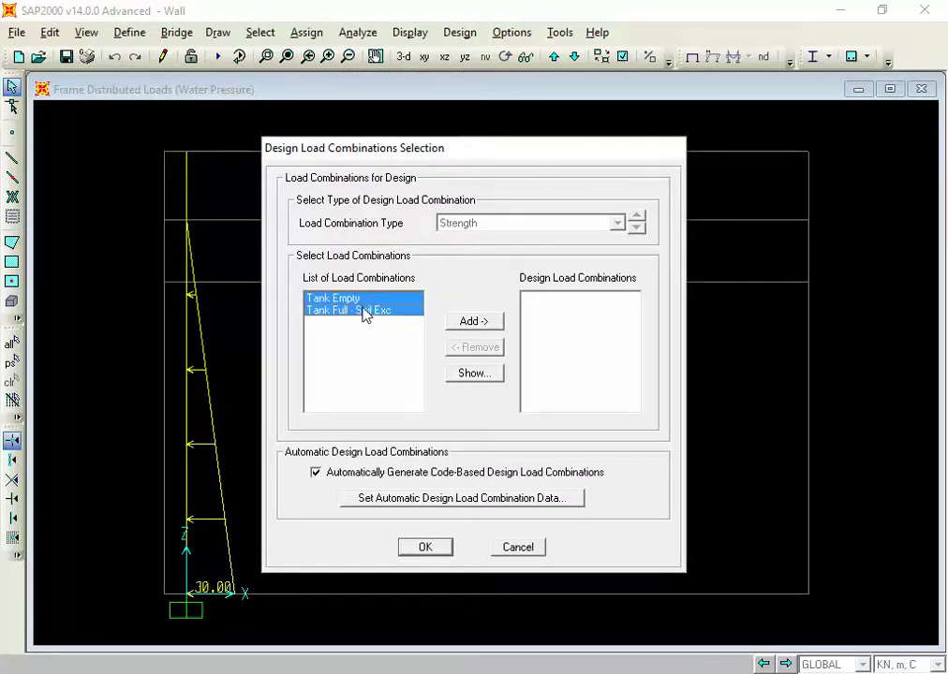
left_click(473, 323)
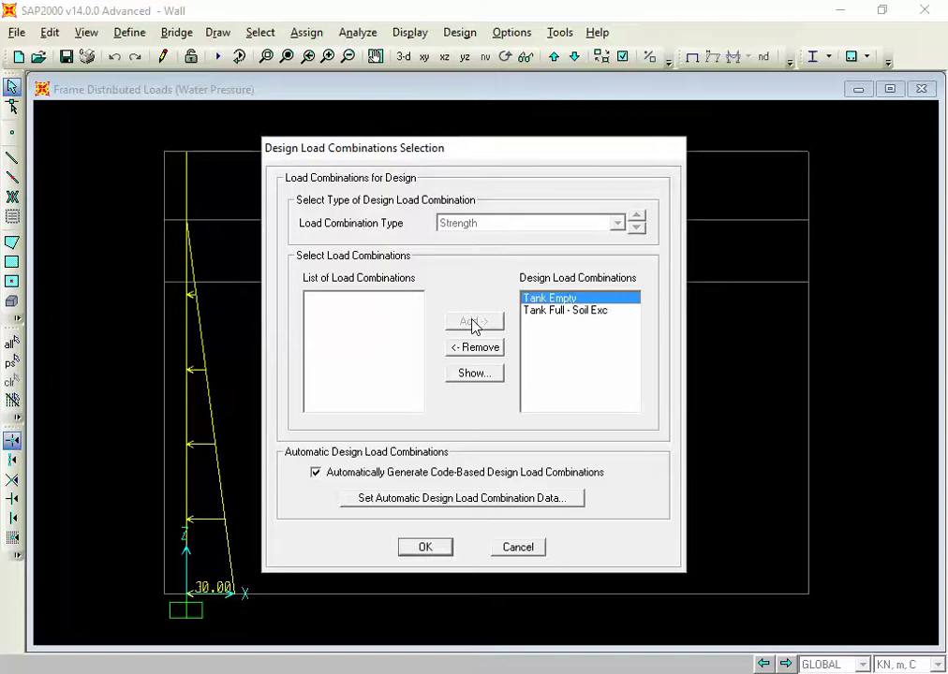
Step: Turn off the automatic generation of code-based design load combinations
left_click(316, 473)
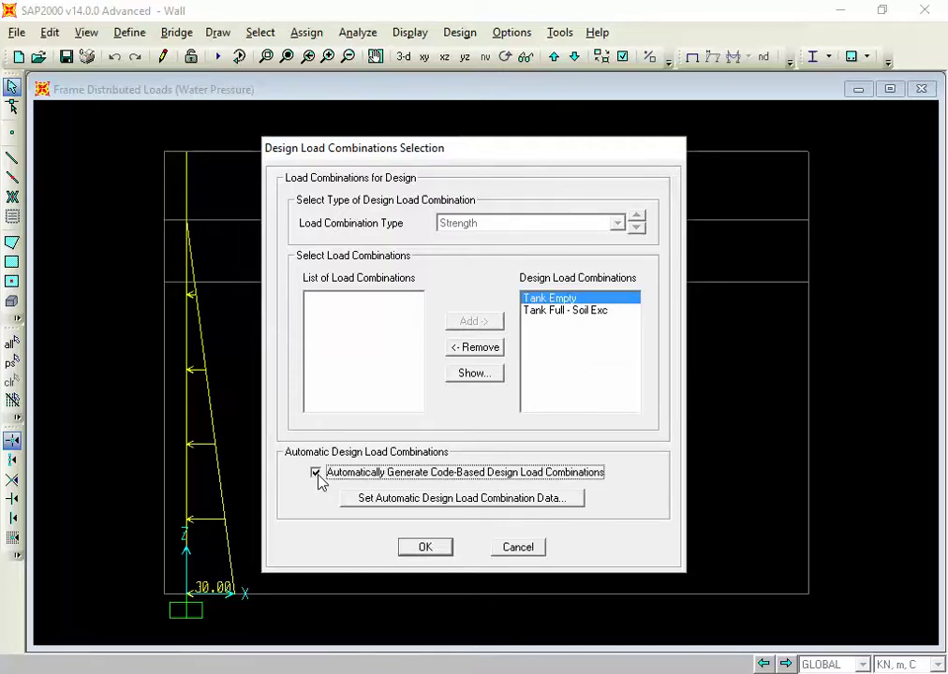
left_click(315, 473)
left_click(315, 473)
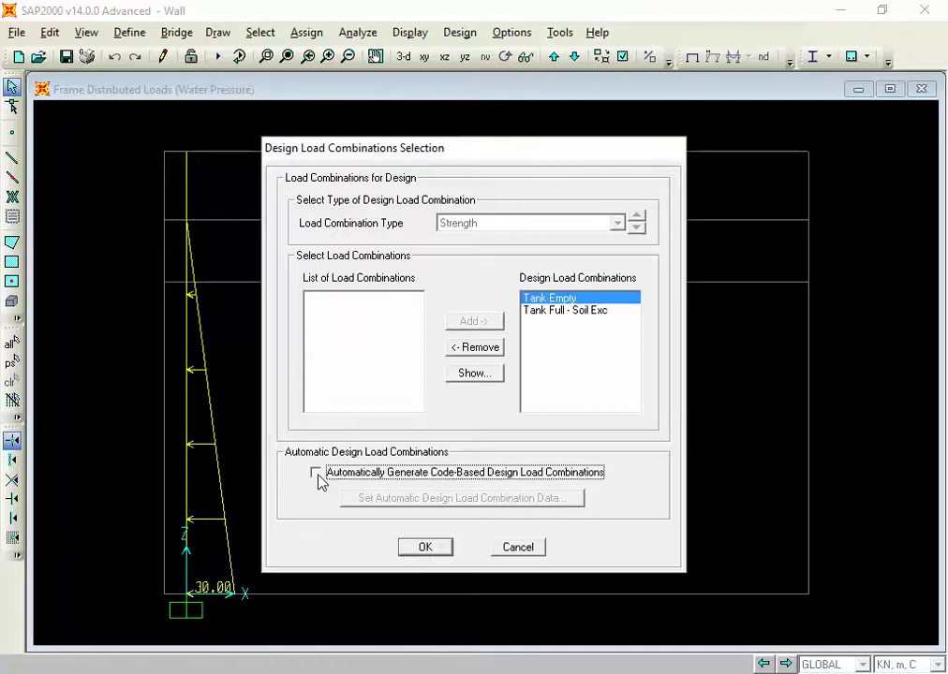
left_click(315, 473)
left_click(316, 473)
left_click(316, 473)
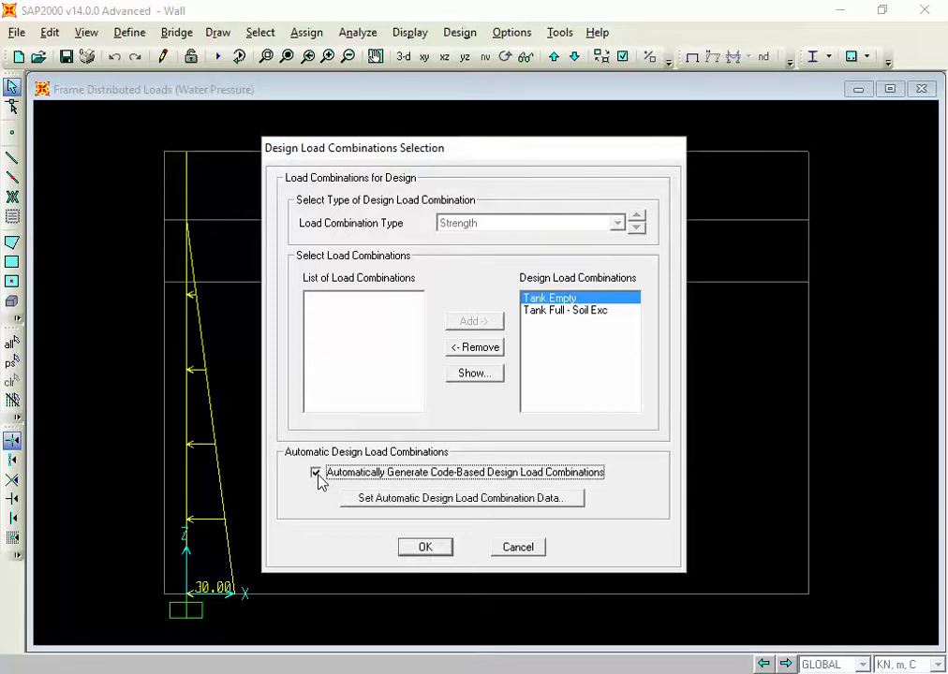
left_click(315, 473)
left_click(315, 473)
left_click(315, 473)
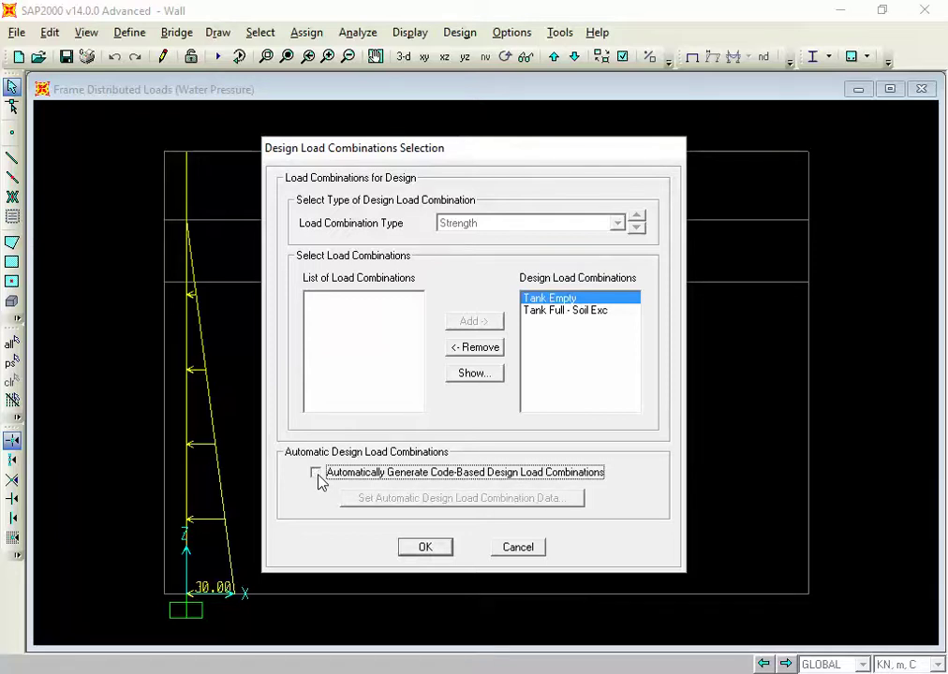
Step: Toggle the automatic code-based design combinations option, leave it off, and accept the design load combinations selection
left_click(316, 473)
left_click(316, 473)
left_click(316, 473)
left_click(315, 473)
left_click(316, 473)
left_click(316, 473)
left_click(315, 473)
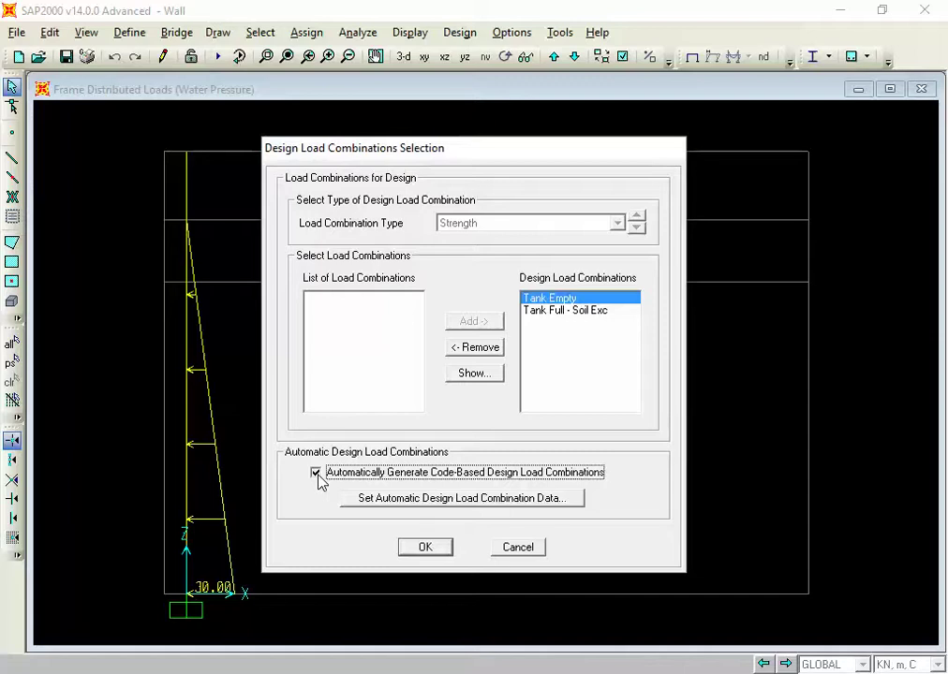
left_click(318, 475)
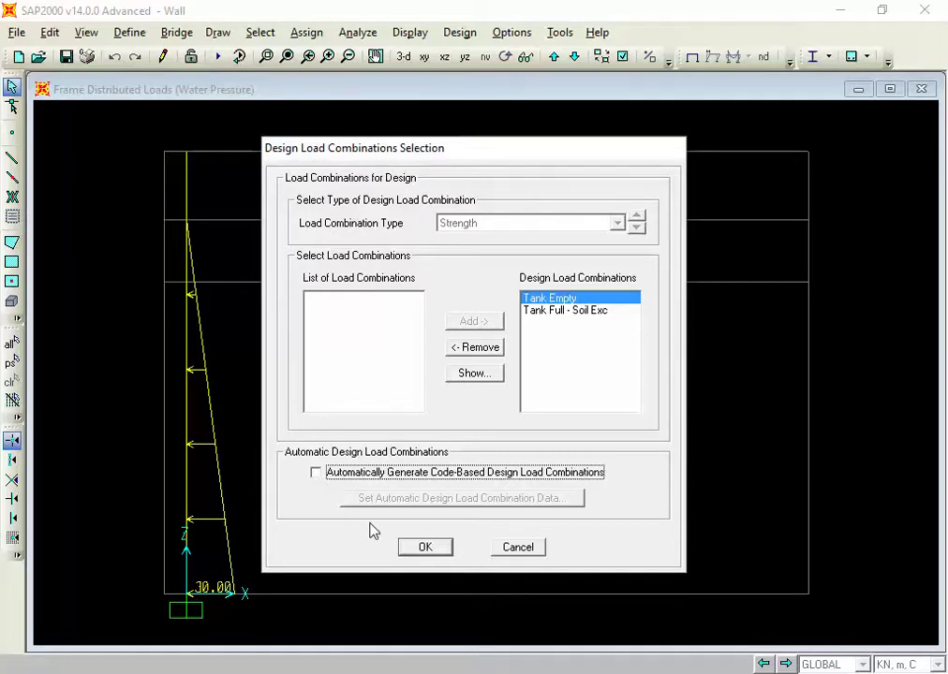
left_click(420, 551)
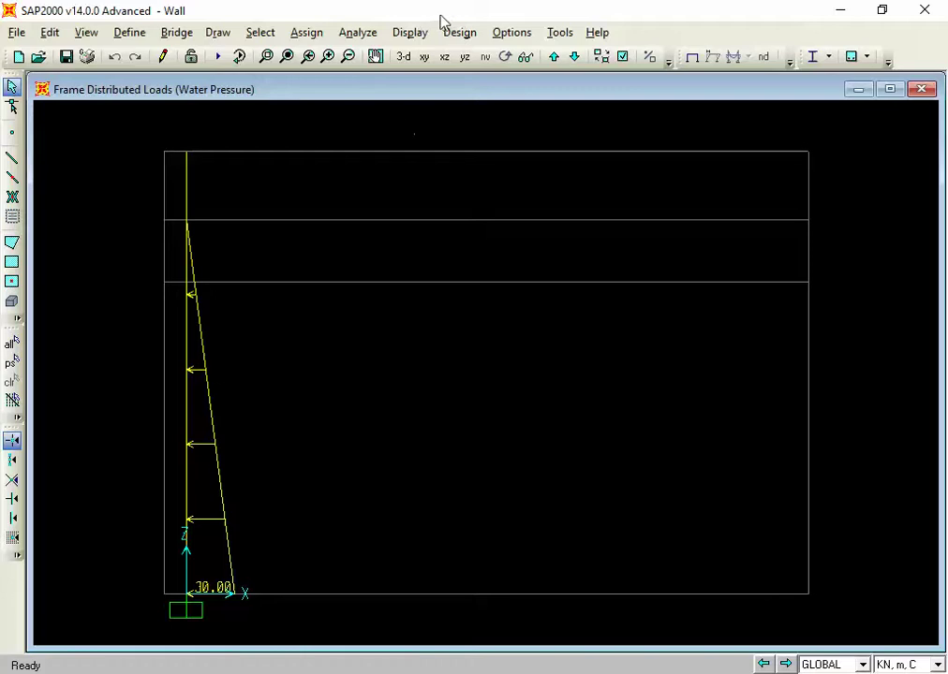
Step: Set the design code in the concrete frame design preferences to Indian IS 456-2000
left_click(469, 36)
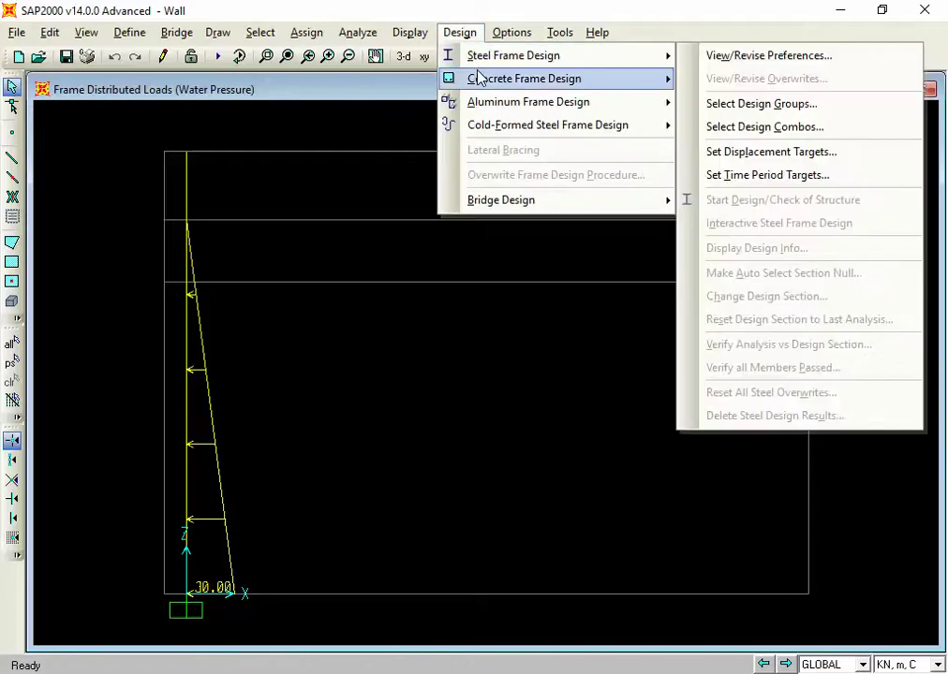
mouse_move(476, 79)
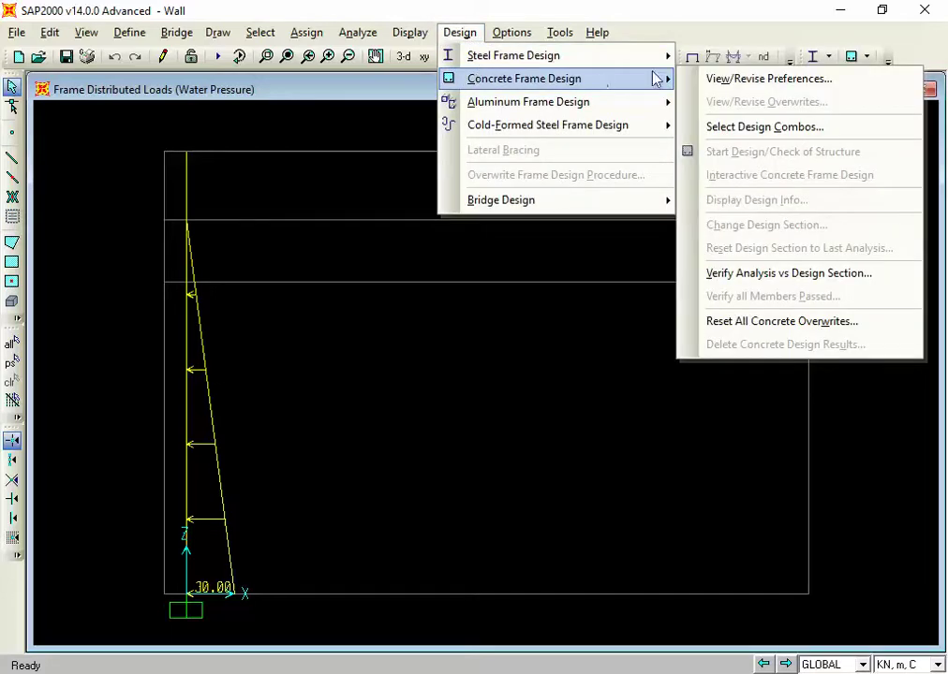
left_click(721, 82)
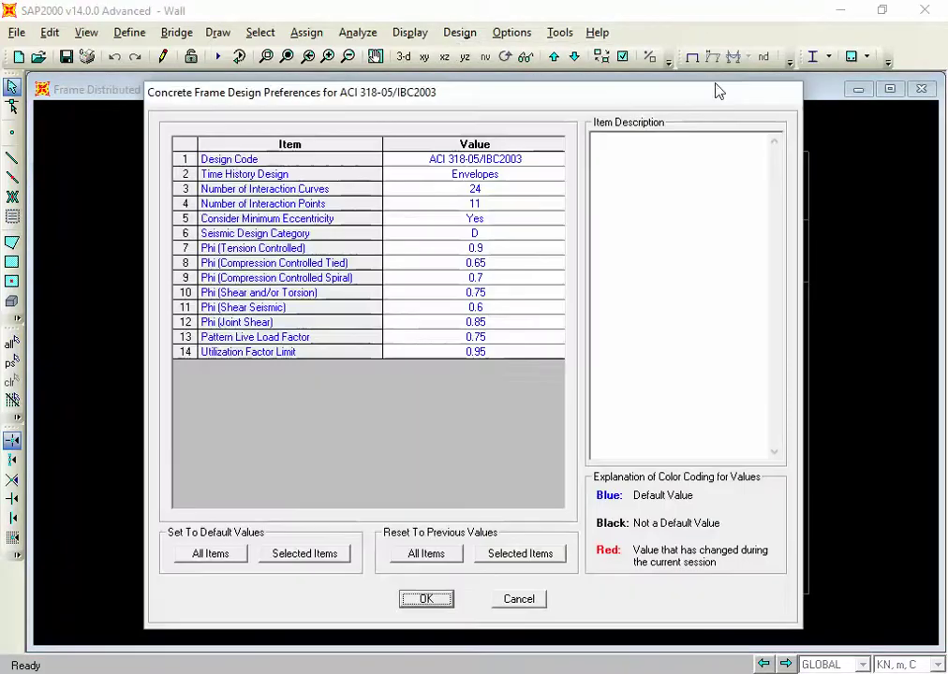
left_click(539, 161)
left_click(544, 163)
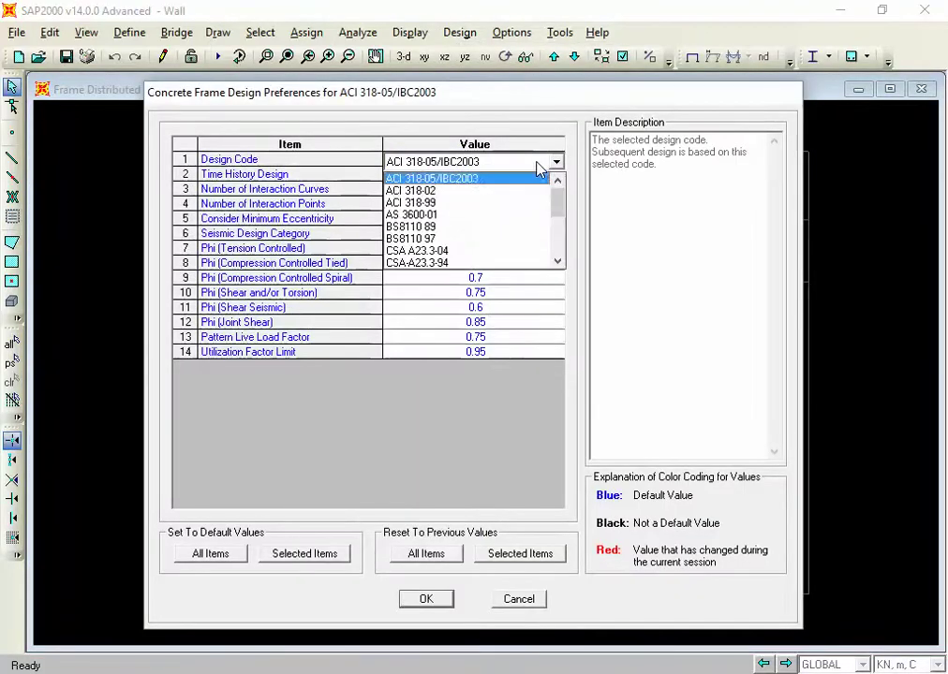
left_click_drag(554, 206, 560, 226)
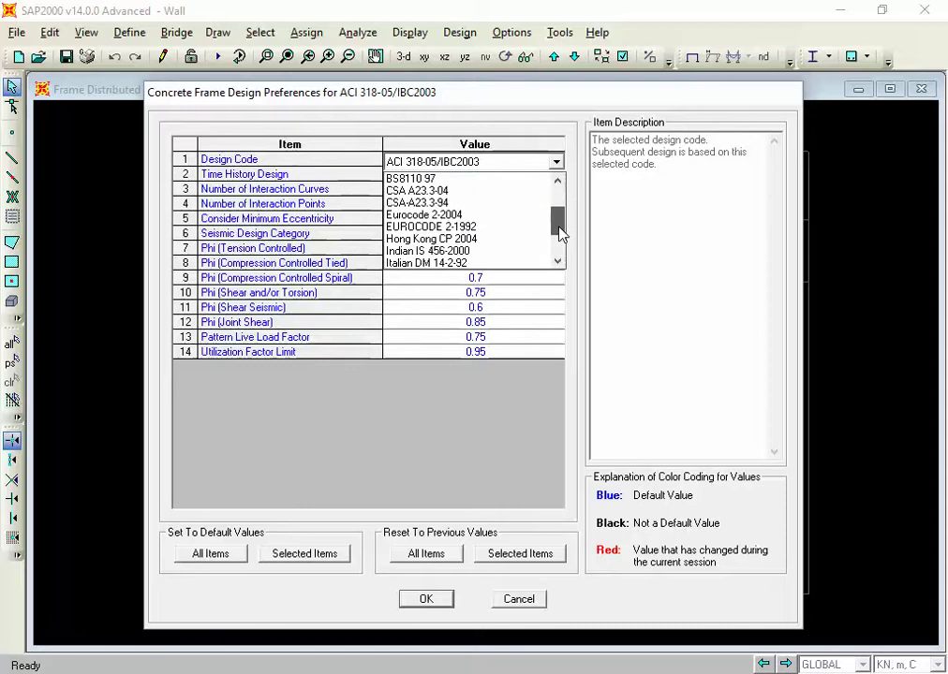
left_click(526, 253)
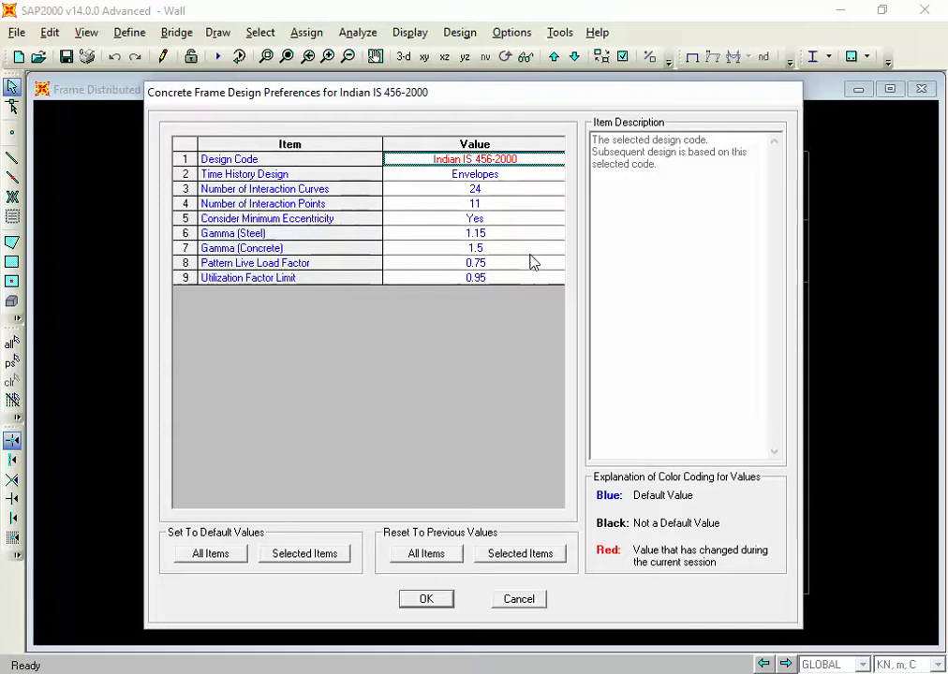
left_click(510, 321)
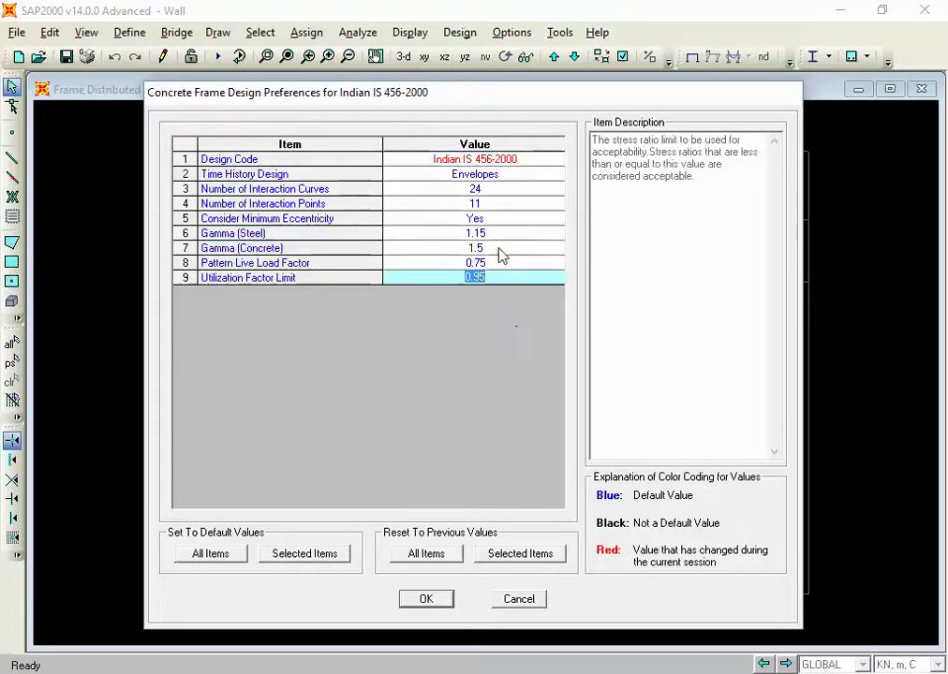
Step: Recheck the design code choices, keep Indian IS 456-2000, and accept the concrete frame design preferences
left_click(464, 159)
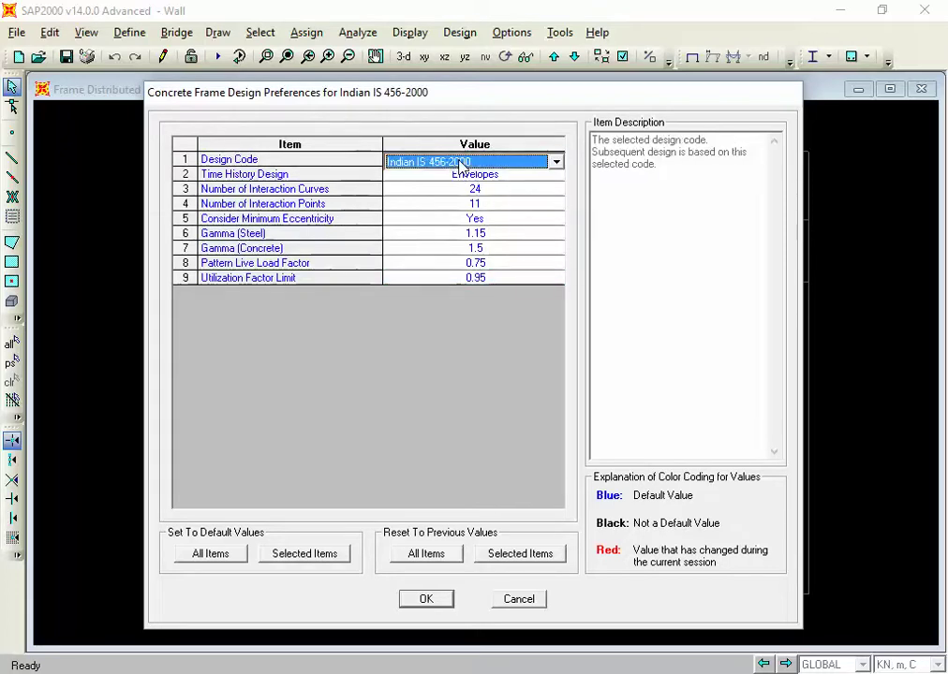
left_click(461, 165)
left_click(461, 165)
left_click(460, 165)
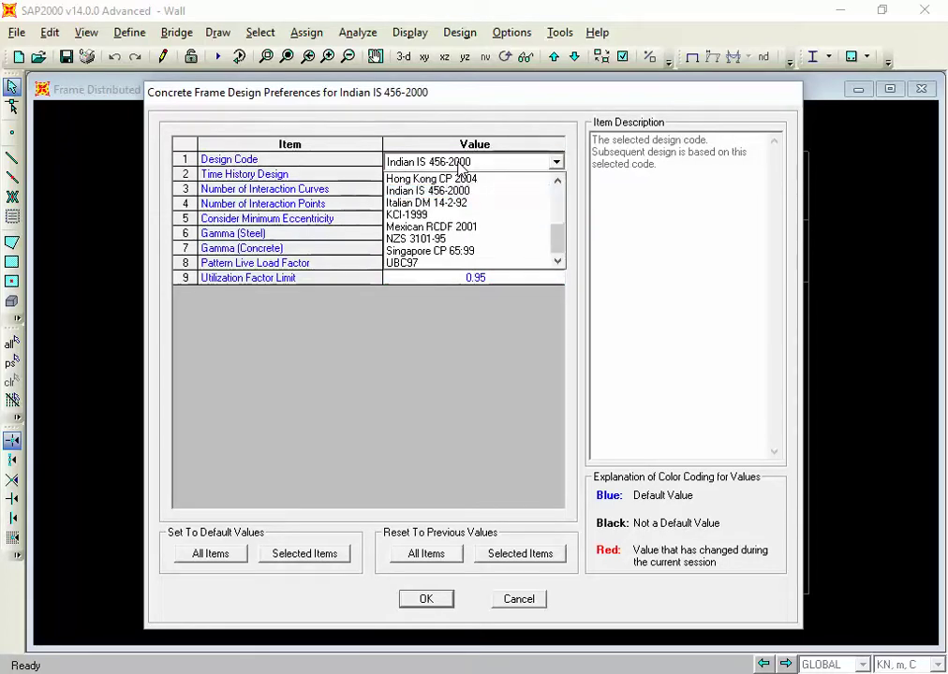
left_click(460, 183)
left_click(464, 342)
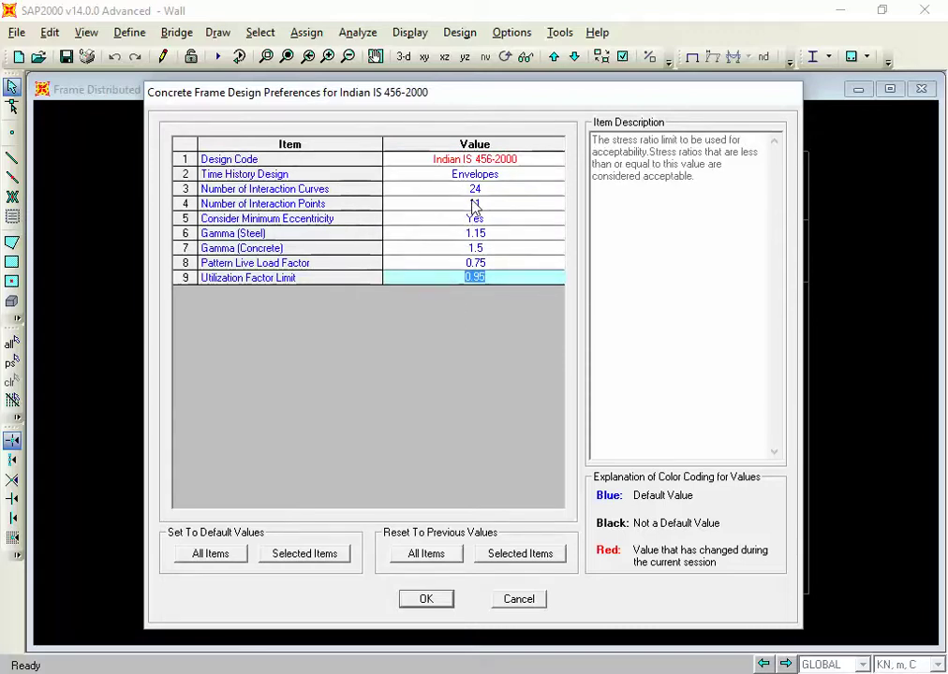
left_click(484, 165)
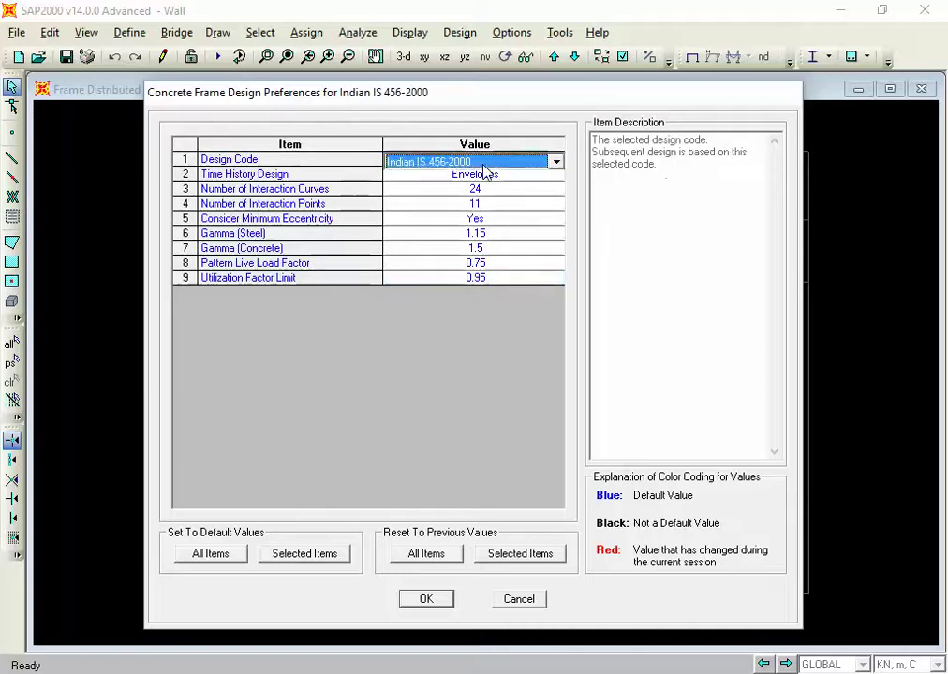
left_click(484, 165)
left_click(484, 165)
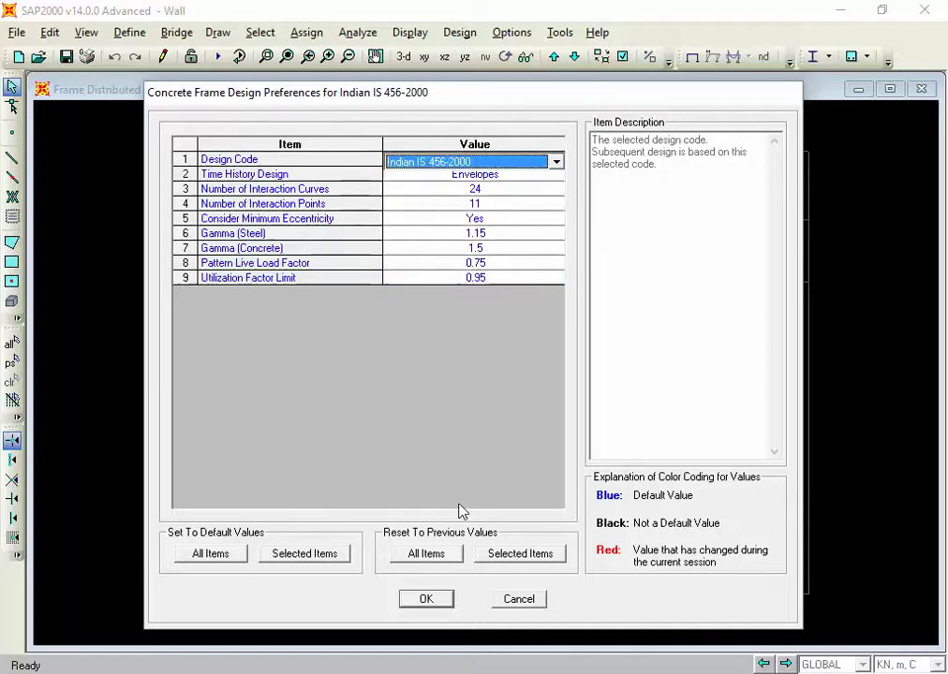
left_click(426, 602)
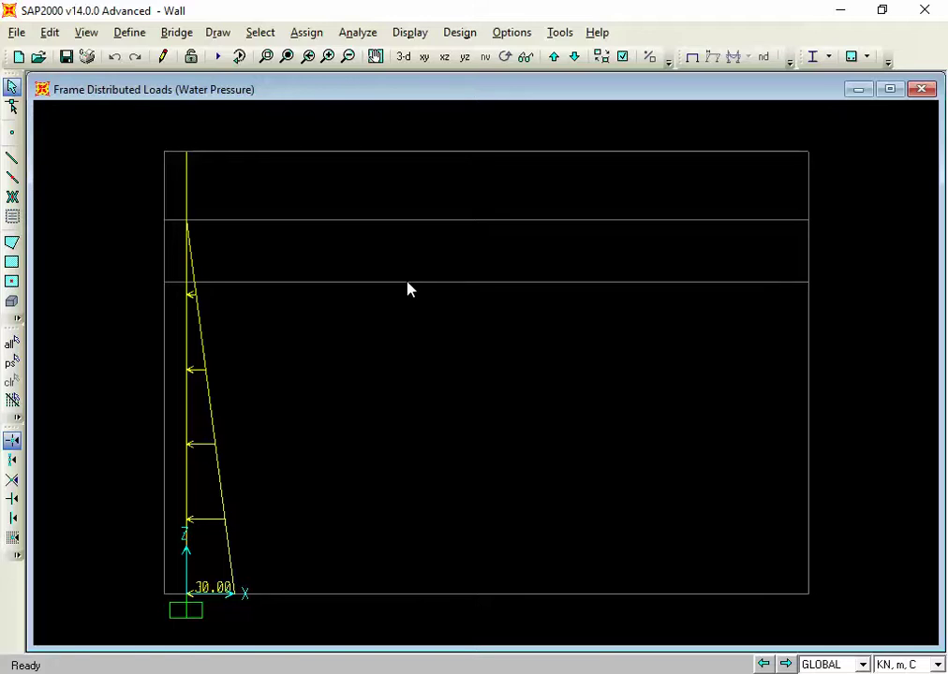
Step: Run the analysis for all load cases and switch the deformed shape display to Water Pressure
left_click(218, 56)
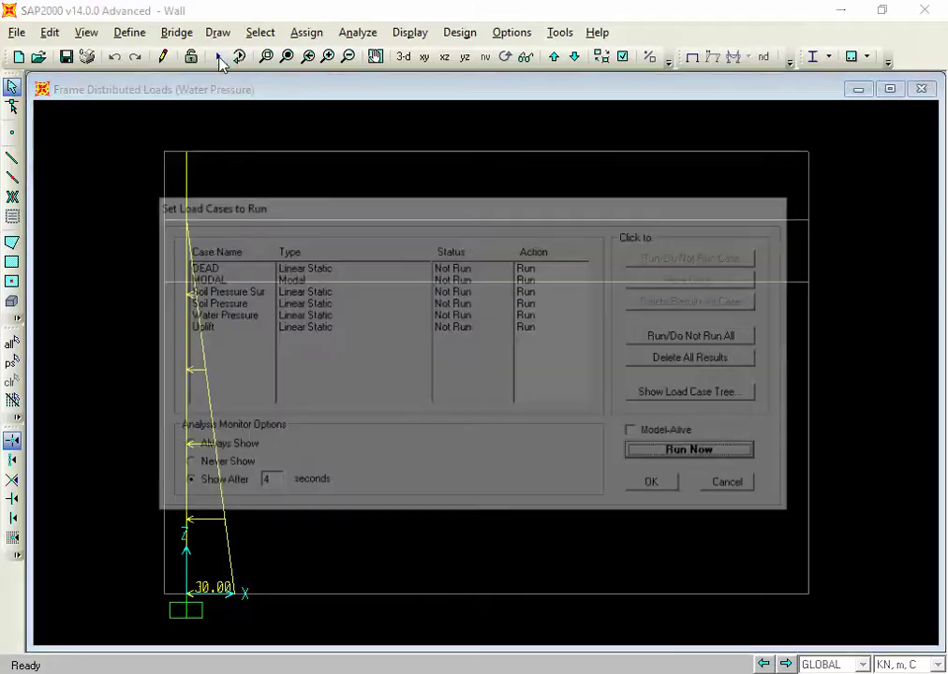
left_click(645, 459)
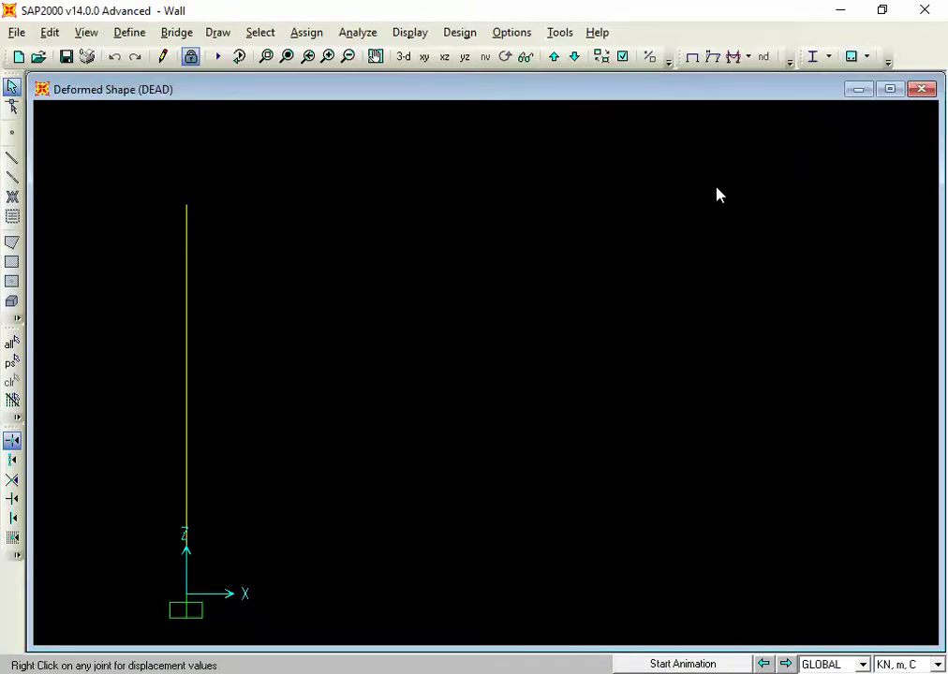
left_click(787, 664)
left_click(787, 664)
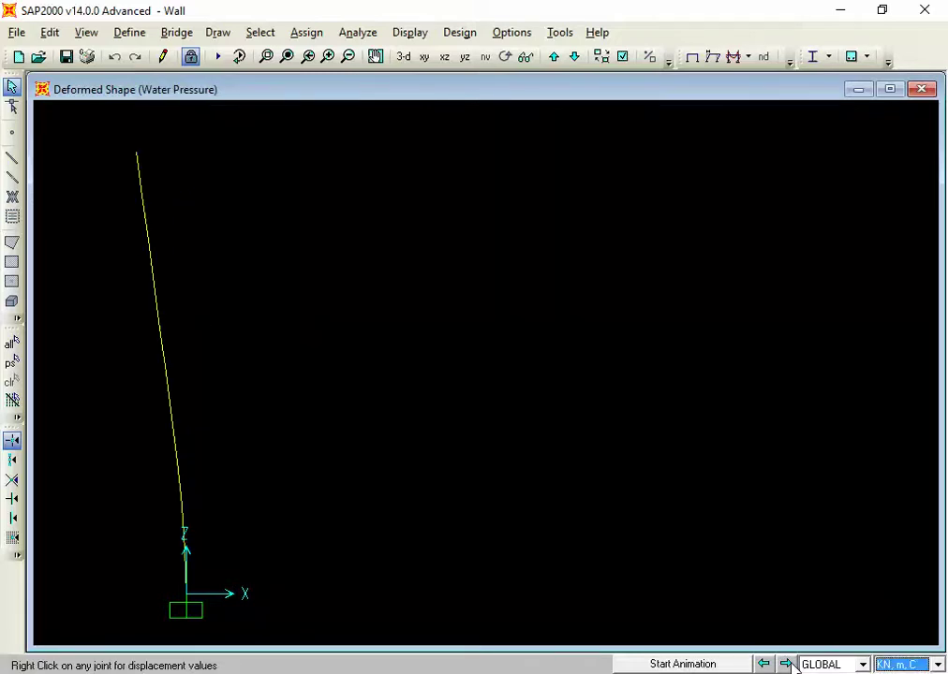
Step: Change the units to N, mm, C and run the concrete frame design of the wall
left_click(903, 665)
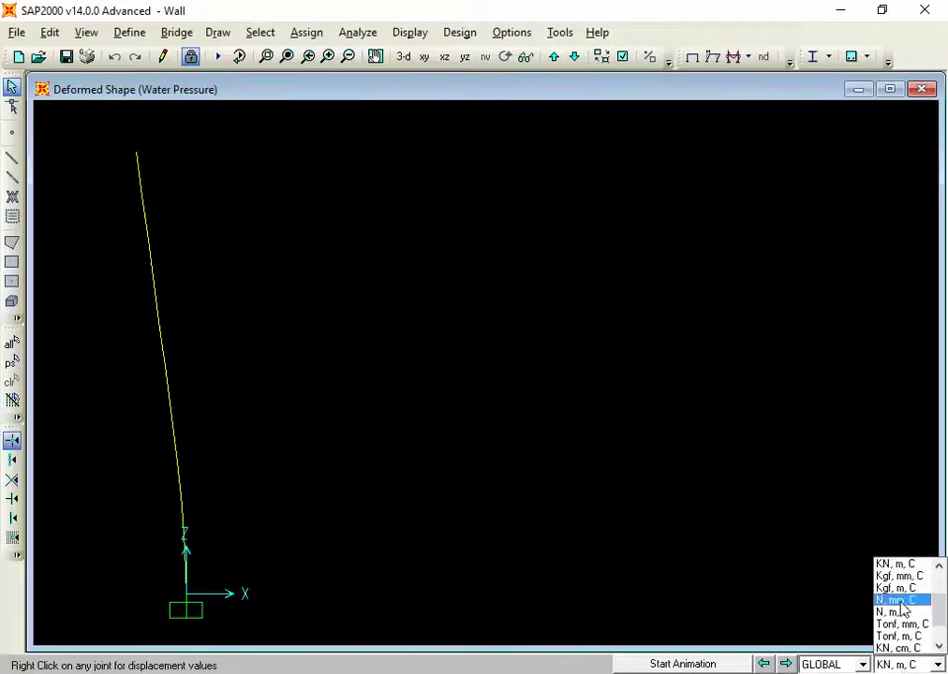
left_click(899, 600)
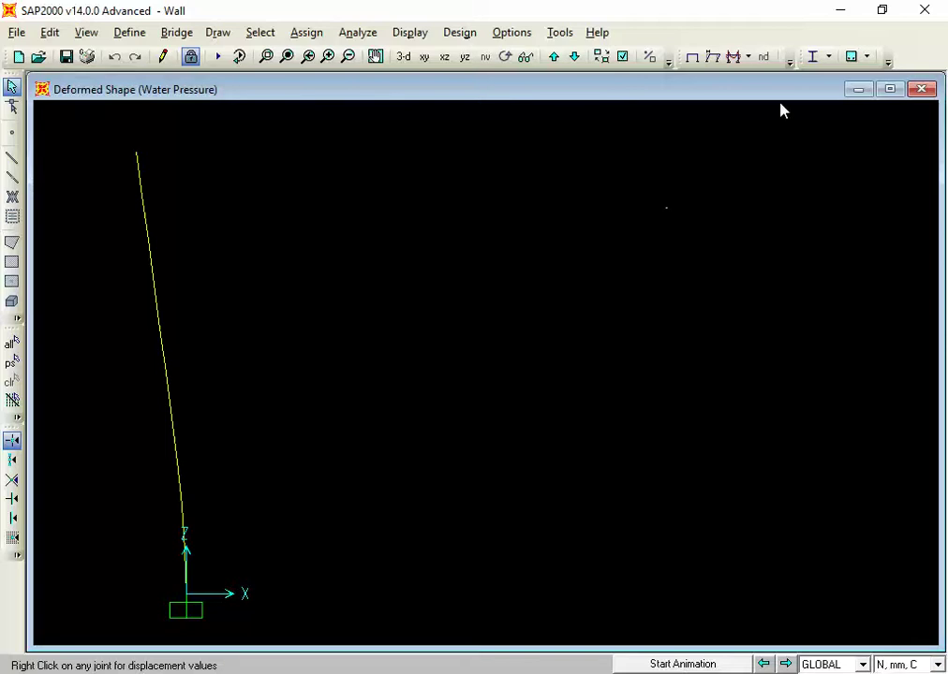
left_click(849, 57)
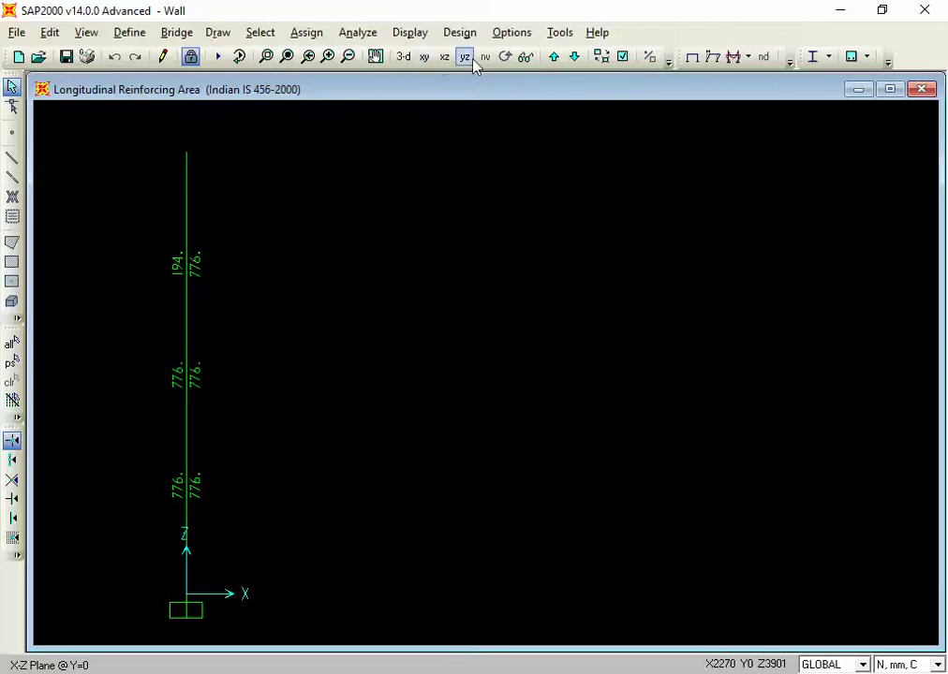
Step: Return to the undeformed shape and run the concrete design/check of the structure again
left_click(692, 57)
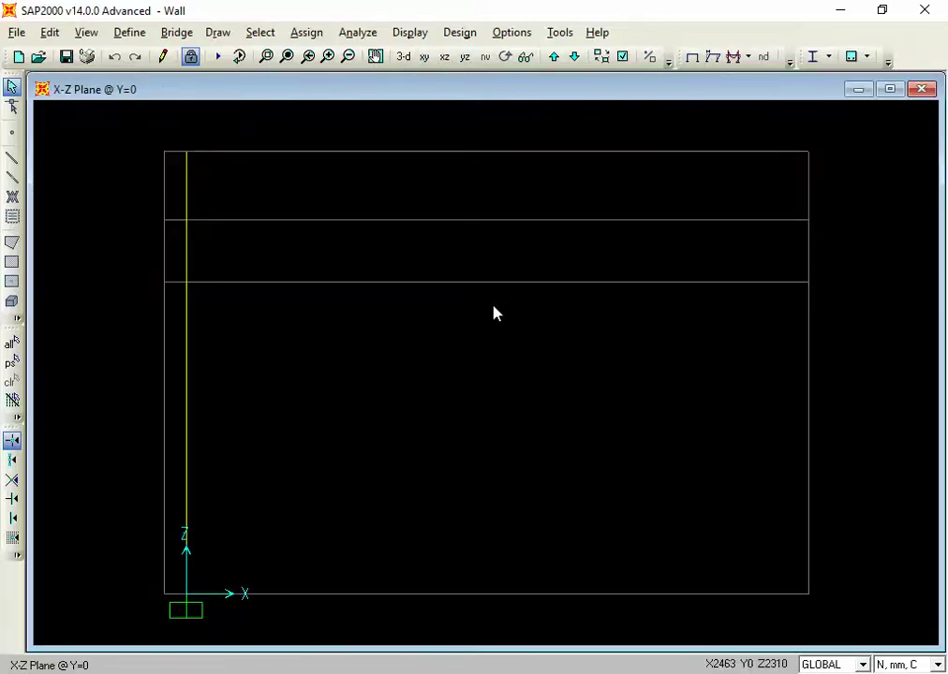
left_click(418, 36)
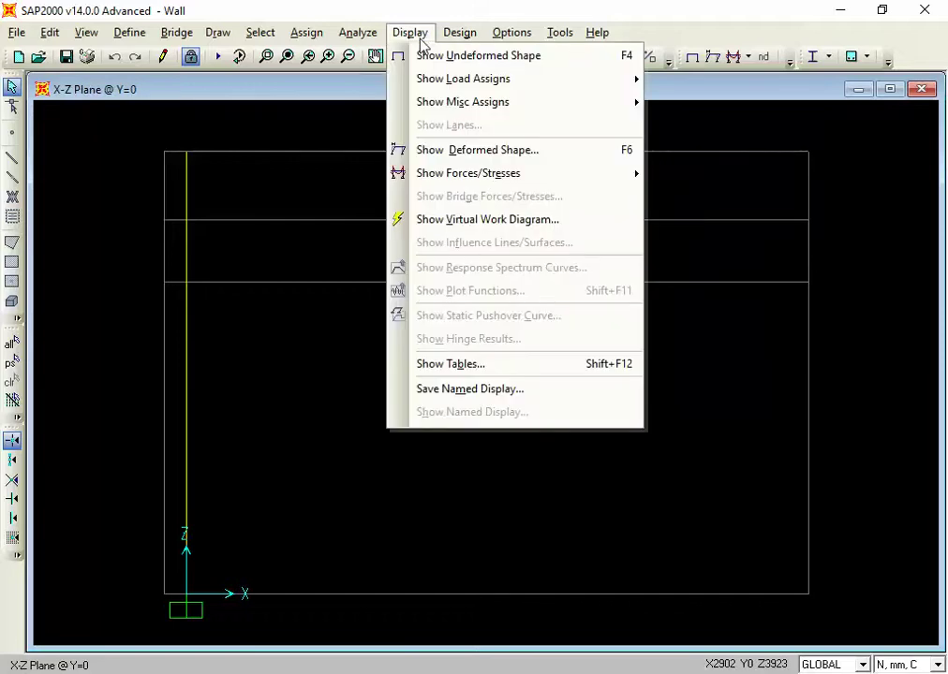
mouse_move(469, 36)
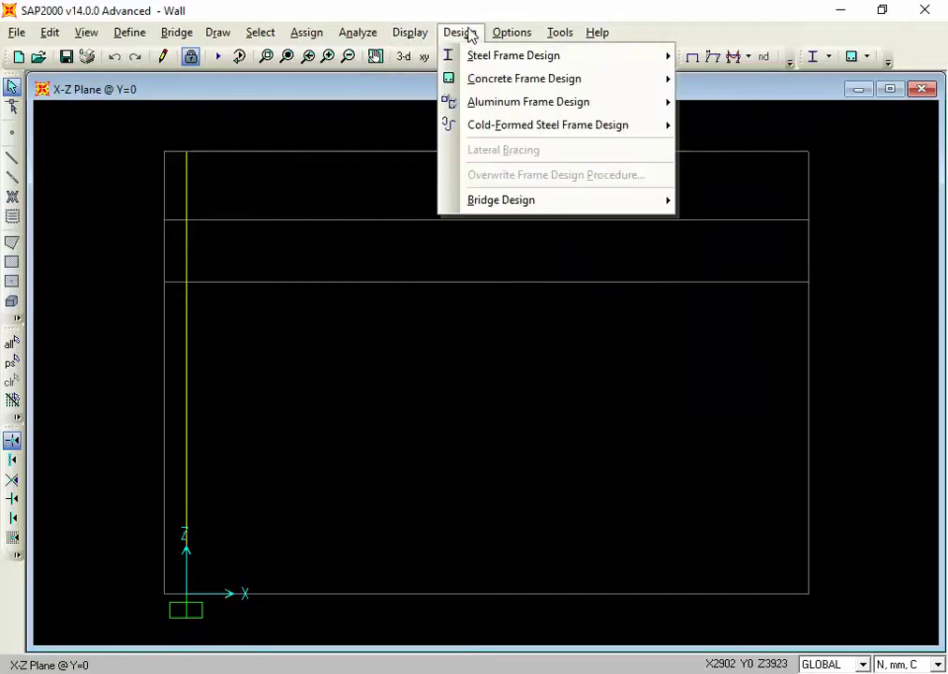
mouse_move(478, 80)
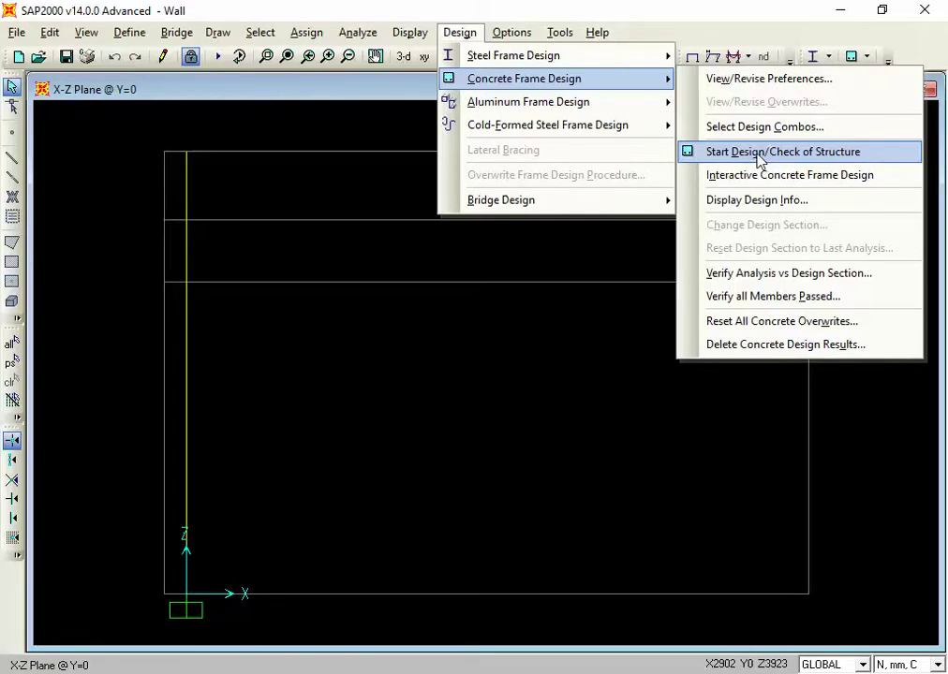
left_click(759, 159)
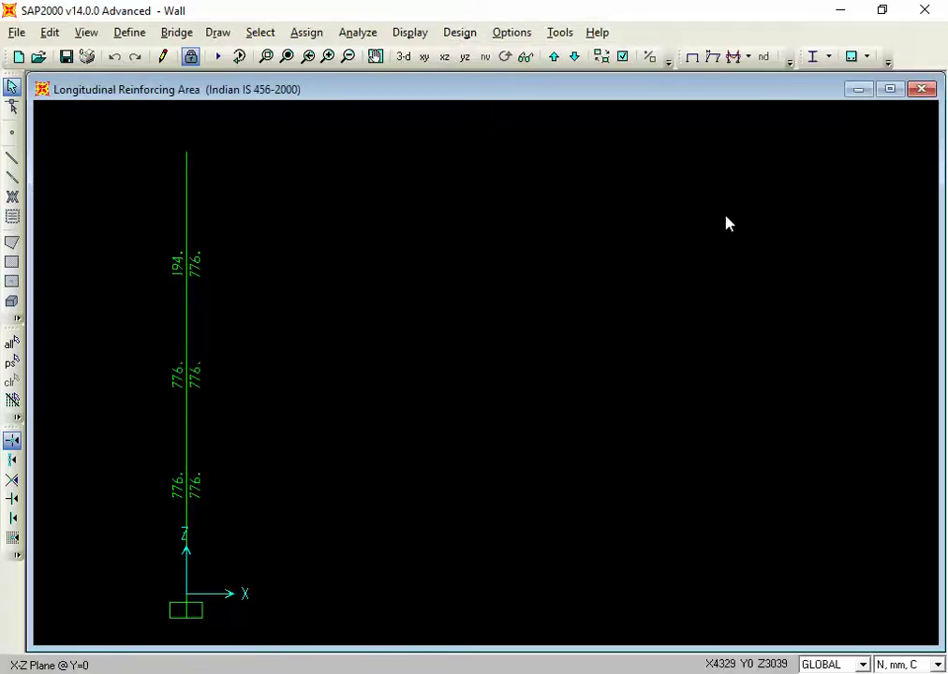
Step: Examine the wall member's design information, comparing top, bottom and shear steel for Tank Empty and Tank Full at each station
right_click(188, 479)
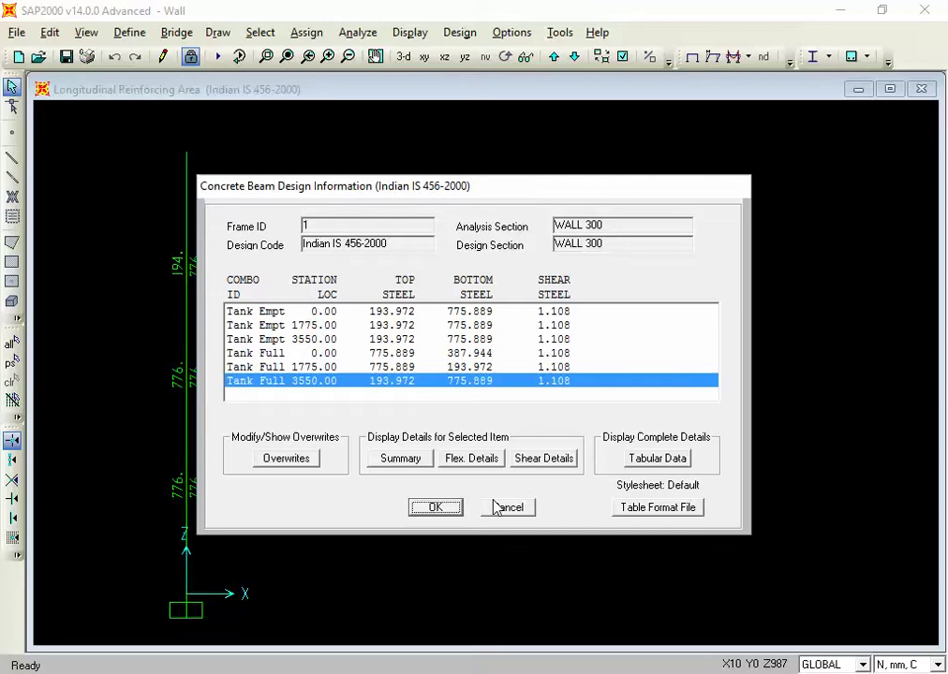
left_click(485, 365)
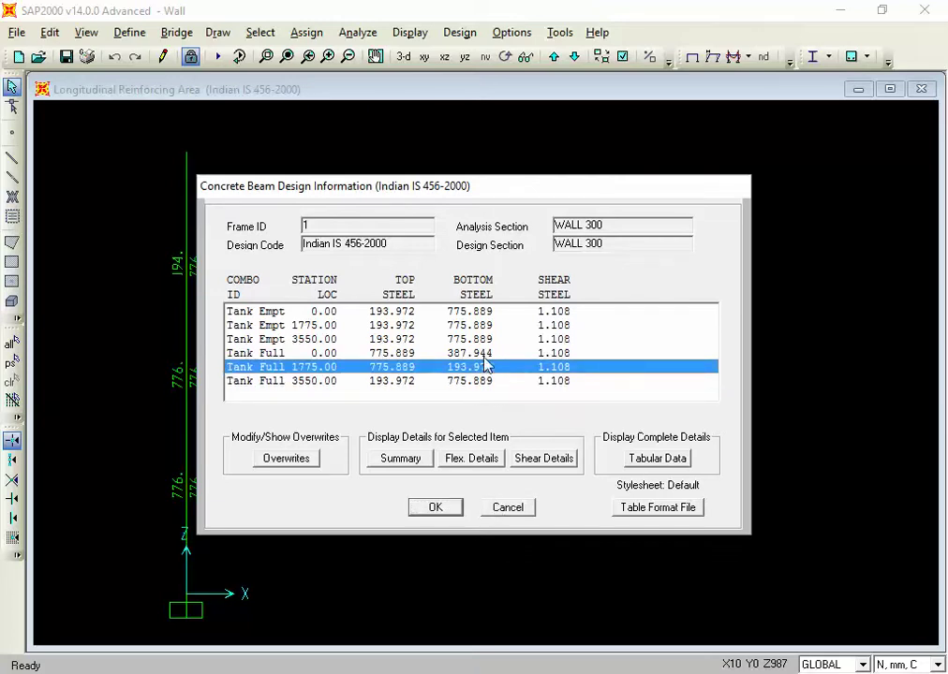
left_click(484, 354)
left_click(484, 340)
left_click(484, 326)
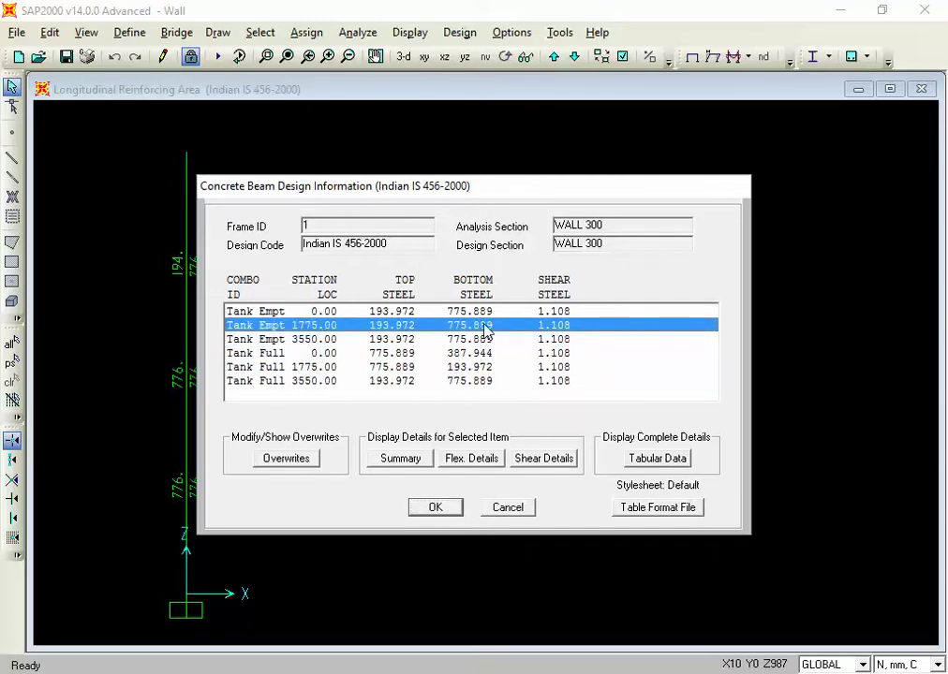
left_click(487, 312)
left_click(484, 326)
left_click(484, 353)
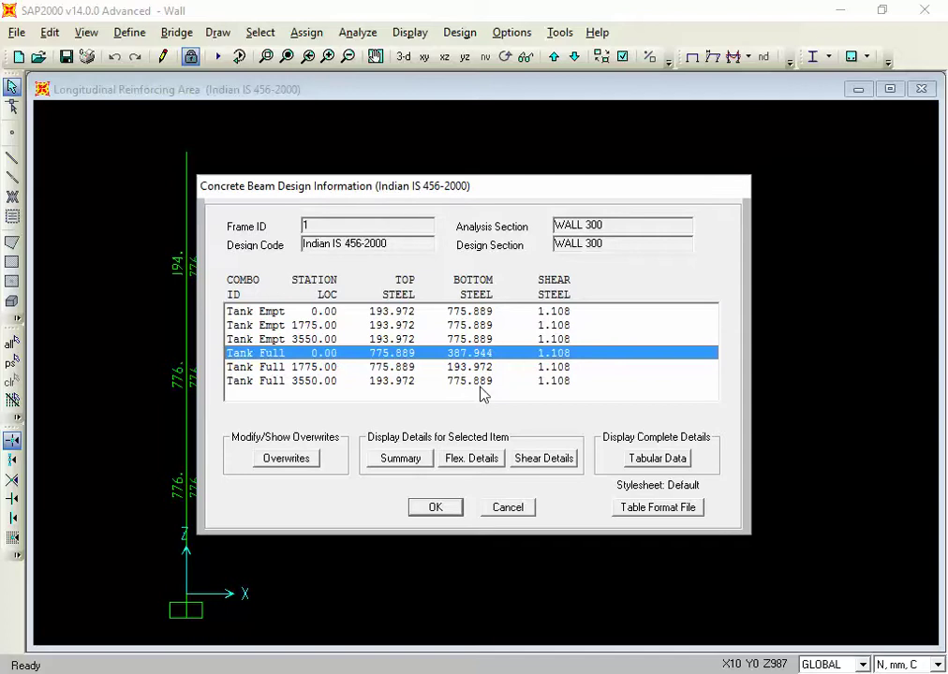
left_click(517, 510)
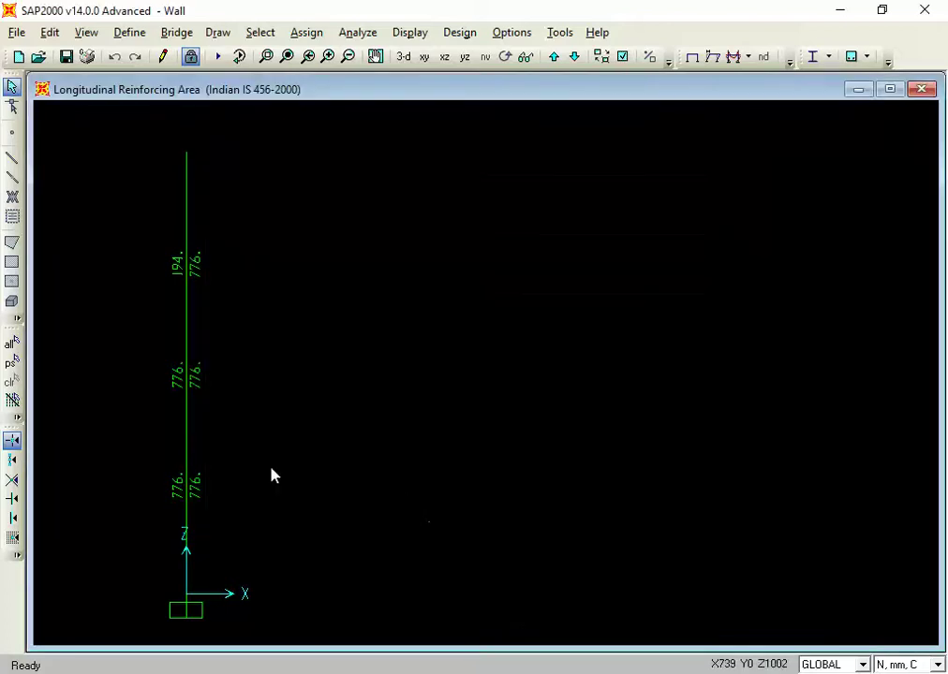
right_click(187, 440)
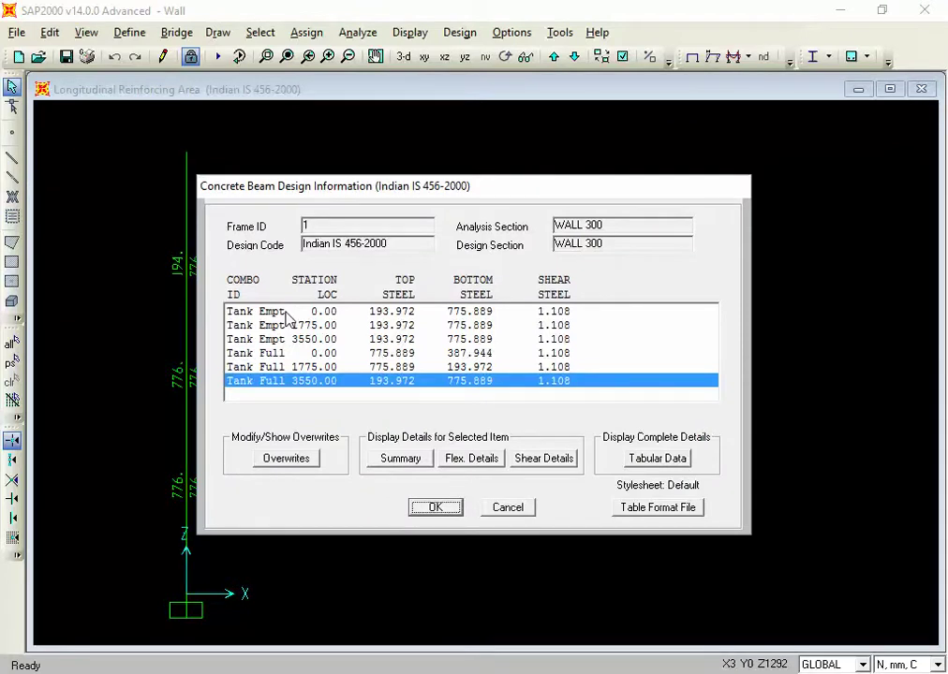
left_click(524, 513)
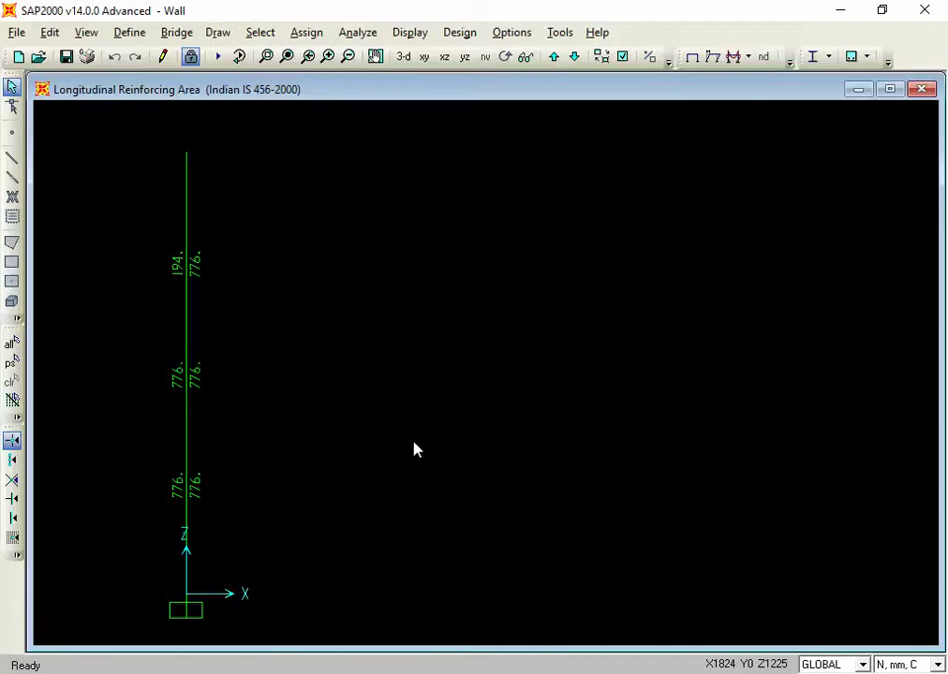
Step: Open the wall member's concrete design information and compare the top steel across the Tank Full and Tank Empty stations
left_click(188, 442)
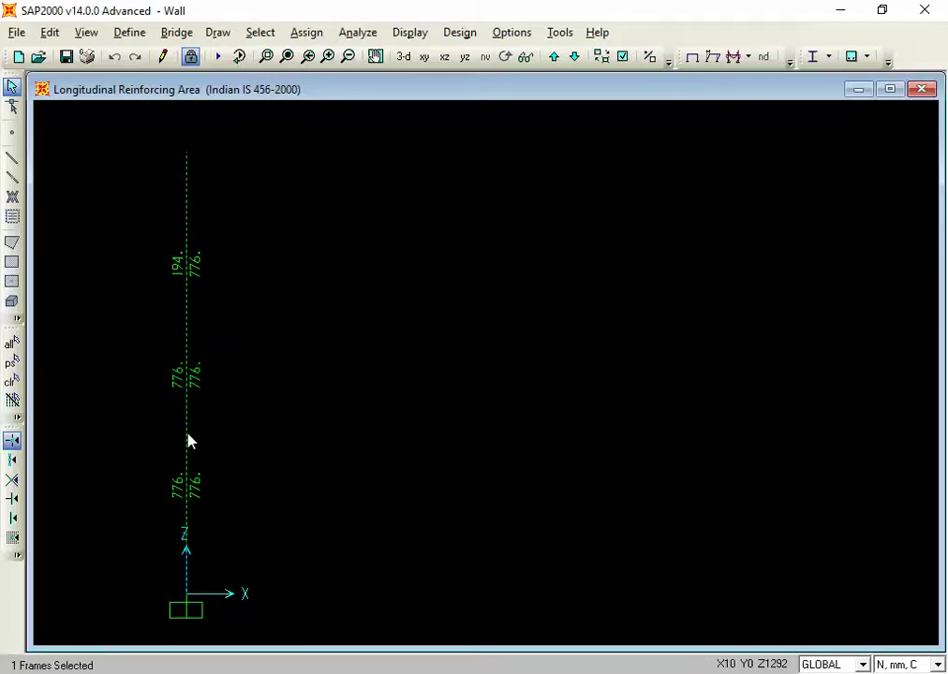
right_click(189, 442)
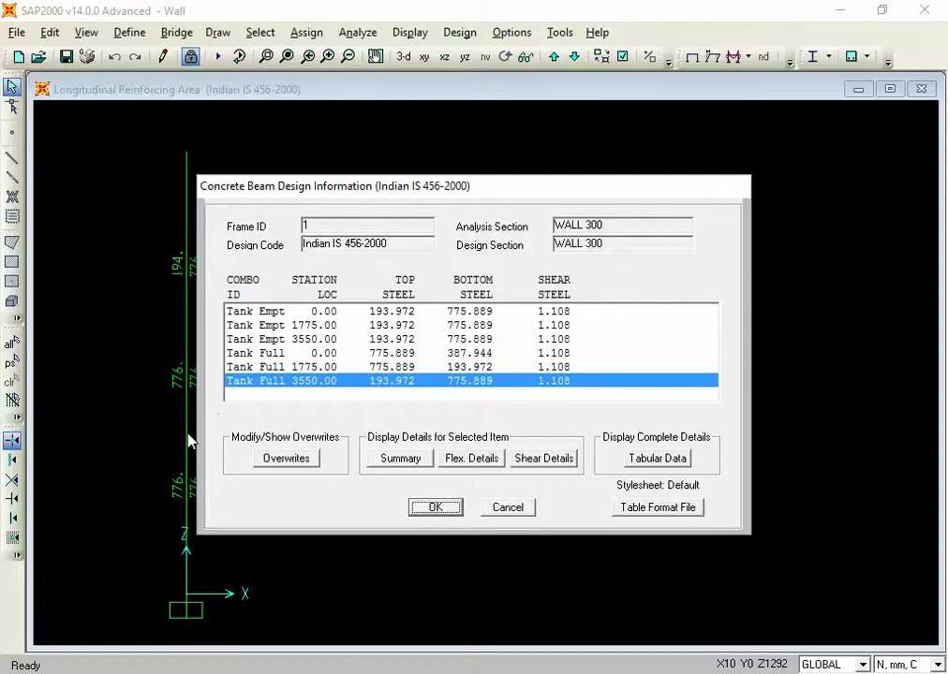
left_click(372, 368)
left_click(375, 355)
left_click(377, 340)
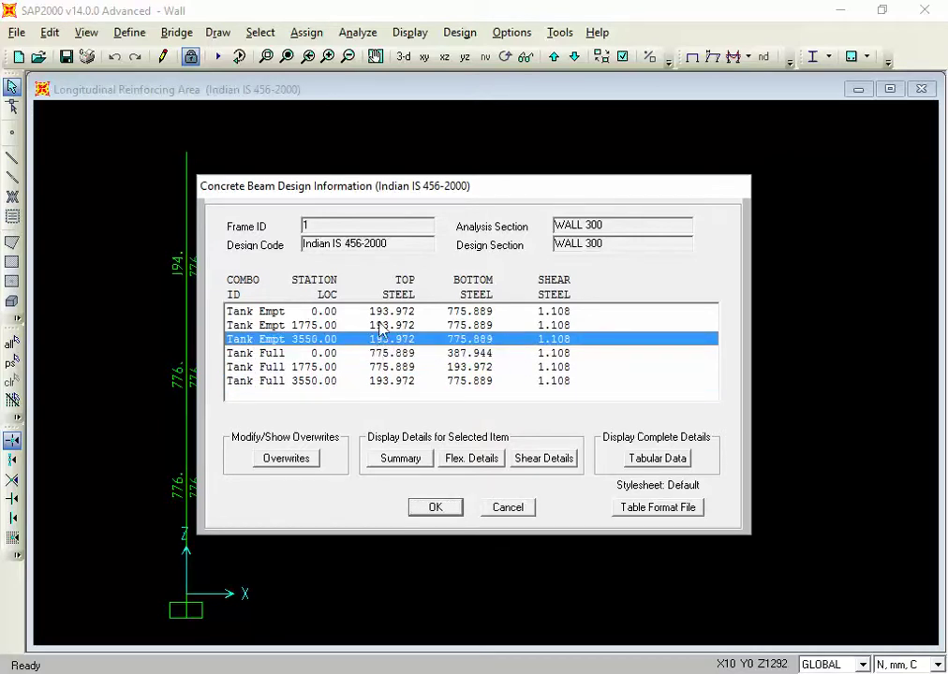
left_click(378, 326)
left_click(379, 313)
left_click(376, 325)
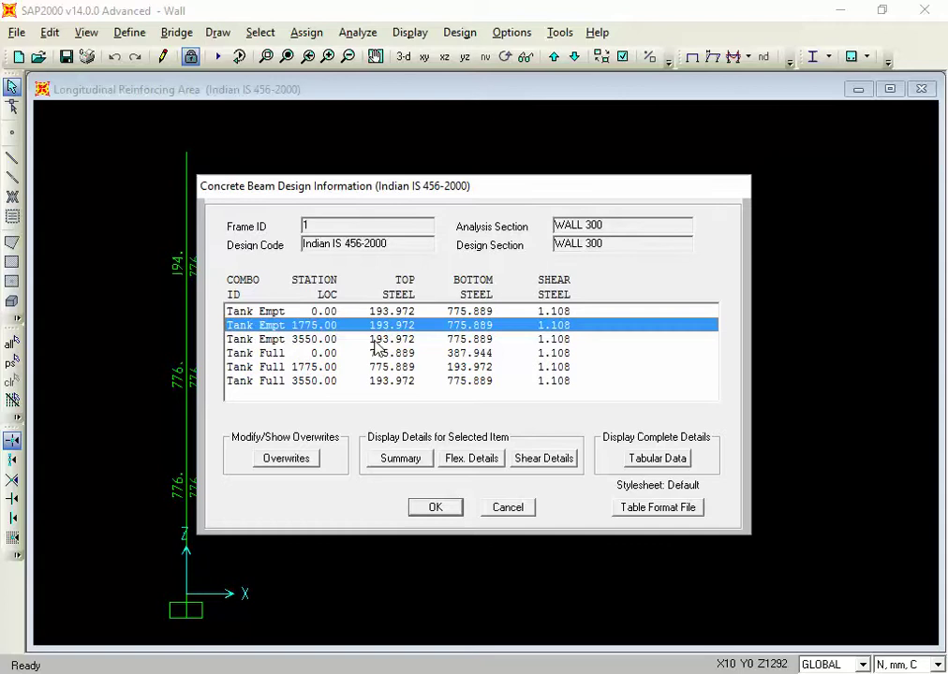
left_click(376, 339)
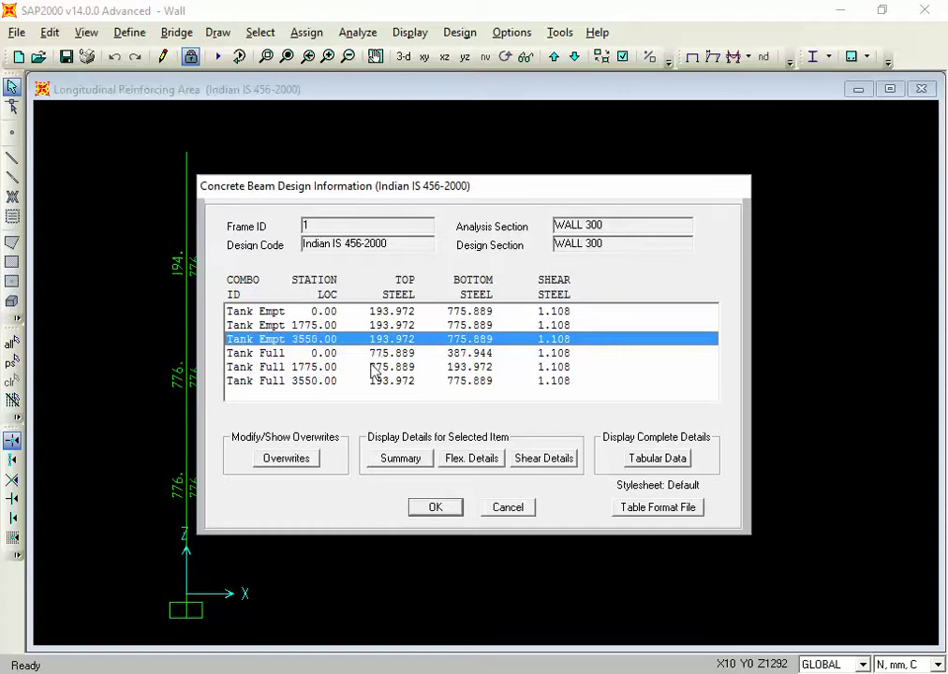
Step: Examine the Tank Empty top and bottom steel at stations 0, 1775 and 3550, and dismiss the design information
left_click(274, 324)
left_click(270, 338)
left_click(269, 311)
left_click(268, 325)
left_click(268, 339)
left_click(410, 325)
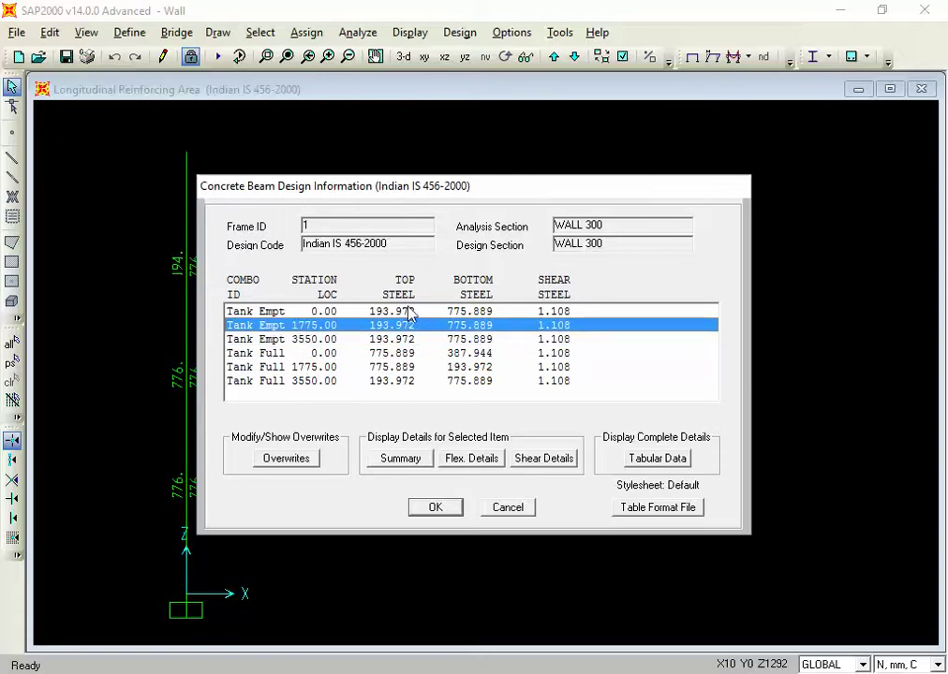
left_click(458, 339)
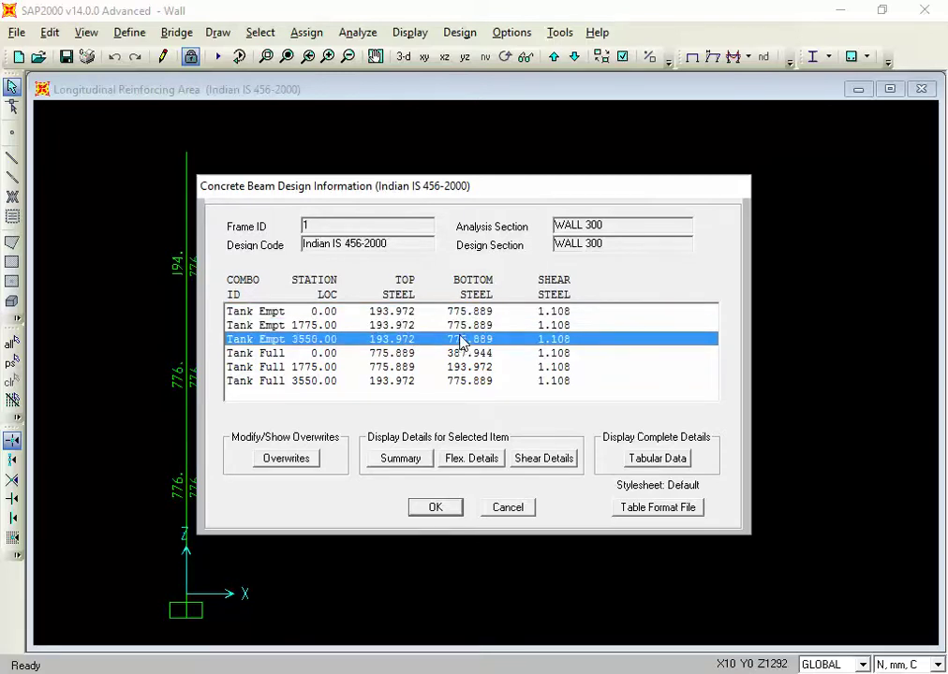
left_click(459, 327)
left_click(456, 311)
left_click(457, 339)
left_click(508, 510)
Step: Reopen the wall's design information clear of the model and compare the Tank Empty top steel with the reinforcement labels
left_click(188, 387)
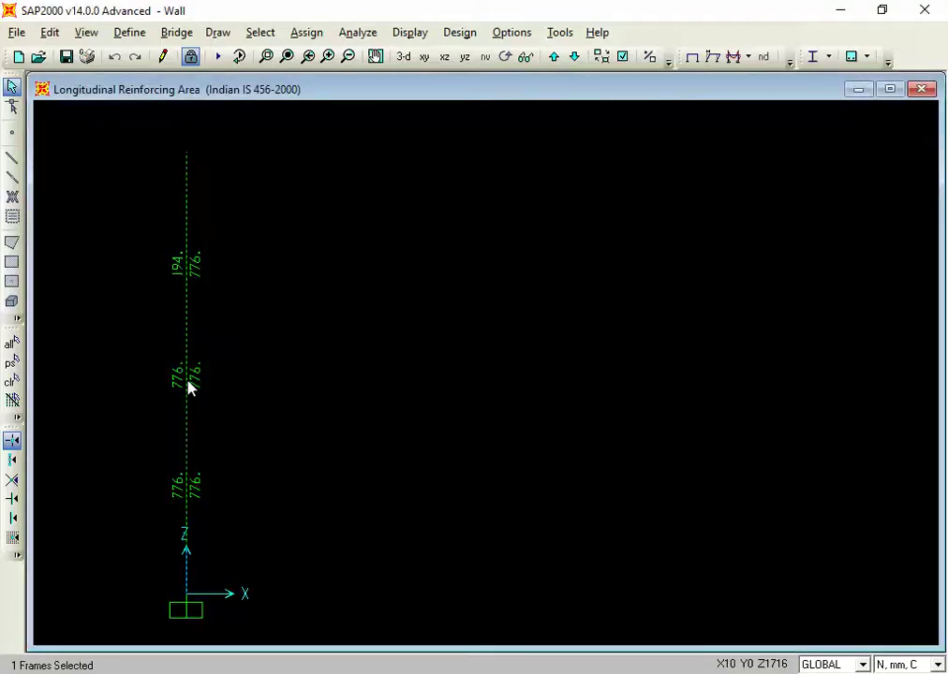
right_click(187, 387)
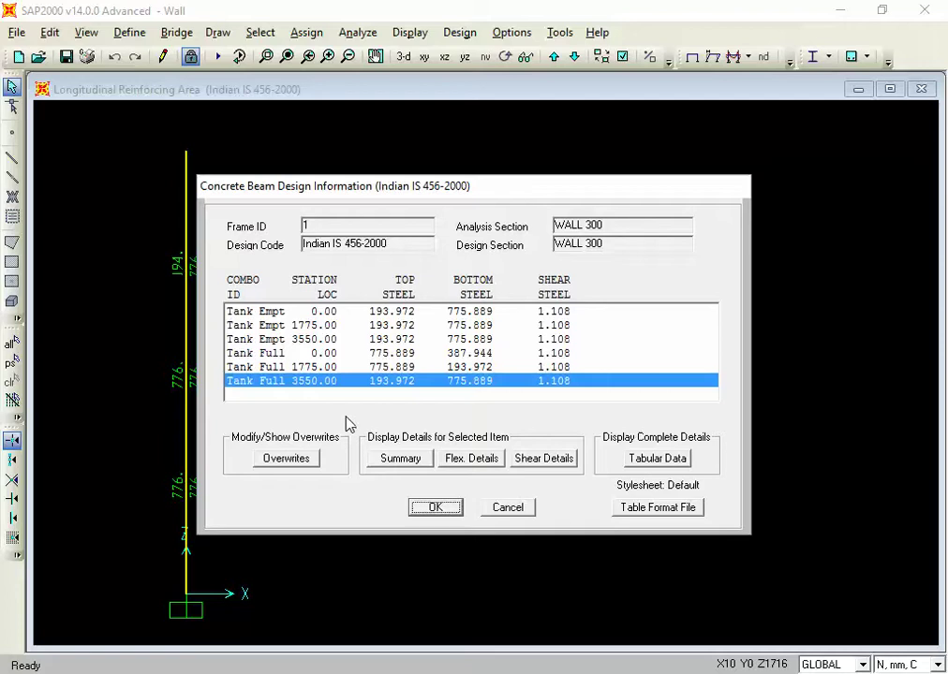
left_click_drag(464, 192, 614, 184)
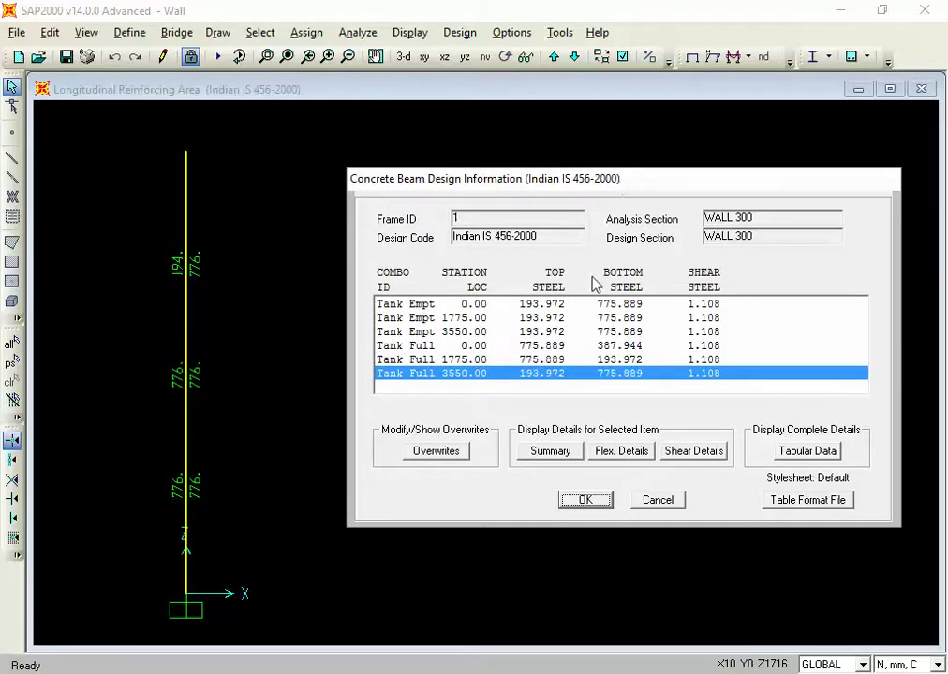
left_click(564, 331)
left_click(565, 319)
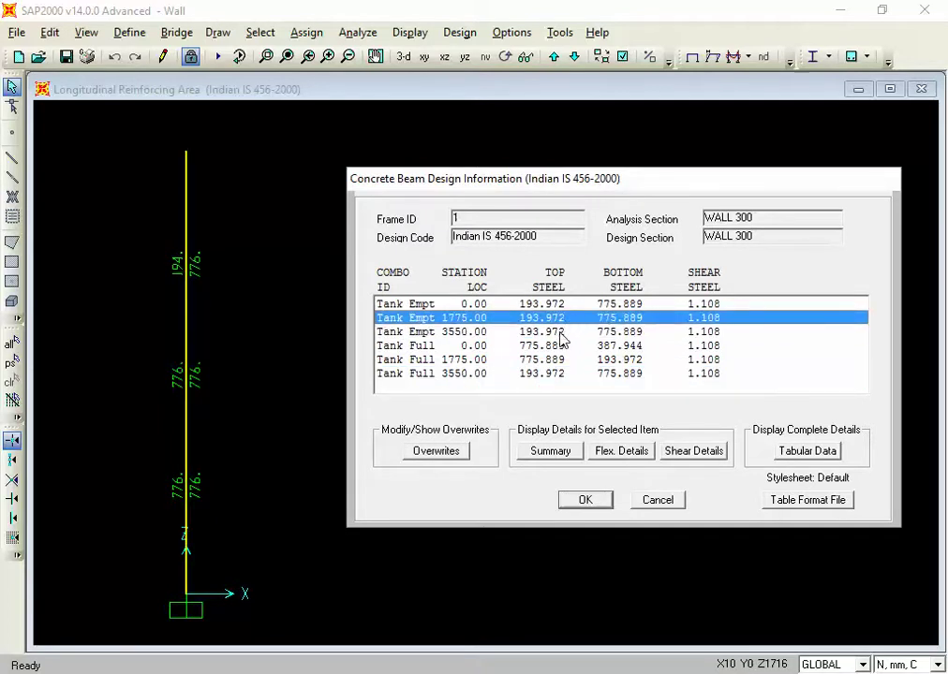
left_click(560, 333)
left_click(557, 322)
left_click(558, 307)
left_click(556, 319)
left_click(551, 333)
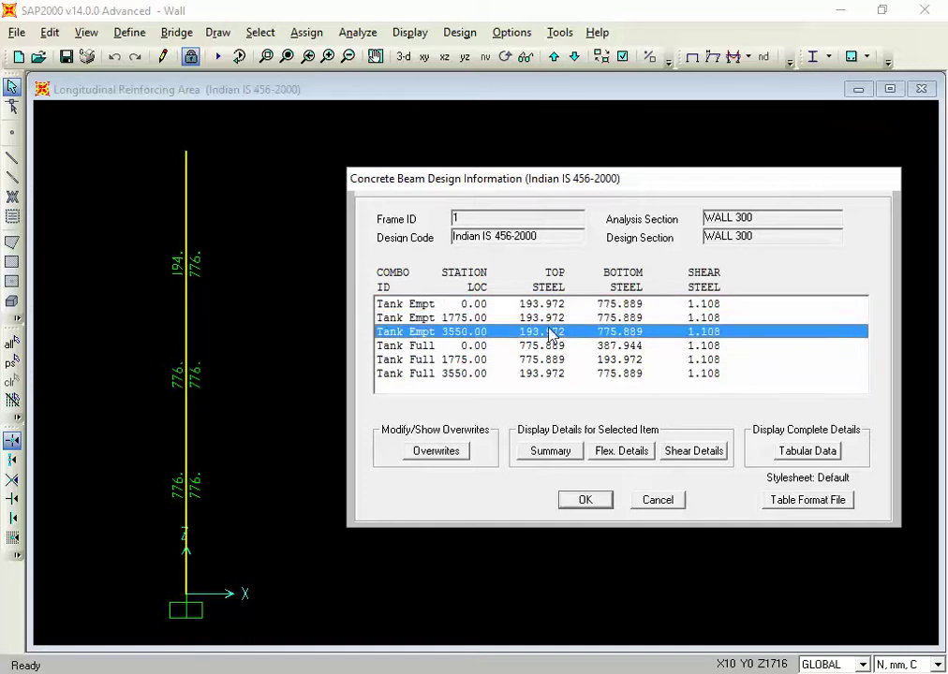
Step: Examine the Tank Full bottom steel and Tank Empty top steel at each station, and dismiss the design information
left_click(618, 346)
left_click(615, 361)
left_click(616, 373)
left_click(615, 361)
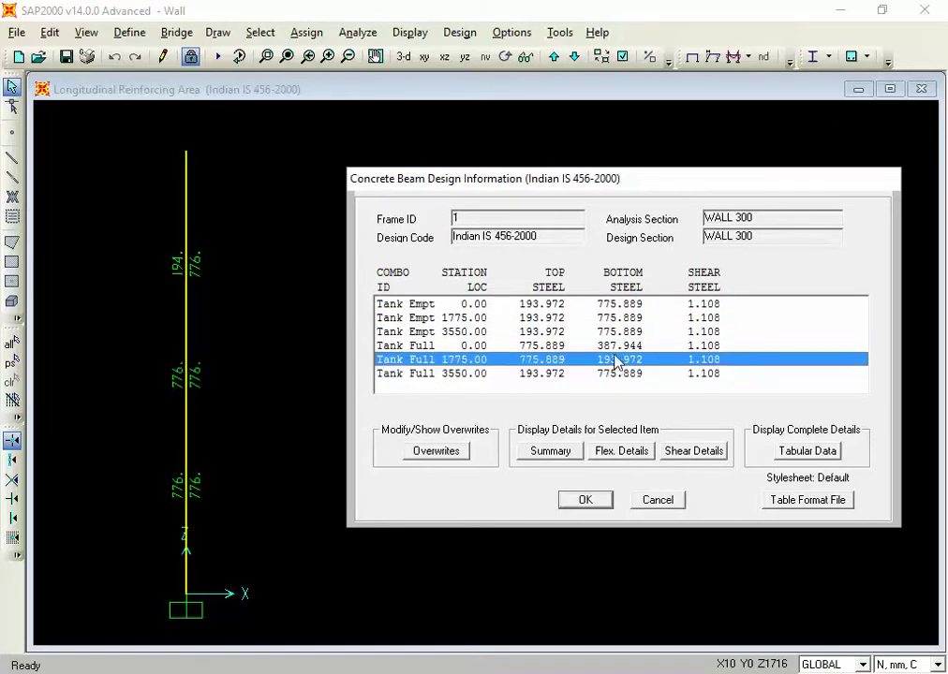
left_click(616, 346)
left_click(549, 333)
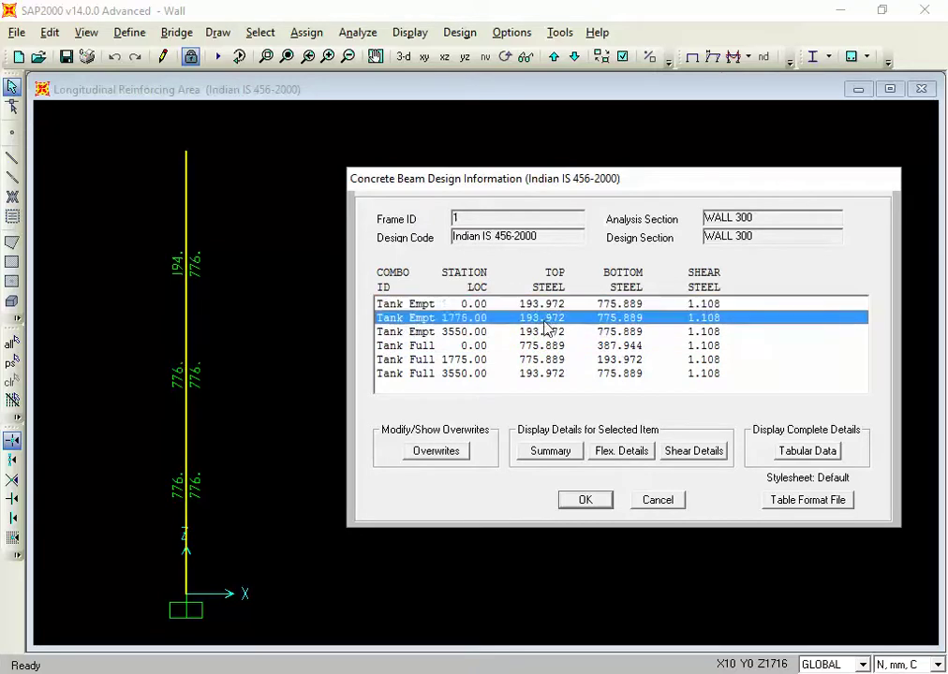
left_click(543, 331)
left_click(544, 317)
key("Up")
left_click(545, 333)
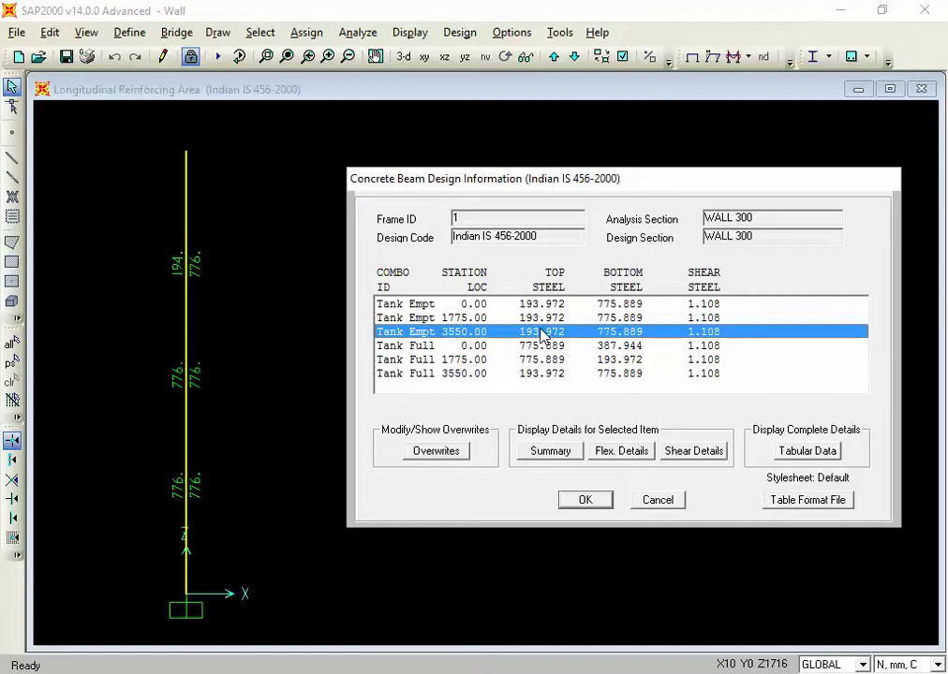
left_click(649, 501)
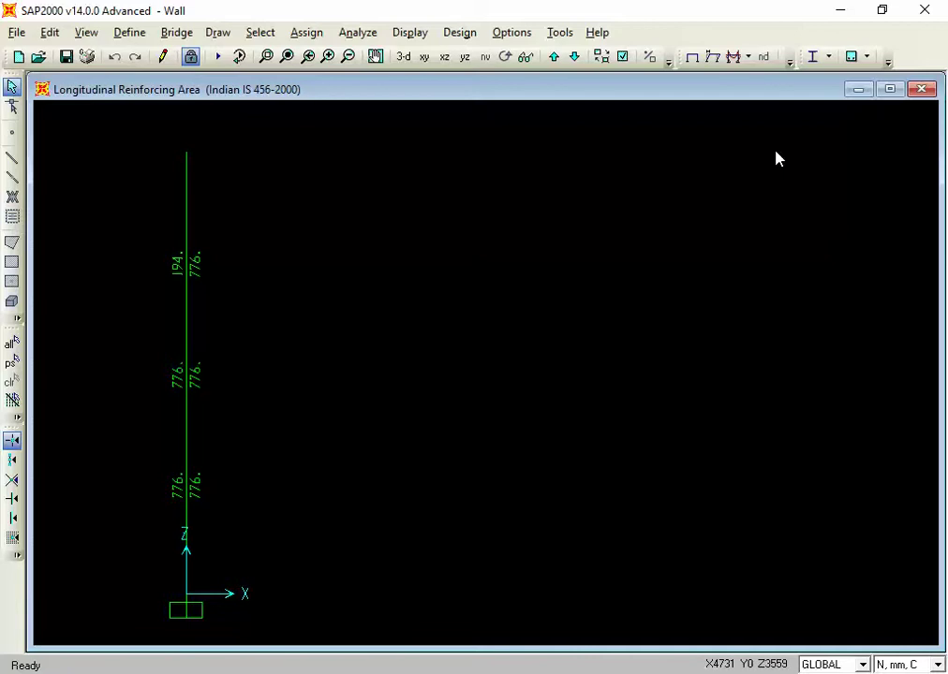
Step: Switch to Excel's Book1, add a new worksheet and enter the spacing label S in C4
left_click(575, 667)
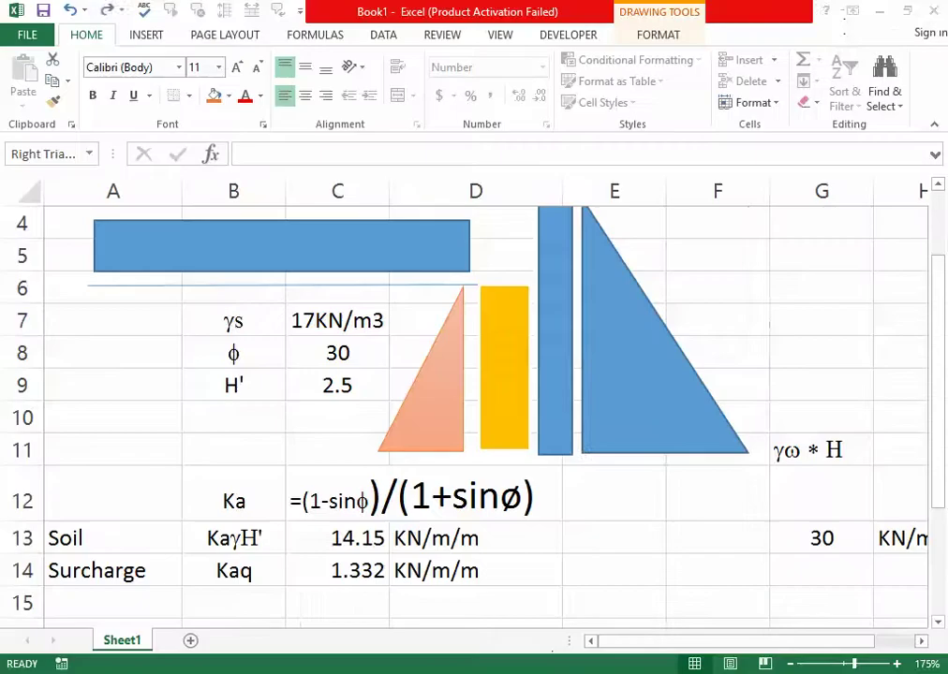
left_click(190, 642)
left_click(265, 385)
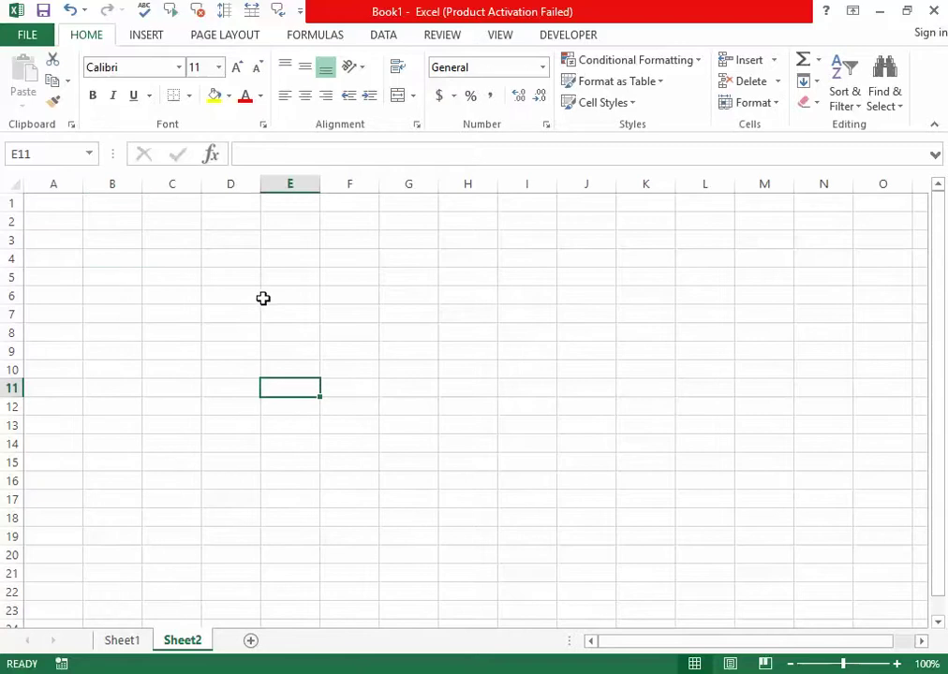
scroll(263, 298, "up", 6, "ctrl")
scroll(263, 297, "up", 1, "ctrl")
left_click(311, 316)
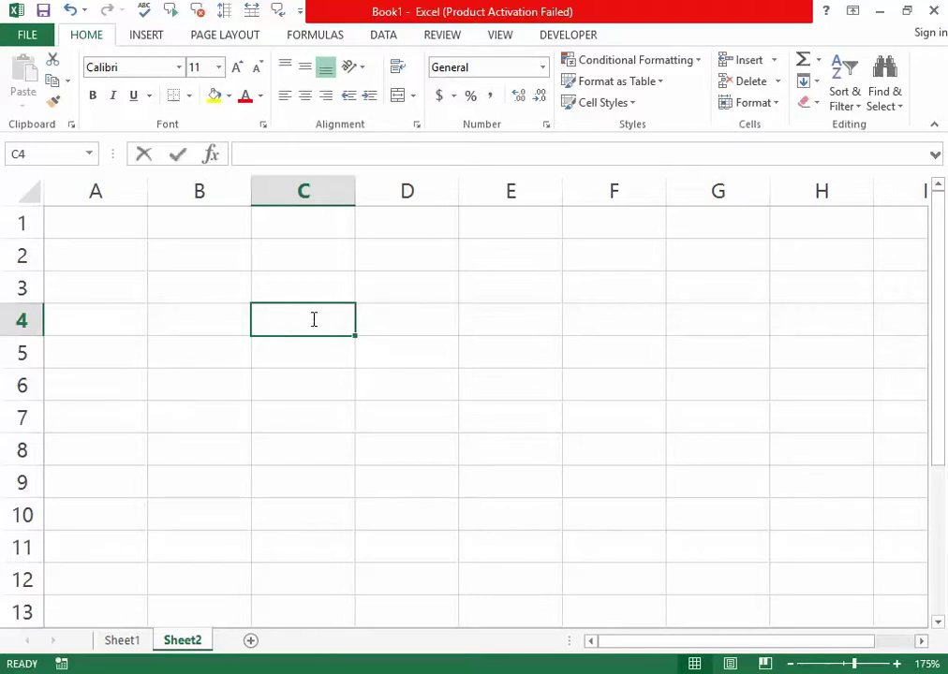
type("S")
left_click(404, 329)
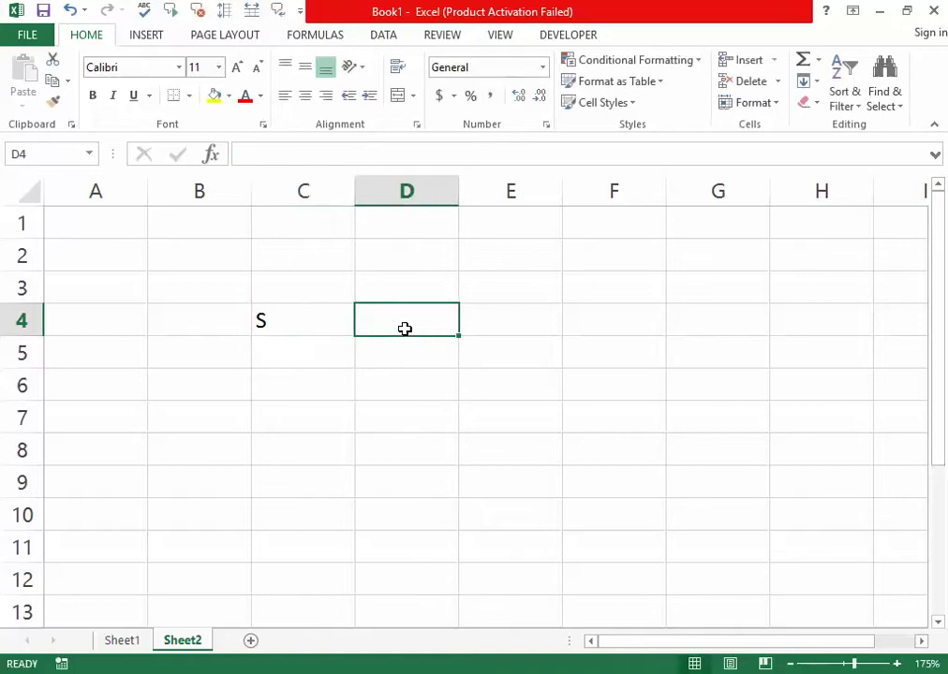
Step: Enter the bar diameter row in C3:E3 as "bar dia", 12, mm
left_click(301, 294)
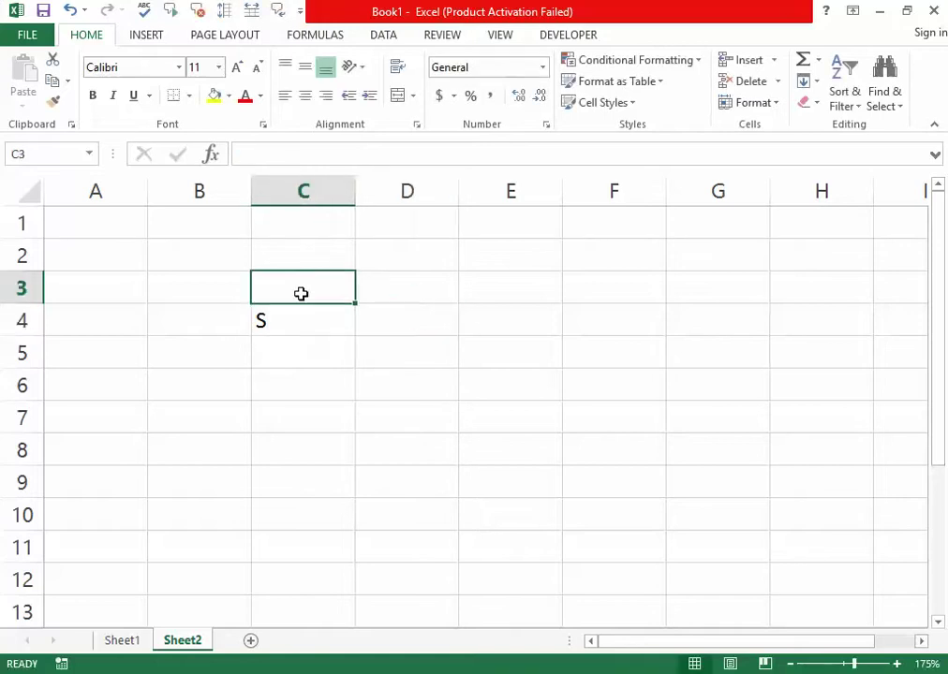
type("bar dia")
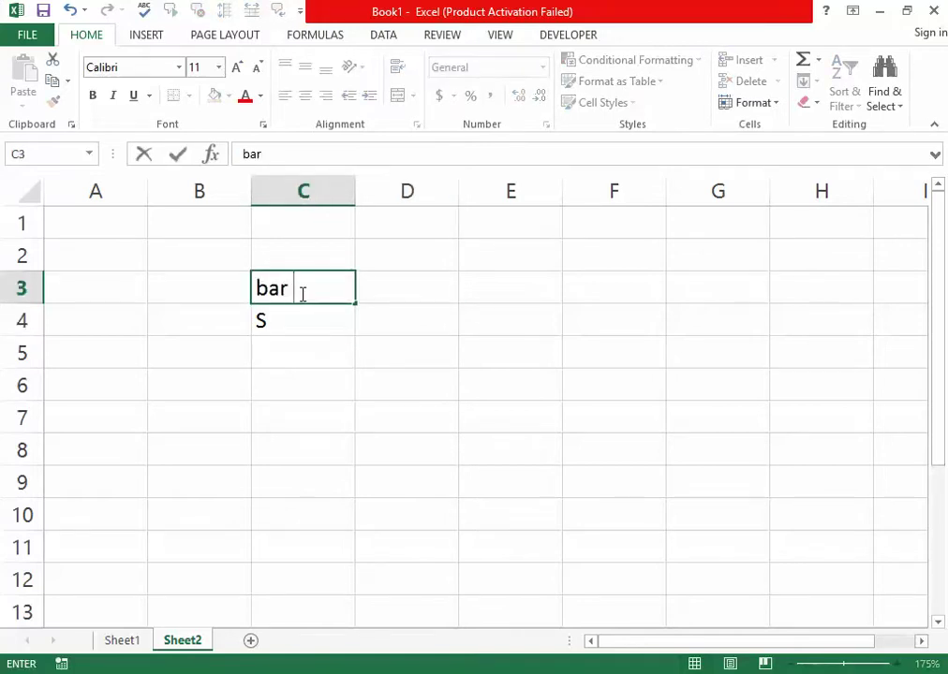
left_click(375, 384)
left_click(395, 288)
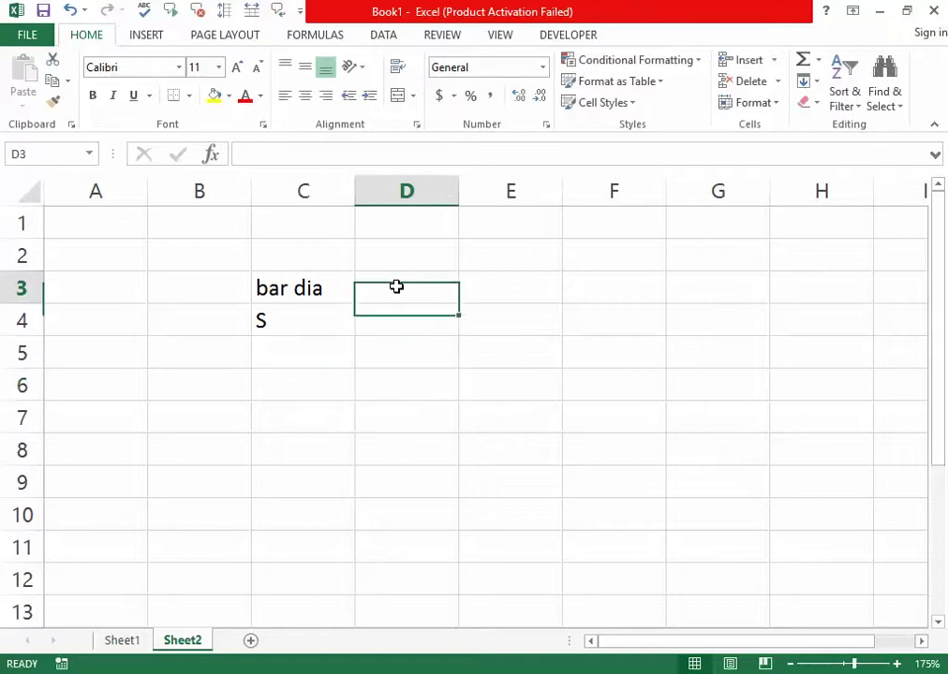
type("12")
left_click(398, 317)
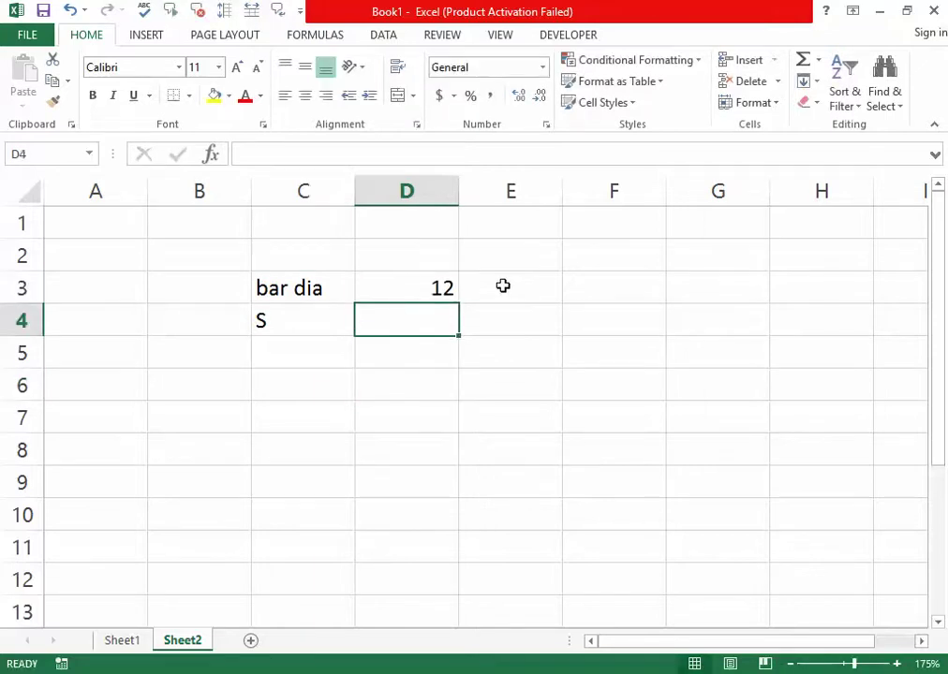
left_click(503, 286)
type("mm")
left_click(496, 326)
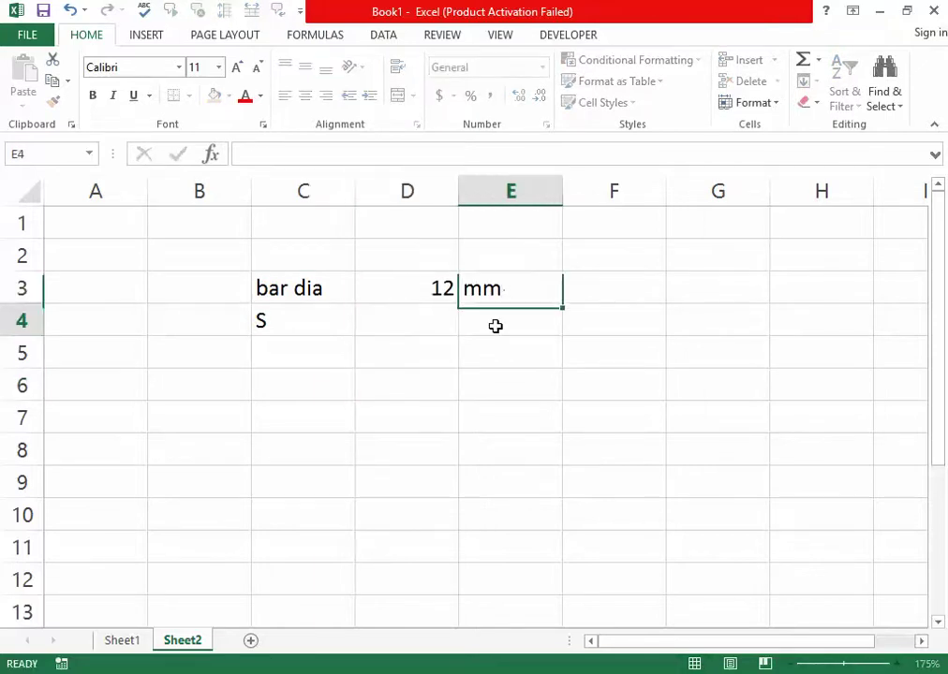
Step: Enter the required steel area row in C2:E2 as Ast, 776, mm2, taking the area from the SAP2000 design results
left_click(333, 263)
type("Ast")
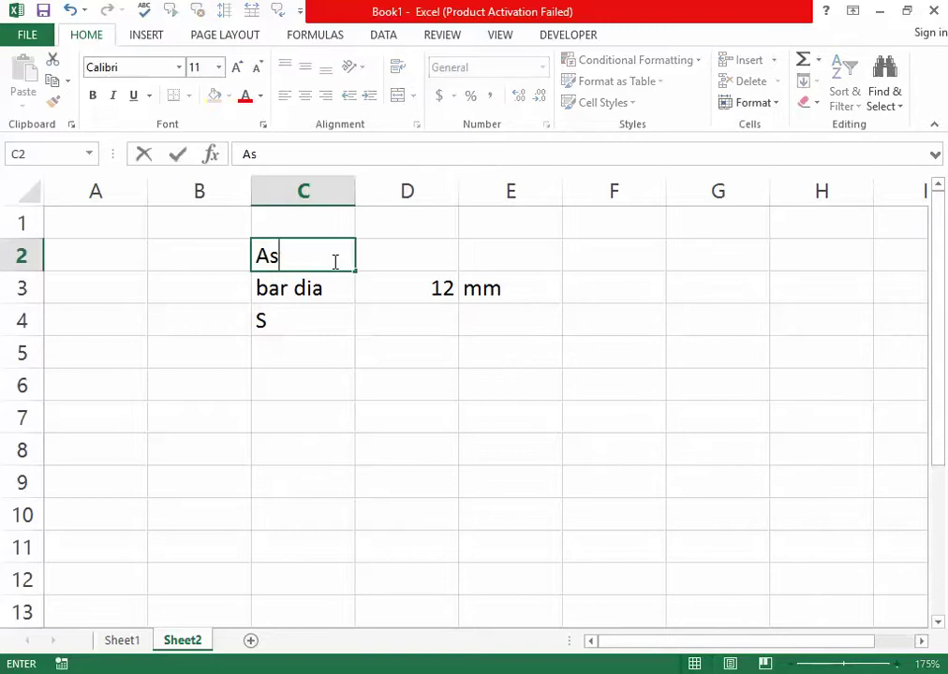
left_click(409, 254)
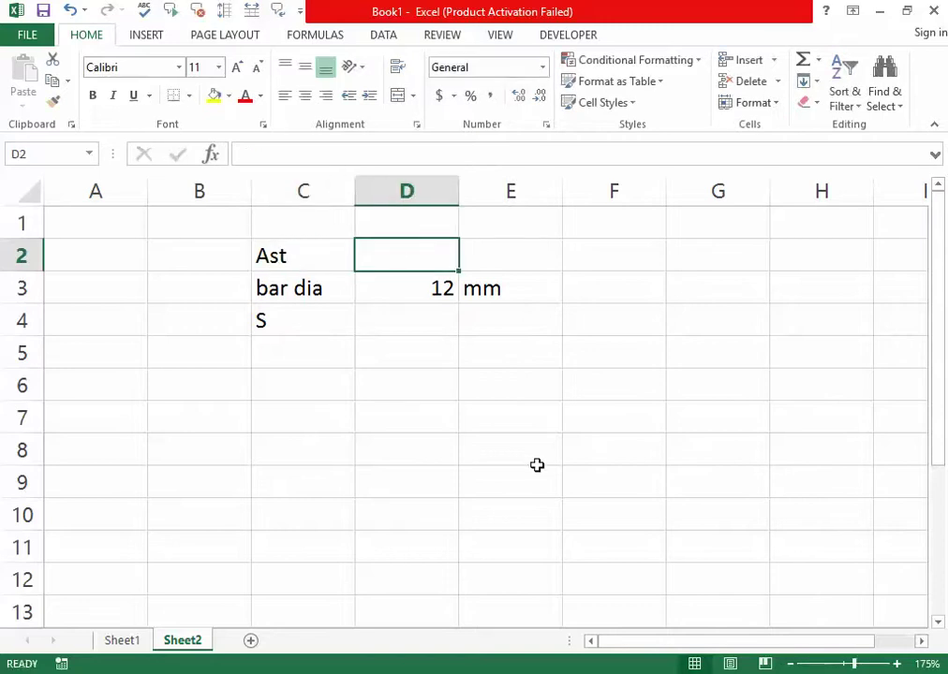
key("alt+Tab")
key("alt+Tab")
type("776")
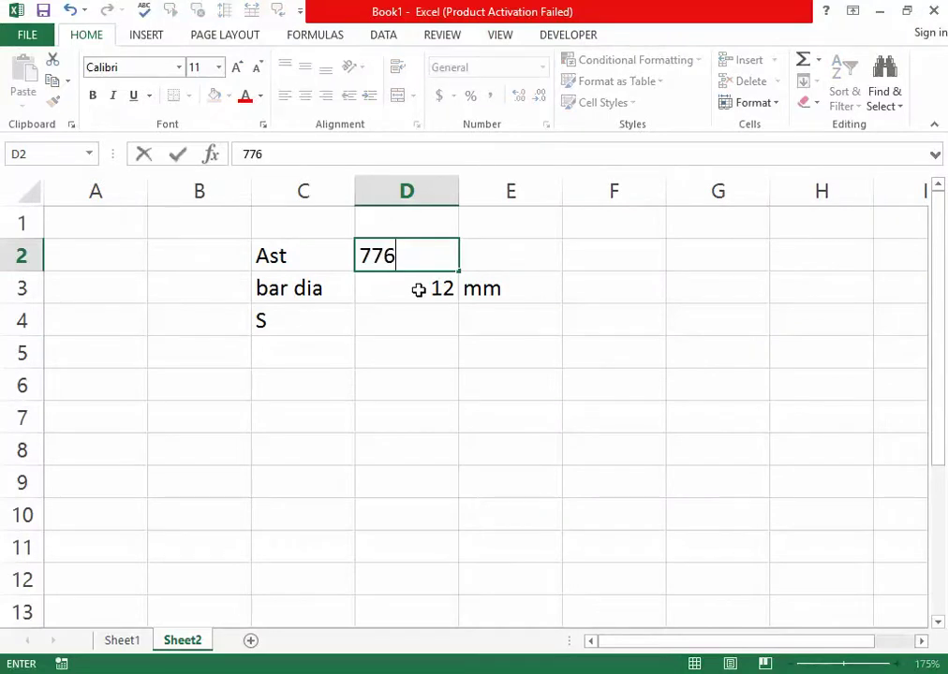
key("Tab")
type("mm")
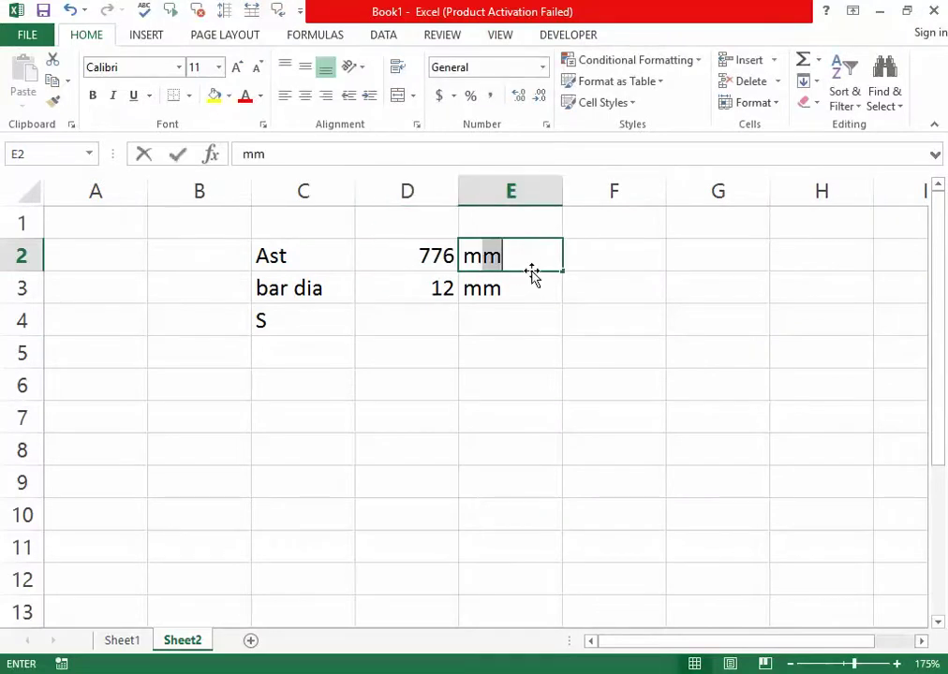
type("2")
left_click(462, 405)
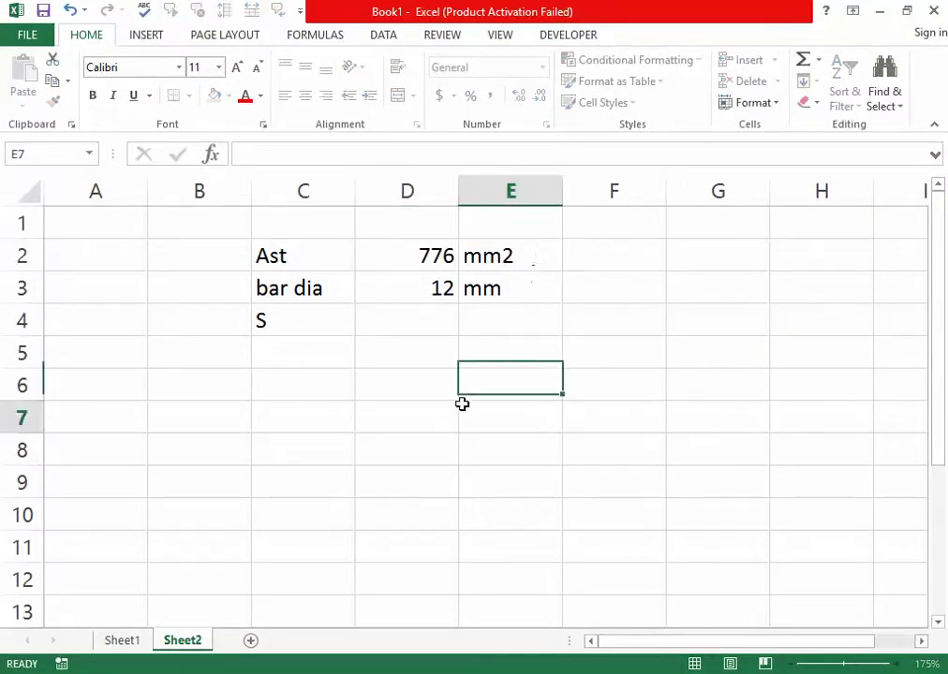
Step: Enter the spacing expression =1000*ast/ast in D4 as literal text beside the label S
left_click(313, 289)
left_click(426, 288)
left_click(410, 321)
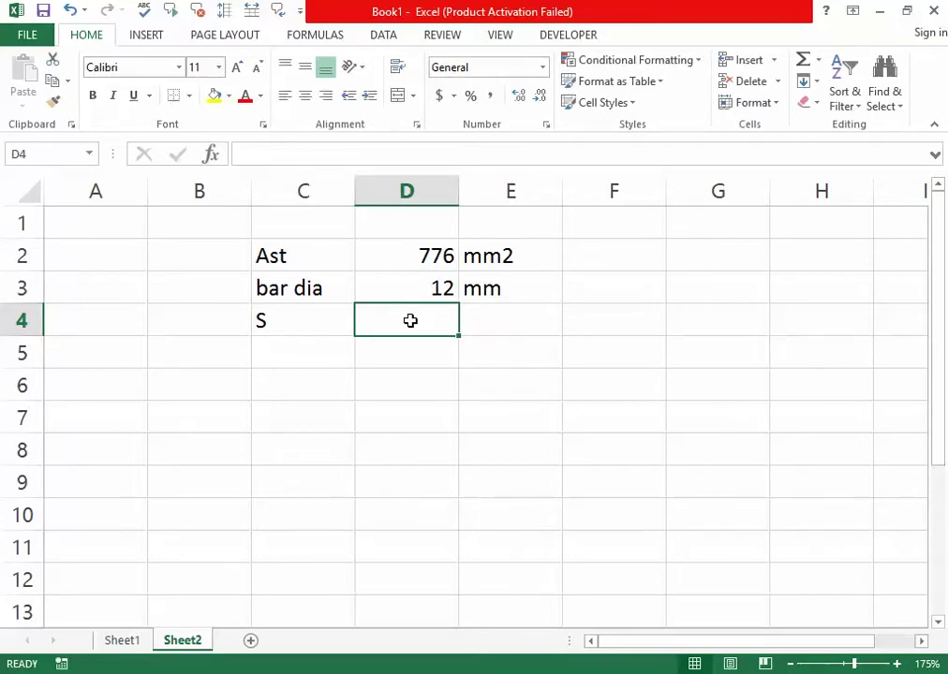
type("=1000")
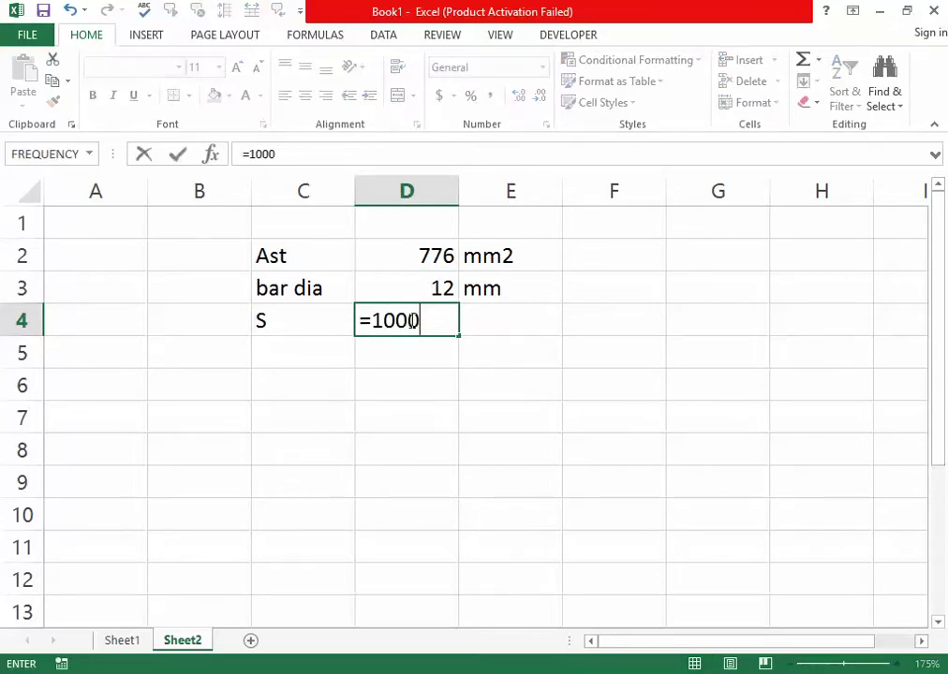
type("*ast")
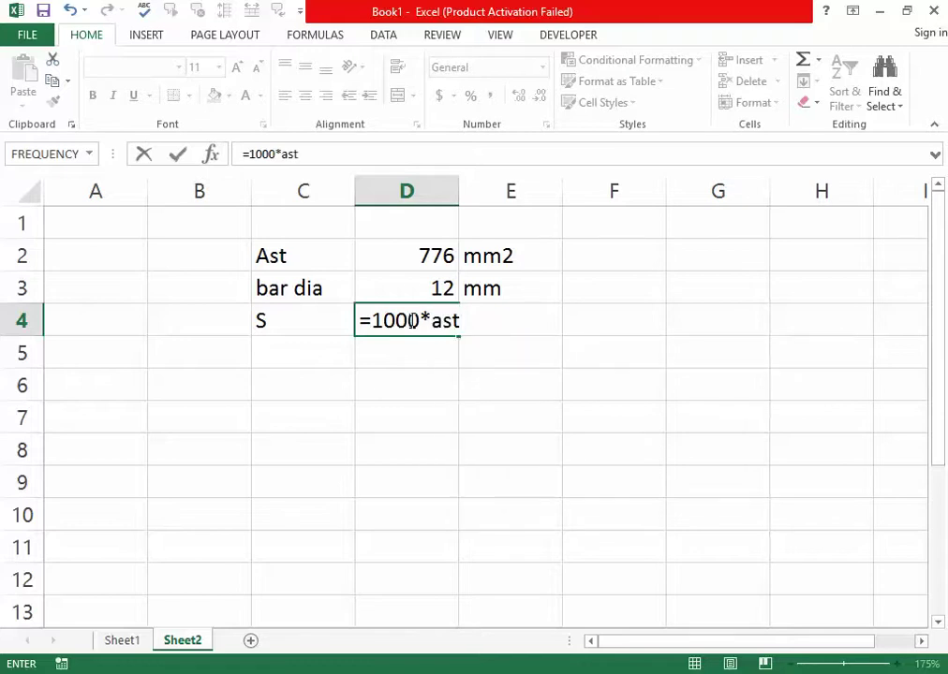
type("/Ast")
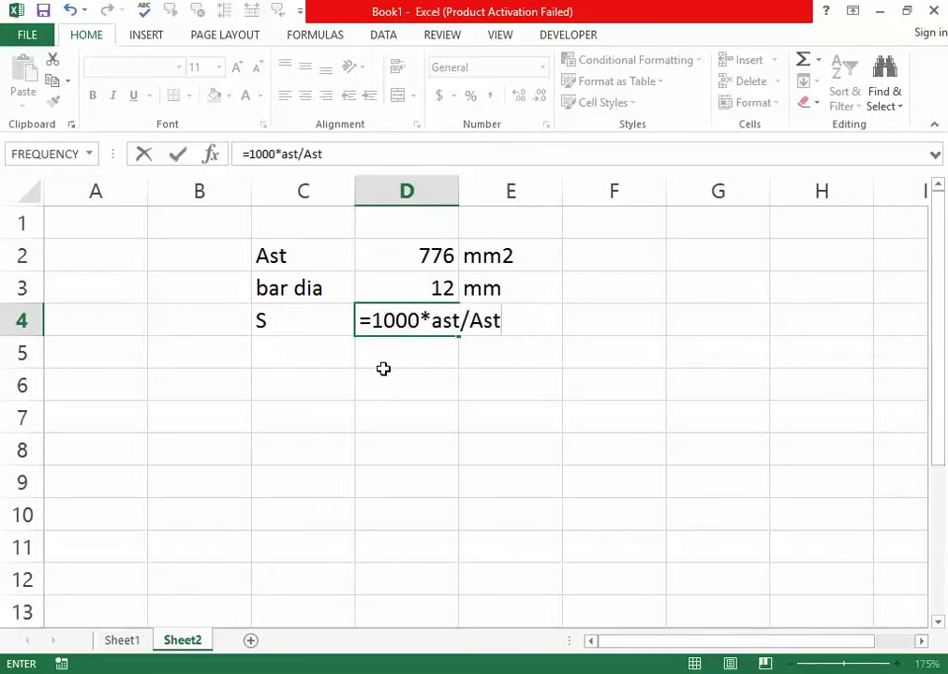
key("Return")
double_click(393, 321)
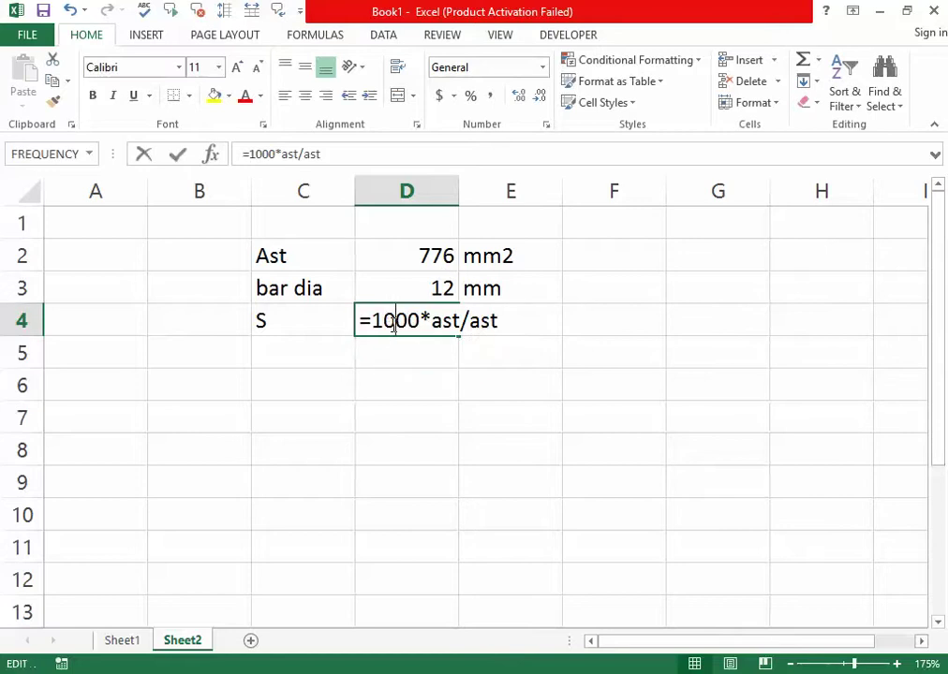
left_click(361, 321)
type("'")
key("Return")
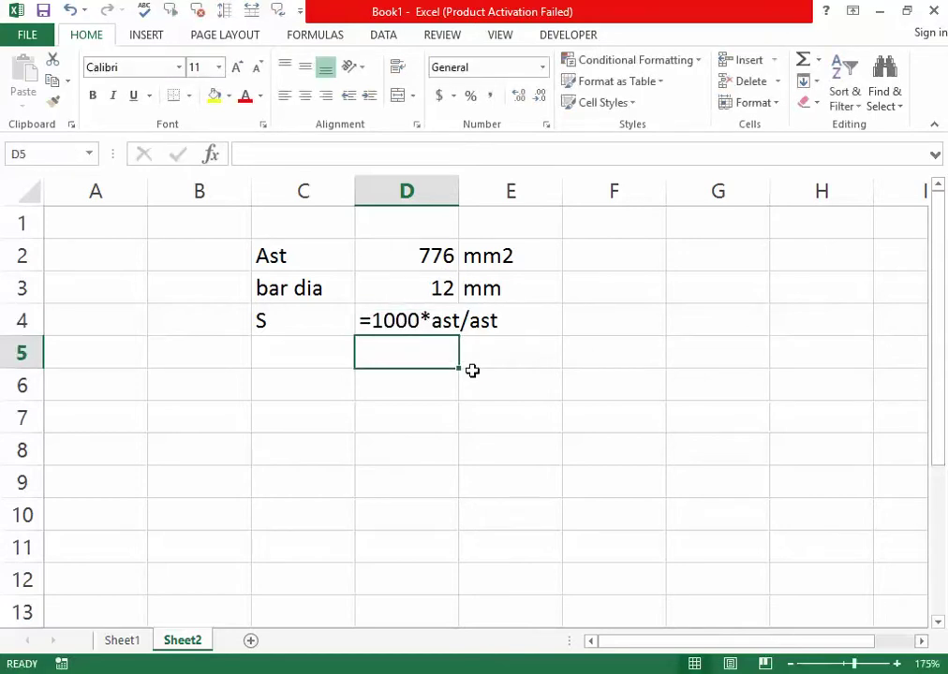
Step: Calculate the bar spacing in D6 with the formula =1000*PI()*D3^2/4/D2
left_click(431, 385)
type("=1")
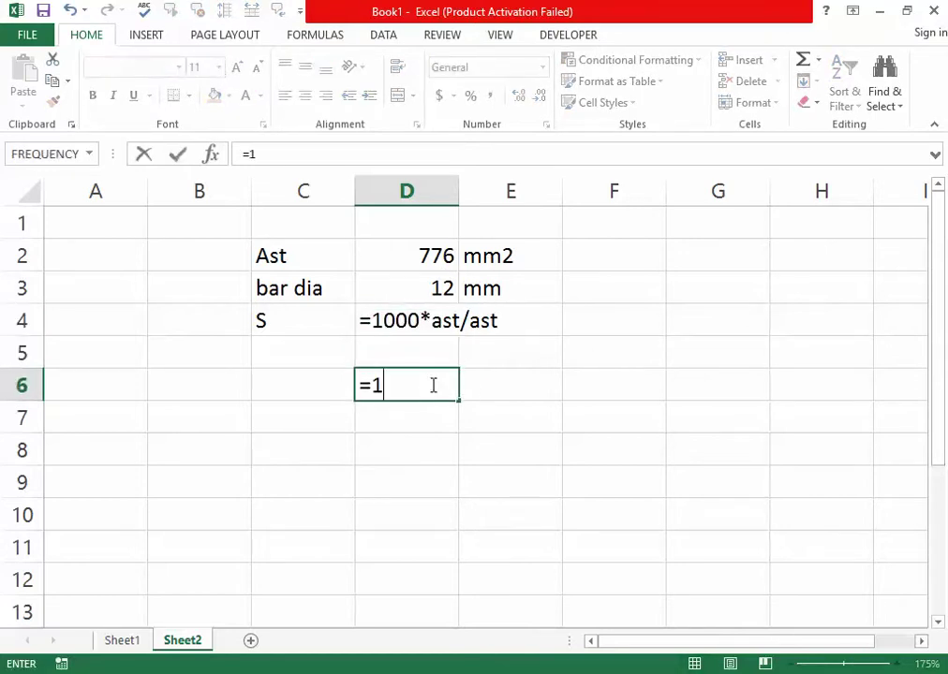
type("000*")
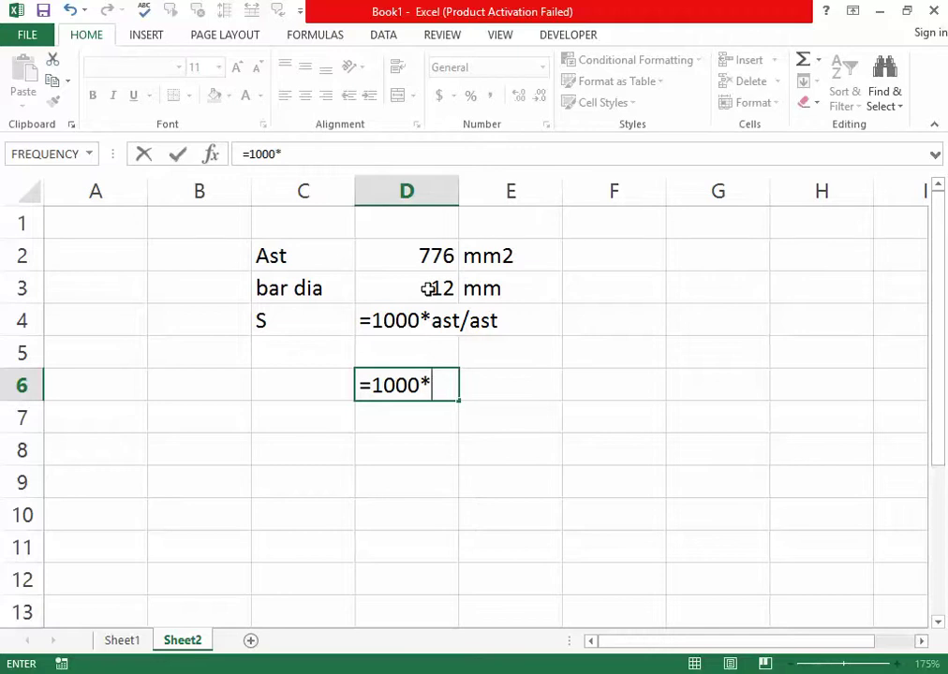
type("PI")
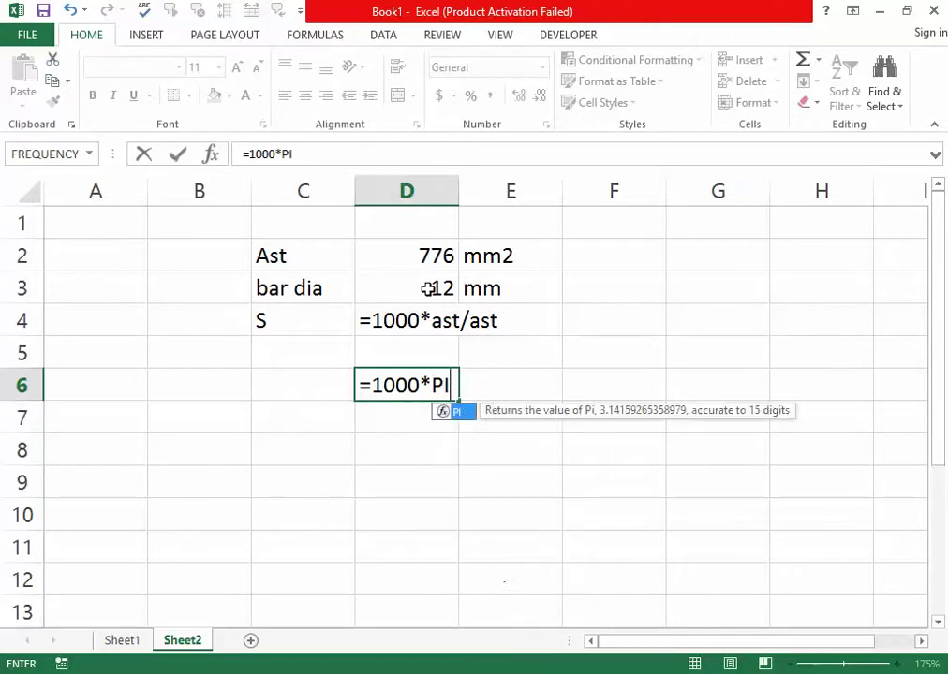
type("()*")
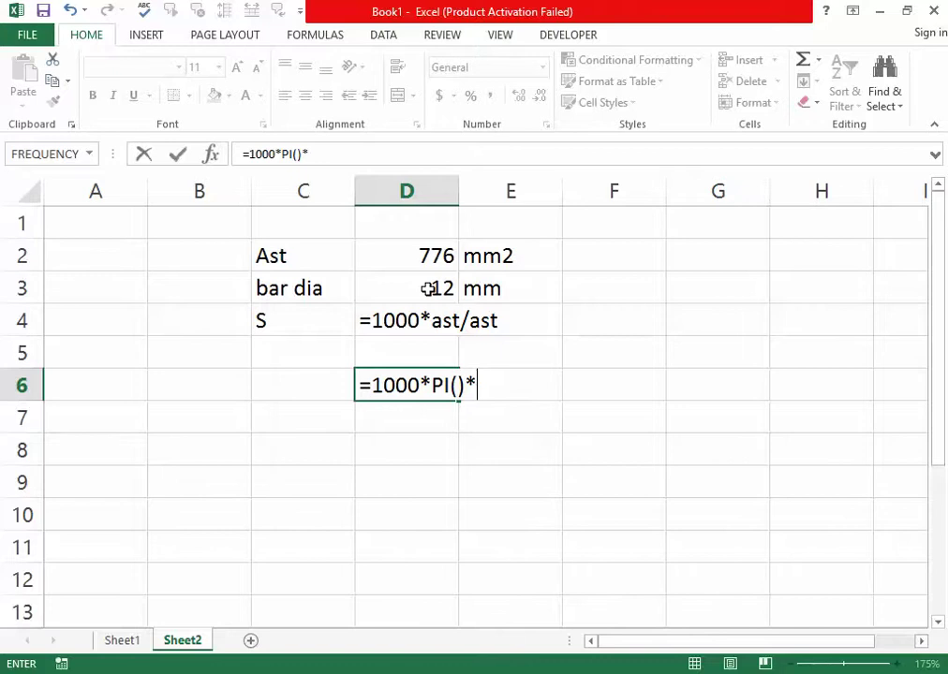
left_click(417, 283)
type("^")
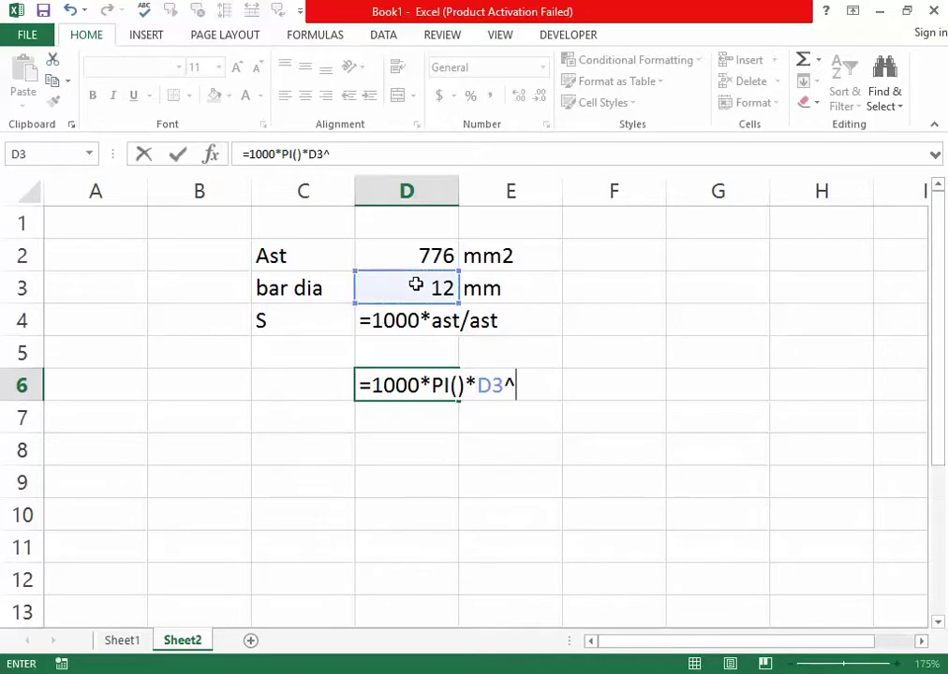
type("2/4")
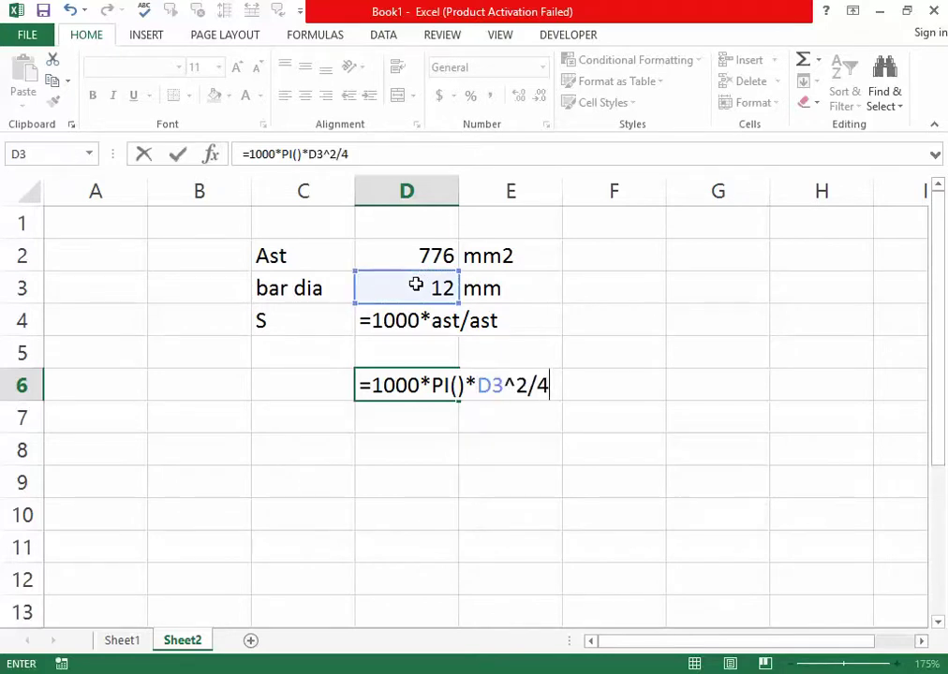
type("/")
left_click(418, 256)
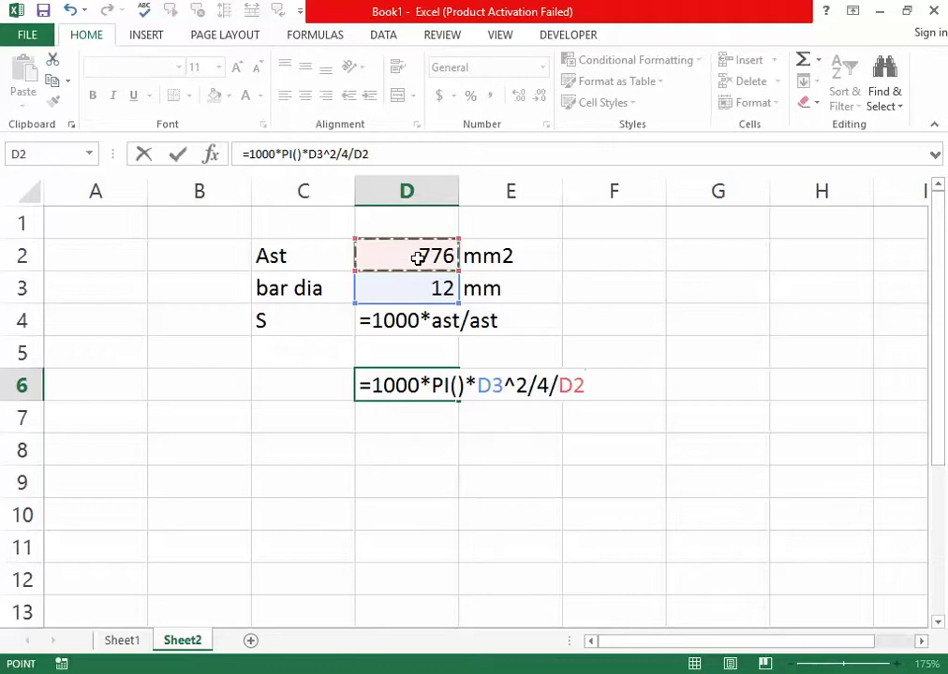
key("Return")
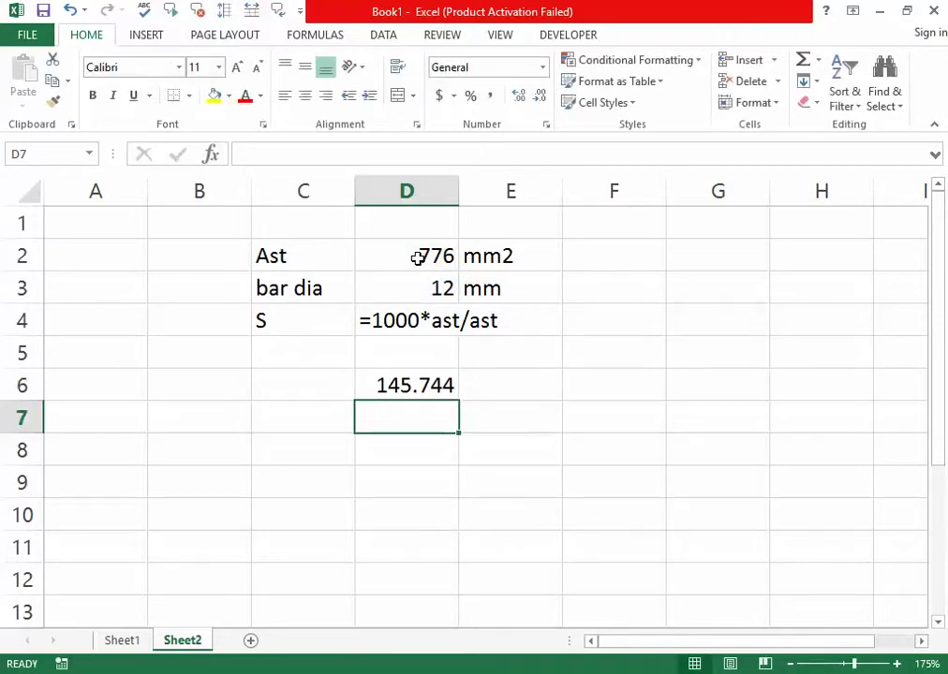
Step: Enter the unit mm in E6 beside the calculated spacing
left_click(514, 388)
type("m")
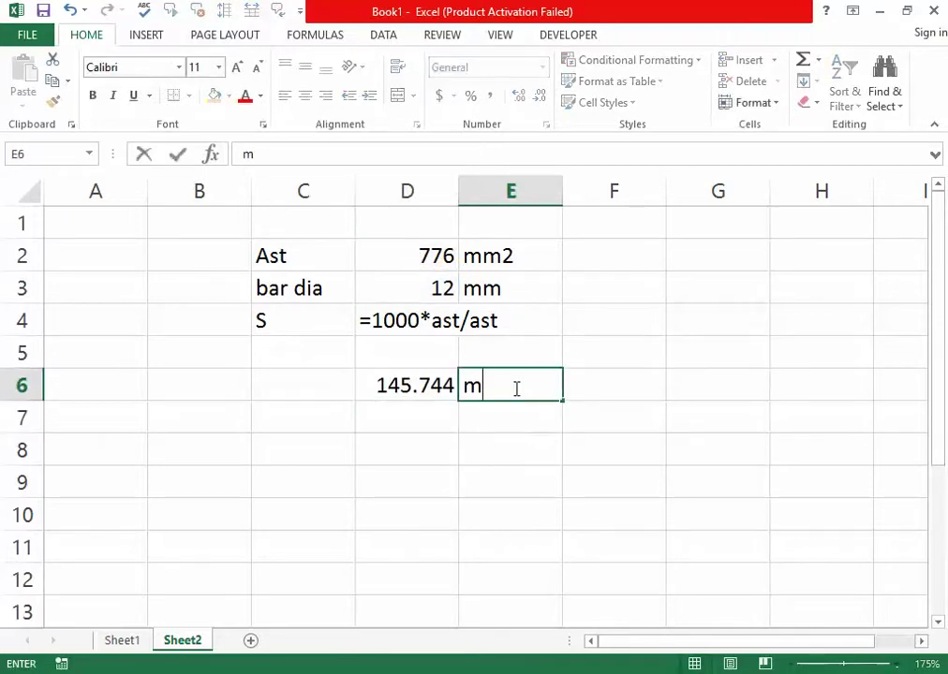
type("m")
left_click(491, 447)
Step: Format the calculated spacing in D6 to show no decimal places
left_click_drag(493, 390, 440, 386)
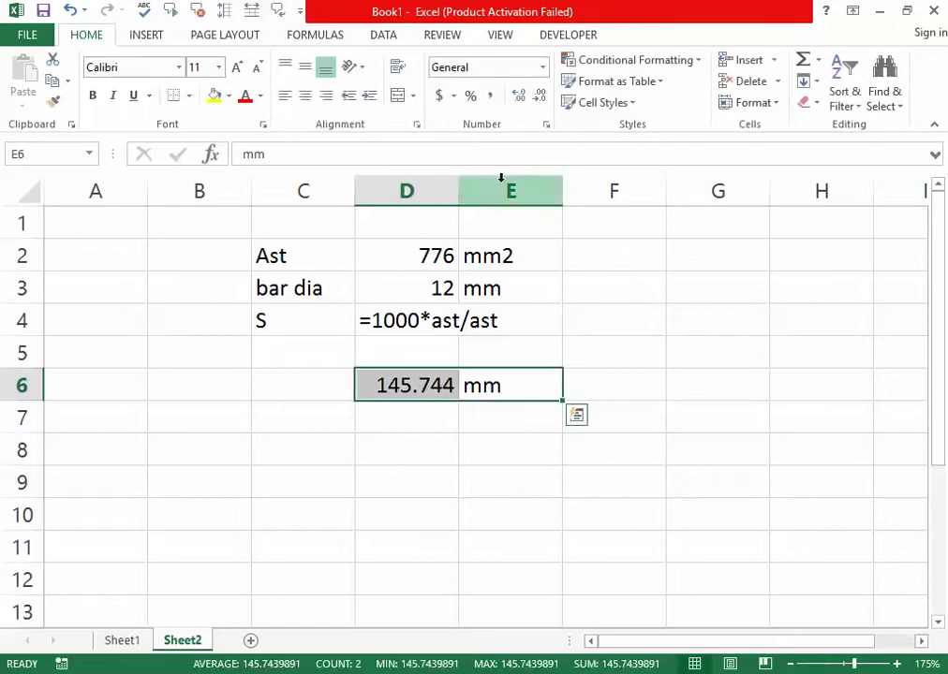
left_click(433, 392)
left_click(543, 96)
left_click(542, 96)
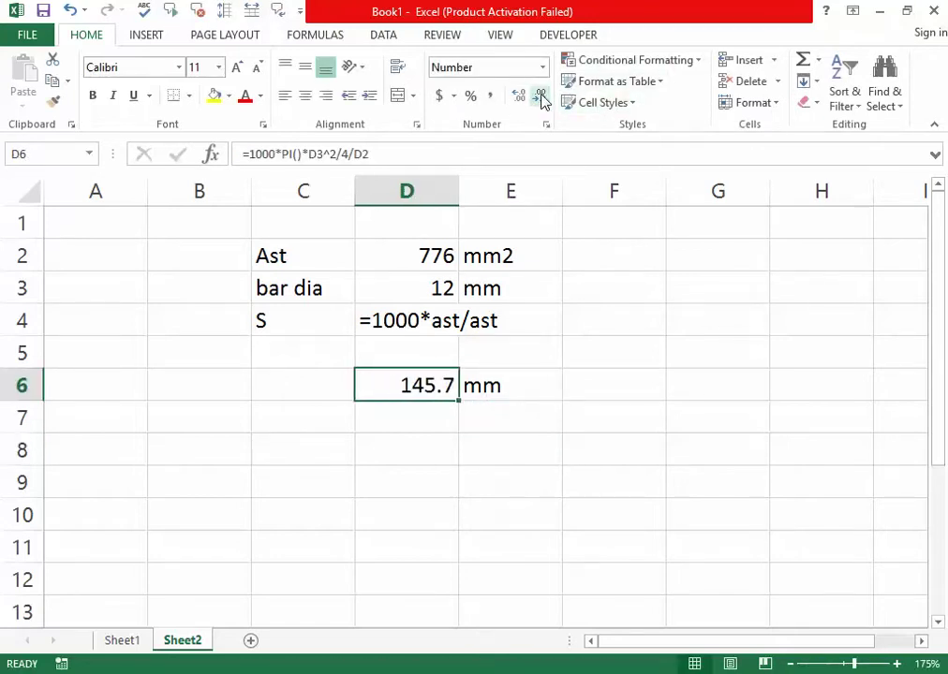
left_click(542, 97)
left_click(477, 423)
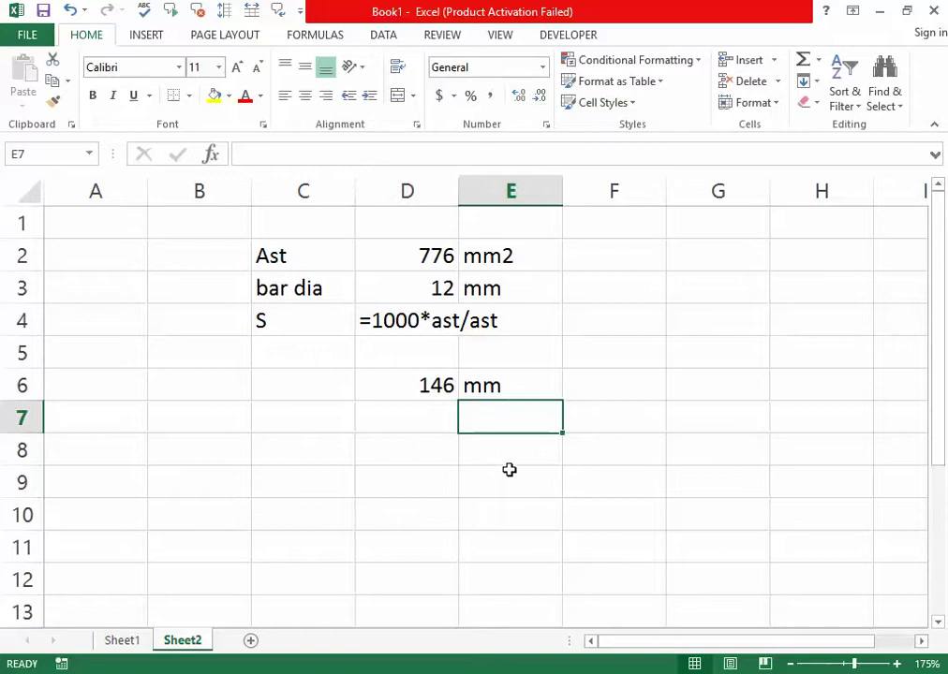
key("ctrl+s")
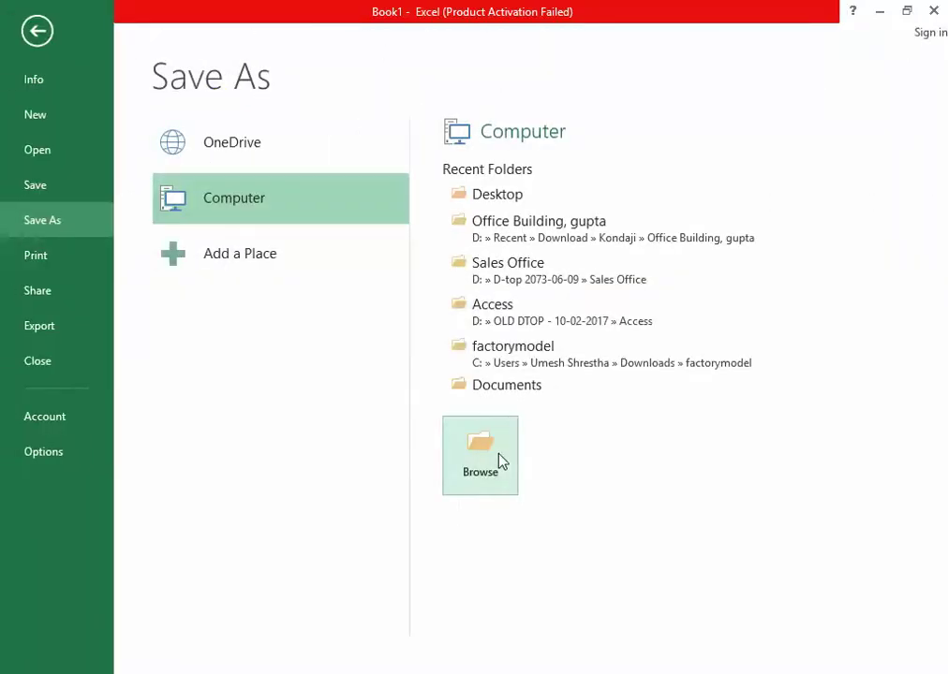
key("Escape")
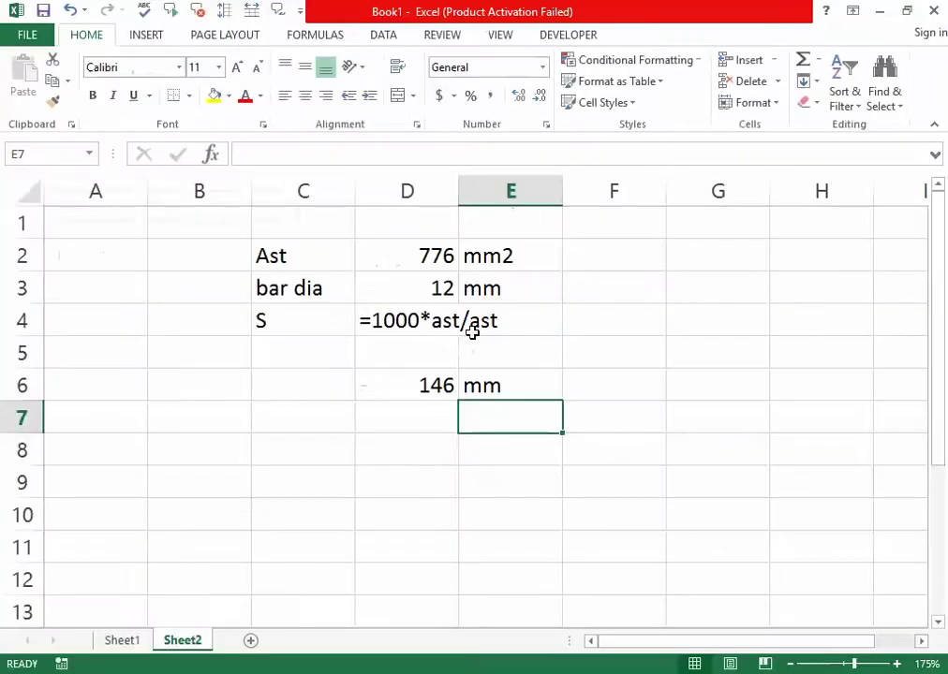
Step: Label the calculated spacing S in C6 and check the entries in D6 and D4
left_click(290, 394)
type("S")
left_click(301, 456)
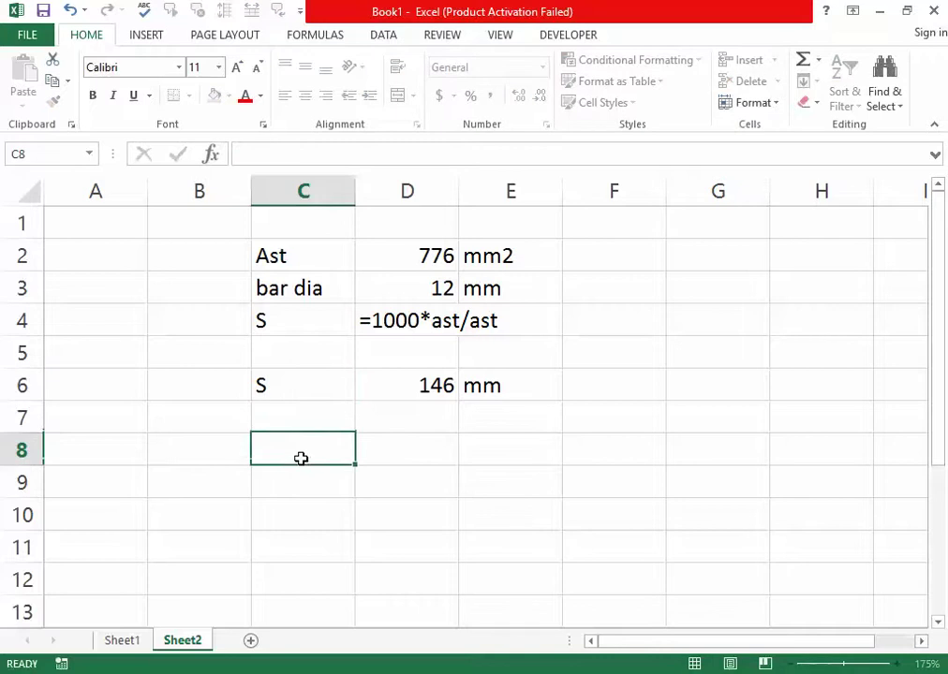
left_click(294, 486)
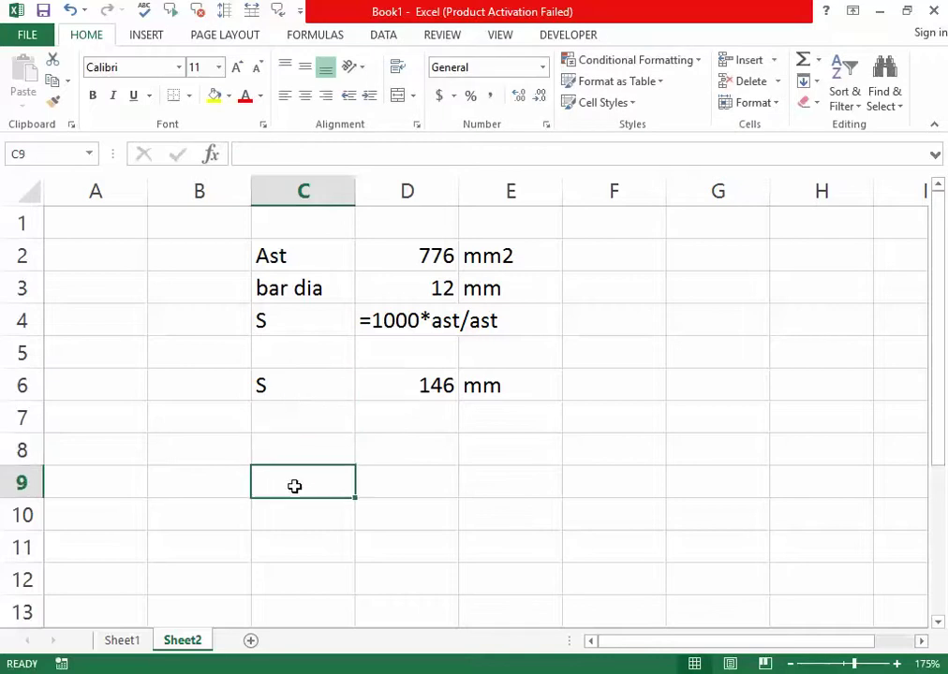
left_click(439, 382)
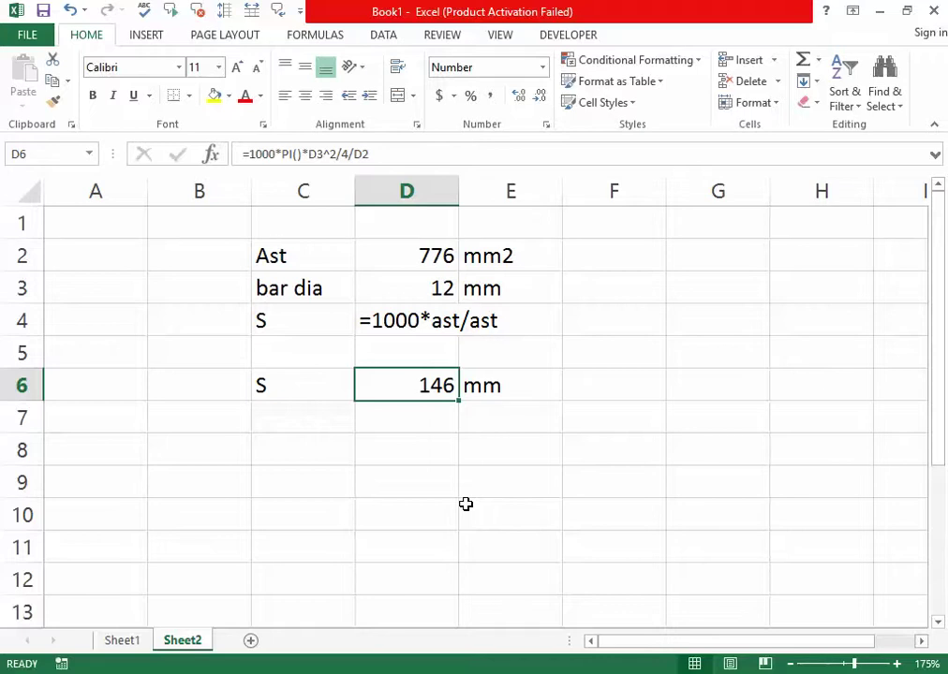
left_click(423, 321)
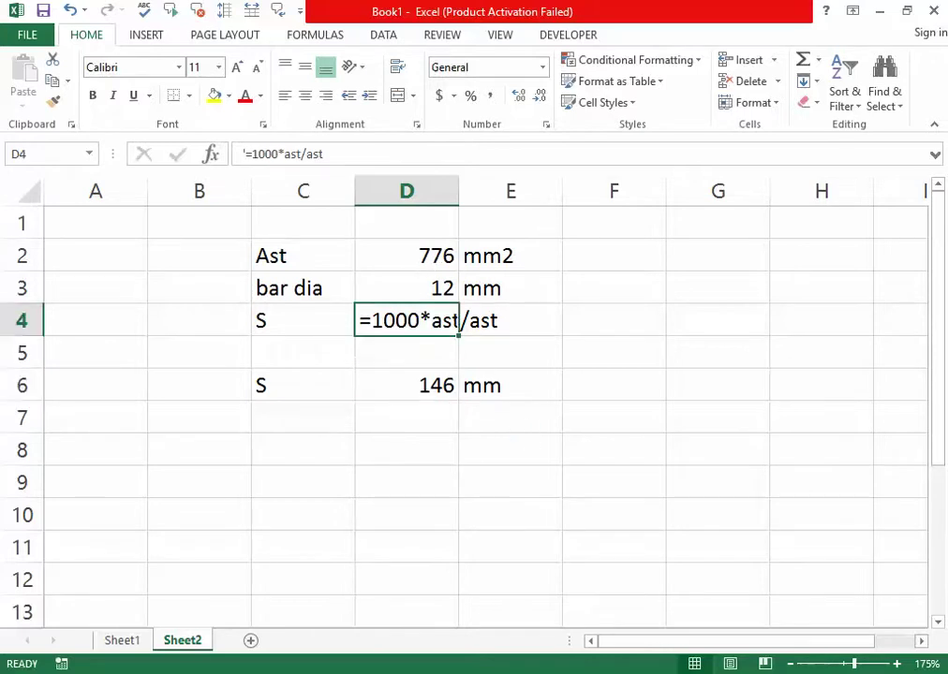
Step: Switch to SAP2000, open the wall's concrete design information and examine the steel areas for the Tank Empty and Tank Full stations
key("alt+Tab")
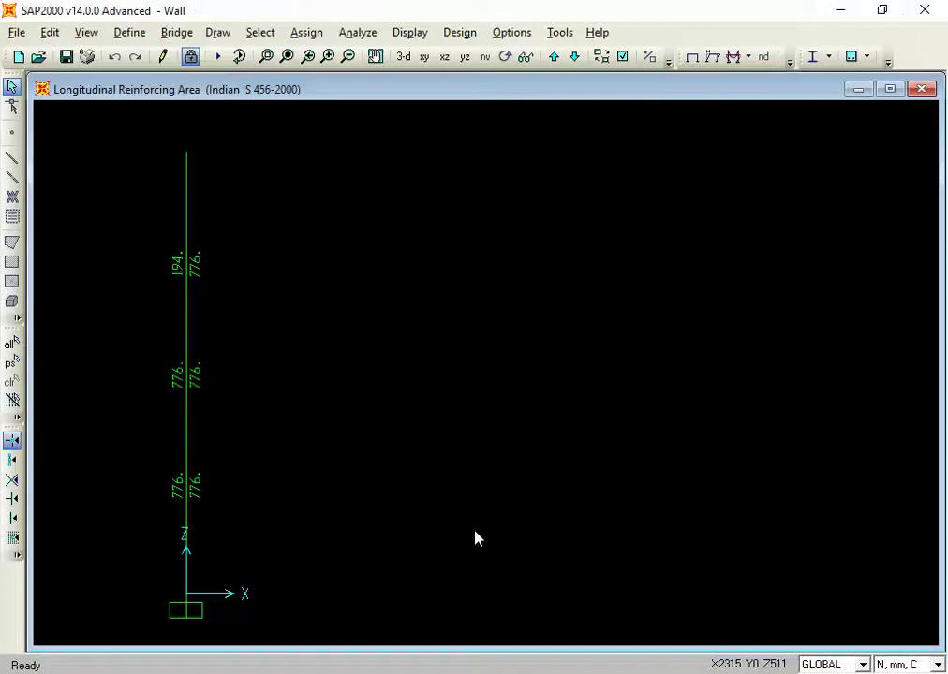
right_click(186, 484)
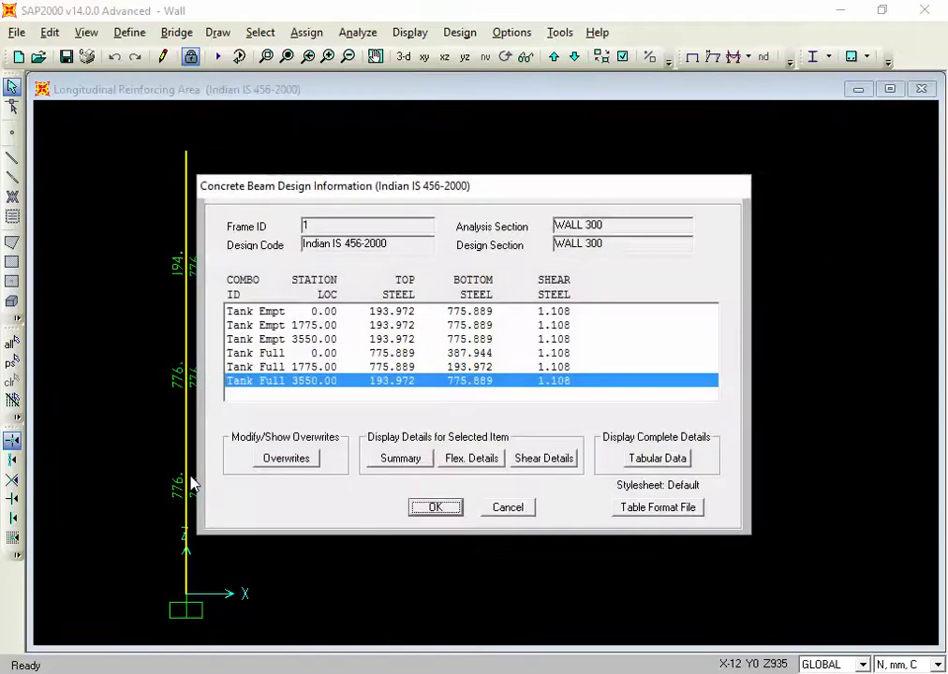
key("Home")
key("Down")
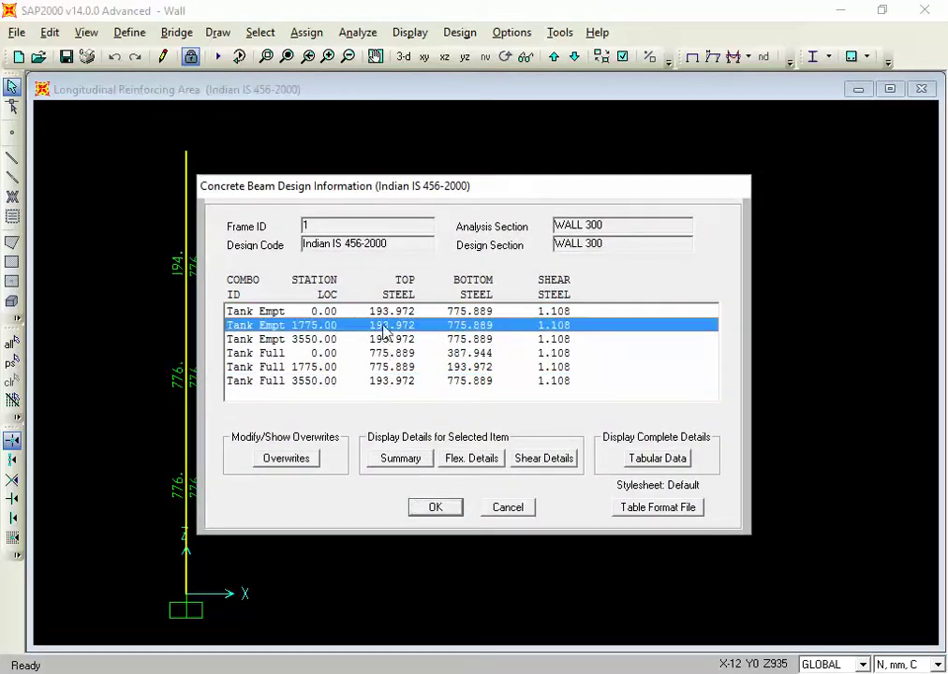
key("Down")
key("Down")
key("Down")
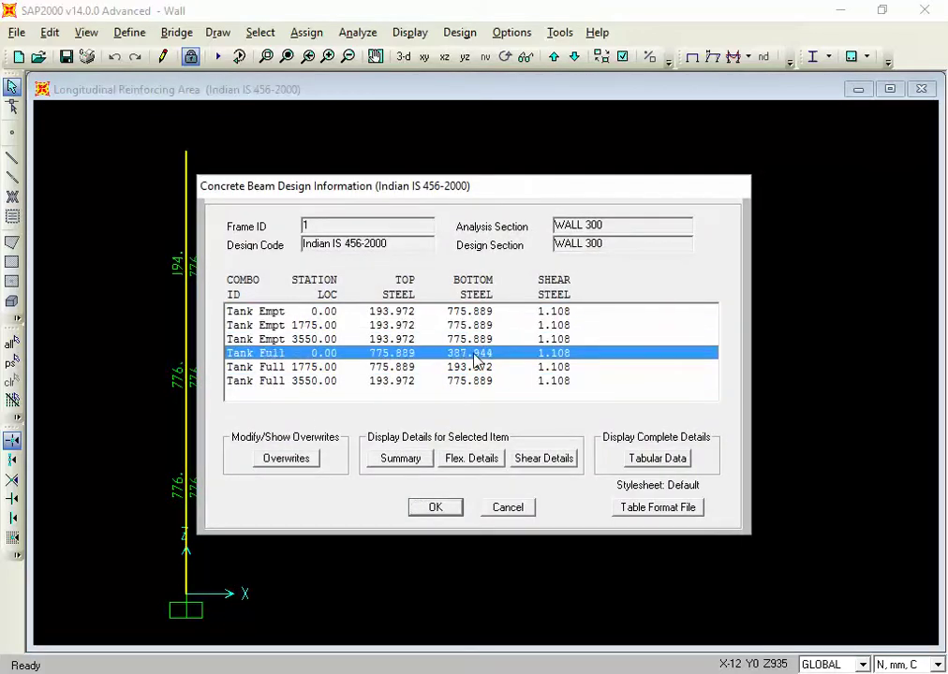
left_click(465, 380)
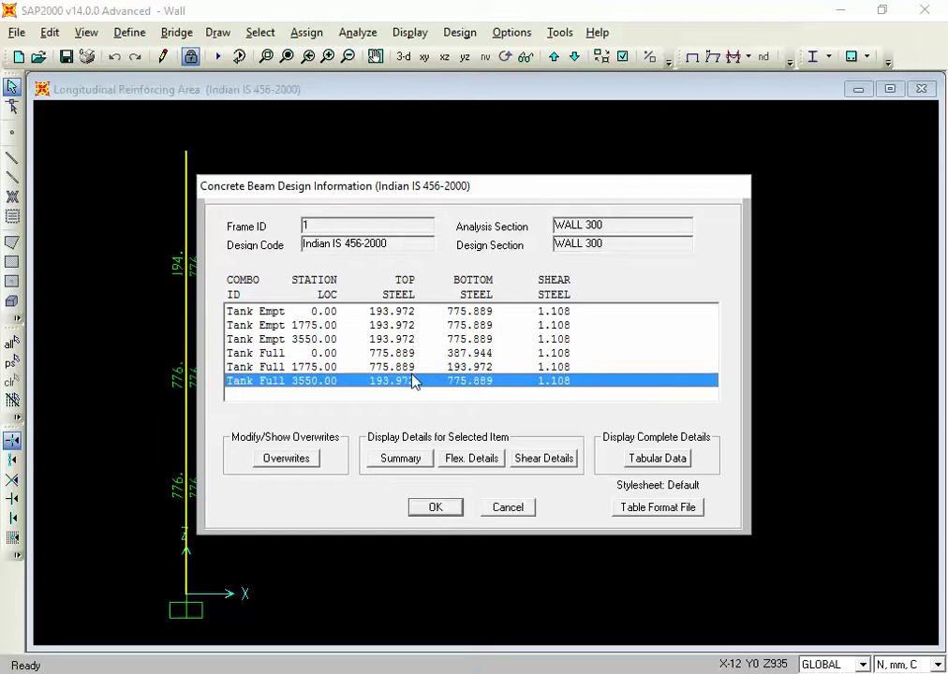
Step: Compare the top, bottom and shear steel across all Tank Empty and Tank Full stations and close the design information
left_click(416, 340)
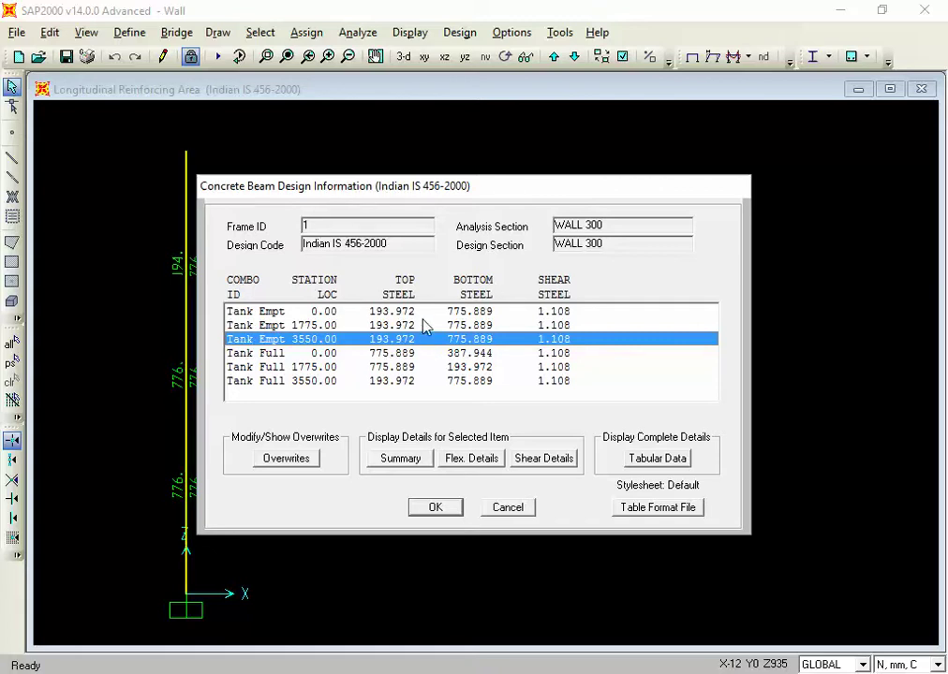
left_click(421, 325)
left_click(420, 312)
left_click(416, 326)
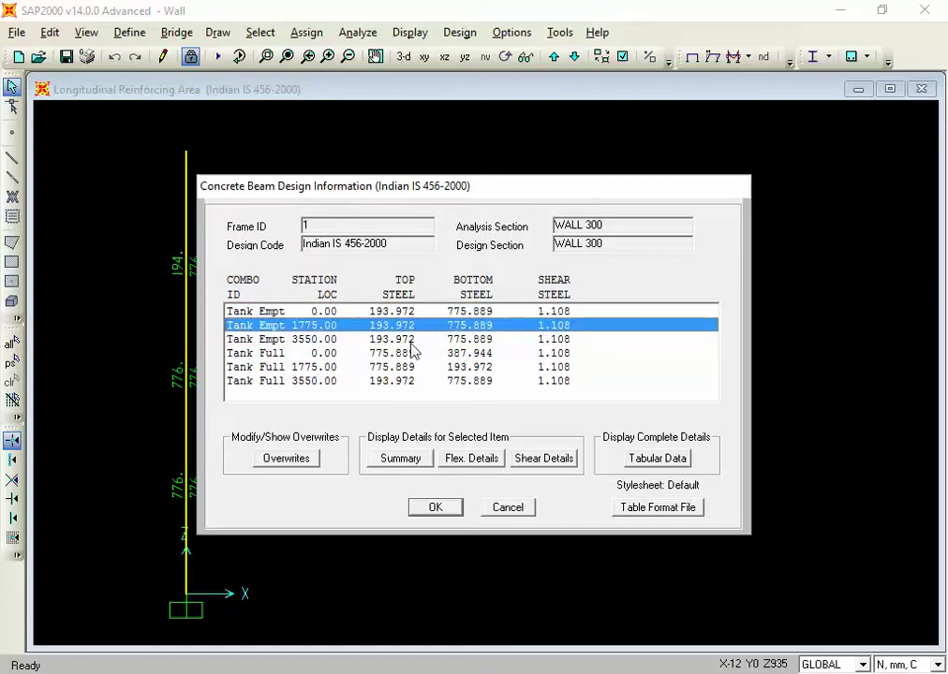
left_click(414, 340)
left_click(412, 354)
left_click(409, 368)
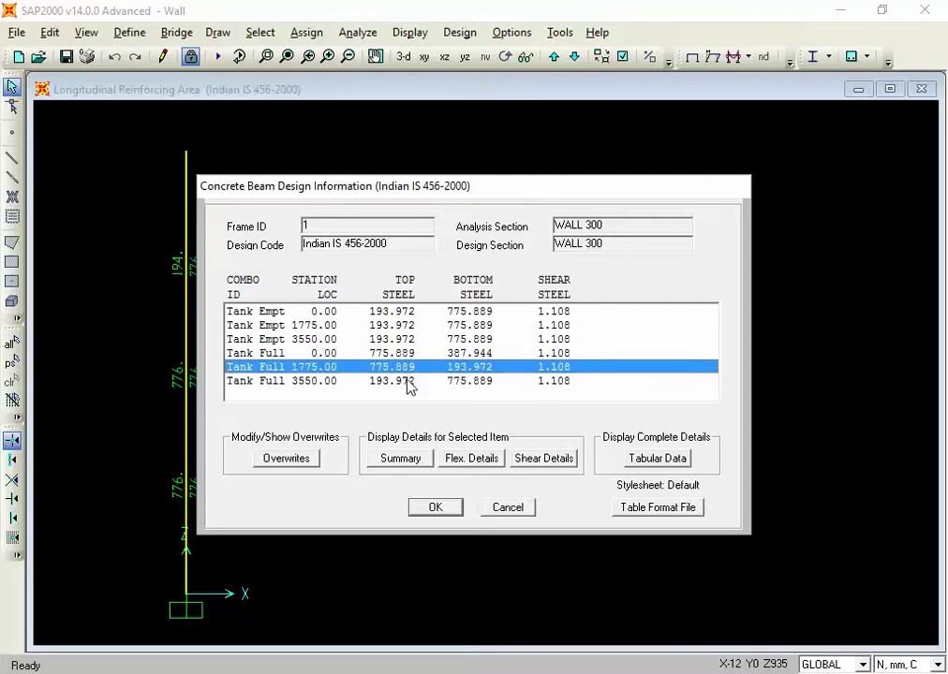
left_click(409, 381)
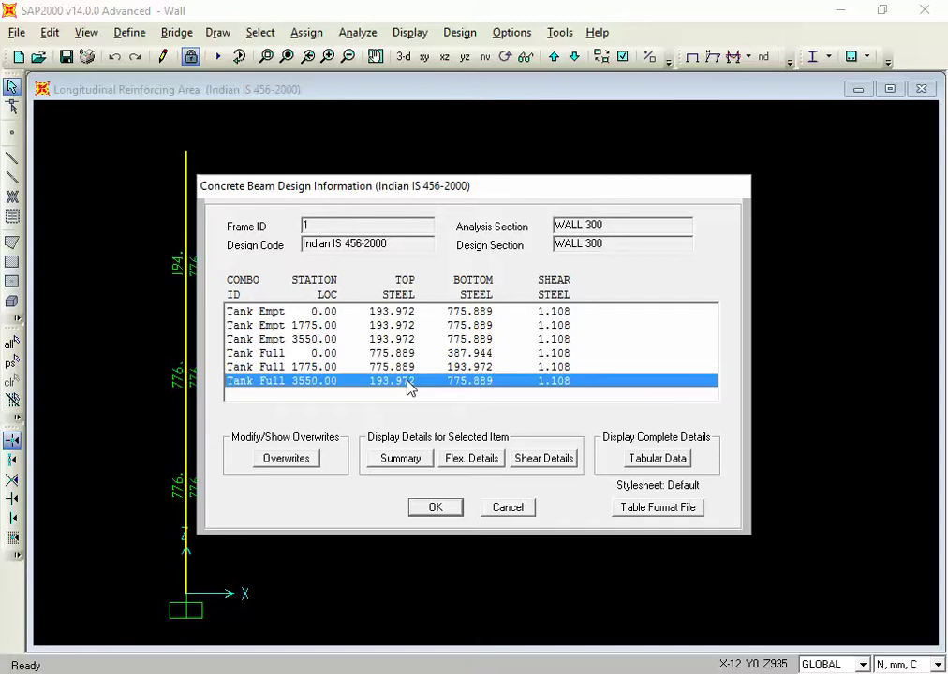
left_click(401, 339)
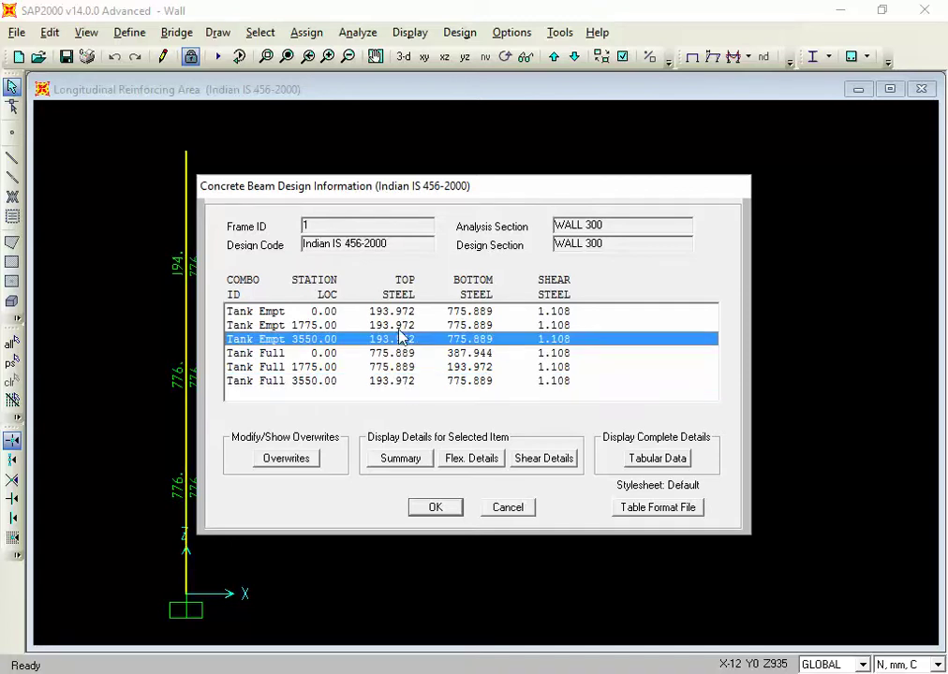
left_click(399, 327)
left_click(397, 313)
left_click(395, 325)
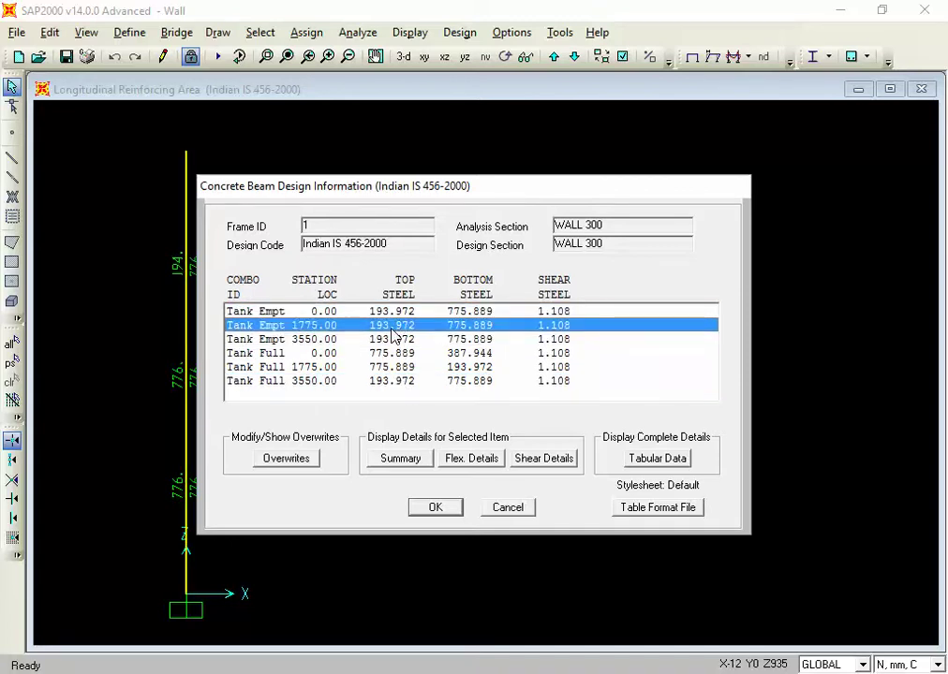
left_click(393, 339)
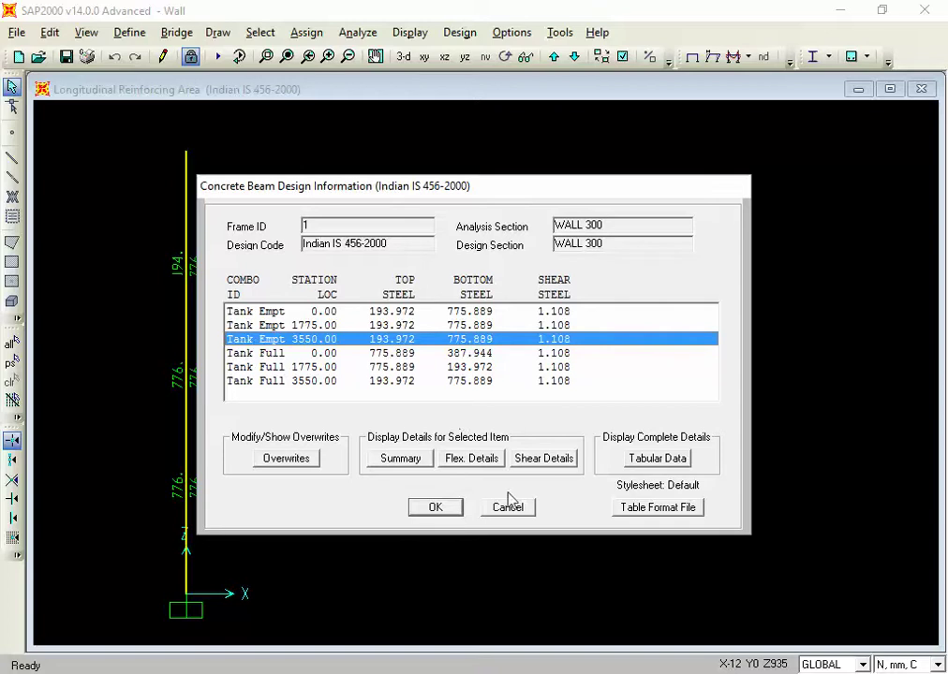
left_click(446, 511)
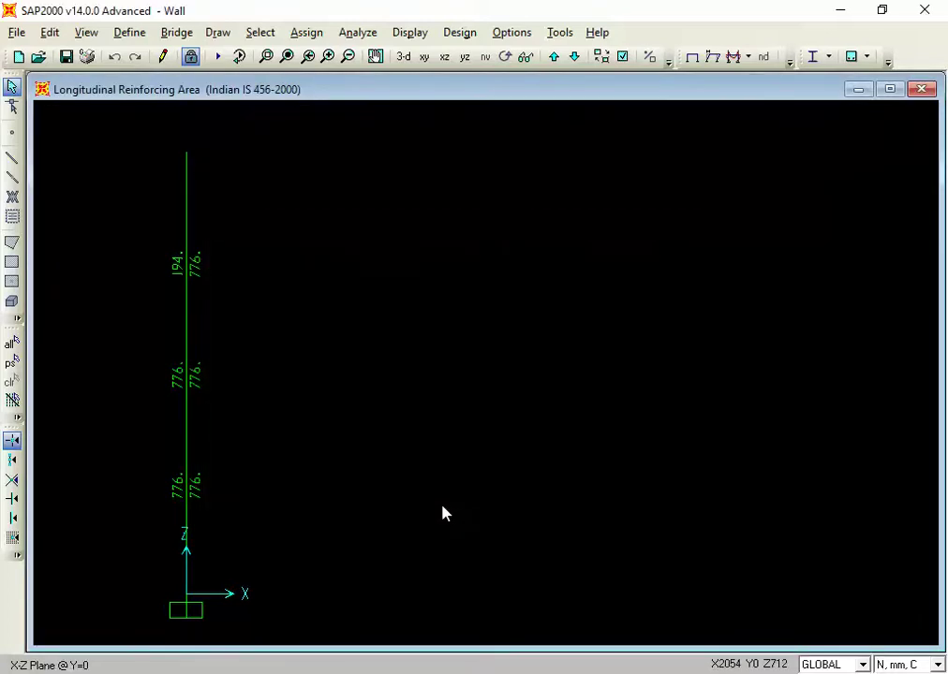
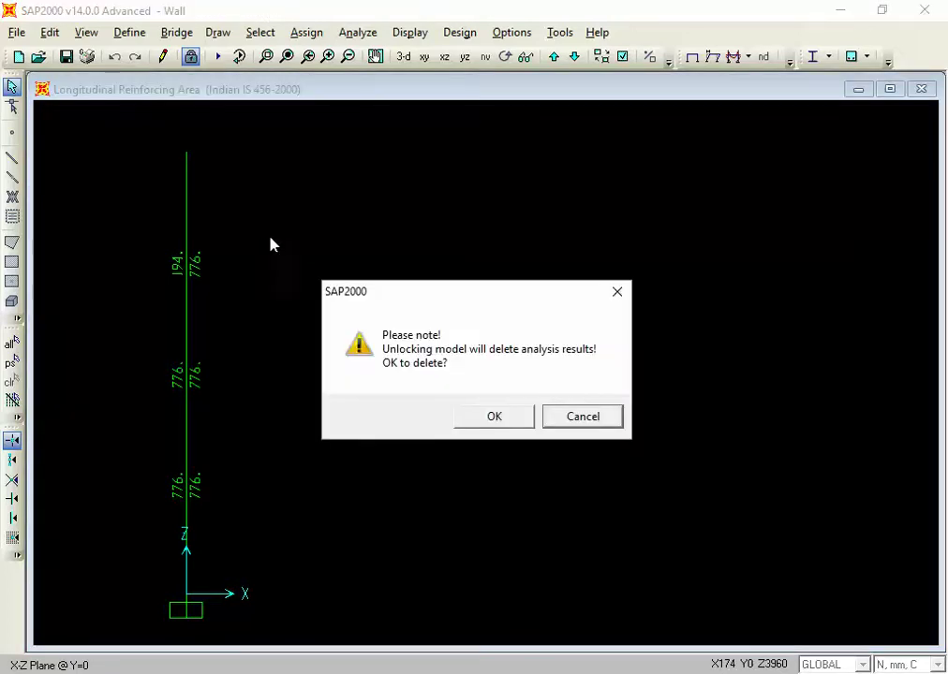
Step: Unlock the model, deleting its analysis results, and rerun the analysis for all load cases
left_click(486, 418)
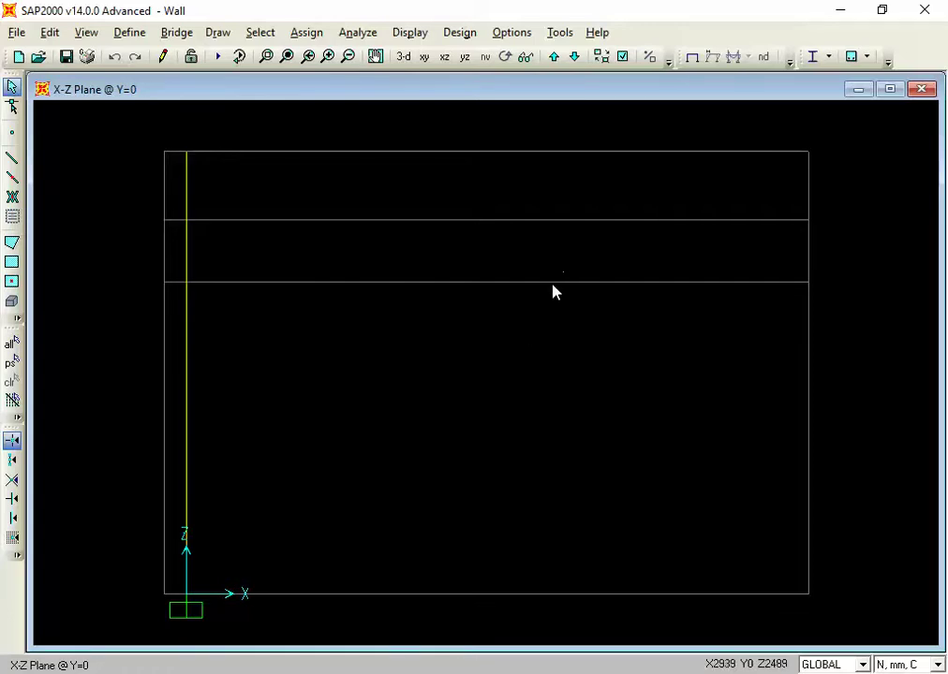
left_click(217, 57)
left_click(665, 456)
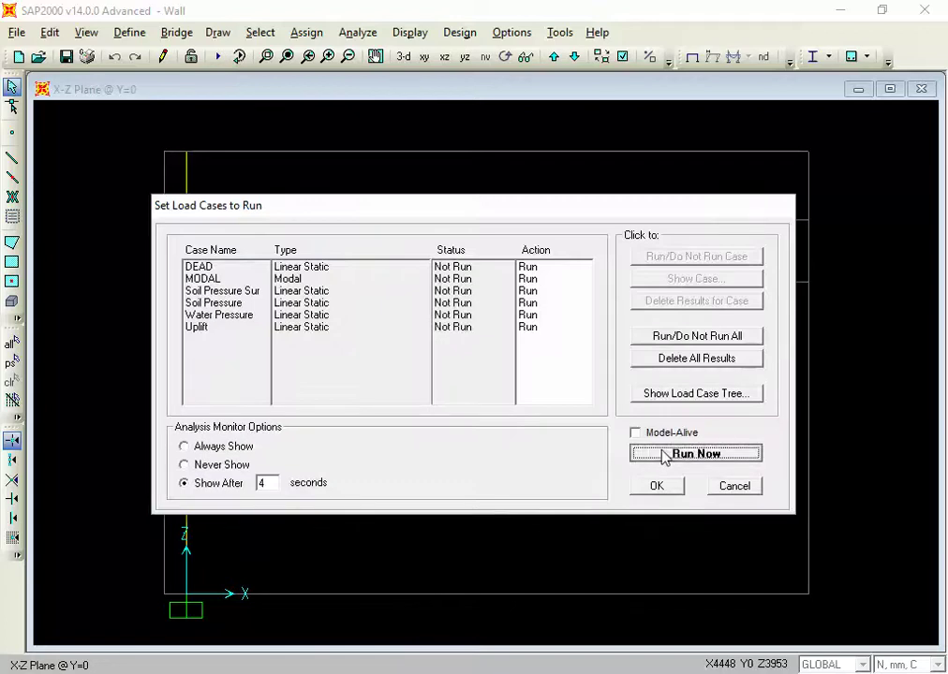
left_click_drag(665, 456, 683, 461)
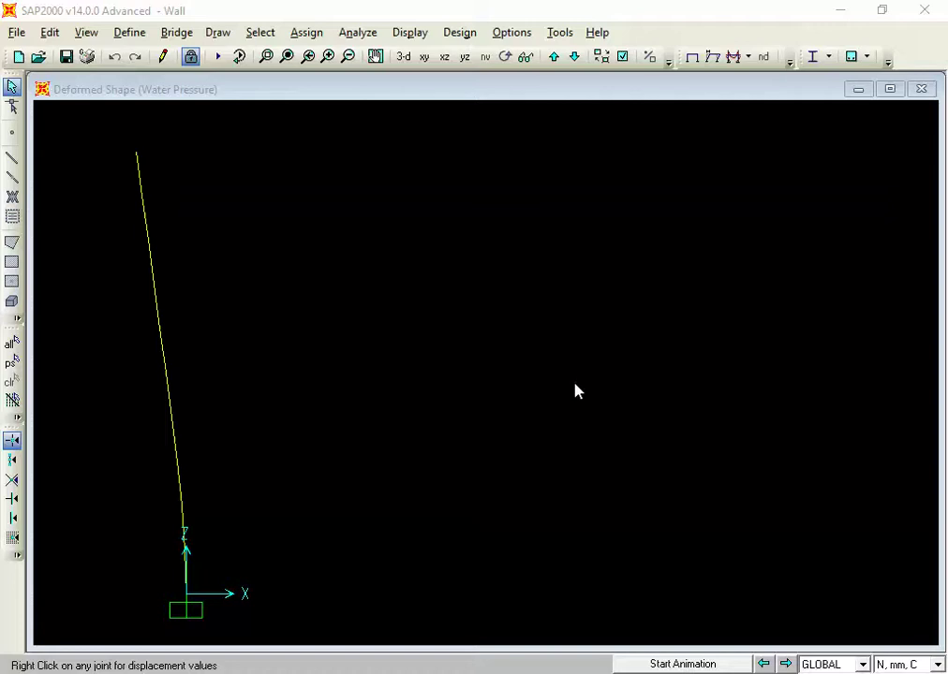
Step: Unlock the analysed model for editing and accept deleting its analysis results
left_click(590, 334)
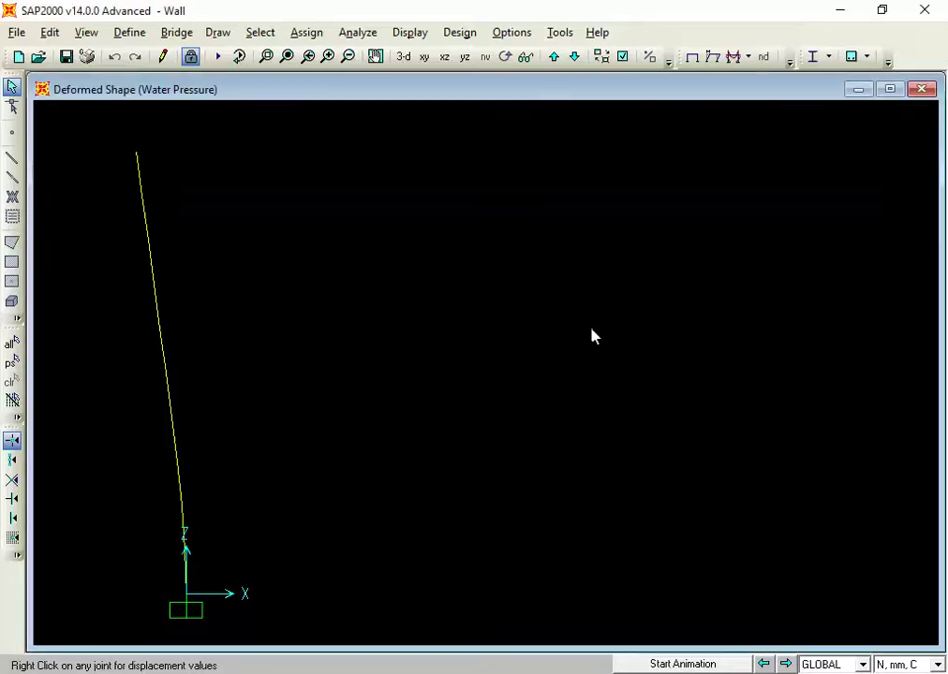
left_click(188, 57)
left_click(501, 426)
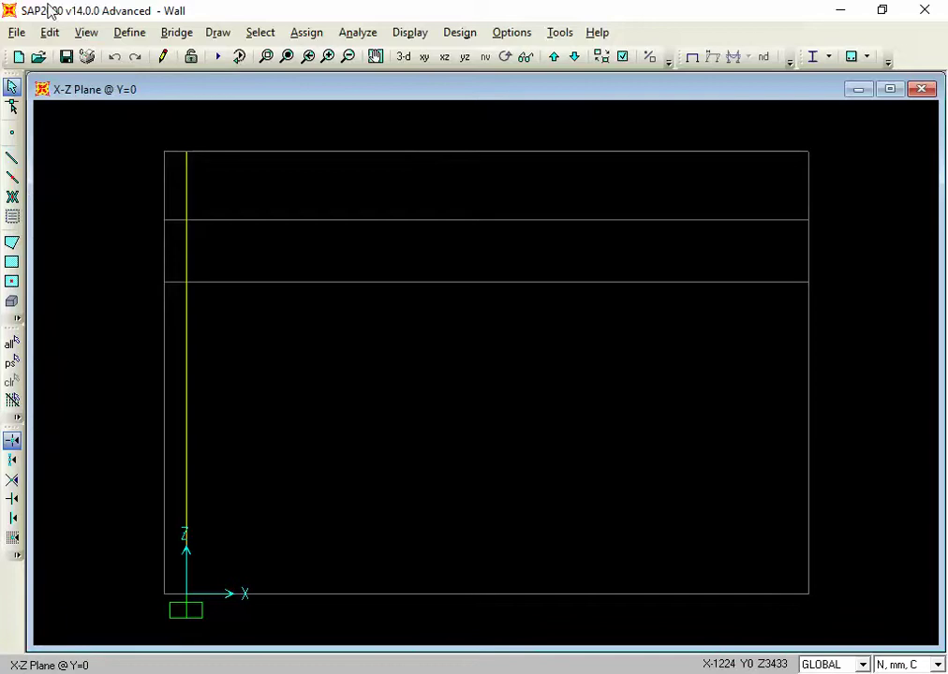
Step: Save a copy of the model in the Water-tank folder as Wall2
left_click(16, 33)
left_click(16, 33)
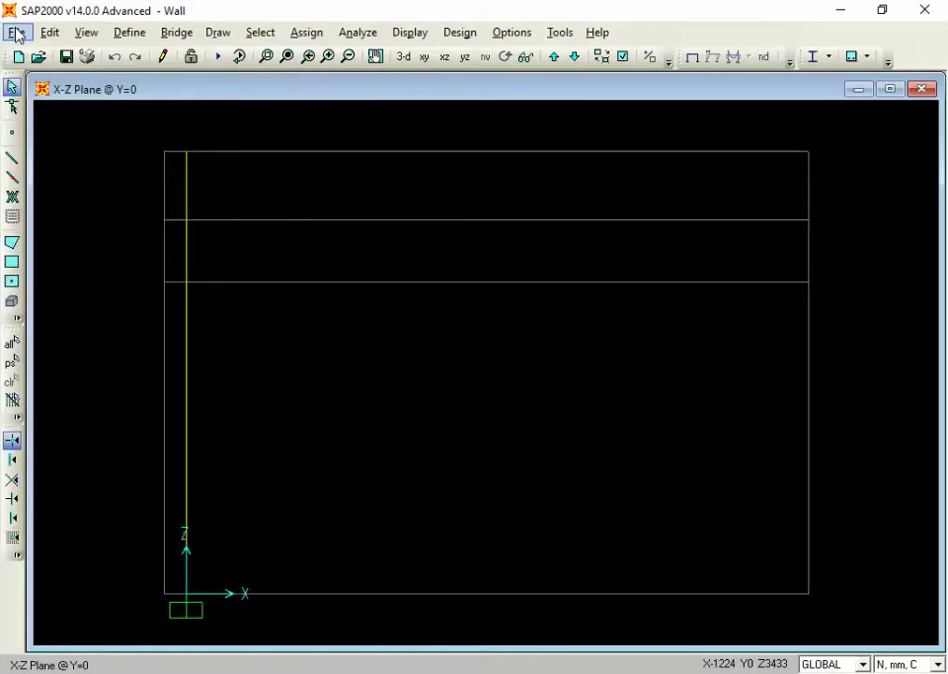
left_click(16, 33)
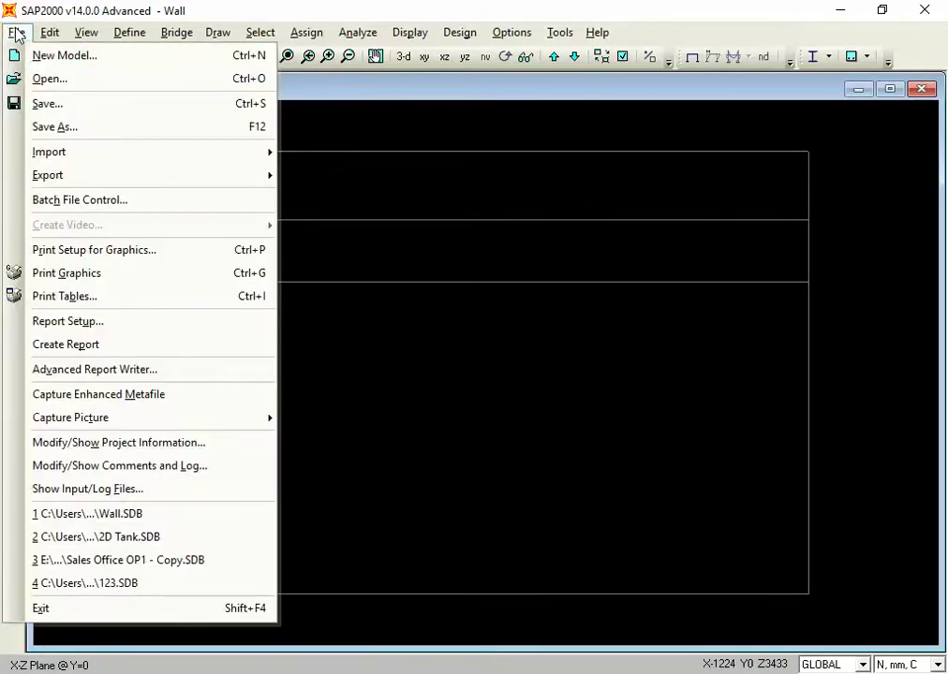
left_click(17, 33)
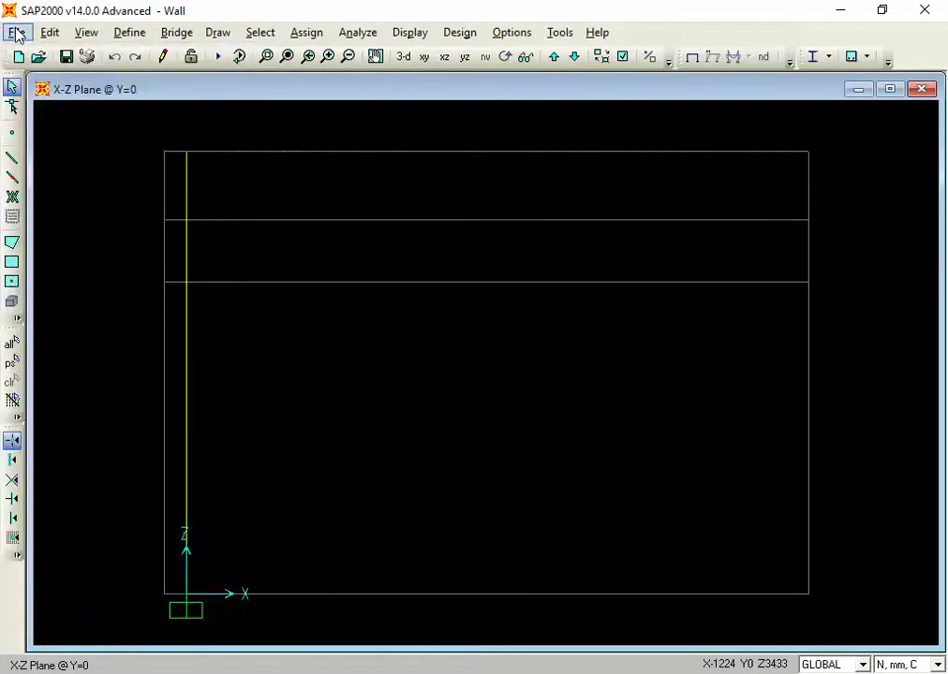
left_click(17, 34)
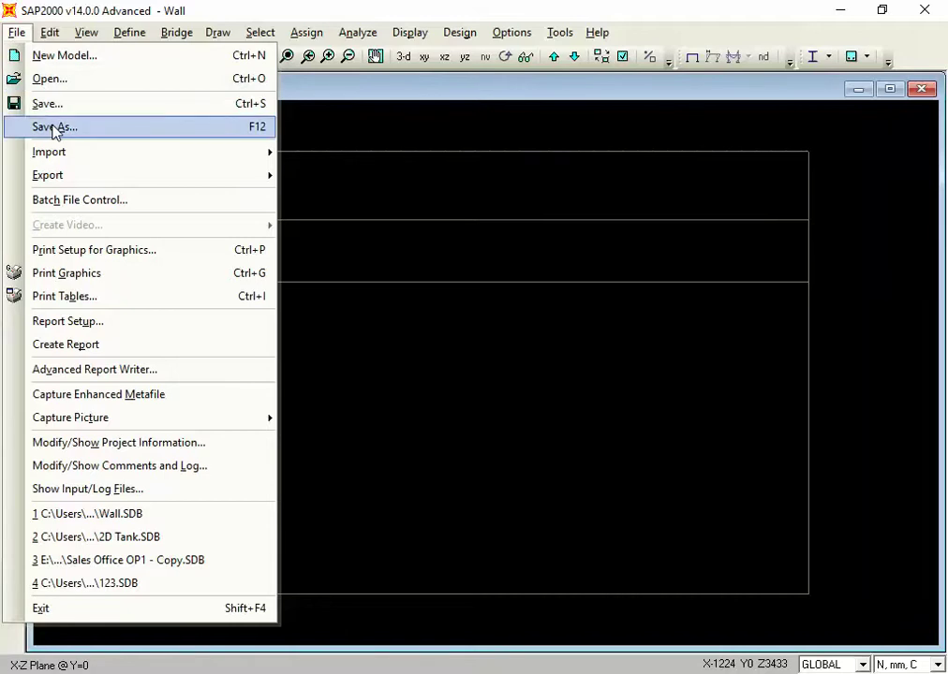
left_click(341, 139)
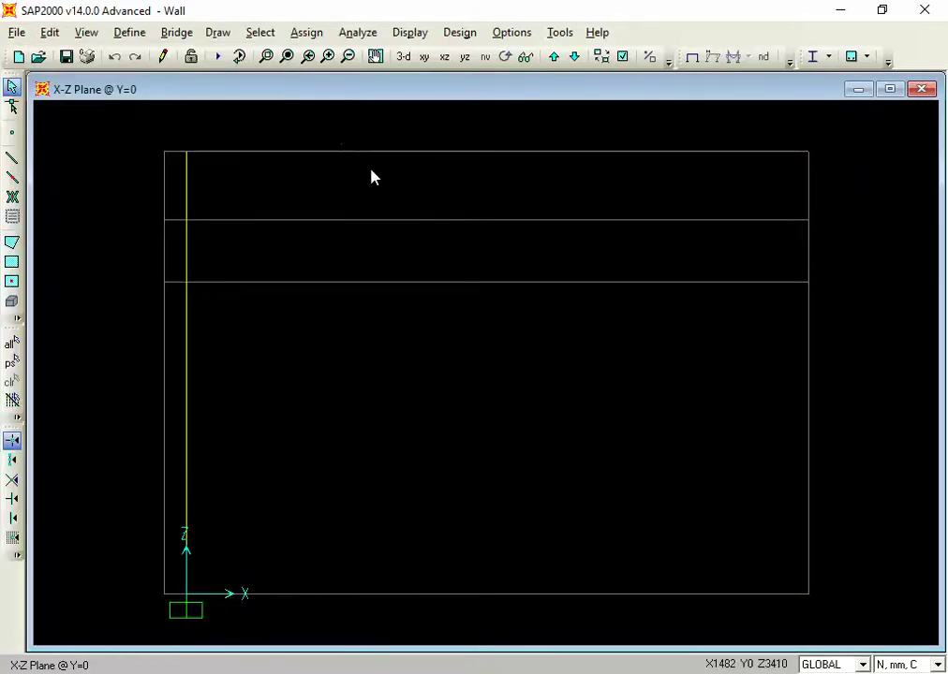
left_click(18, 34)
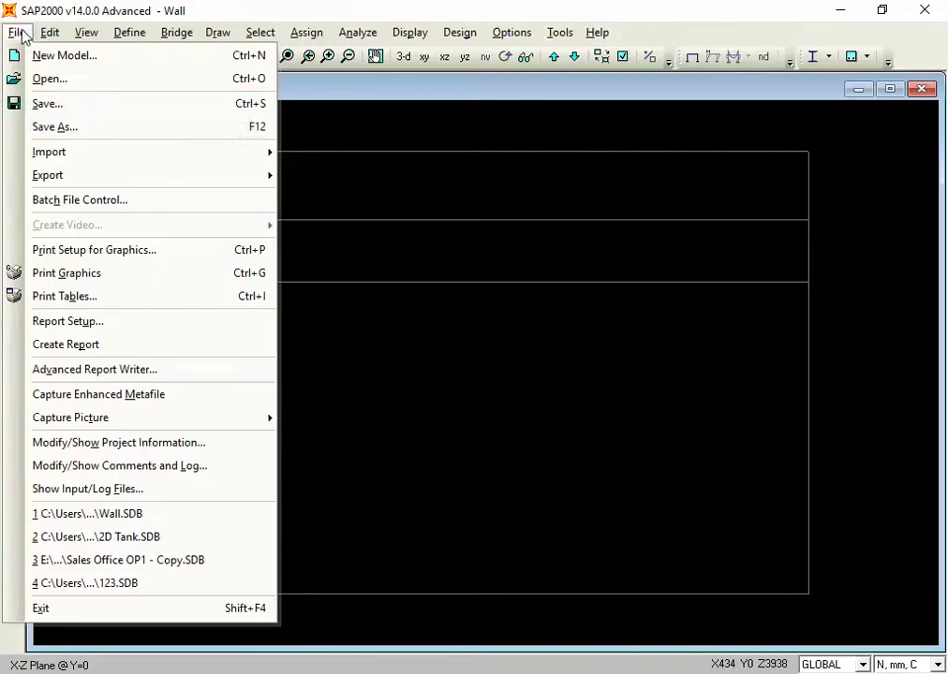
left_click(67, 129)
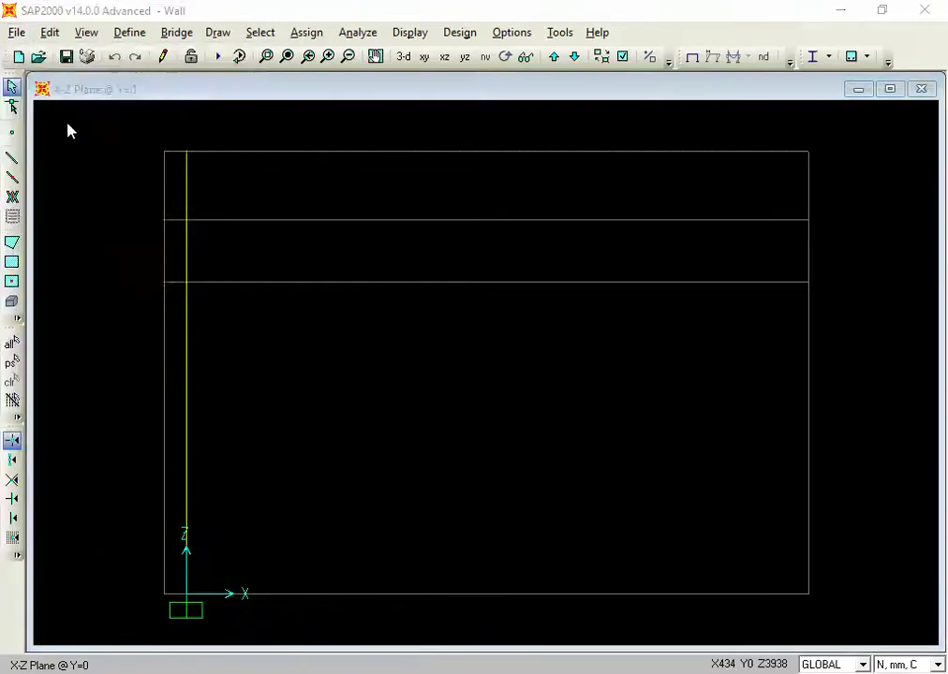
left_click(159, 316)
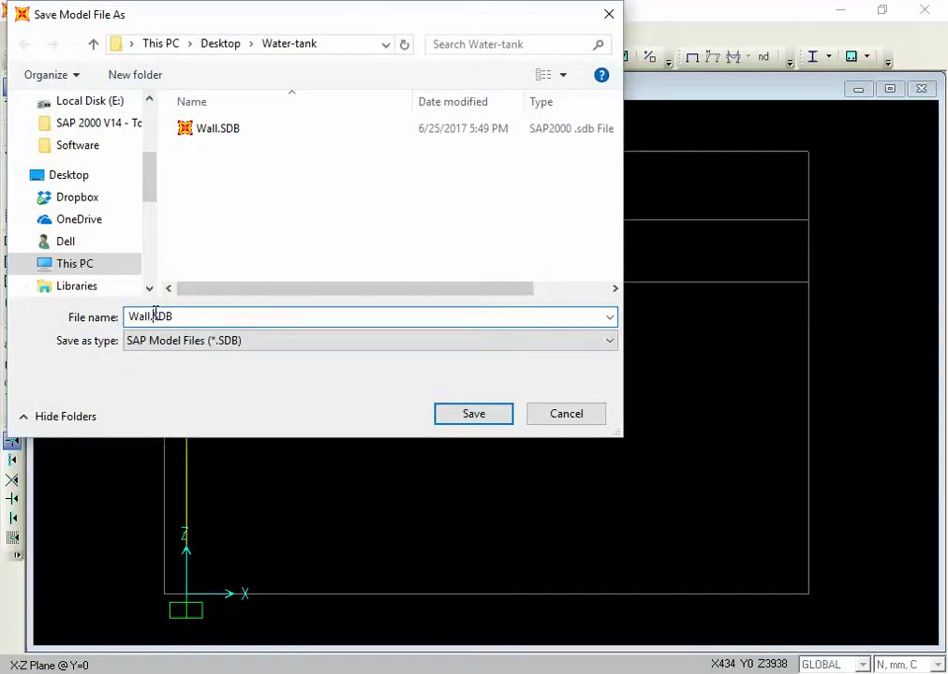
type("2")
key("Return")
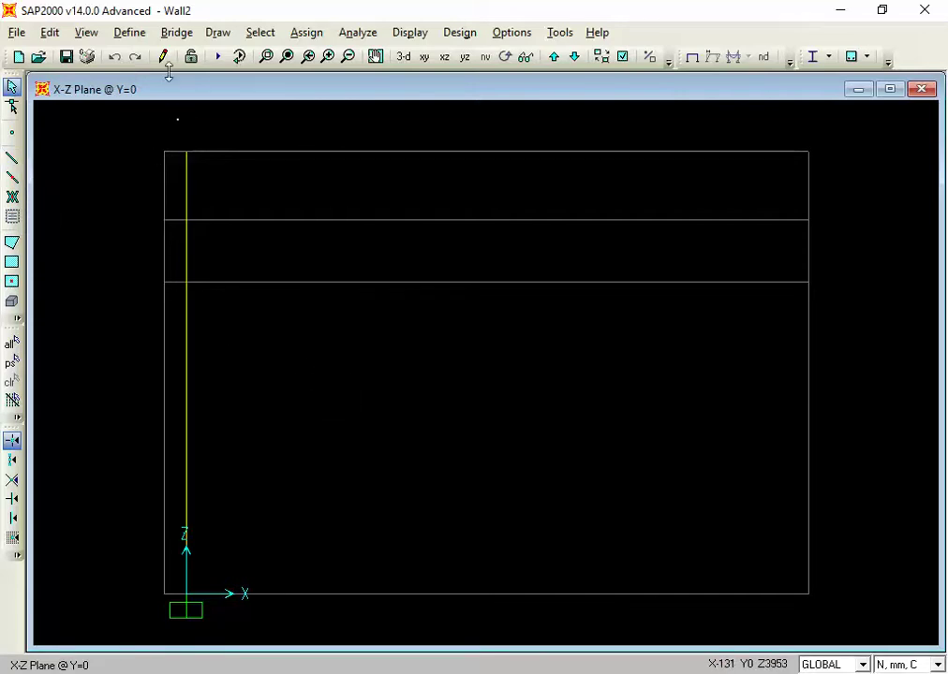
Step: Start a new rectangular concrete frame section and replace its default name with S
left_click(134, 38)
left_click(136, 41)
left_click(134, 38)
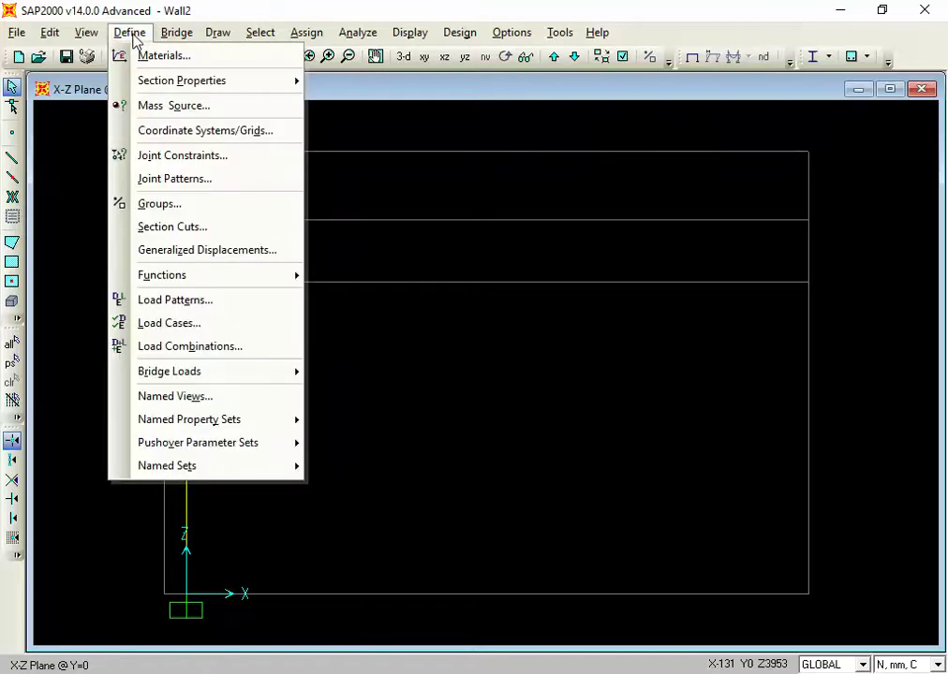
left_click(134, 37)
left_click(134, 38)
mouse_move(146, 85)
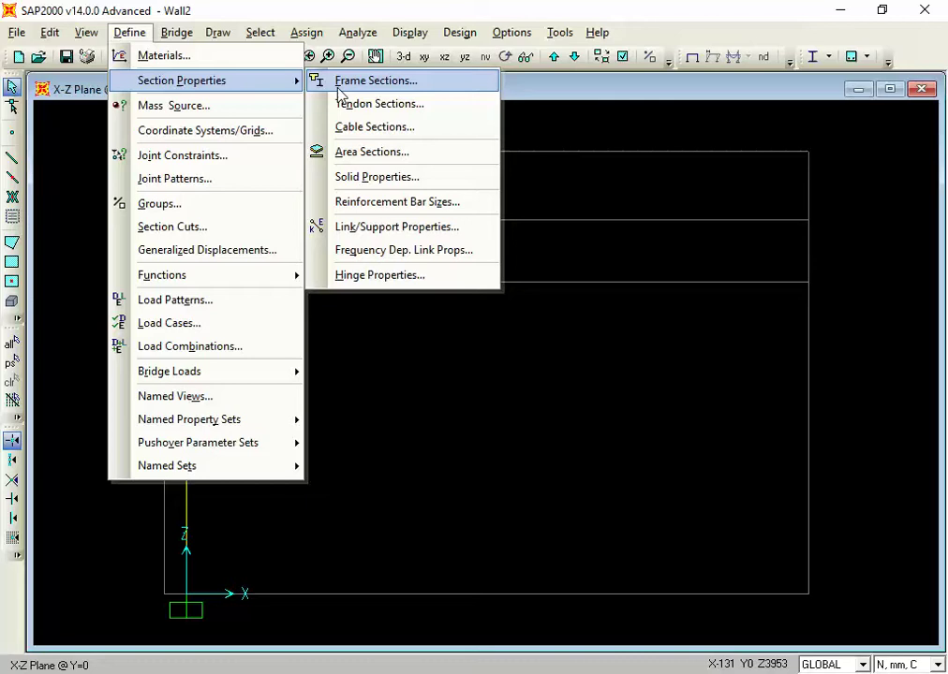
left_click(338, 88)
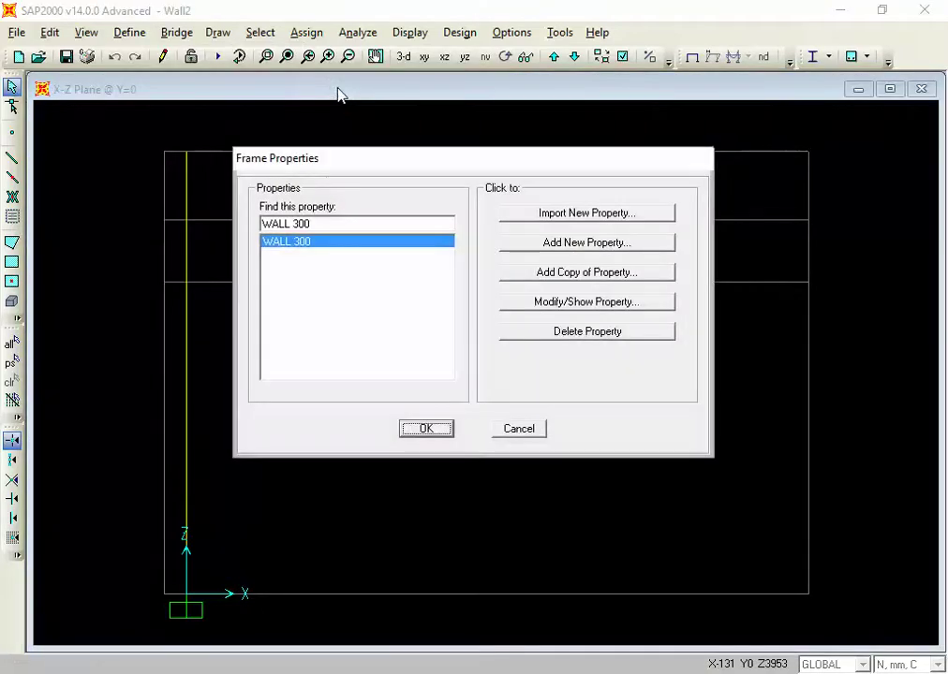
left_click(538, 249)
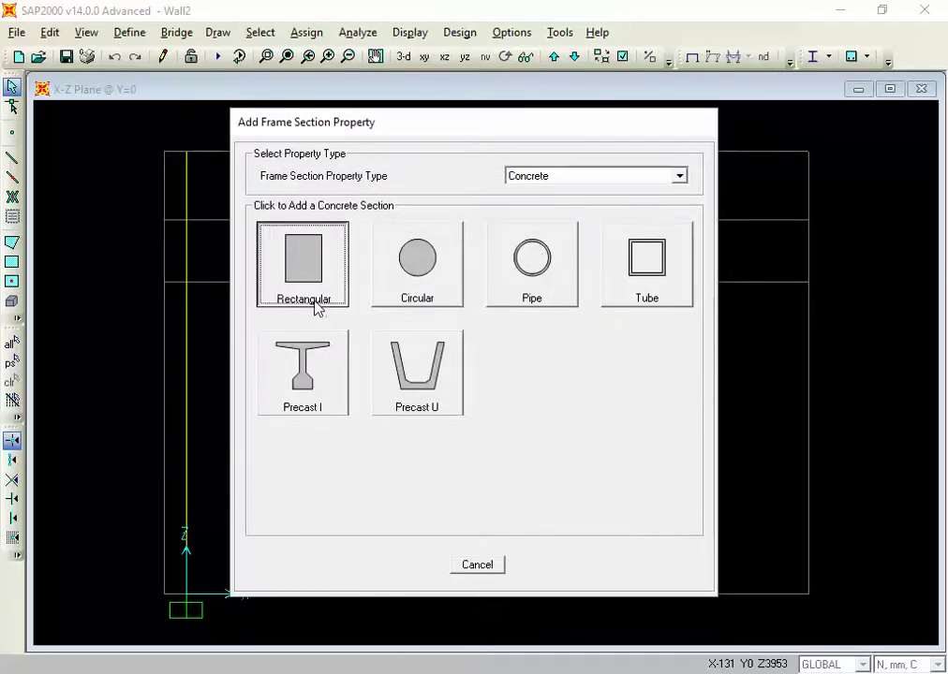
left_click(316, 307)
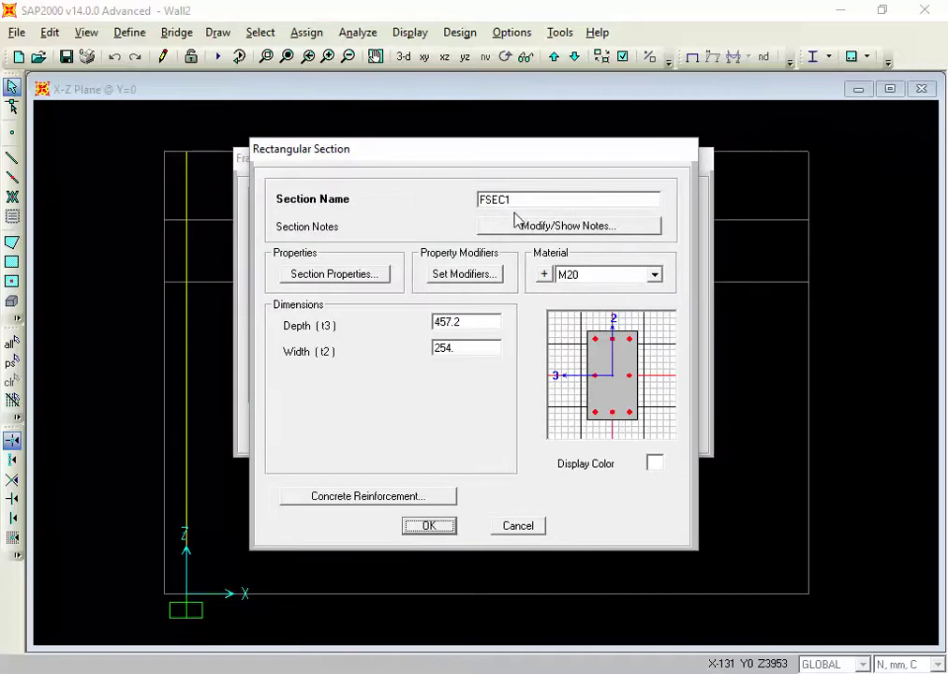
left_click_drag(517, 206, 459, 198)
type("S")
Step: Switch to AutoCAD and add a linear dimension for the roof slab's thickness at the right end wall in reservoir Section D-D
key("alt+Tab")
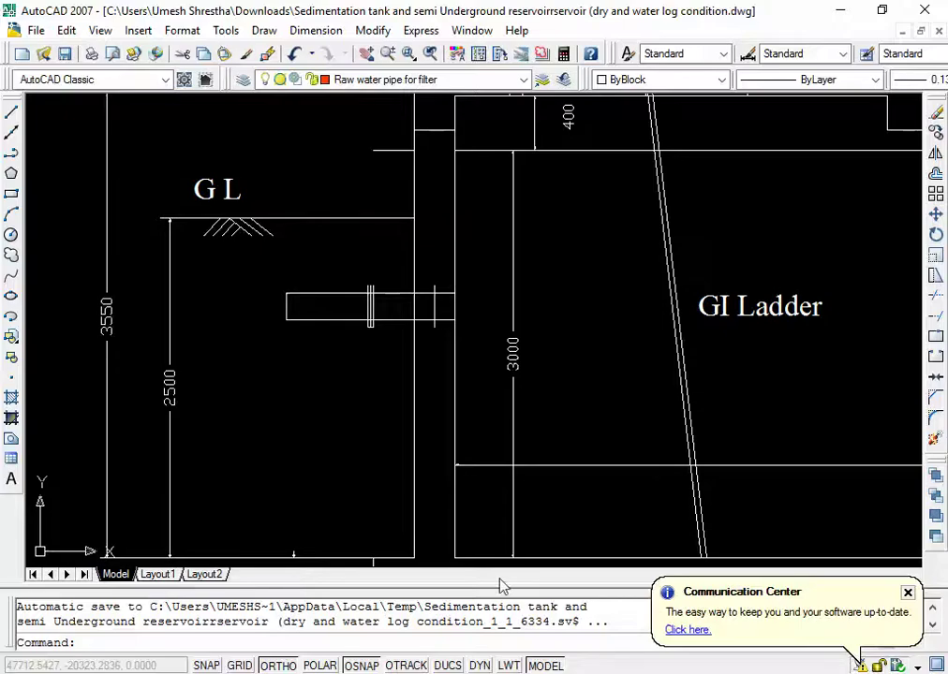
scroll(430, 399, "down", 4)
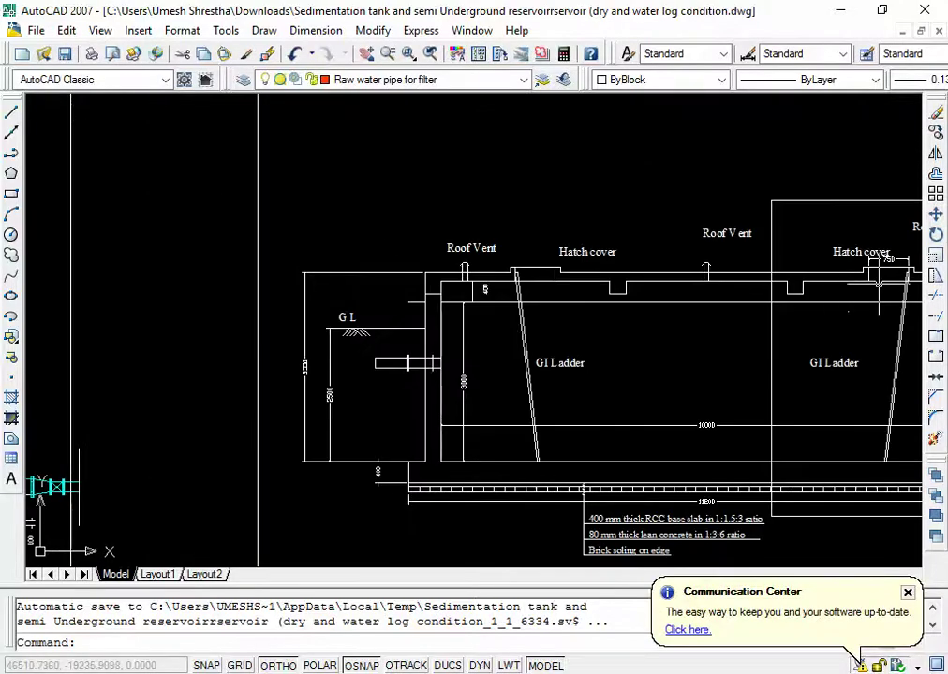
scroll(878, 281, "up", 2)
scroll(518, 329, "down", 5)
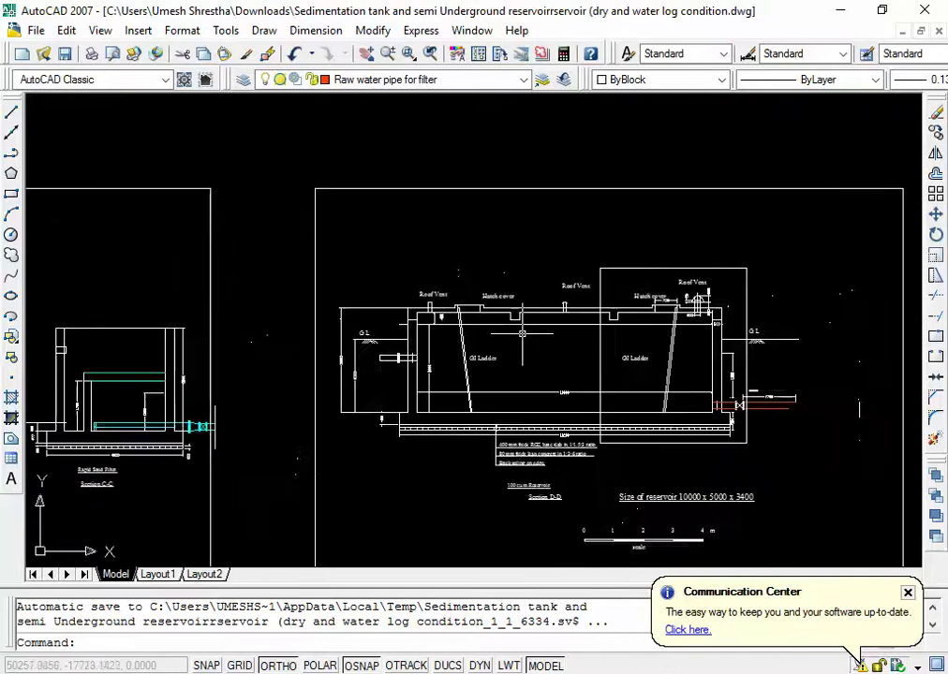
scroll(721, 316, "up", 3)
scroll(730, 314, "up", 5)
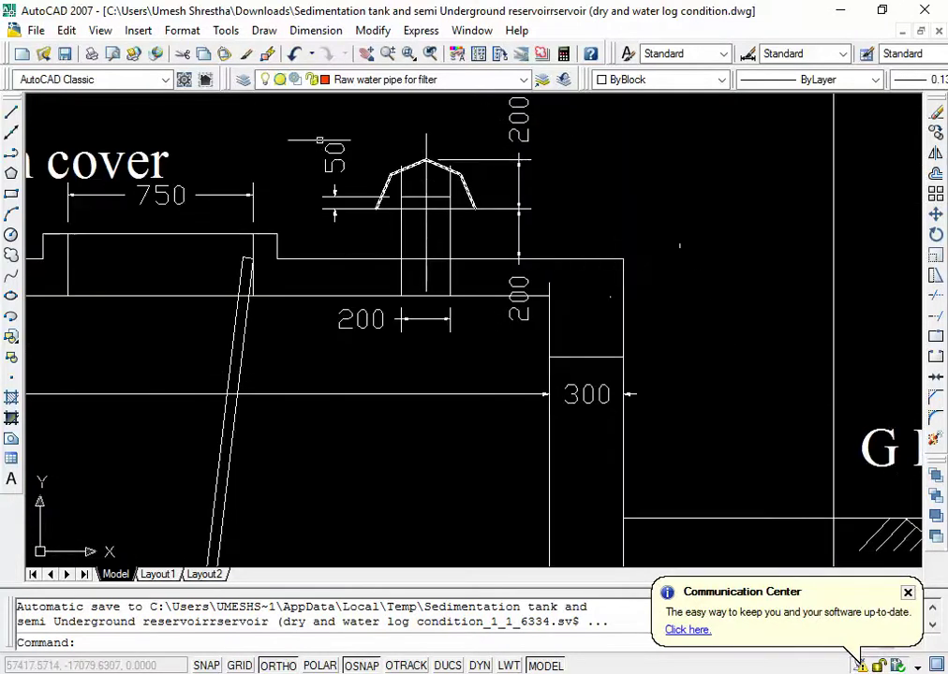
left_click(317, 31)
left_click(277, 83)
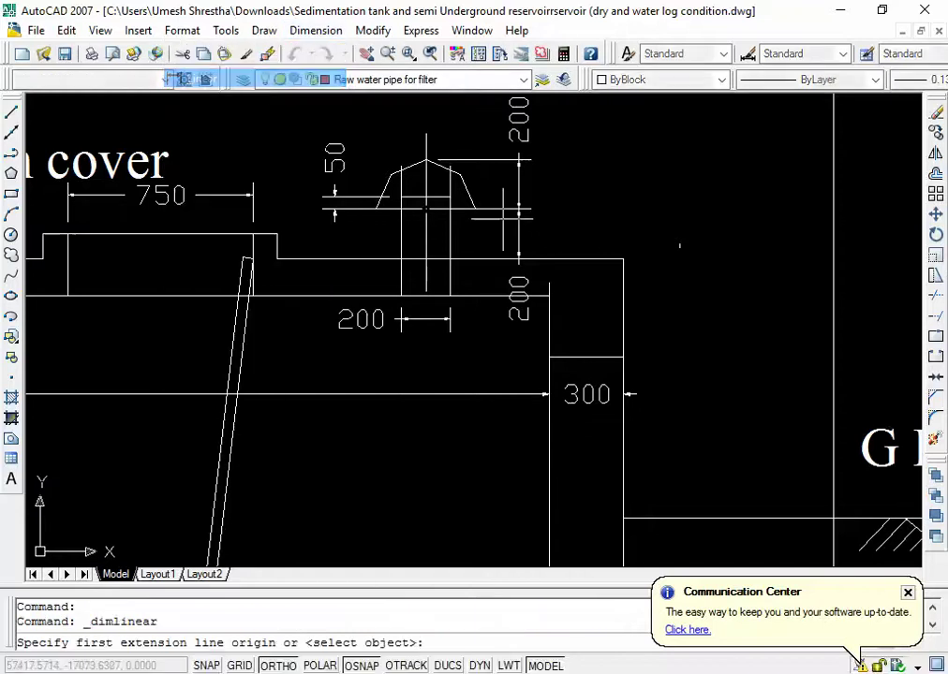
left_click(548, 283)
left_click(622, 258)
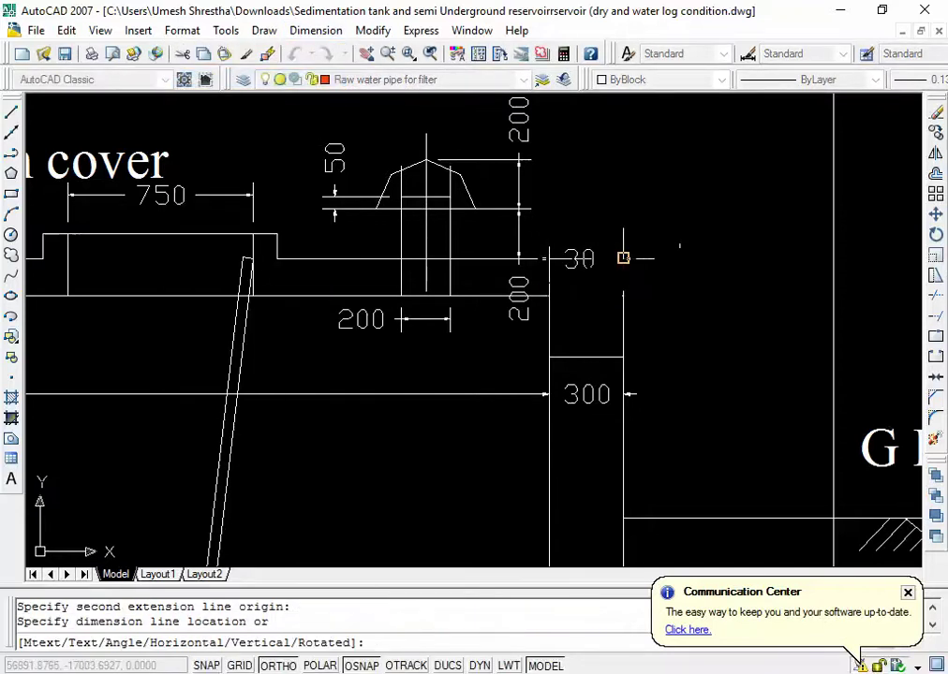
left_click(724, 286)
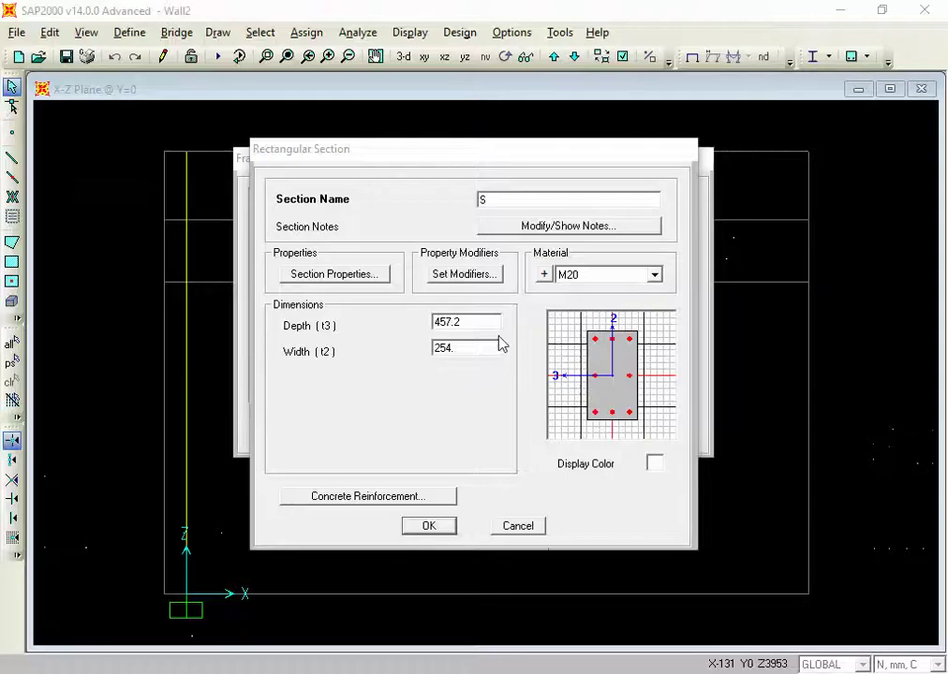
Step: Name the new rectangular concrete section Slab and set its depth to 150 mm and width to 1000 mm
left_click(496, 199)
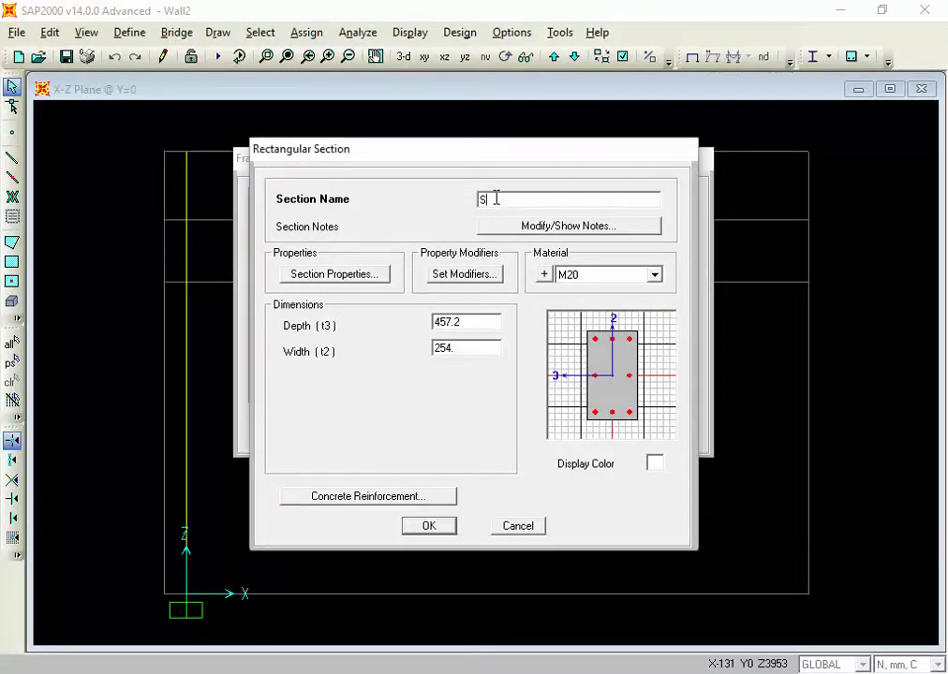
type("lab")
double_click(468, 321)
type("15")
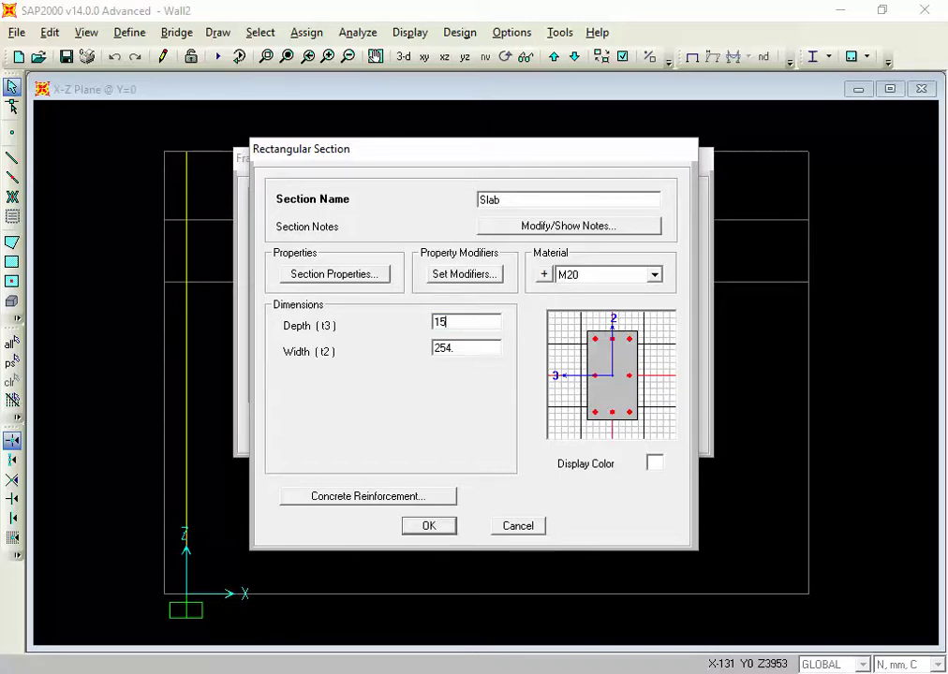
type("0")
key("Tab")
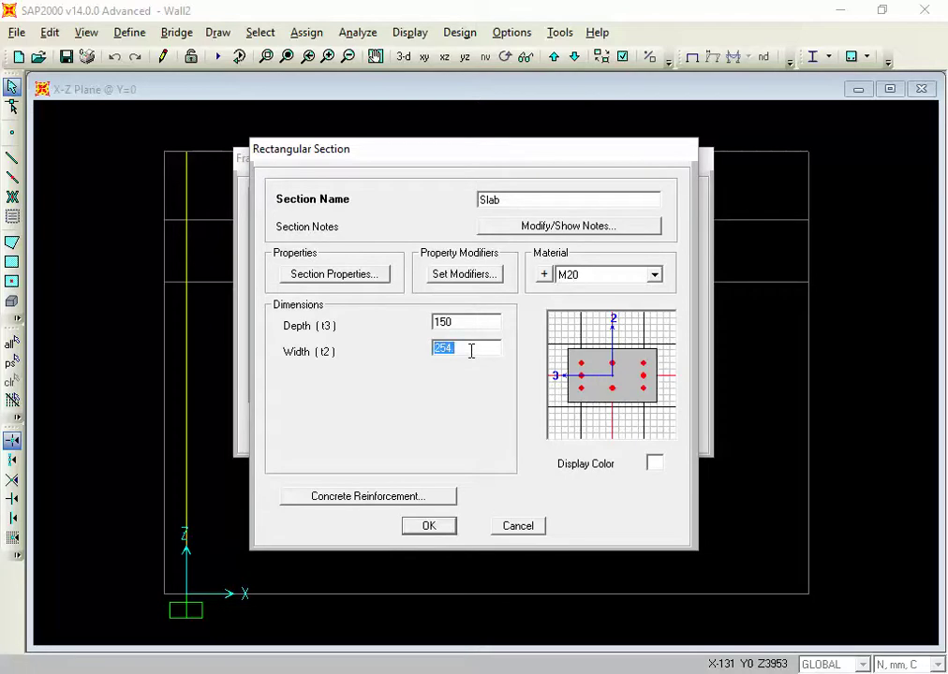
type("1000")
left_click(468, 323)
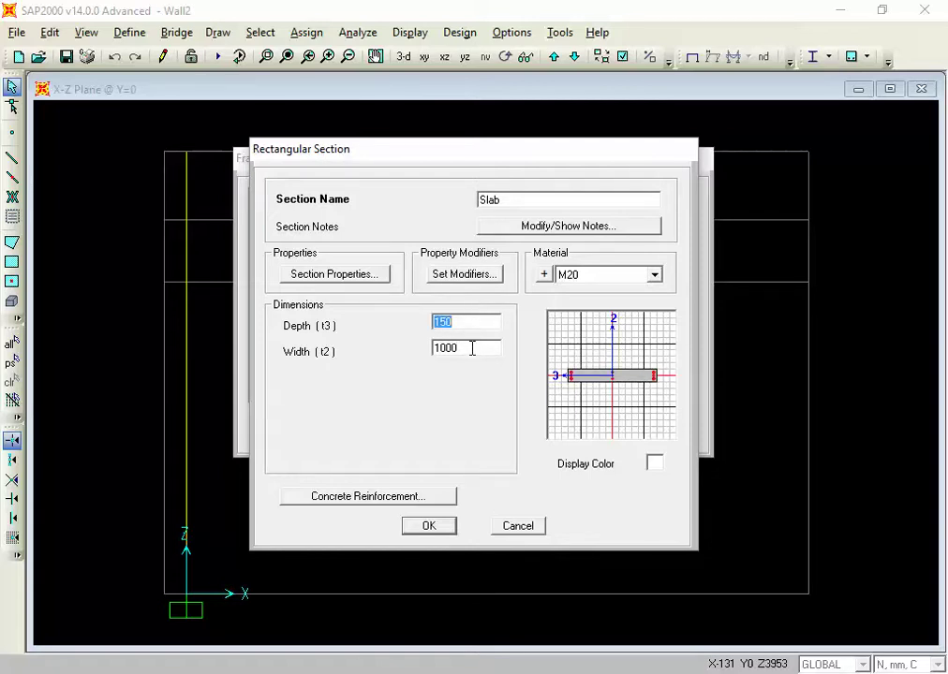
left_click(476, 347)
left_click(477, 325)
left_click(474, 348)
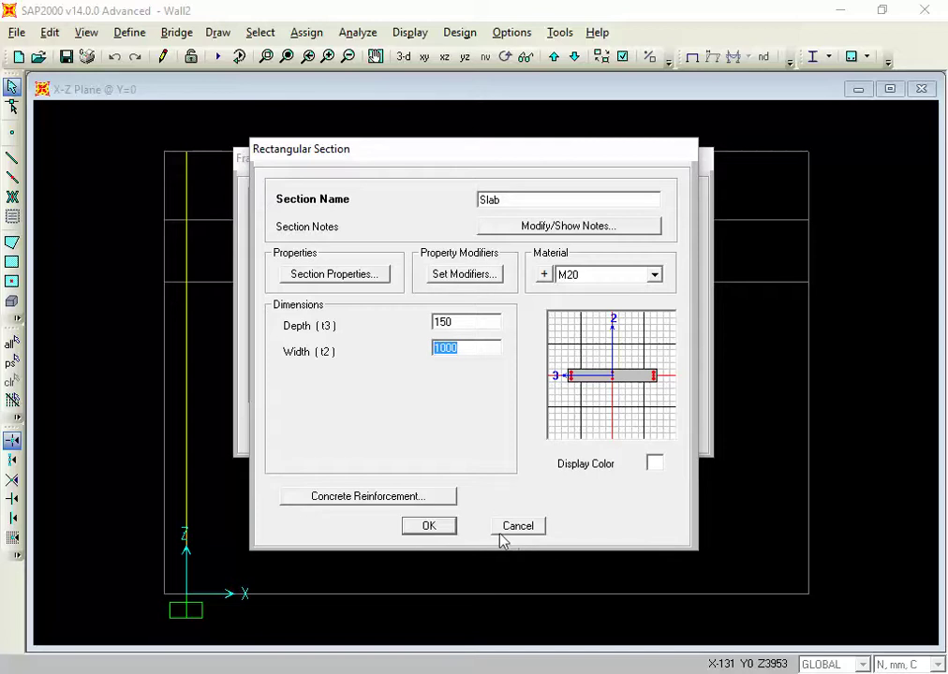
Step: Add the 150 mm thickness to the slab section's name so that it reads Slab150
left_click(506, 202)
type("150")
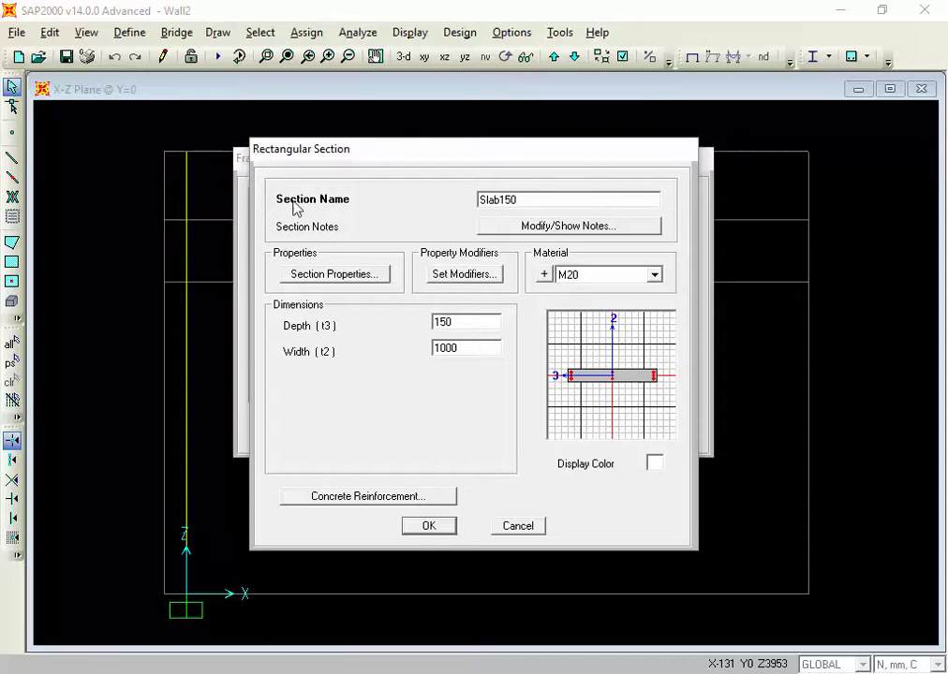
Step: Discard the unfinished Slab150 section definition and close the frame properties without changes
left_click(518, 525)
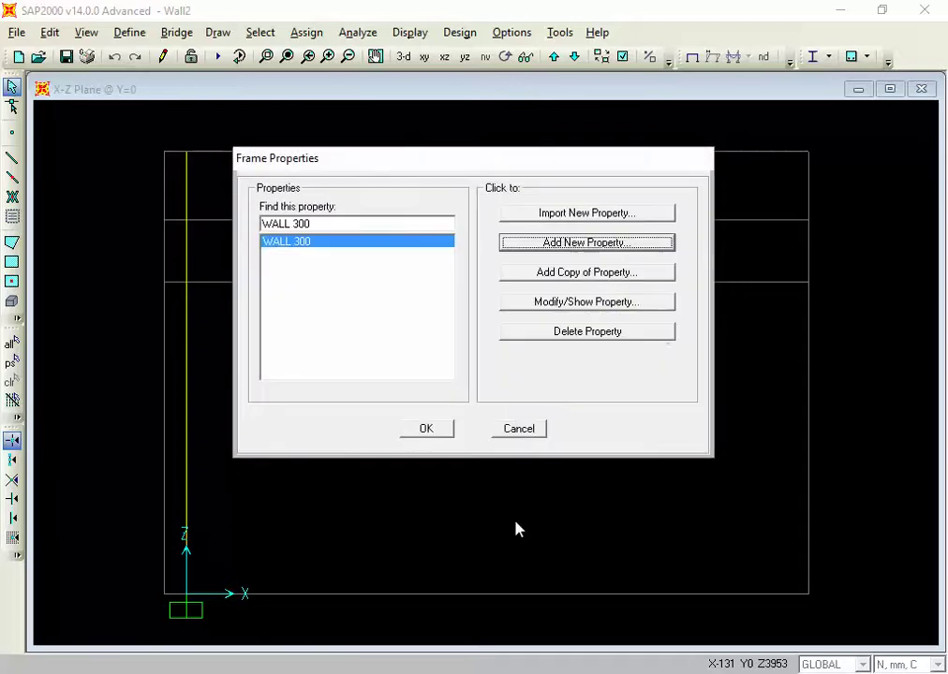
left_click(527, 435)
left_click(129, 34)
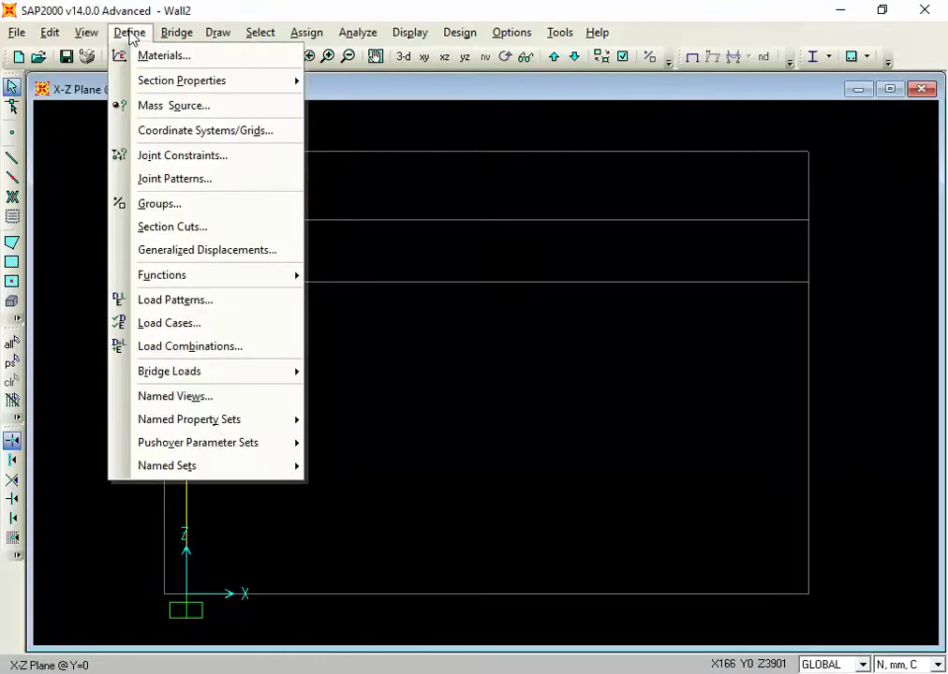
left_click(130, 35)
Step: Add a new rectangular concrete frame section named Slab150
left_click(130, 34)
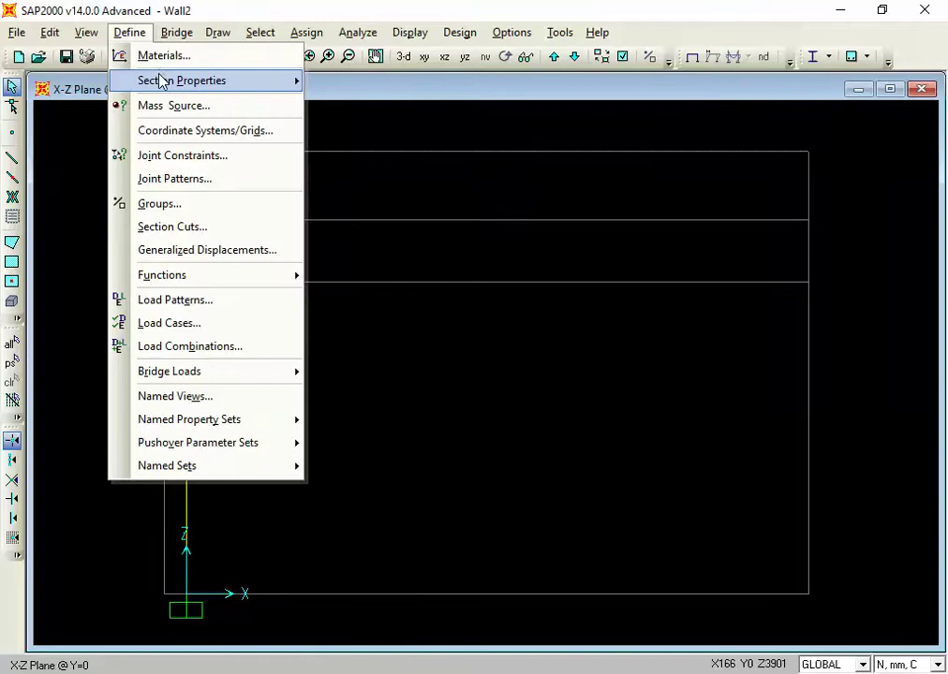
mouse_move(160, 80)
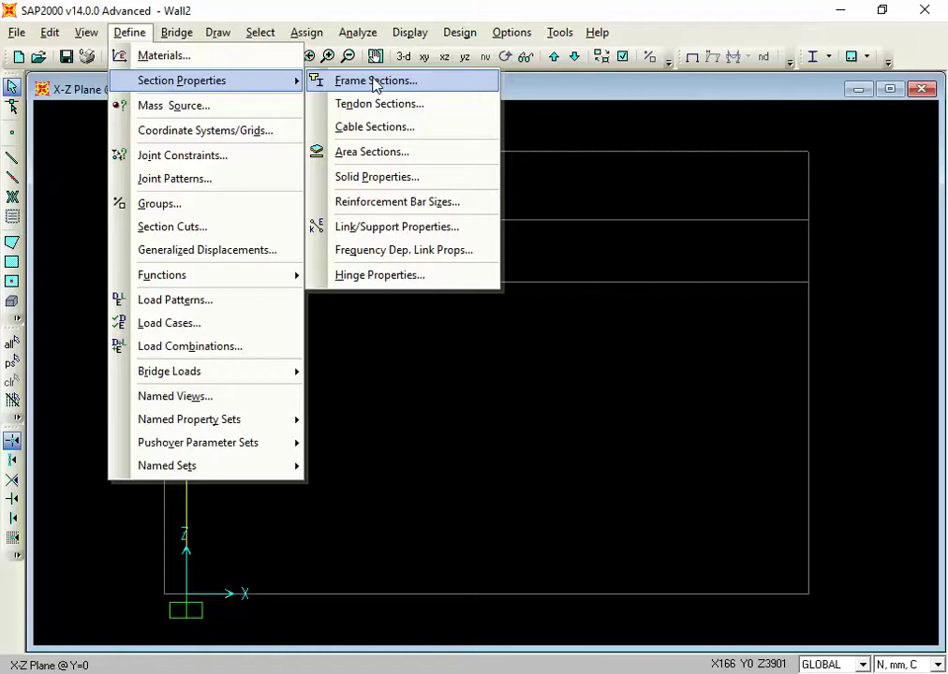
left_click(375, 81)
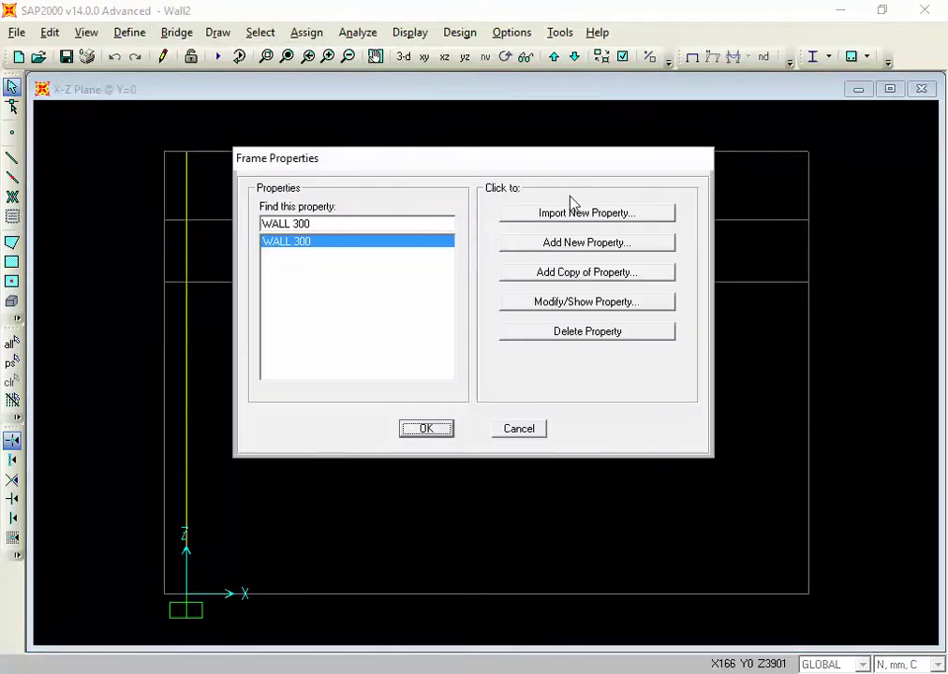
left_click(555, 246)
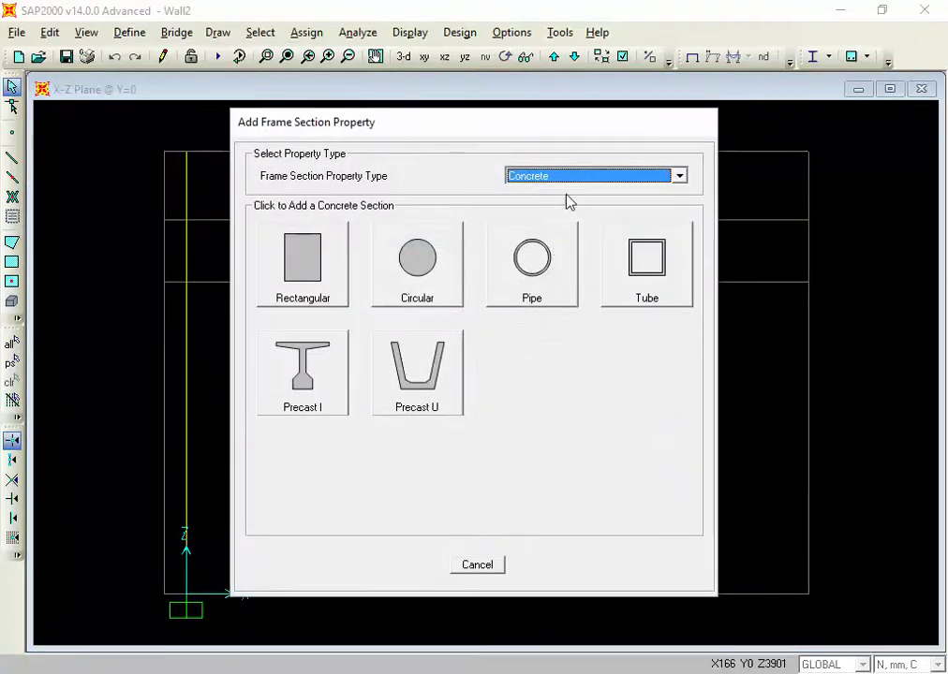
left_click(337, 279)
double_click(524, 197)
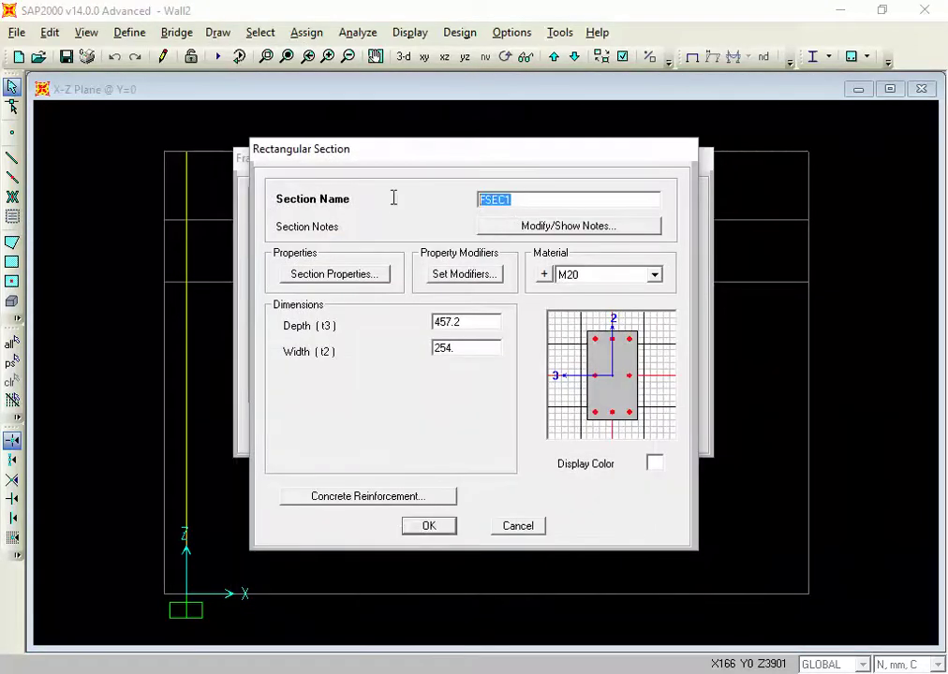
type("Slab1")
type("50")
Step: Set the Slab150 section's depth (t3) to 150 mm and its width (t2) to 1000 mm
double_click(463, 321)
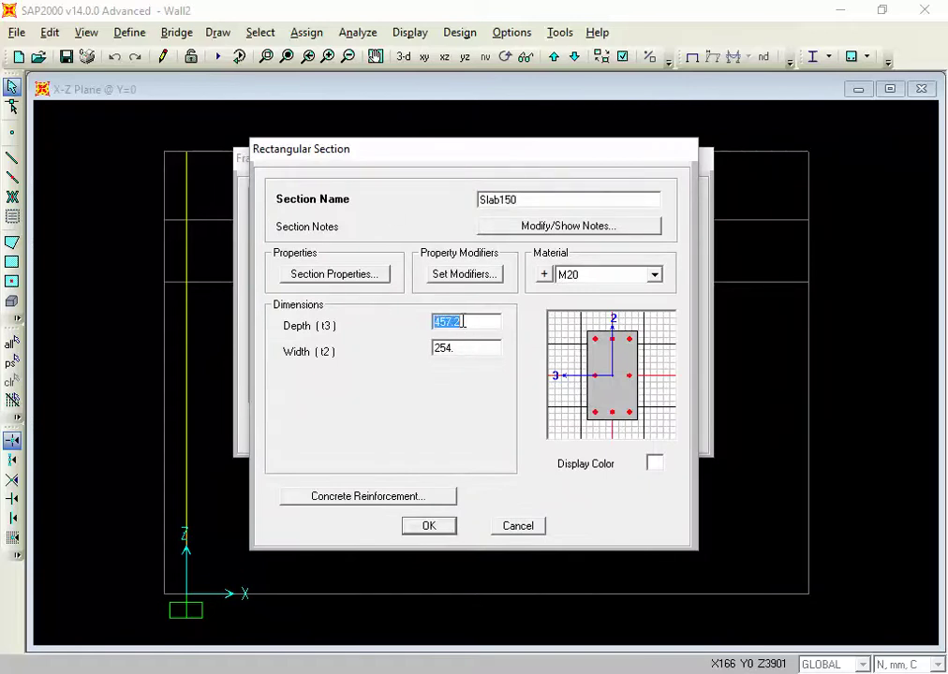
type("150")
double_click(474, 349)
type("1")
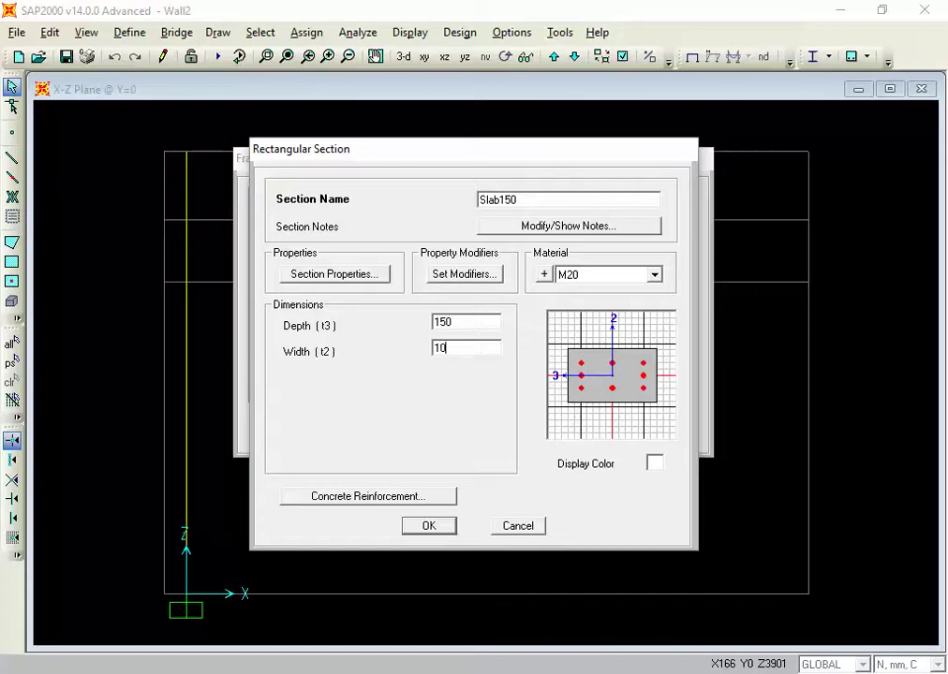
double_click(475, 324)
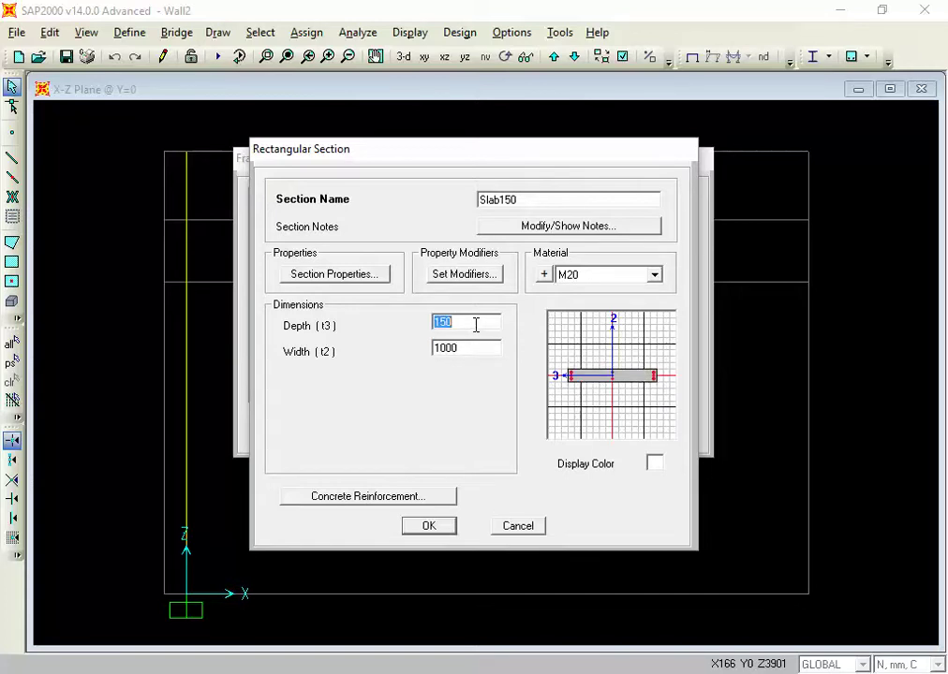
left_click(476, 324)
double_click(474, 351)
double_click(474, 322)
double_click(469, 348)
double_click(469, 322)
double_click(467, 349)
double_click(453, 323)
Step: Set the design type in Slab150's concrete reinforcement data to Beam (M3 Design Only)
left_click(392, 503)
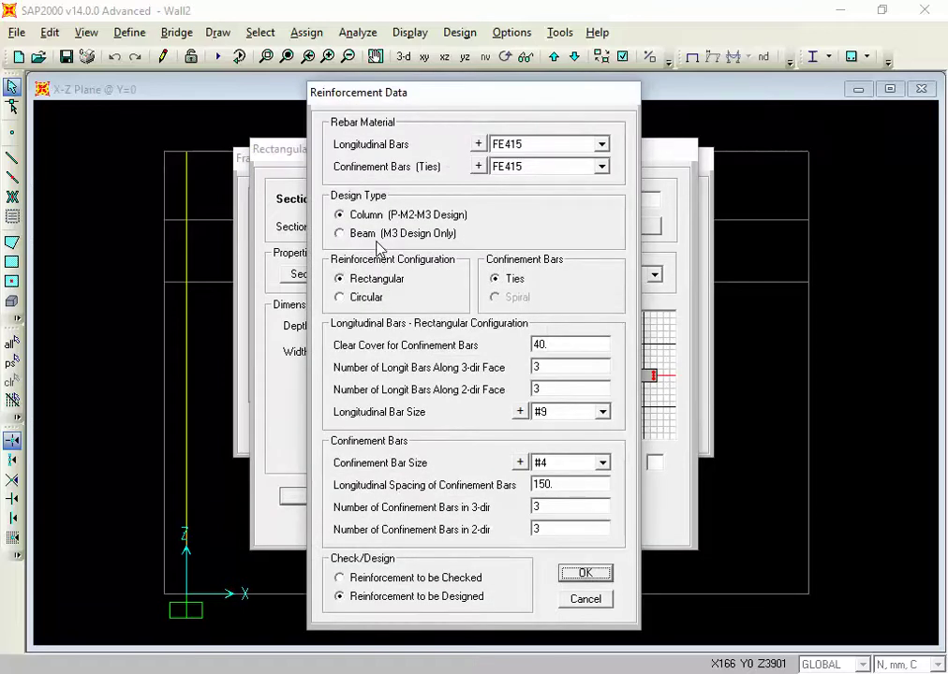
left_click(374, 236)
left_click_drag(534, 280, 583, 281)
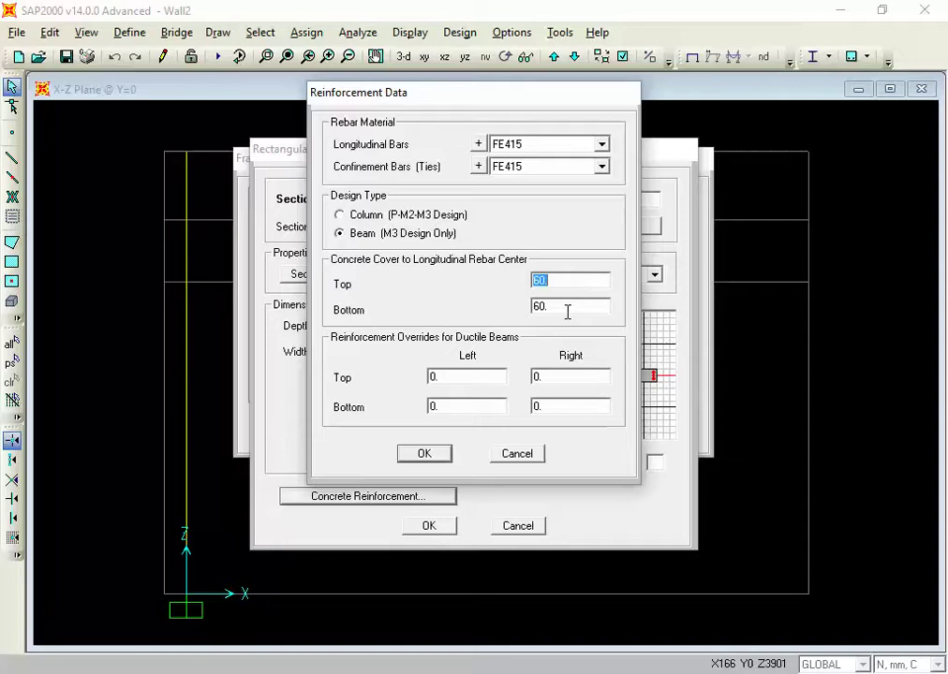
double_click(567, 311)
double_click(563, 284)
double_click(561, 309)
double_click(559, 282)
double_click(558, 307)
Step: Set the top and bottom concrete cover to the longitudinal rebar center to 35 mm and save the Slab150 section
double_click(559, 282)
type("35")
double_click(566, 305)
type("35")
double_click(476, 379)
double_click(468, 406)
left_click(436, 455)
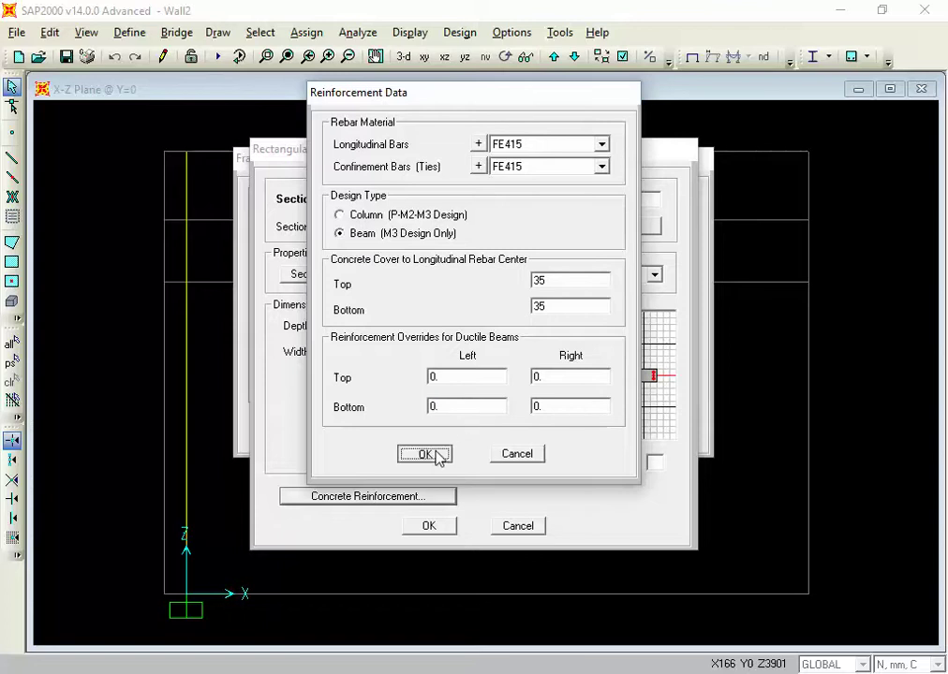
left_click(436, 456)
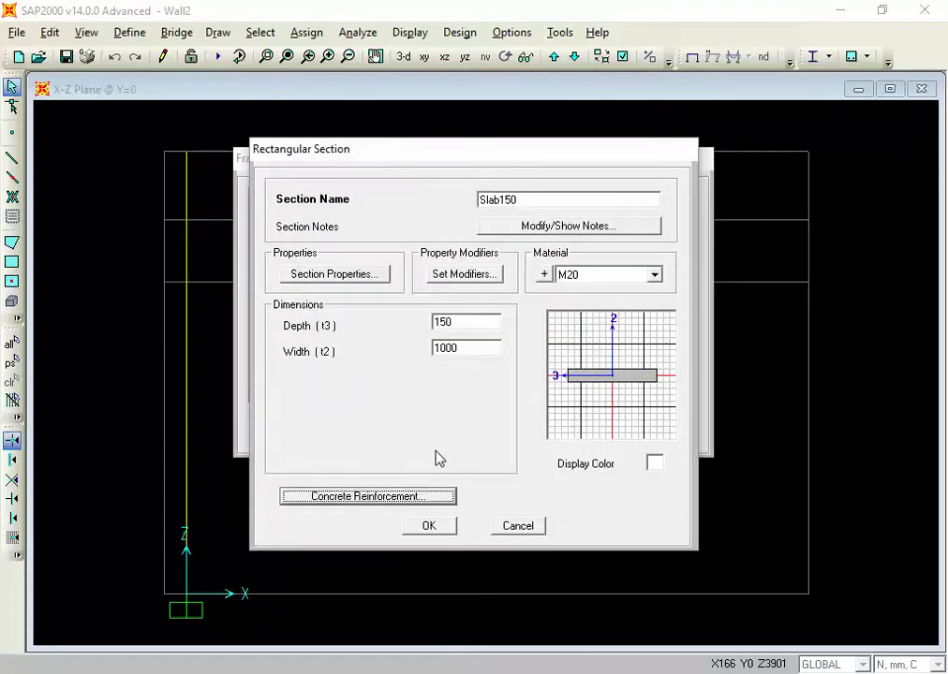
left_click(437, 528)
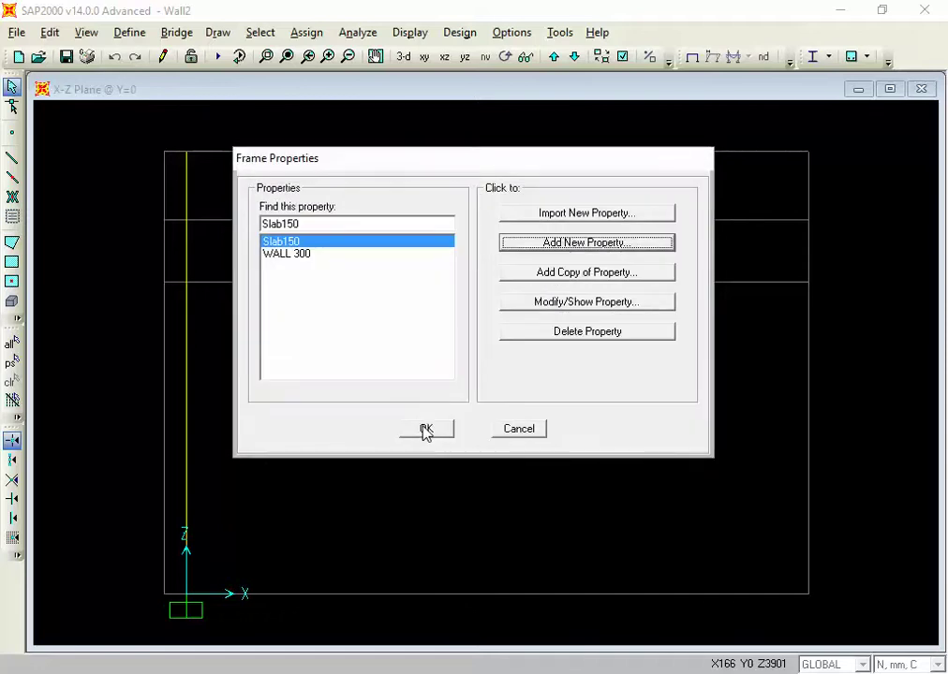
left_click(423, 432)
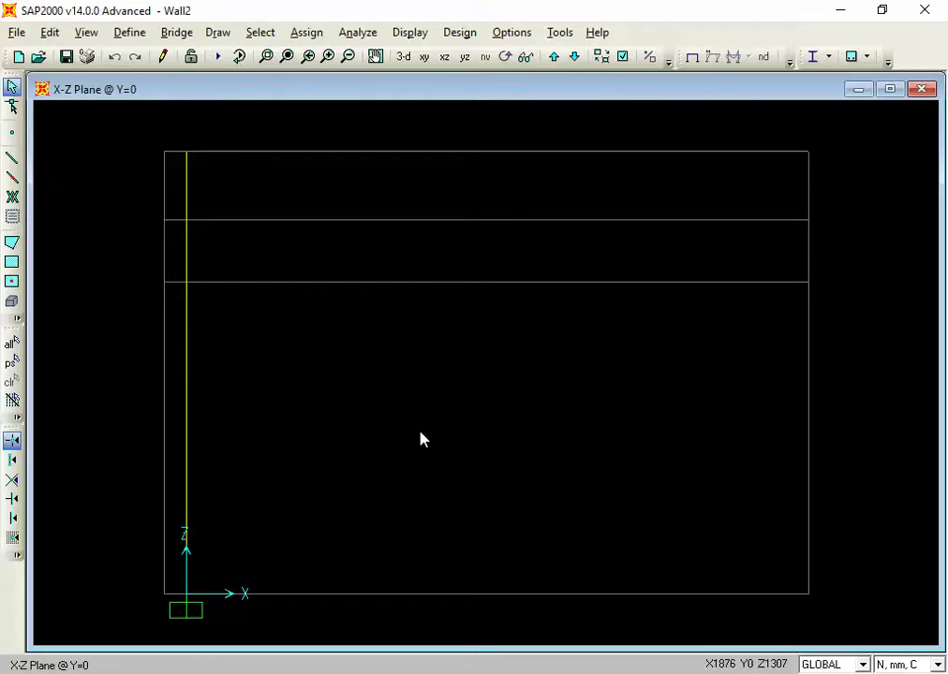
Step: Draw a vertical WALL 300 frame along the X=5000 grid line from Z=0 up to the top grid line
left_click(11, 157)
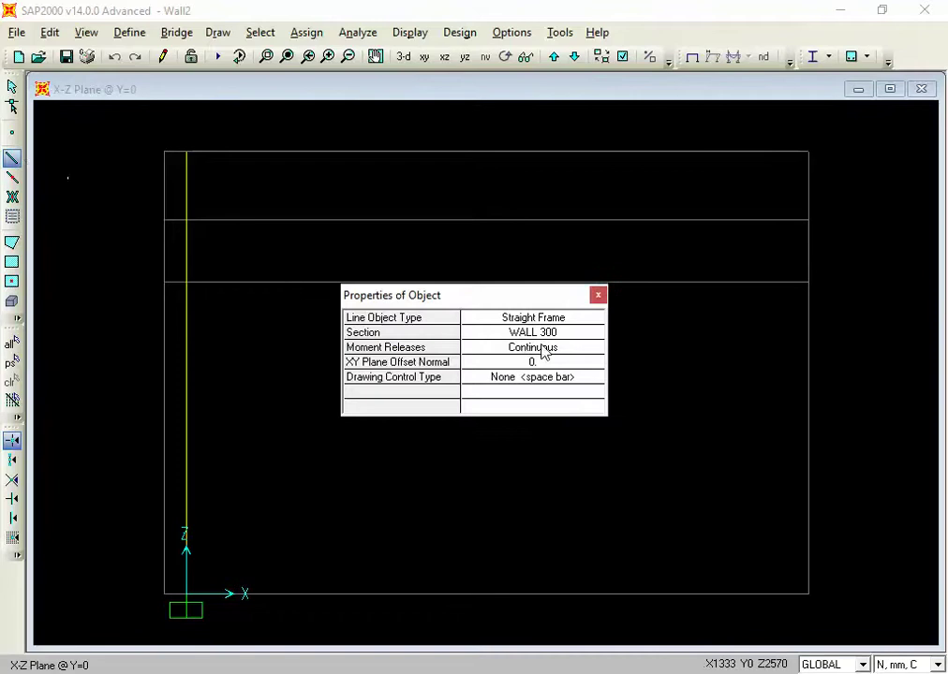
left_click(597, 295)
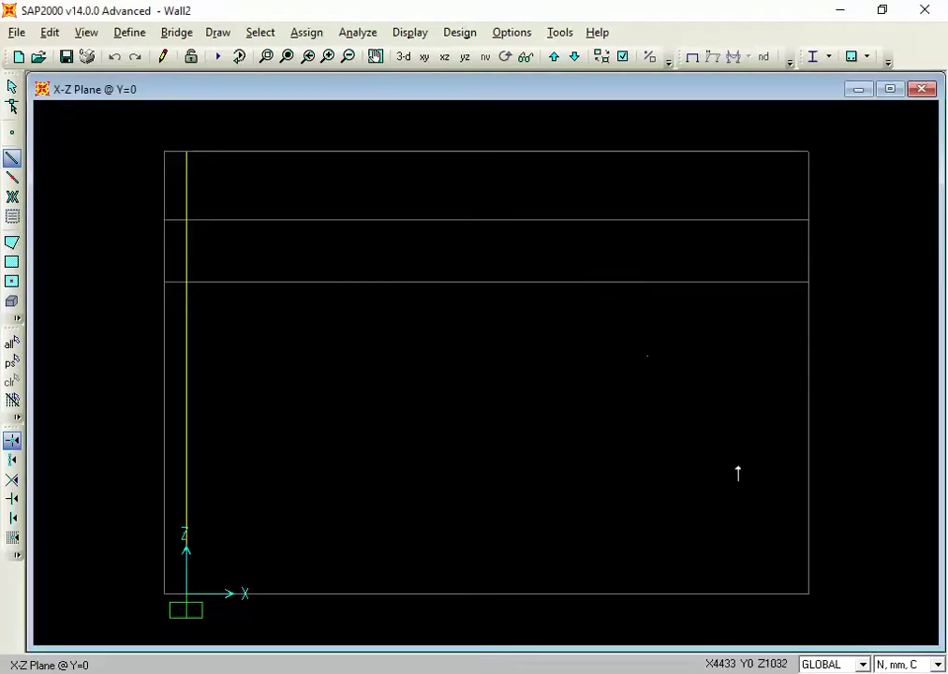
left_click(809, 594)
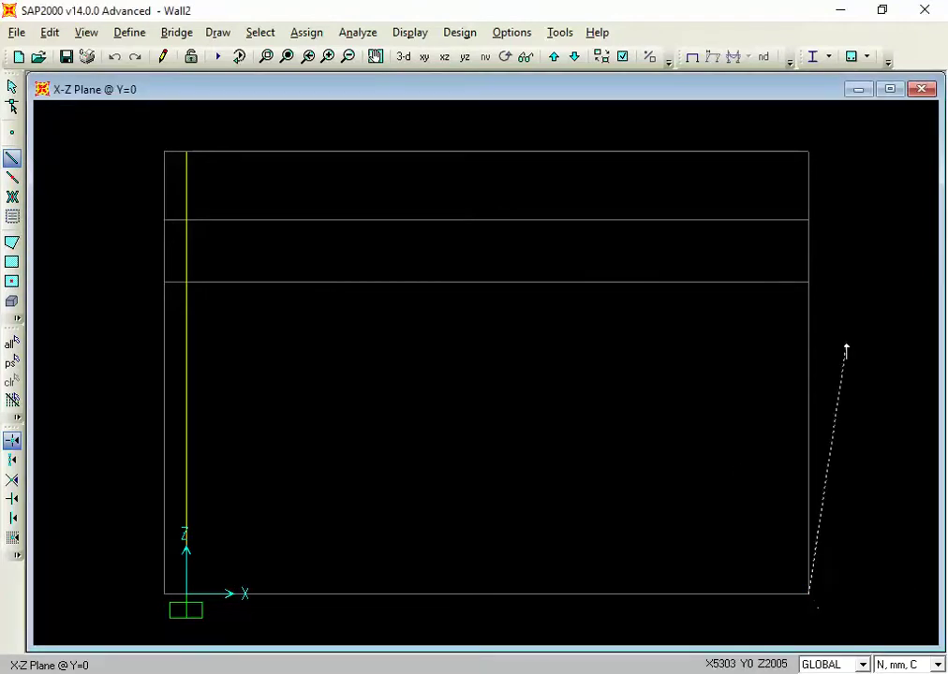
left_click(809, 152)
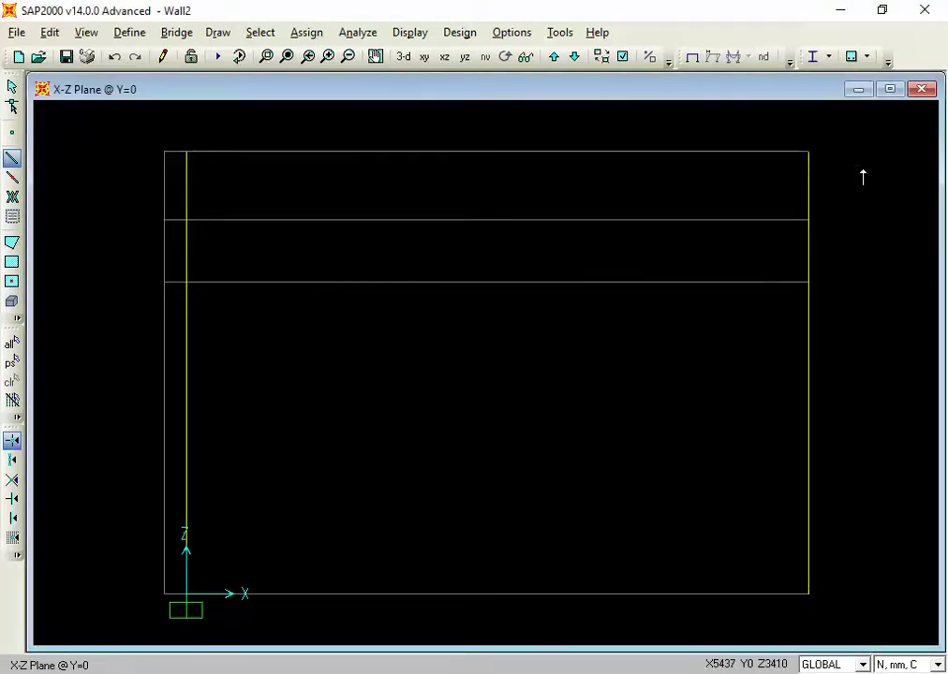
Step: Draw a horizontal Slab150 frame member along the top grid line, connecting the tops of the two walls
left_click(12, 159)
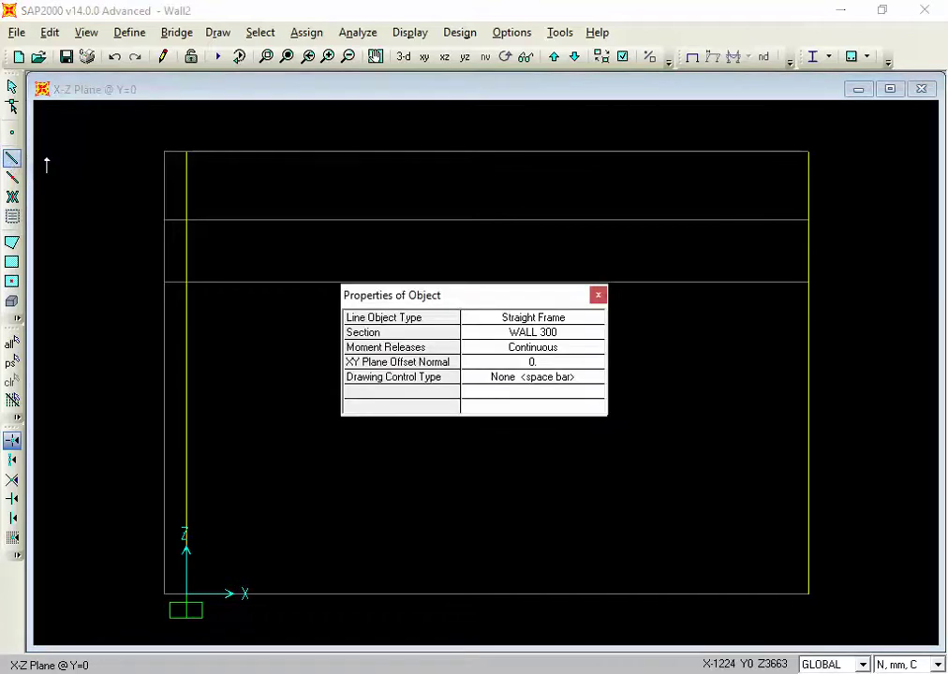
left_click(487, 334)
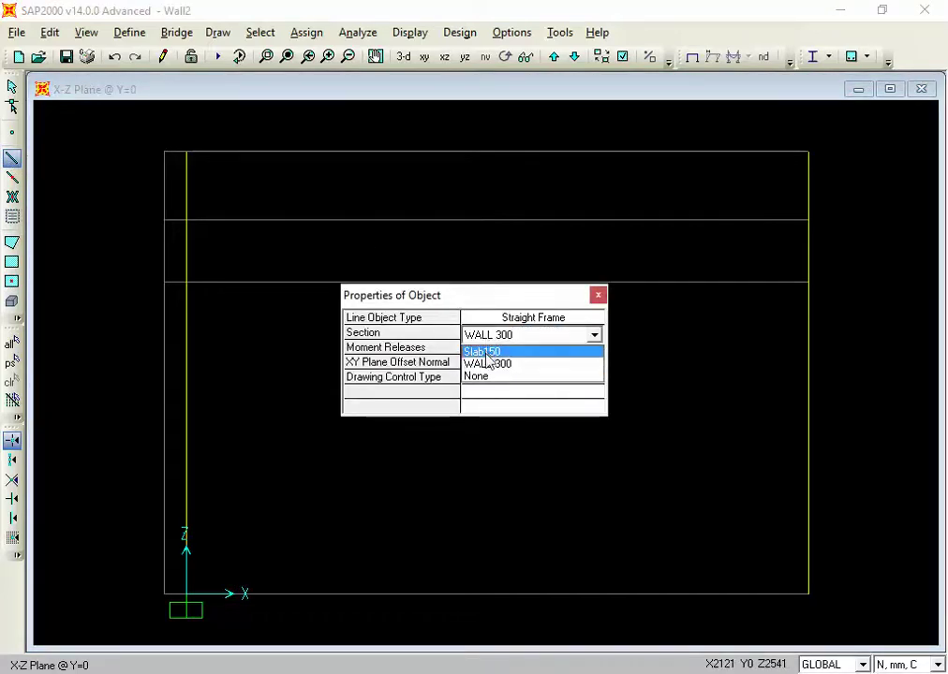
left_click(484, 352)
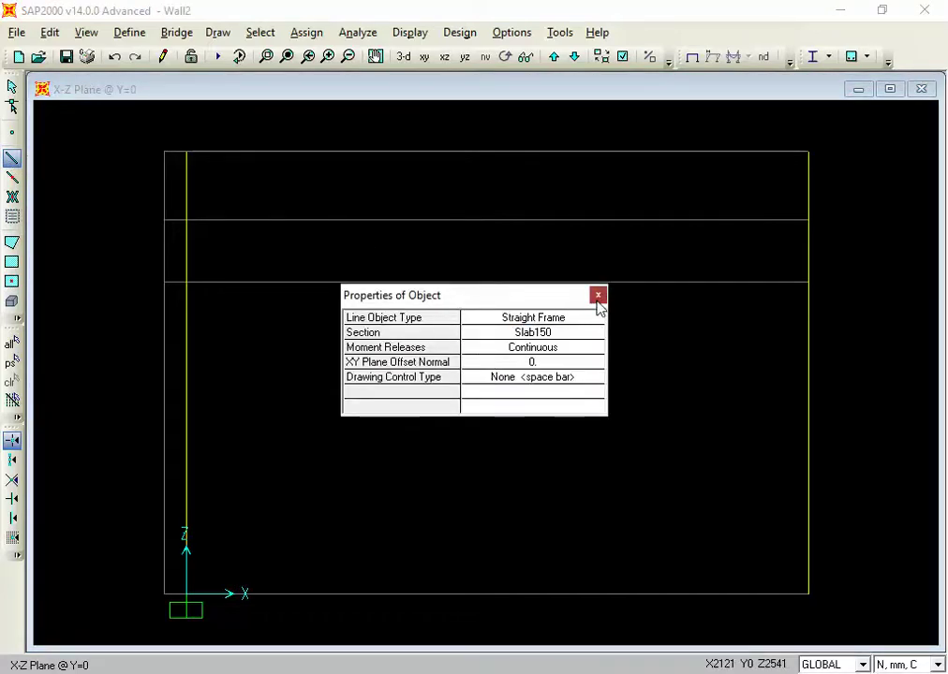
left_click(597, 299)
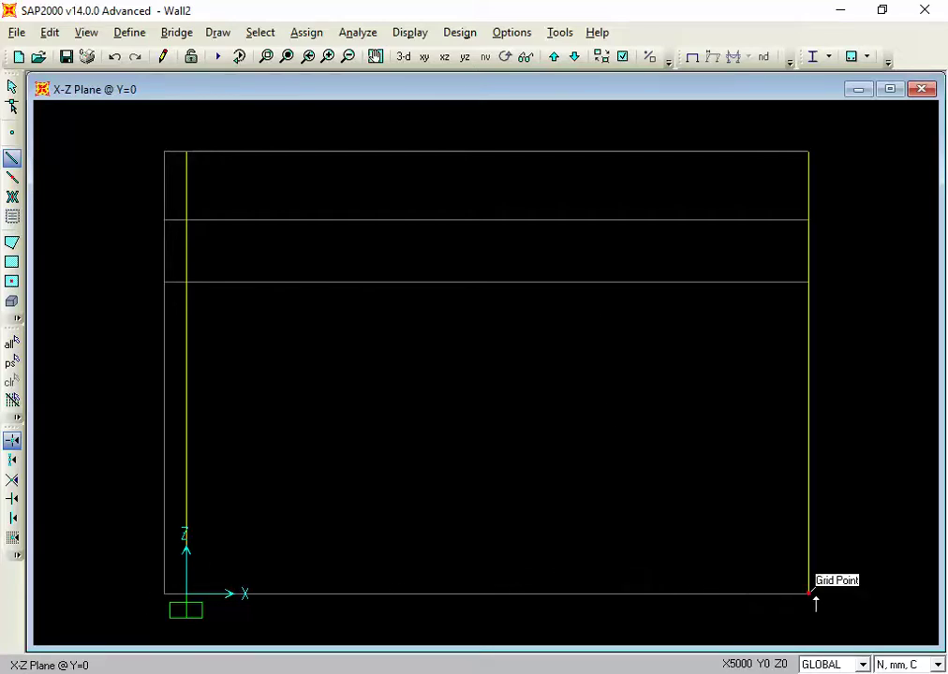
left_click(187, 152)
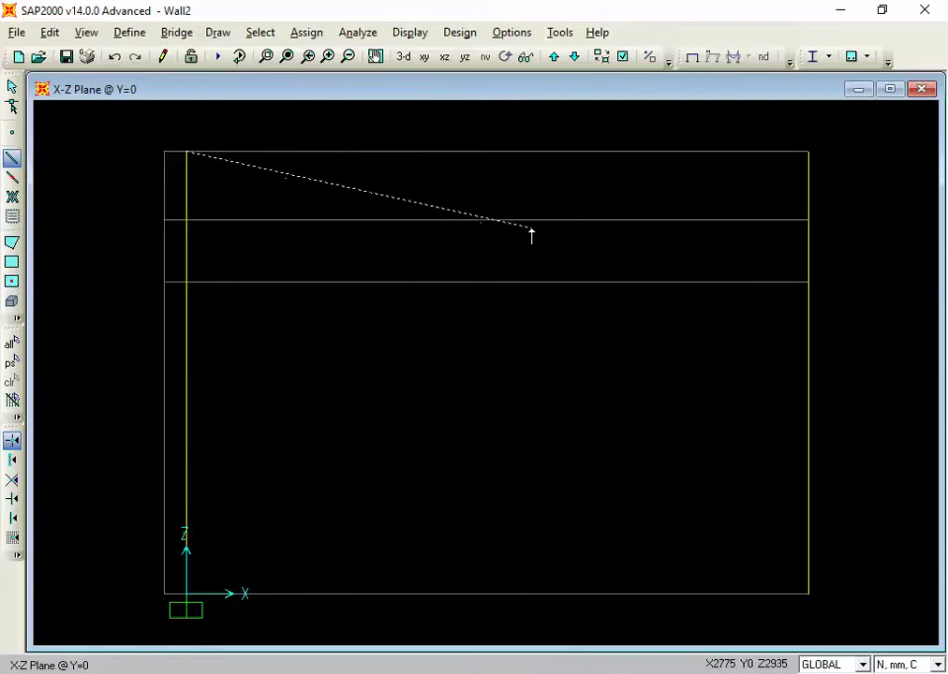
left_click(806, 152)
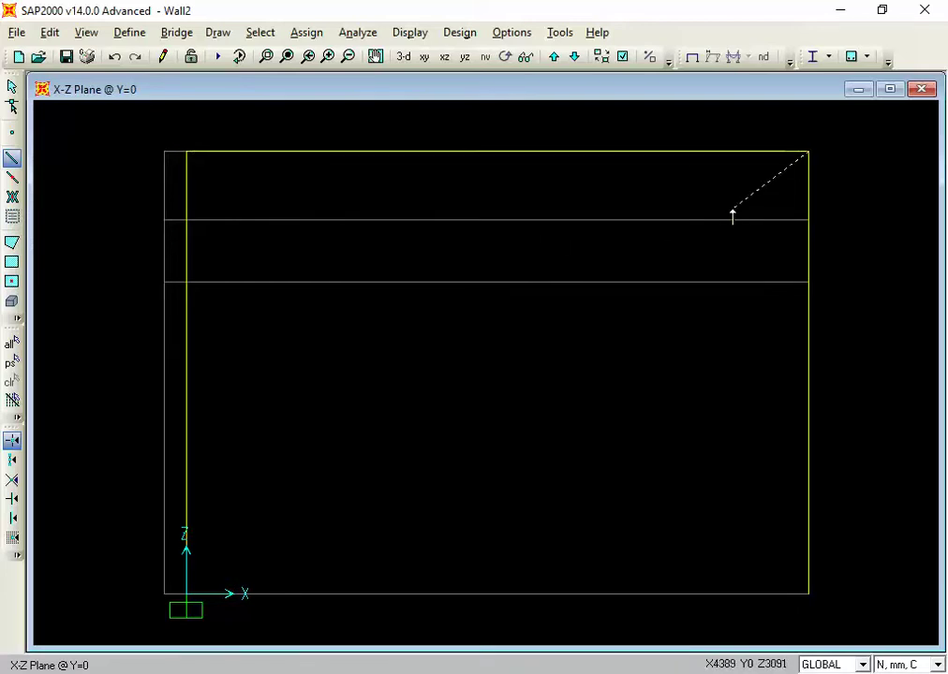
key("Escape")
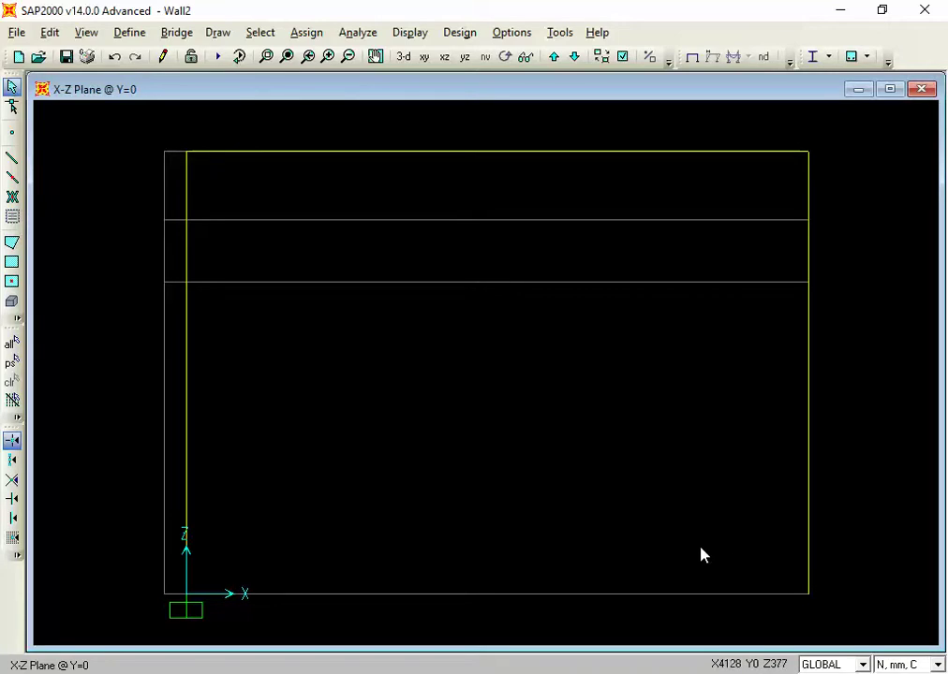
Step: Switch to the 3-D view and turn on Extrude View for the frame sections
left_click(403, 58)
left_click(621, 58)
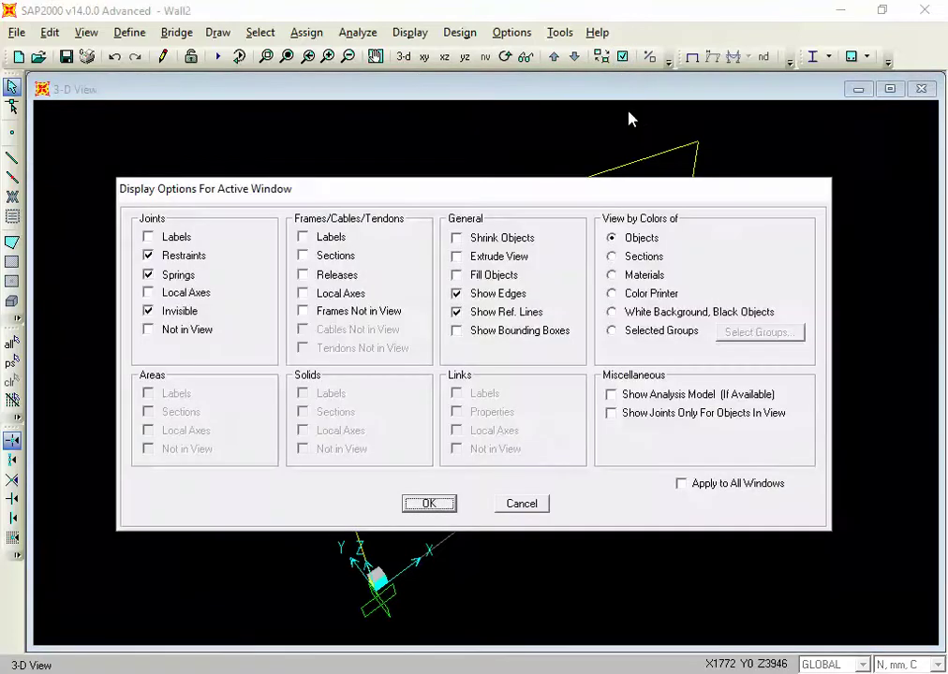
left_click(472, 256)
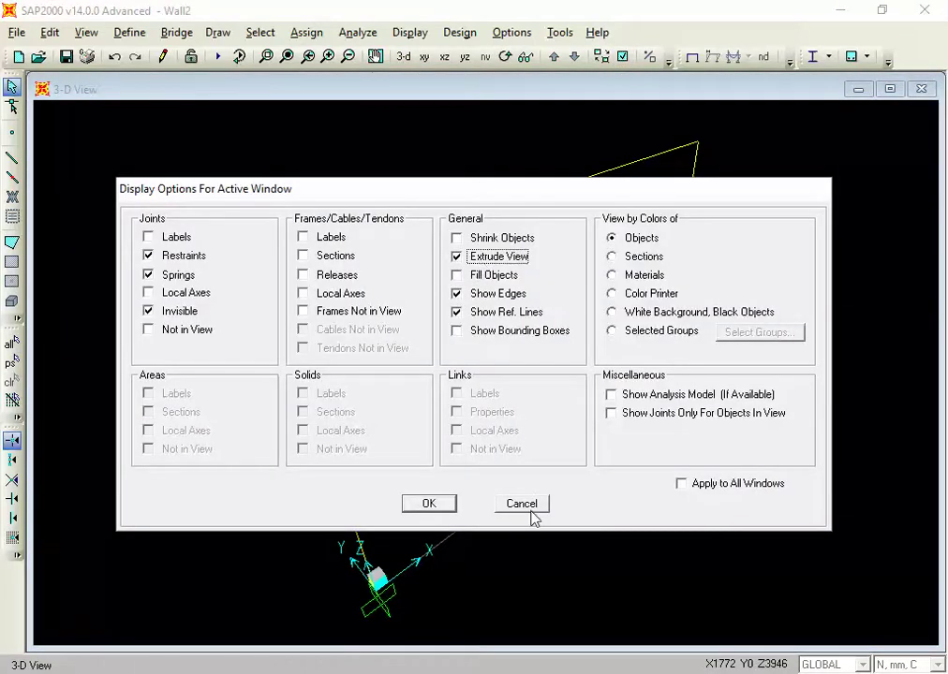
left_click(445, 506)
Step: Rotate the extruded 3-D model to examine the two walls and the top slab from several sides
key("Right")
key("Right")
key("Right")
key("Right")
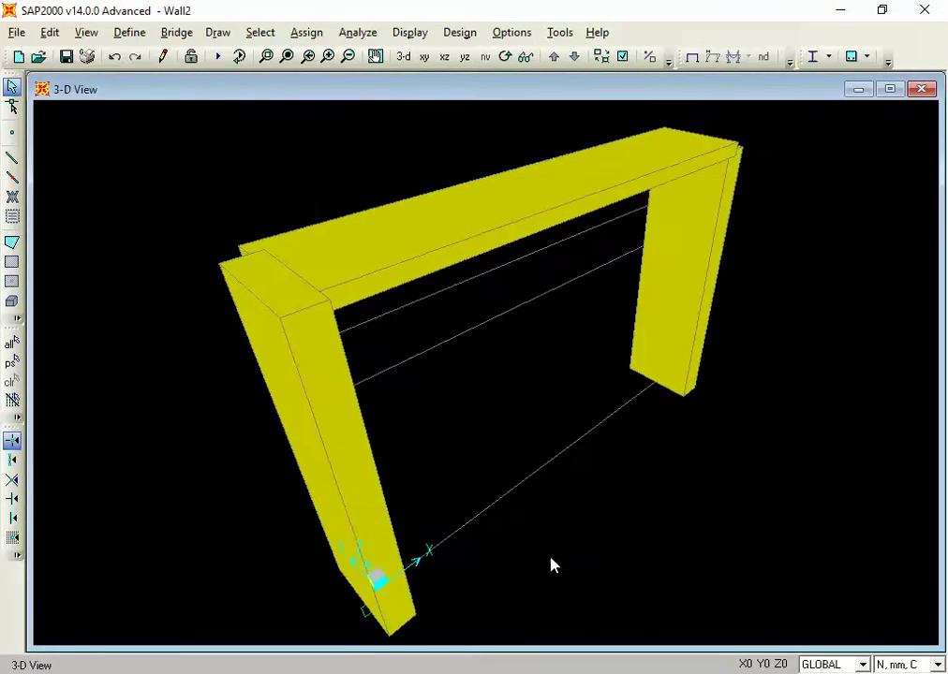
key("Right")
key("Right")
key("Right")
key("Right")
key("Right")
key("Right")
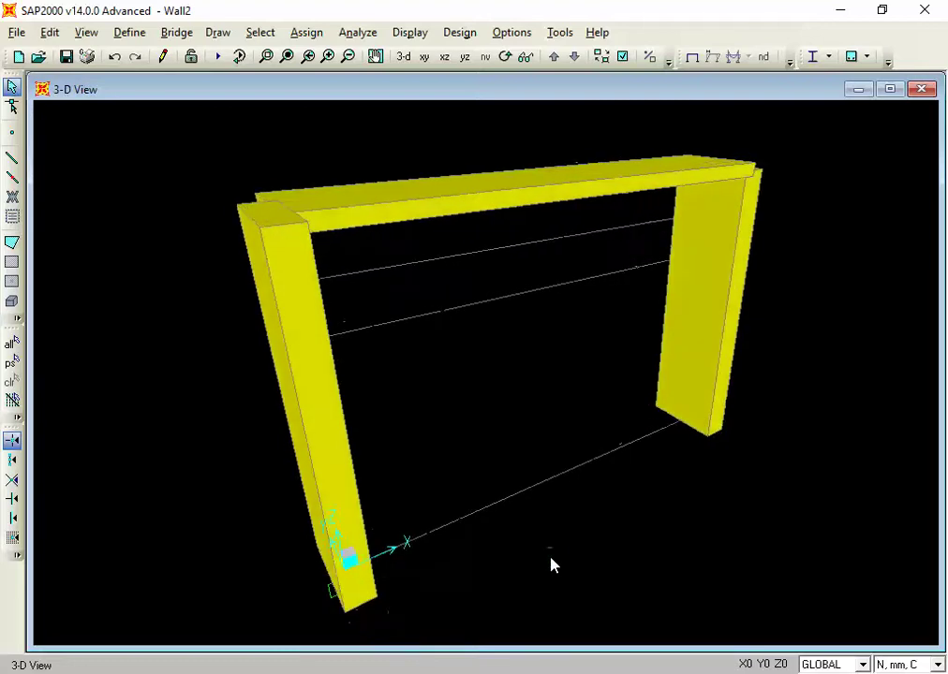
key("Right")
key("Right")
key("Right")
key("Right")
key("Right")
key("Right")
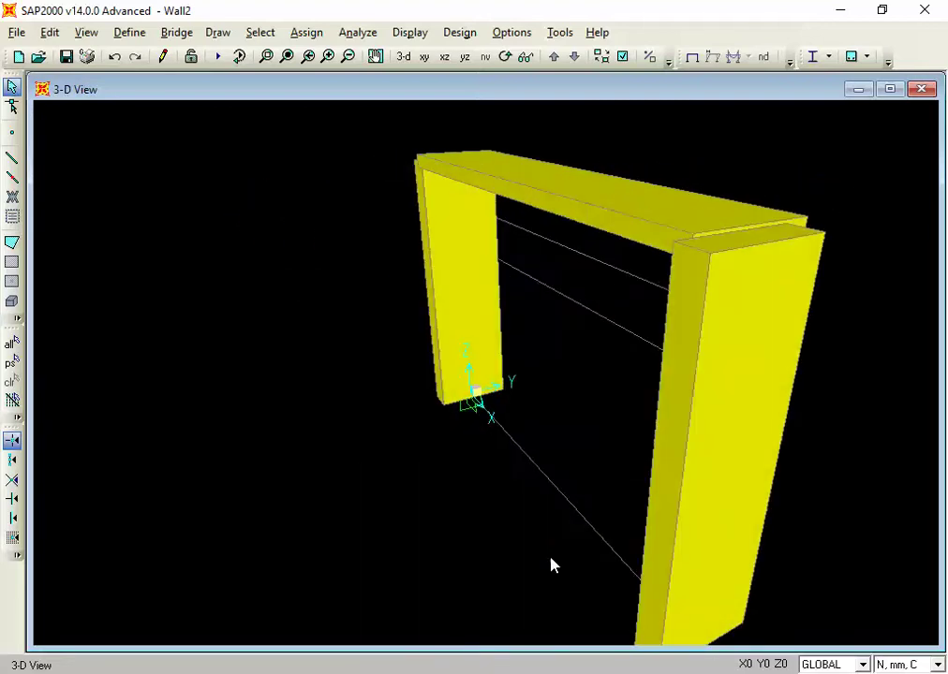
key("Right")
key("Right")
key("Right")
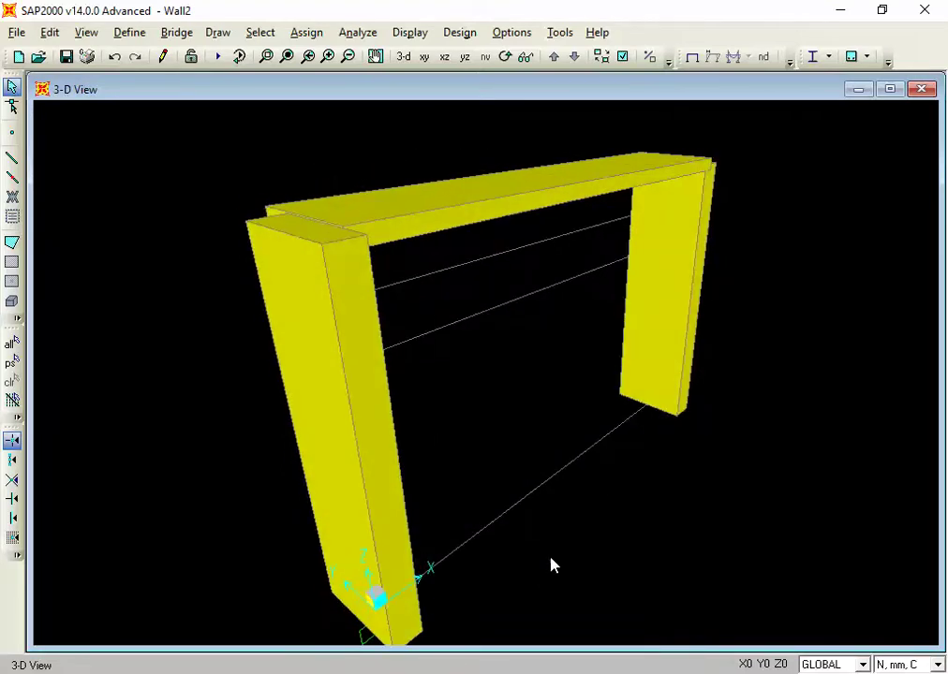
key("Right")
key("Right")
key("Right")
key("Right")
key("Right")
key("Right")
key("Right")
key("Right")
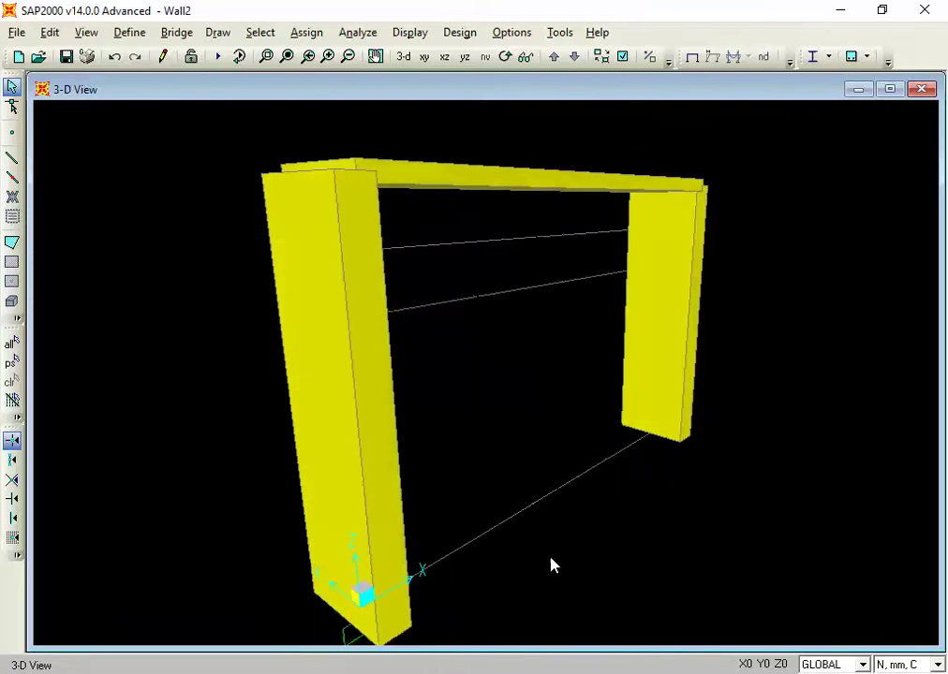
key("Right")
key("Right")
key("Right")
key("Right")
key("Right")
key("Right")
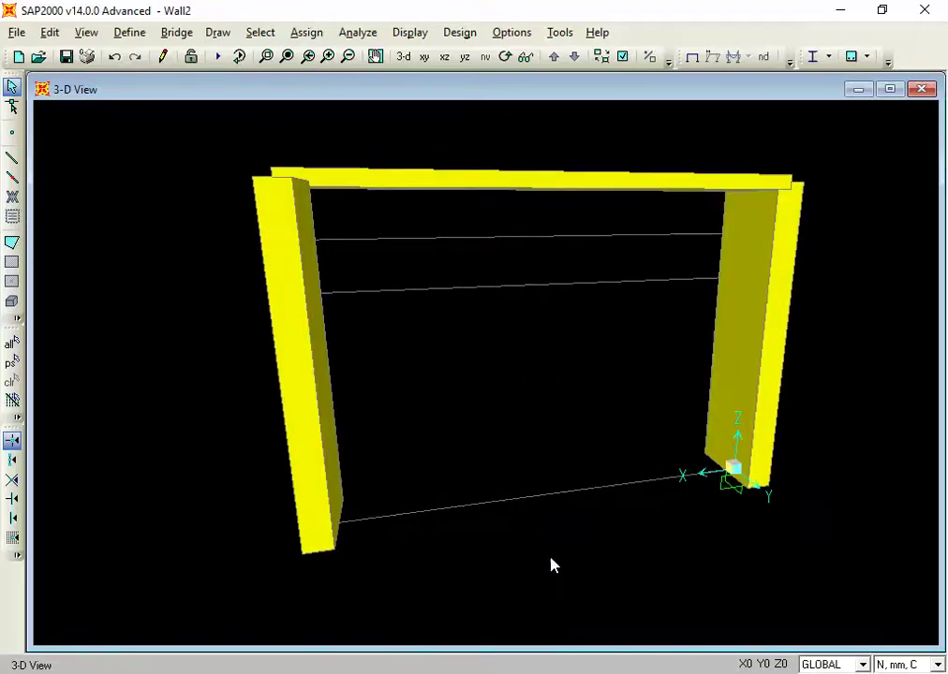
Step: Keep turning the extruded 3-D frame to inspect how the top slab meets both walls
key("Right")
key("Right")
key("Right")
key("Right")
key("Right")
key("Right")
key("Right")
key("Right")
key("Right")
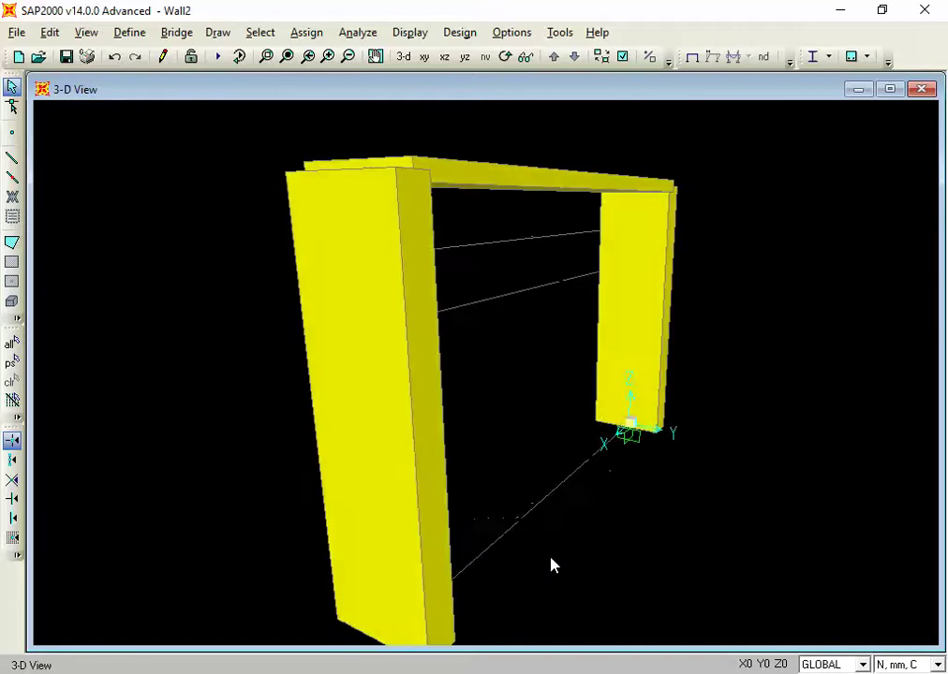
key("Right")
key("Right")
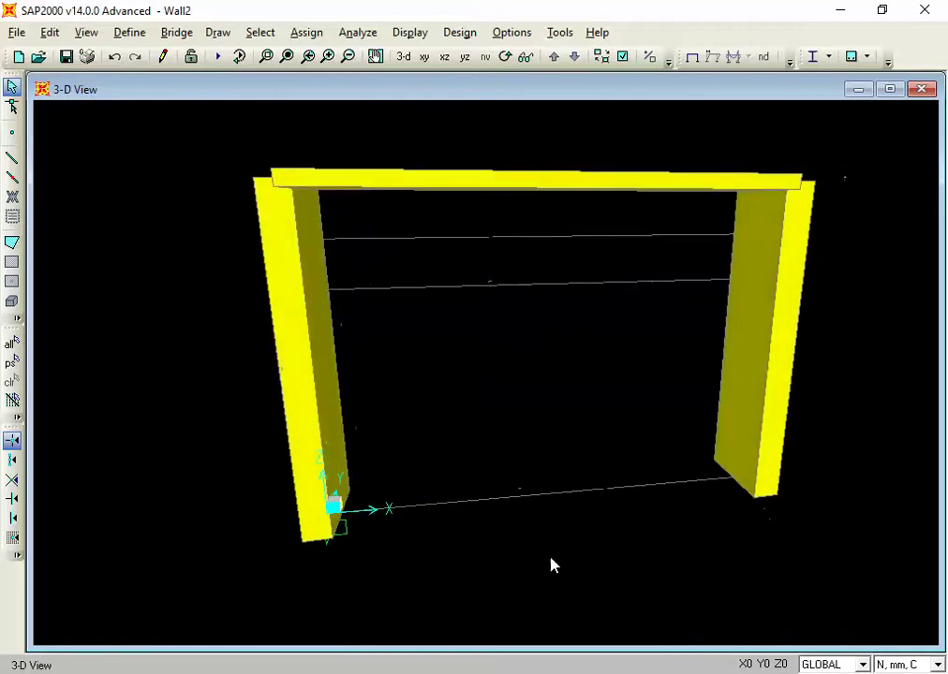
key("Right")
key("Right")
key("Right")
key("Right")
key("Right")
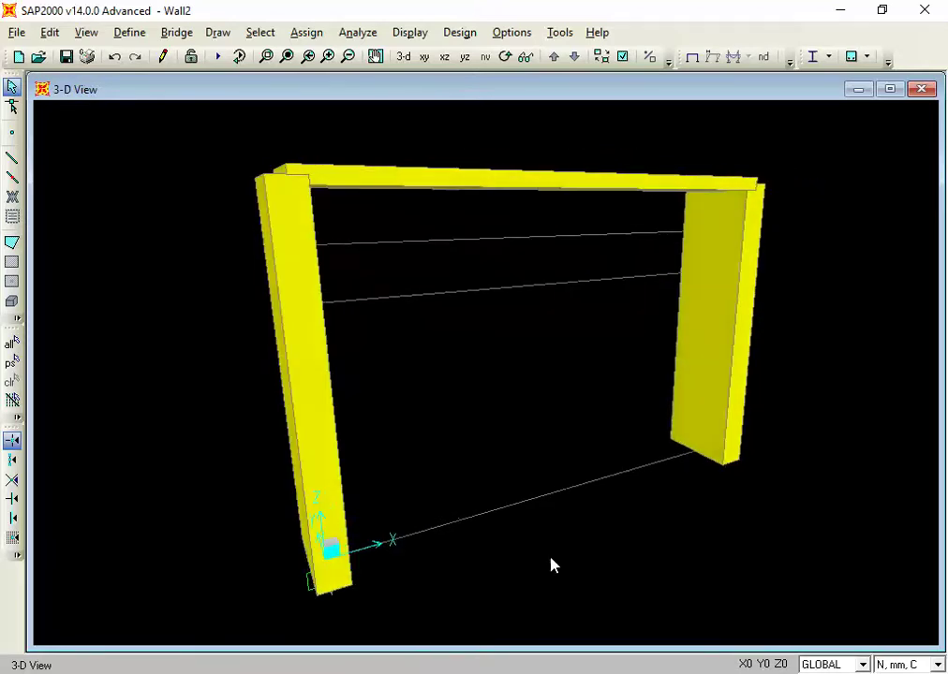
key("Left")
key("Left")
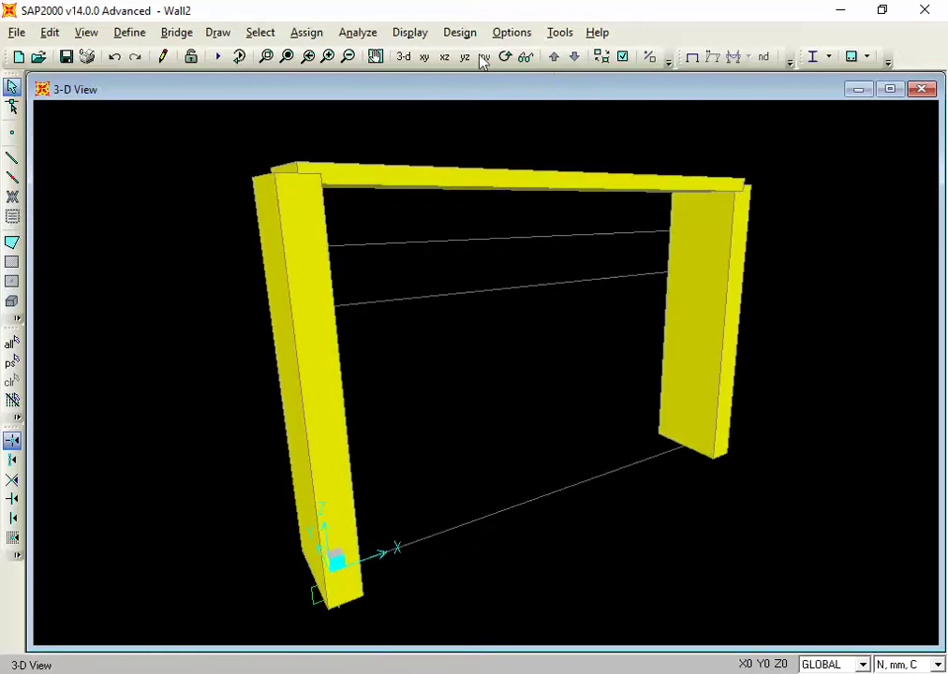
Step: Switch to the X-Z plane view, turn off Extrude View and show the frame labels
left_click(444, 58)
left_click(444, 58)
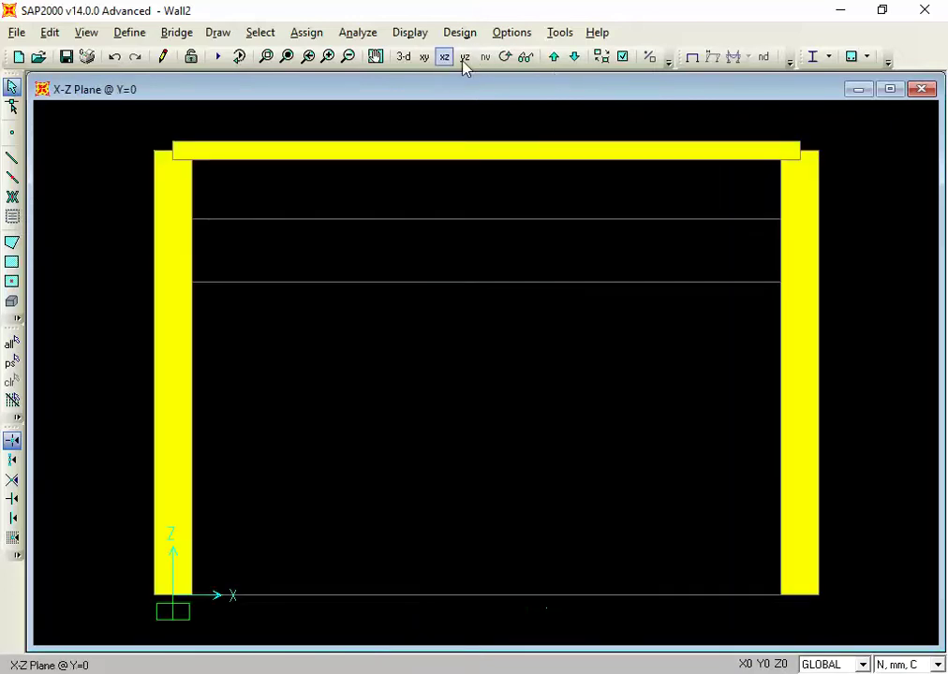
left_click(622, 57)
left_click(482, 259)
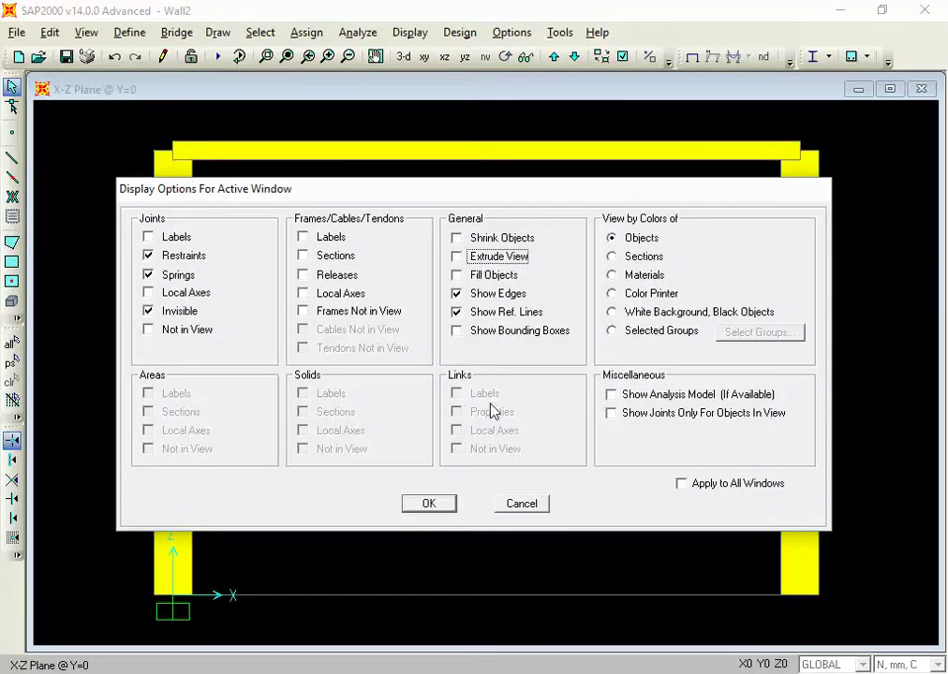
left_click(305, 238)
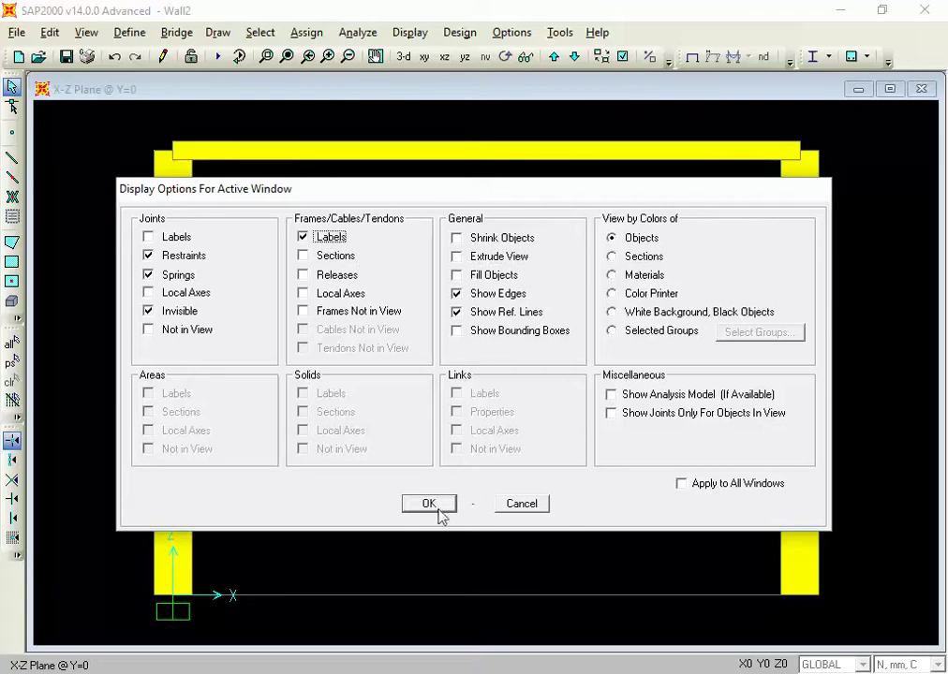
left_click(439, 509)
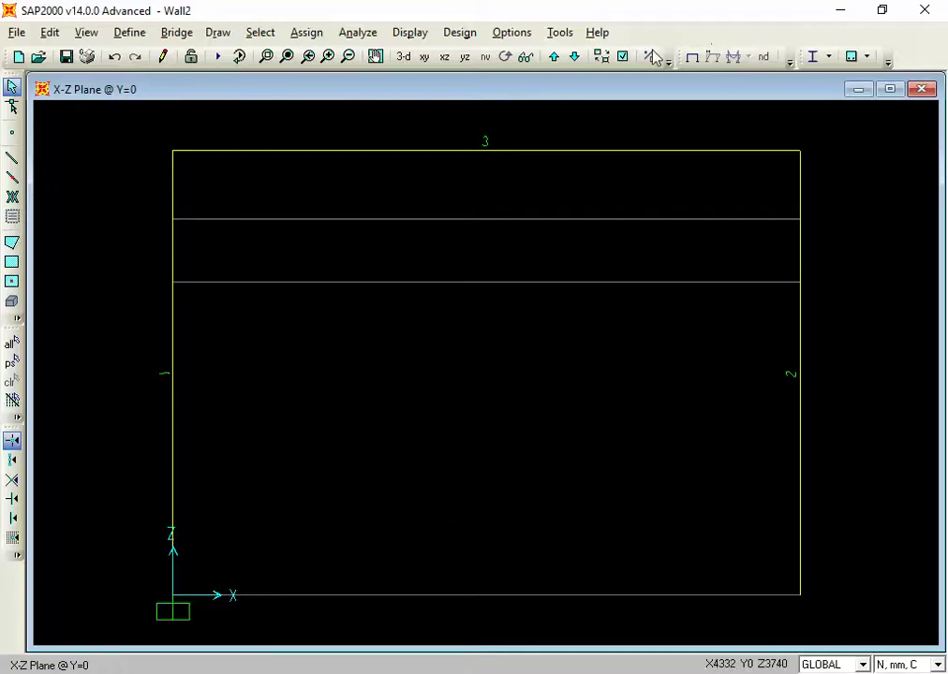
Step: Hide the frame labels and show the frame section names on the members instead
left_click(621, 57)
left_click(305, 238)
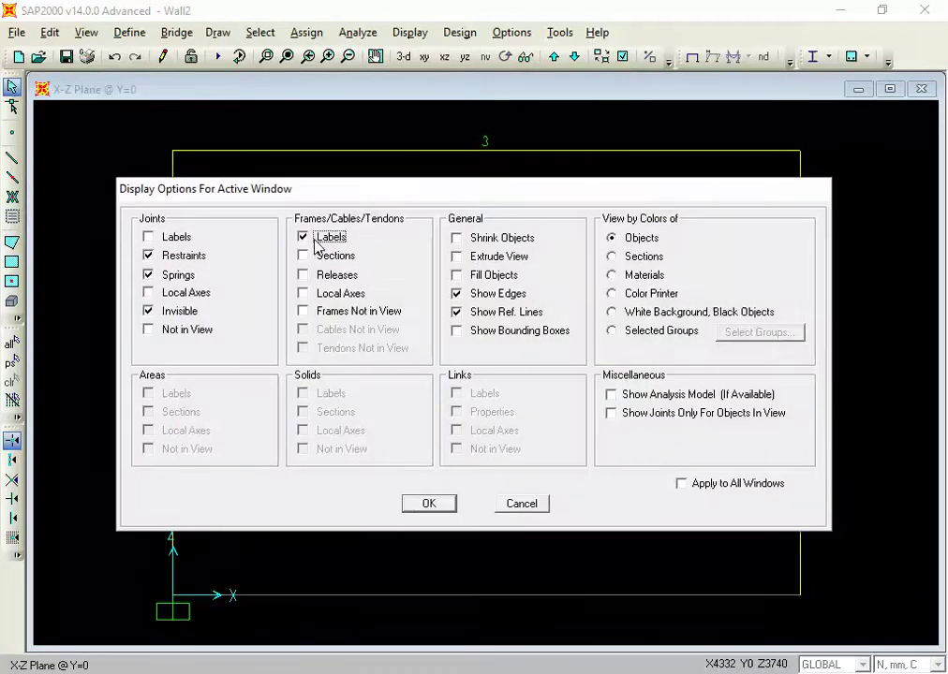
left_click(309, 256)
left_click(423, 504)
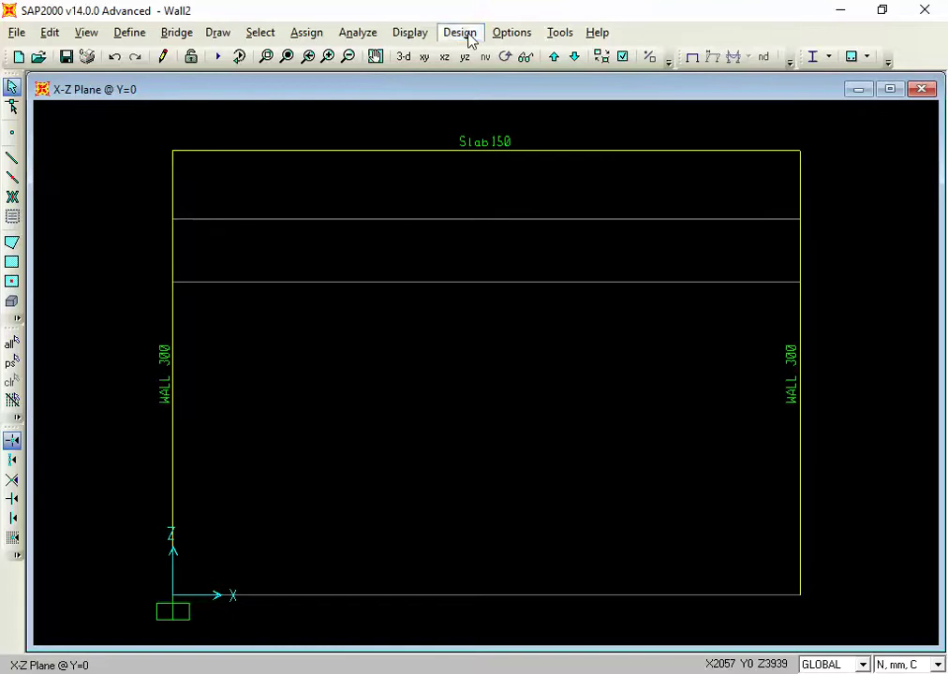
left_click(622, 57)
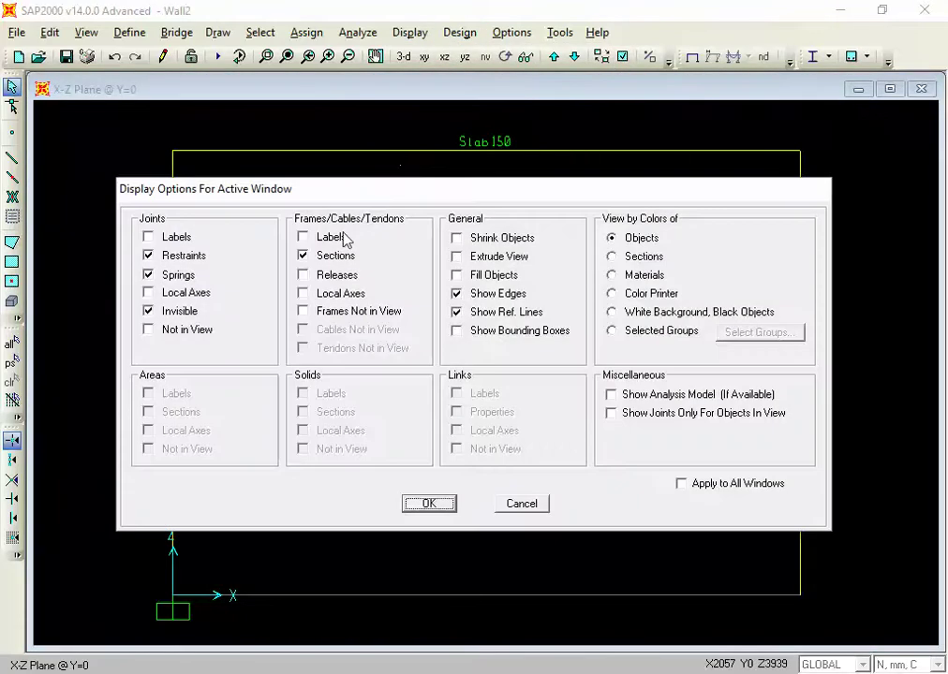
left_click(329, 265)
left_click(333, 266)
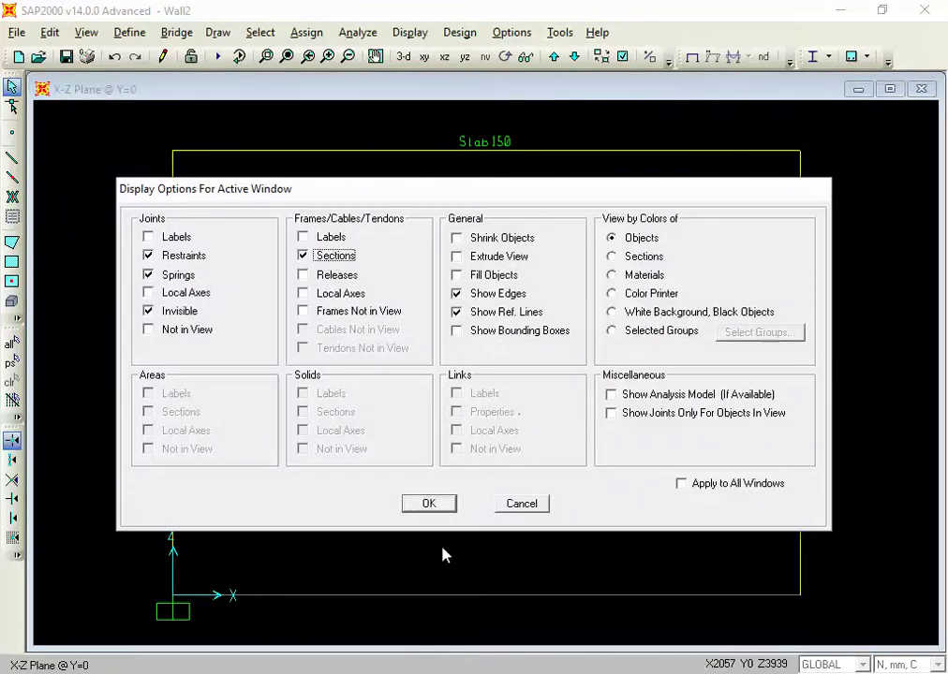
left_click(428, 504)
Step: Set the minimum graphic font size to 8 points in the Dimensions/Tolerances preferences
left_click(464, 32)
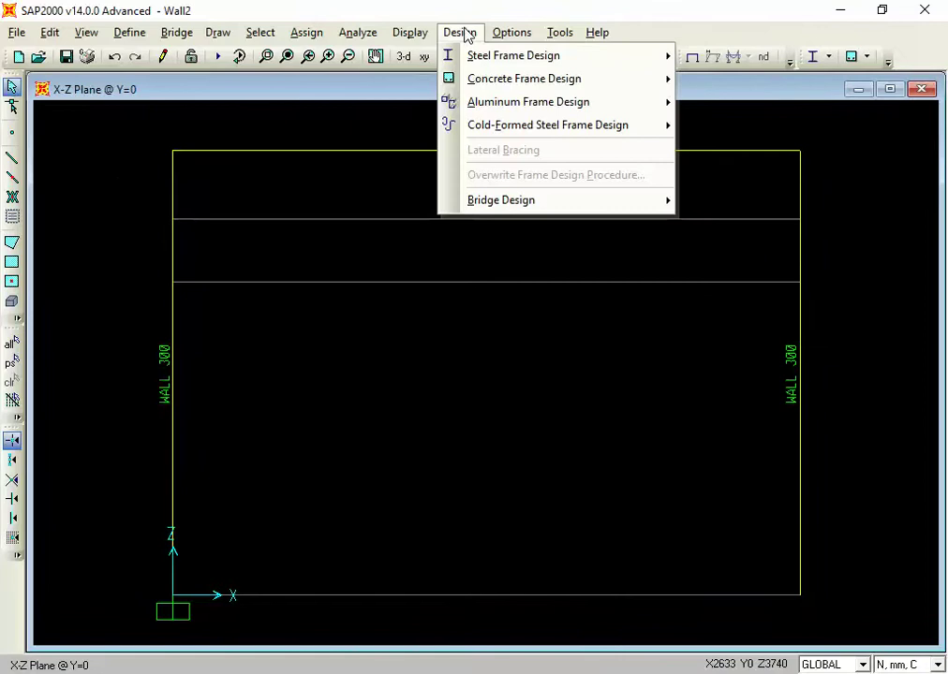
mouse_move(512, 32)
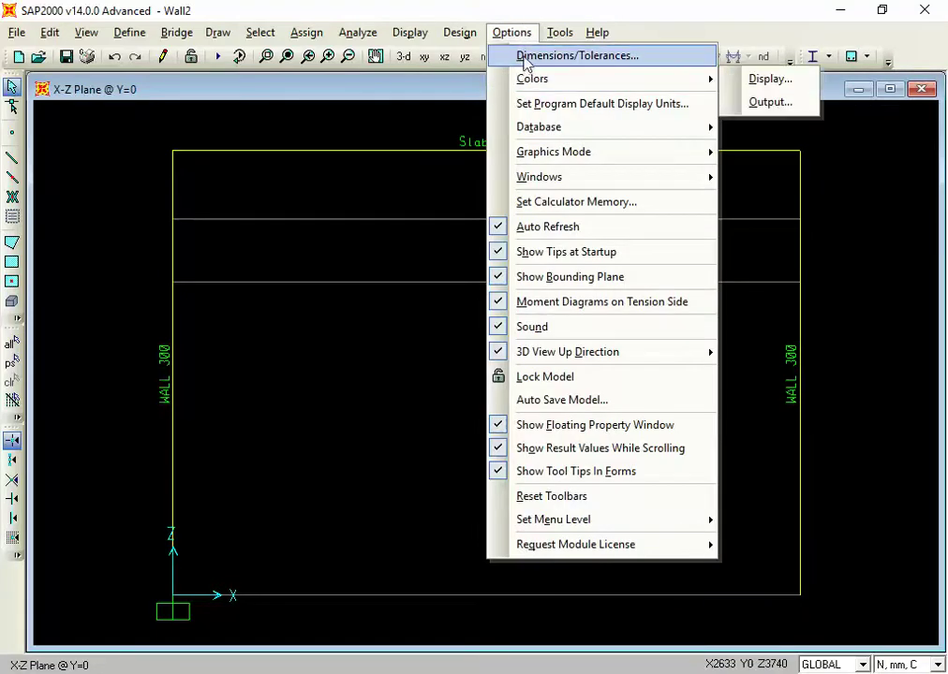
left_click(518, 56)
double_click(515, 428)
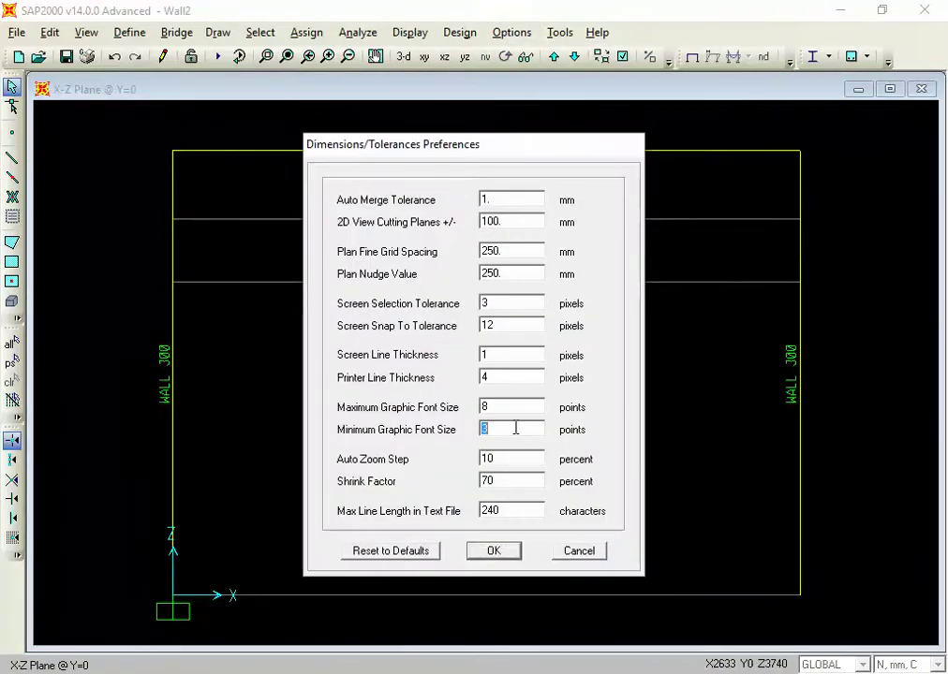
type("8")
left_click(492, 551)
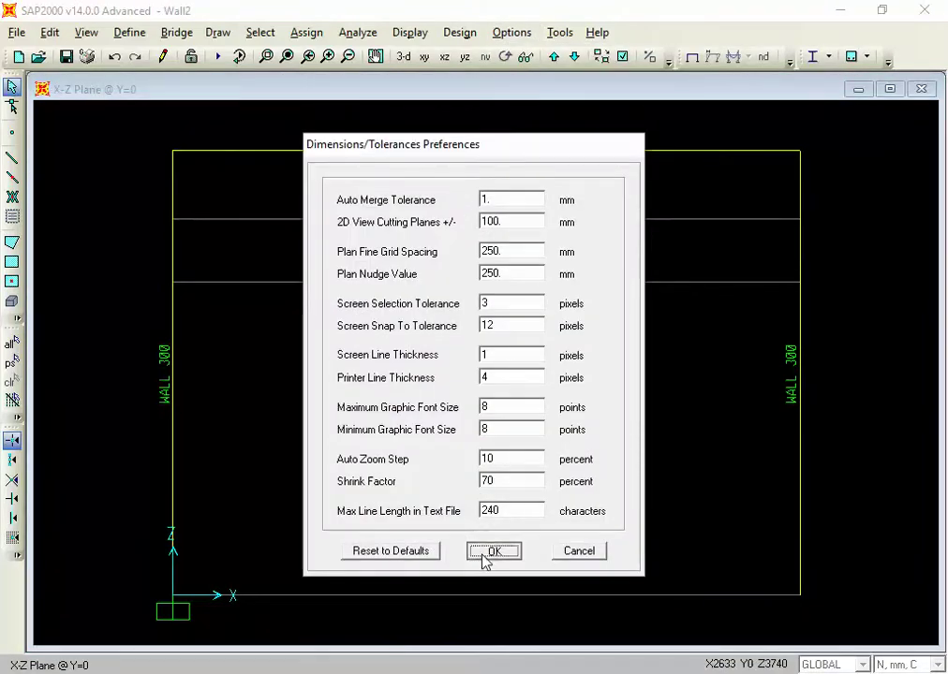
Step: Set the maximum graphic font size to 16 points and the minimum to 12 points in the Dimensions/Tolerances preferences
left_click(419, 36)
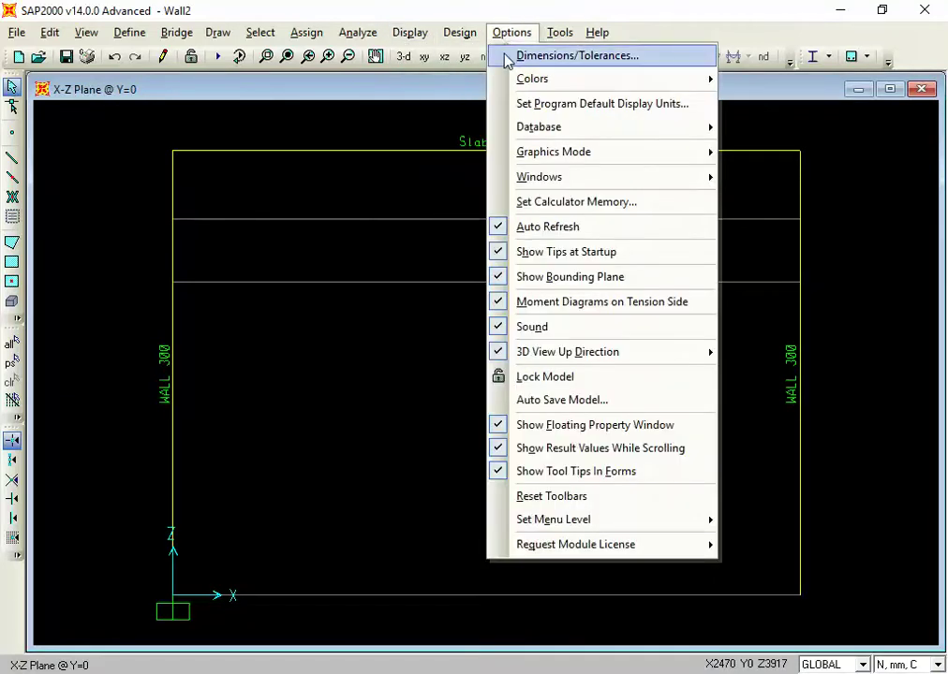
left_click(502, 56)
double_click(496, 406)
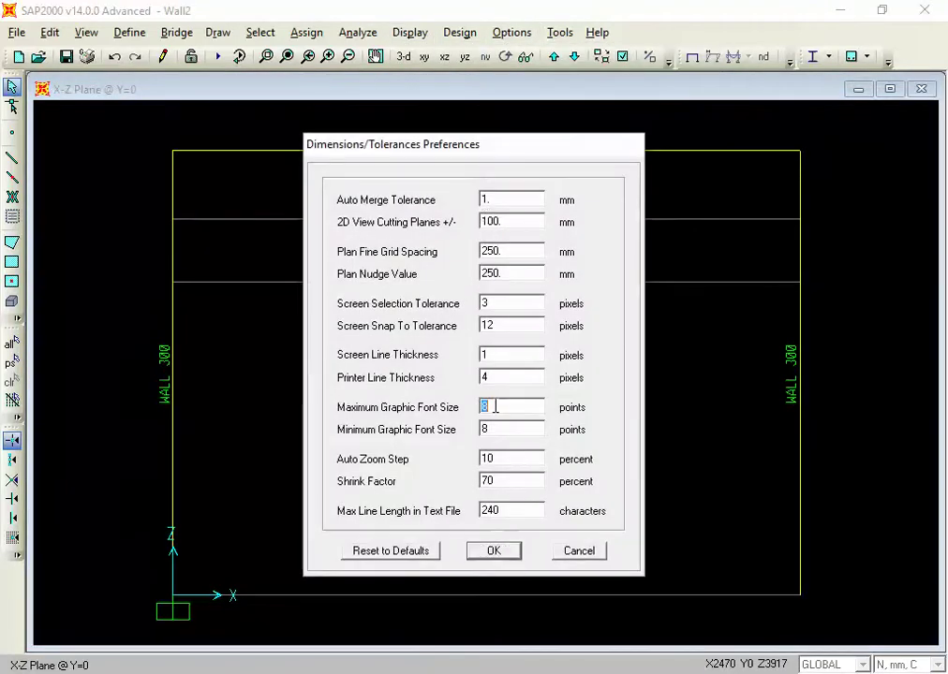
type("16")
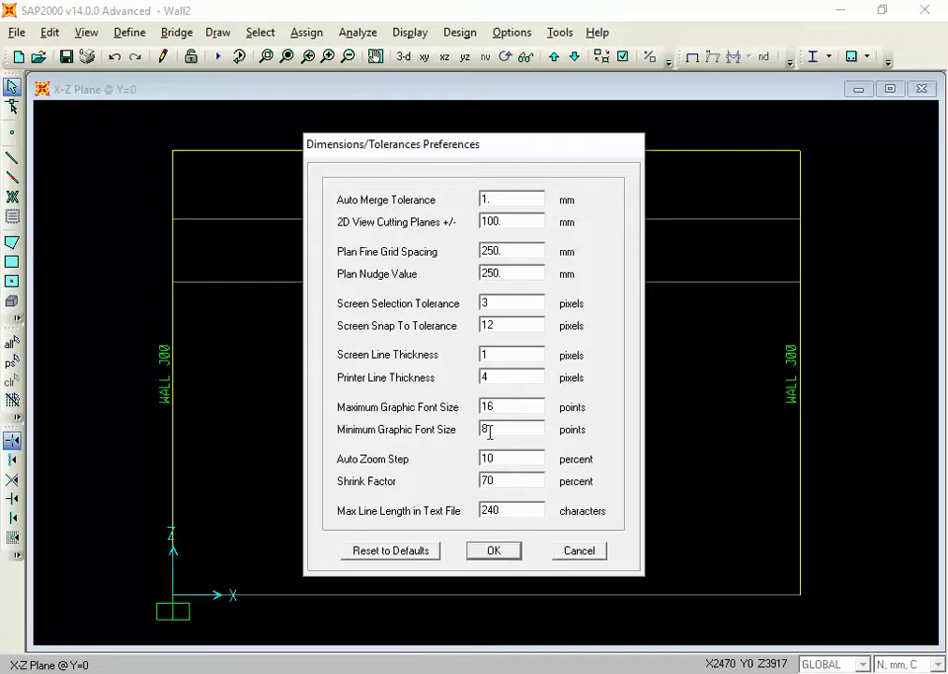
type("12")
left_click(488, 554)
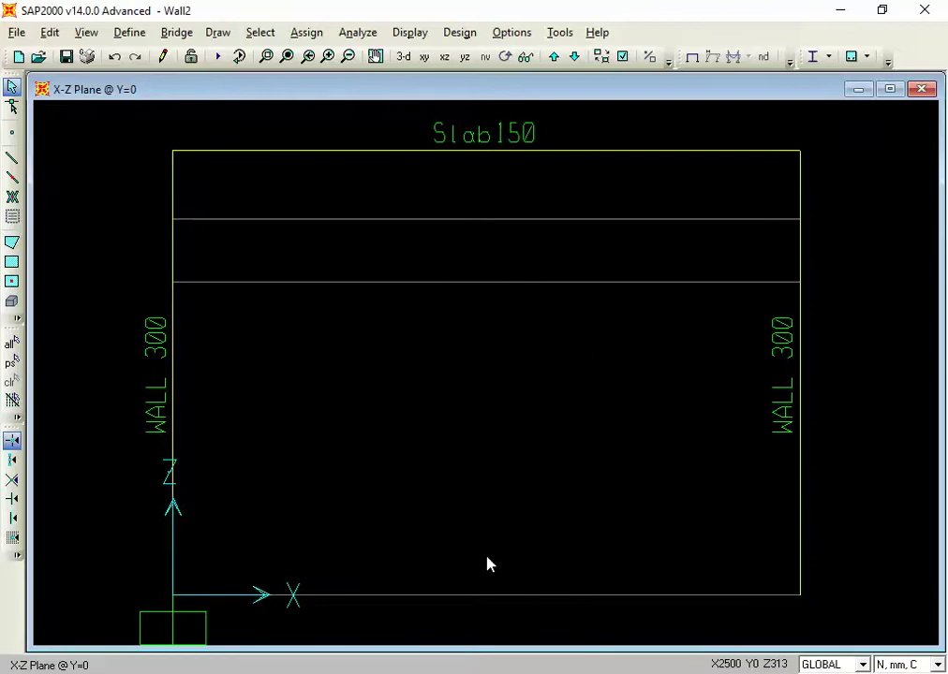
left_click(623, 60)
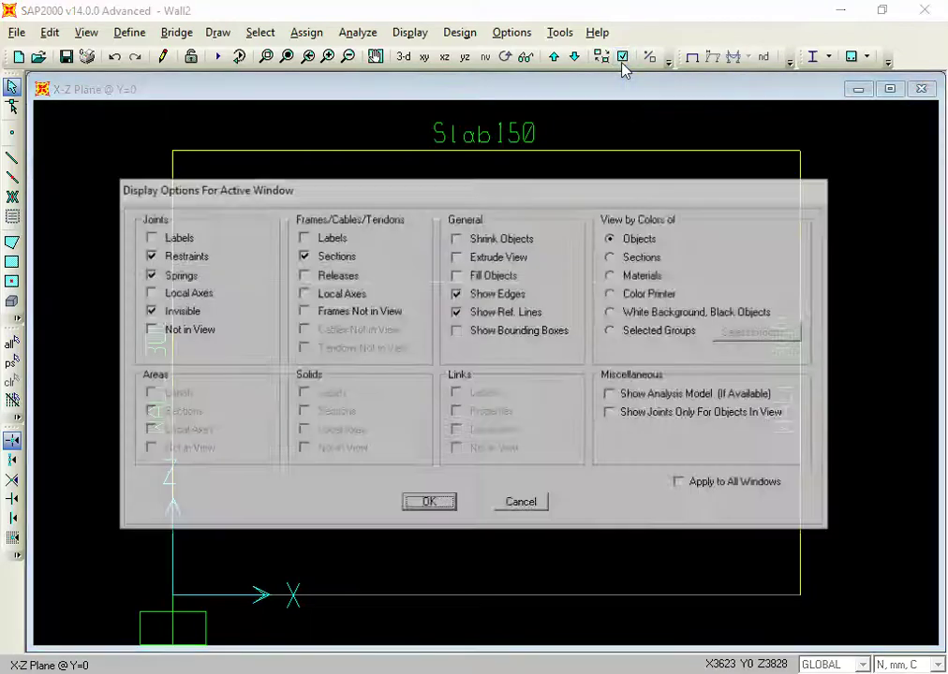
left_click(336, 265)
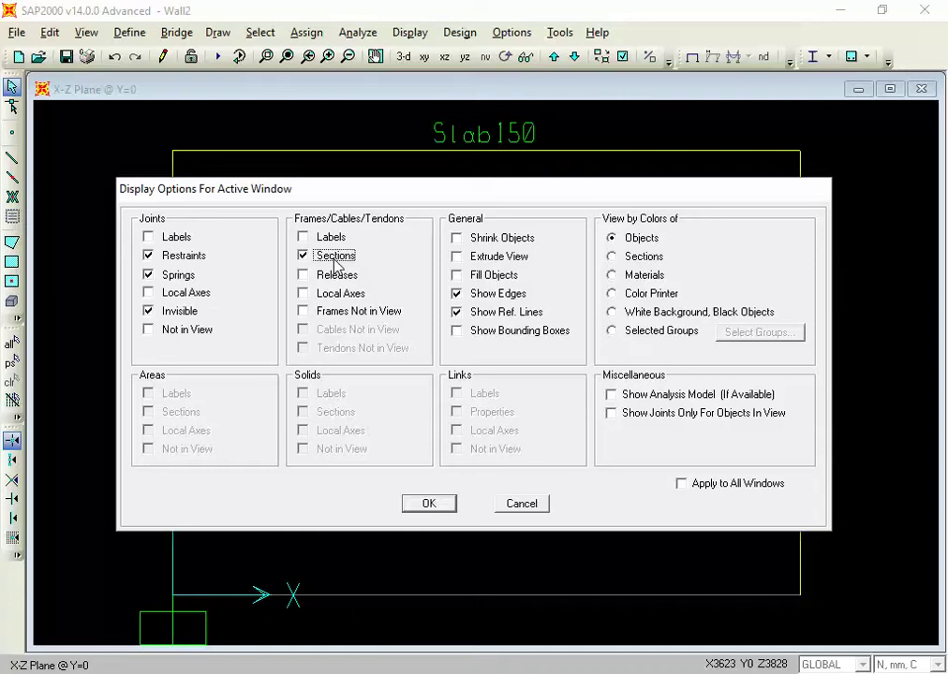
left_click(335, 265)
left_click(335, 265)
left_click(335, 265)
left_click(335, 265)
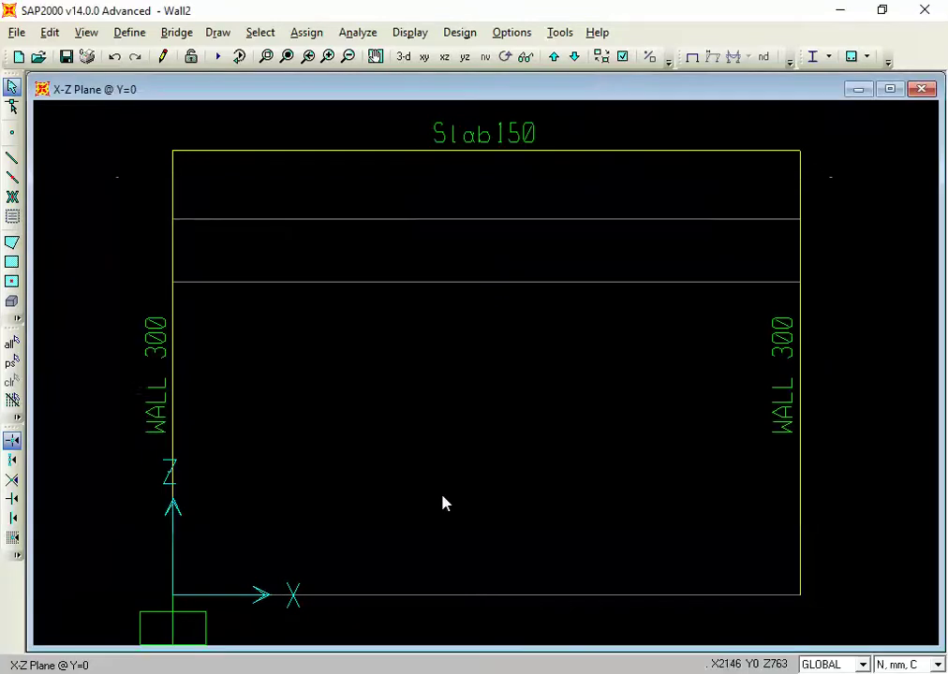
left_click(443, 503)
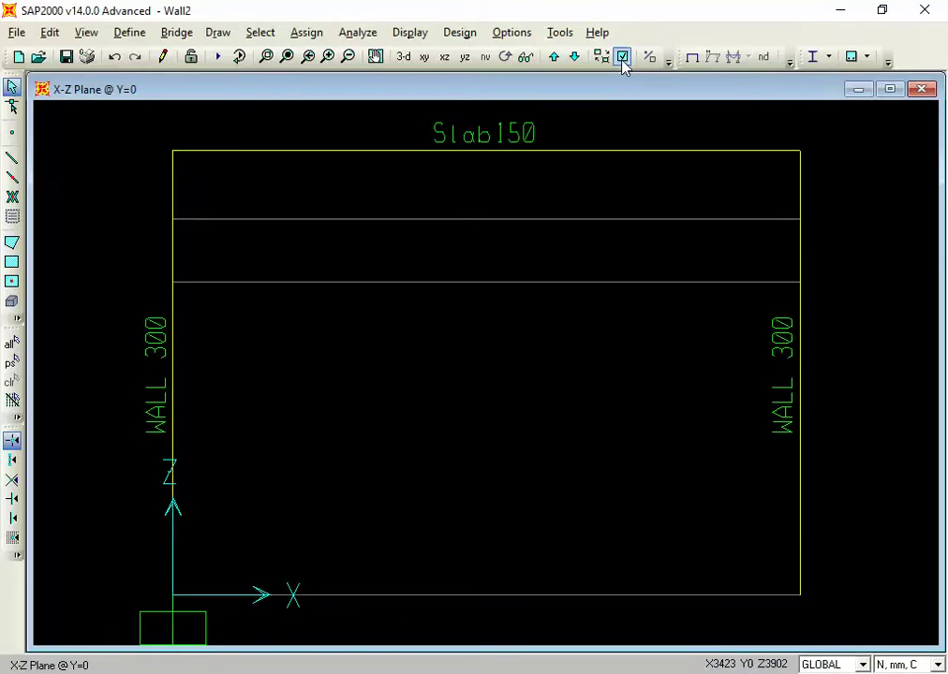
left_click(622, 58)
left_click(325, 256)
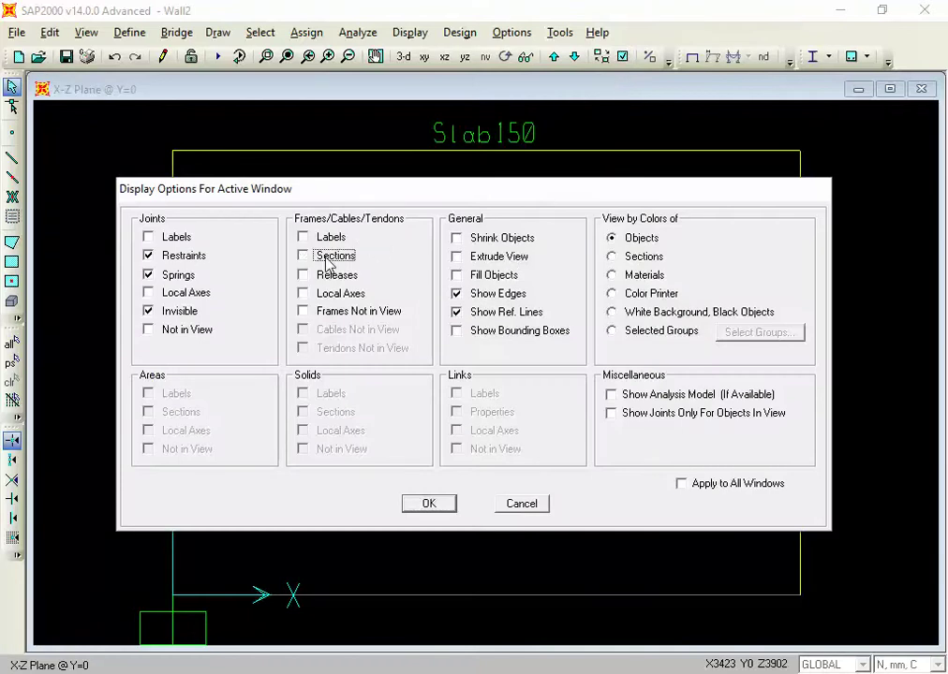
left_click(325, 256)
left_click(326, 259)
left_click(326, 259)
left_click(326, 259)
left_click(325, 258)
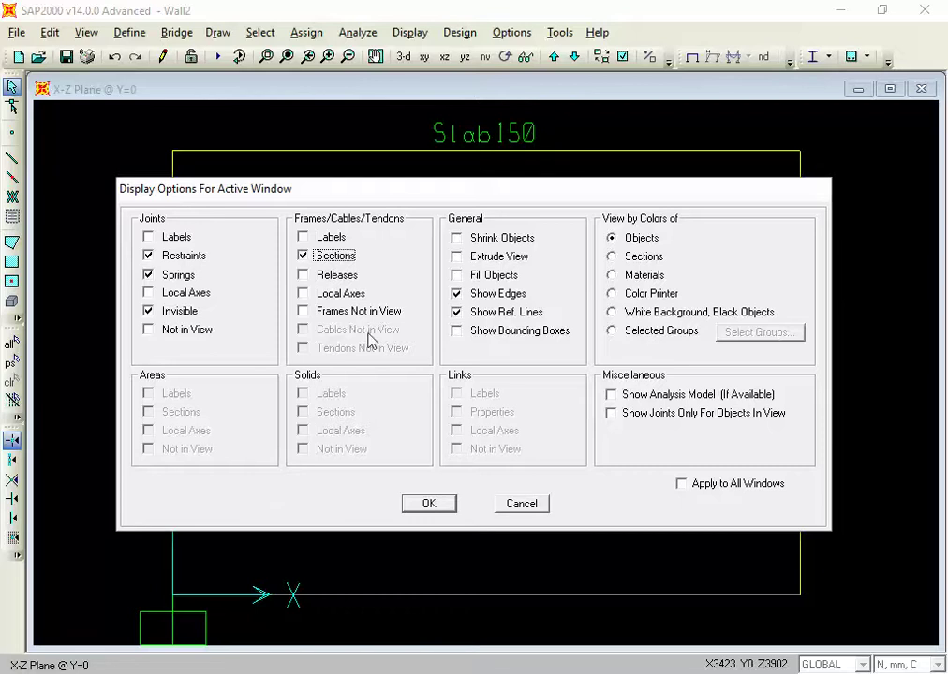
left_click(441, 503)
Step: Assign a fixed joint restraint to the base joint of the wall on the X=5000 grid line
left_click_drag(760, 573, 853, 644)
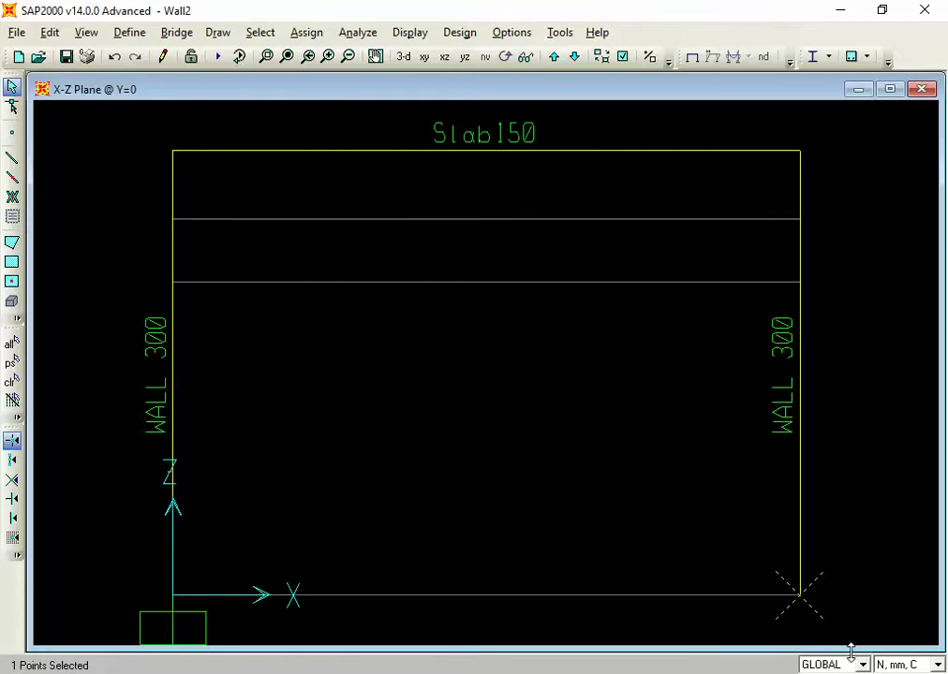
left_click(308, 36)
left_click(308, 36)
left_click(308, 35)
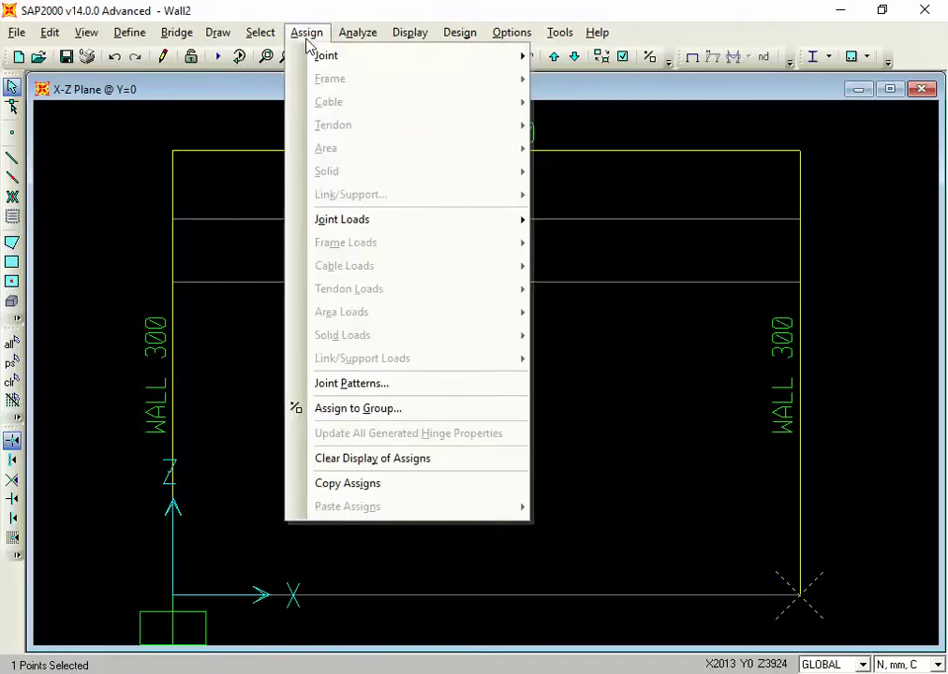
mouse_move(323, 58)
left_click(573, 56)
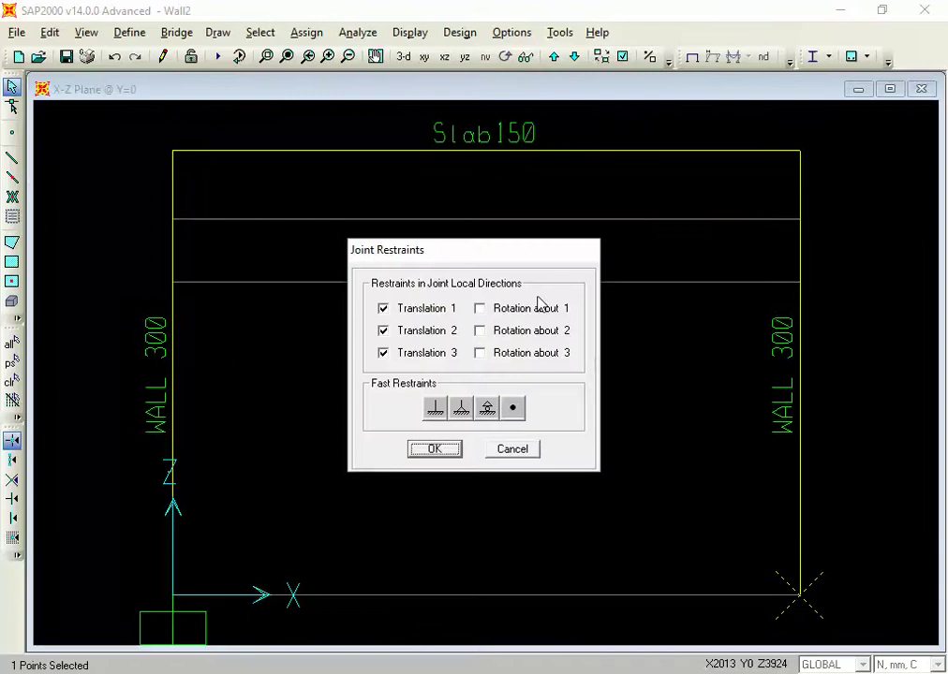
left_click(443, 407)
left_click(437, 450)
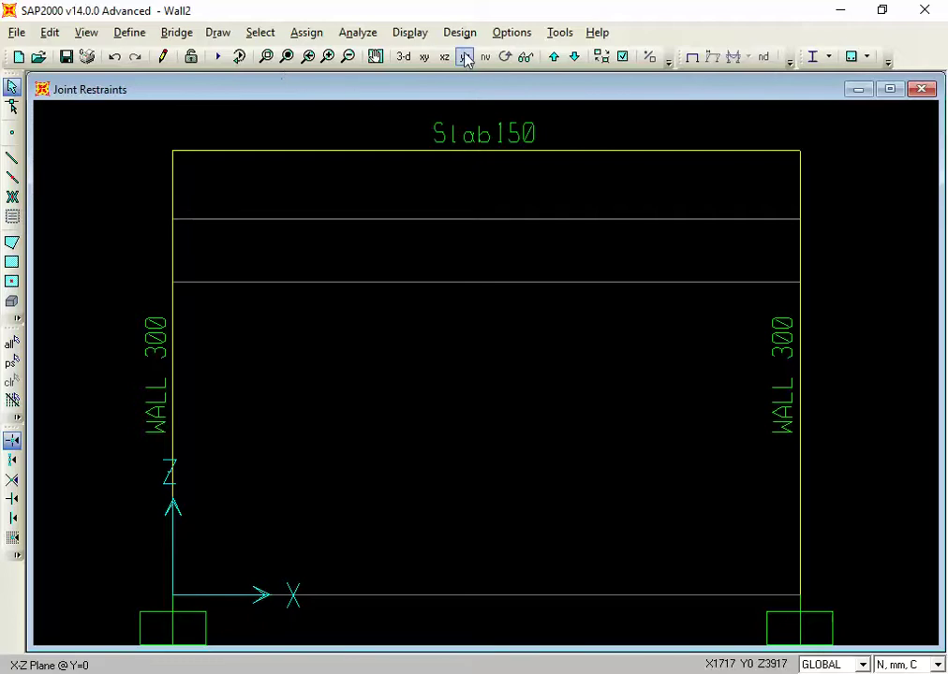
Step: Show the SAP2000 frame in 3-D, and add a linear dimension for the base slab's thickness in the AutoCAD reservoir section
left_click(404, 58)
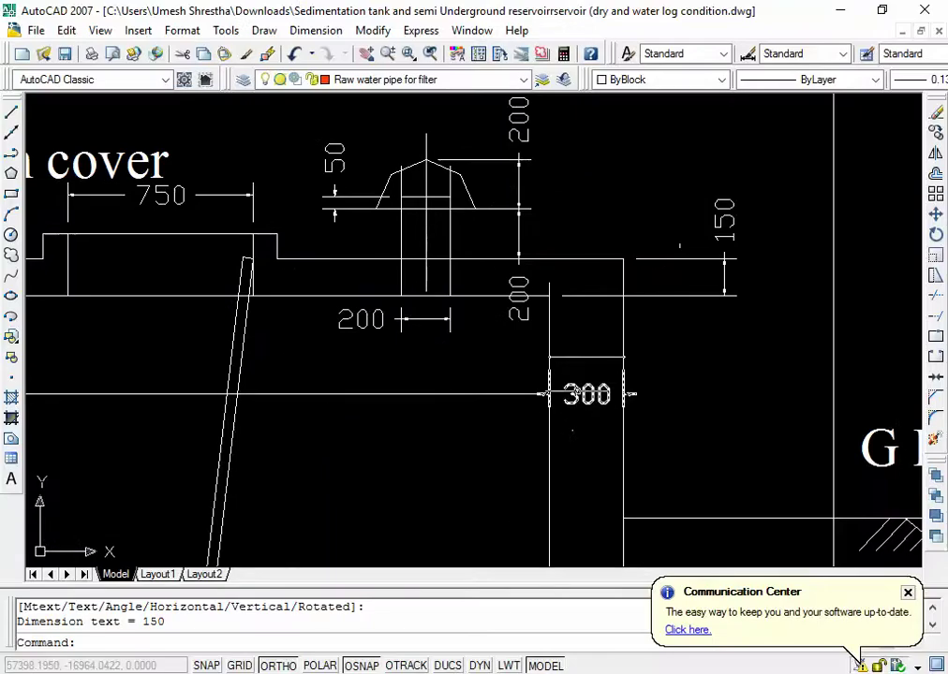
scroll(587, 394, "down", 6)
scroll(565, 476, "up", 2)
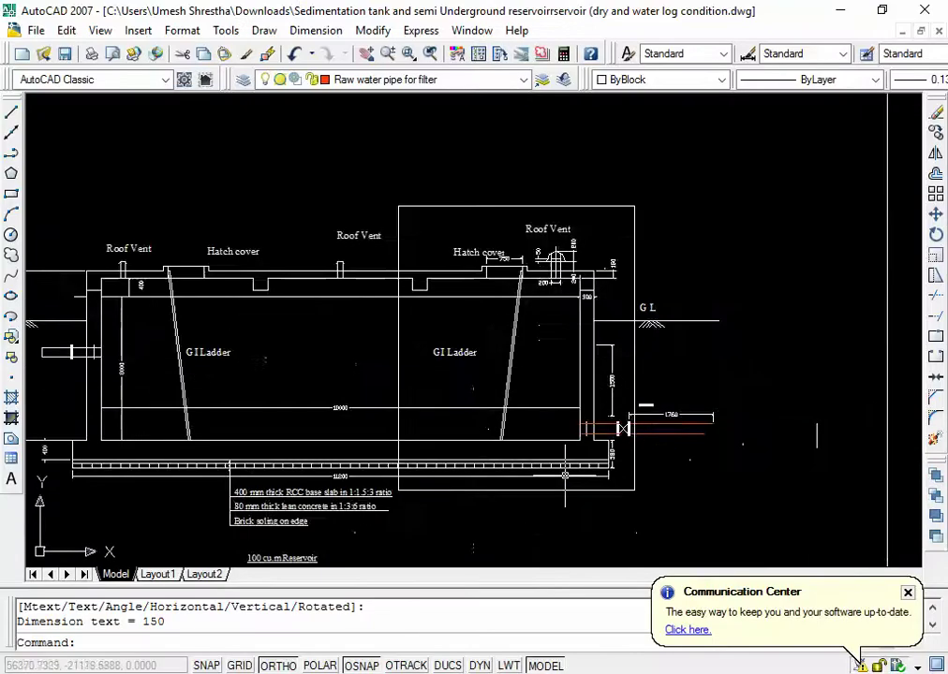
scroll(566, 478, "up", 3)
scroll(600, 487, "up", 2)
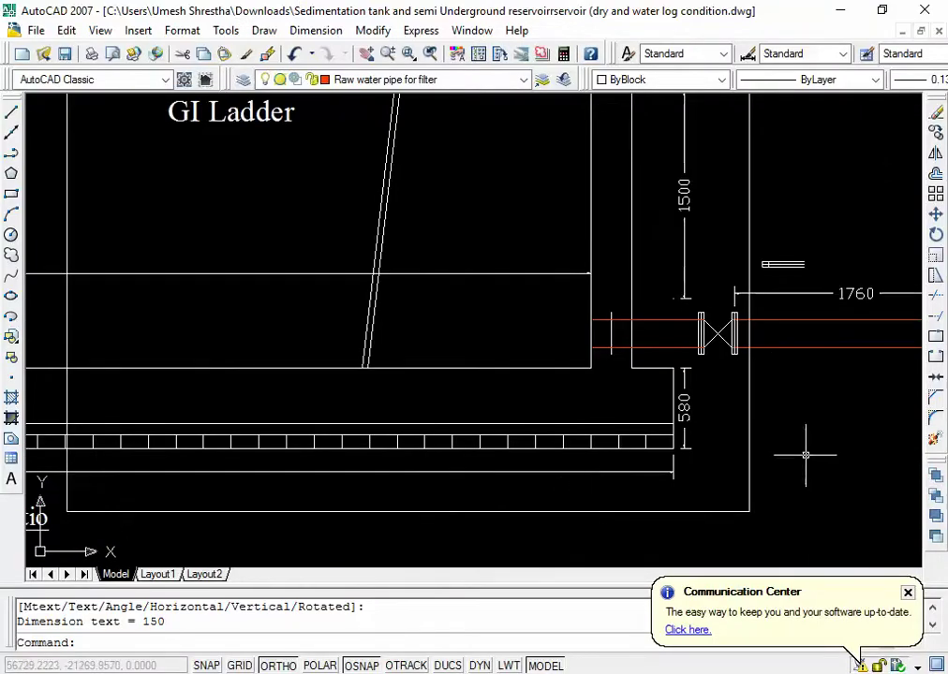
scroll(806, 456, "down", 2)
scroll(626, 415, "up", 1)
scroll(717, 425, "up", 3)
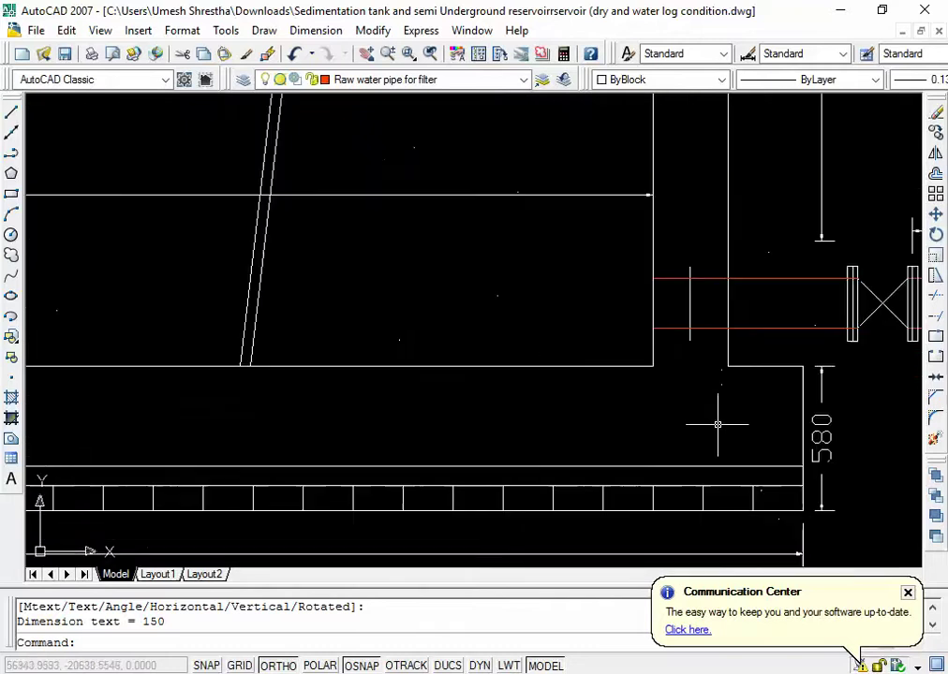
left_click(318, 31)
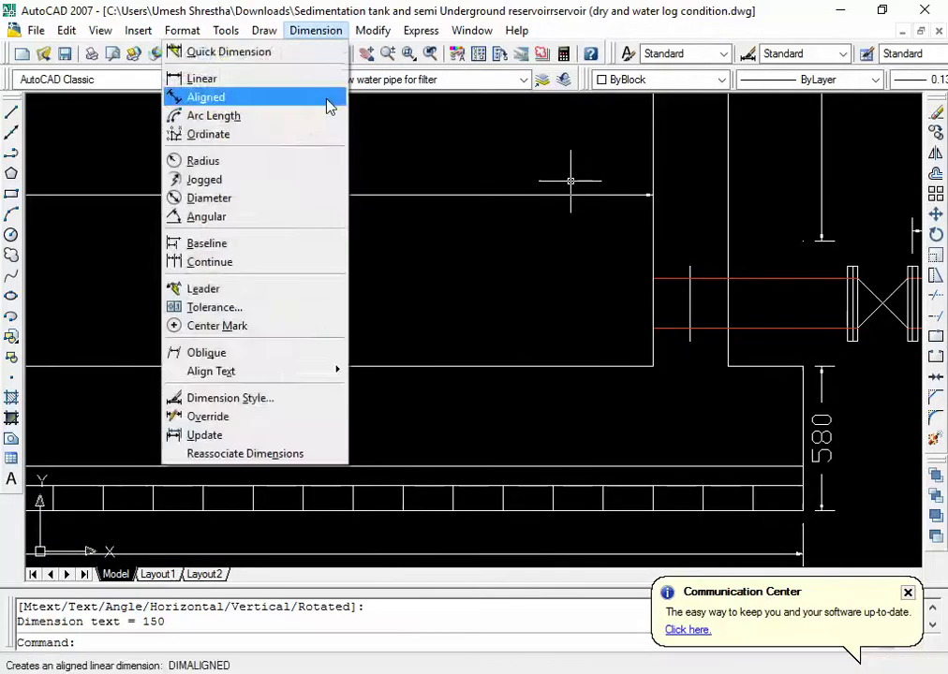
left_click(328, 81)
left_click(802, 366)
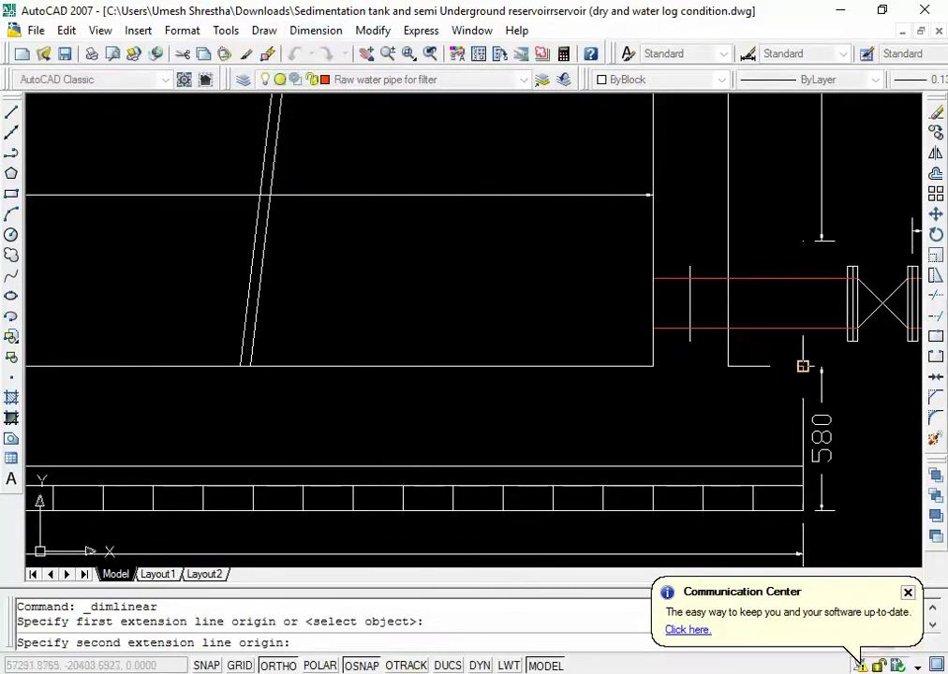
left_click(803, 465)
left_click(557, 441)
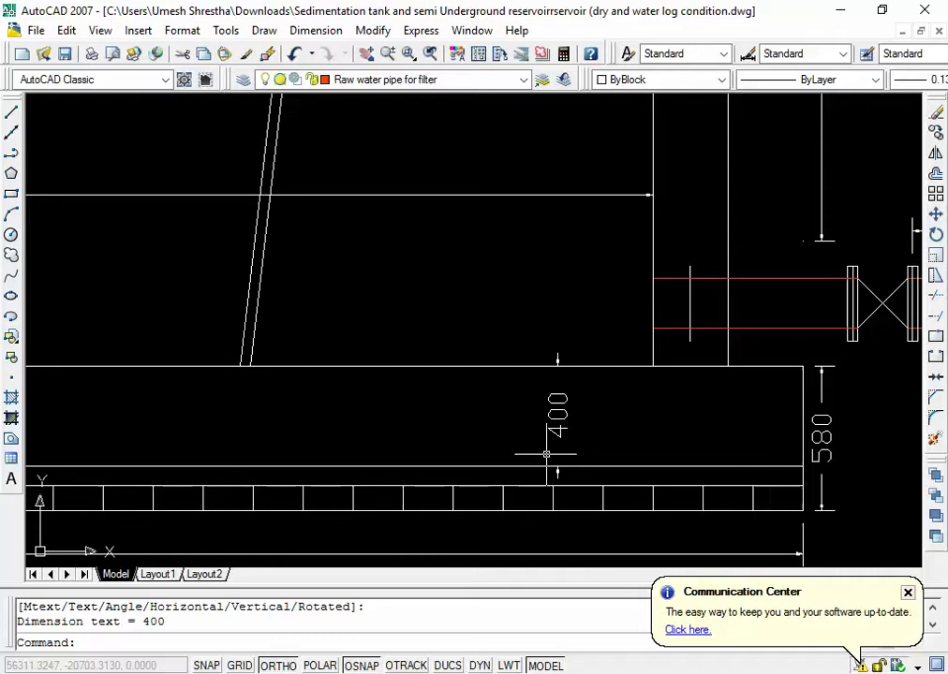
key("alt+Tab")
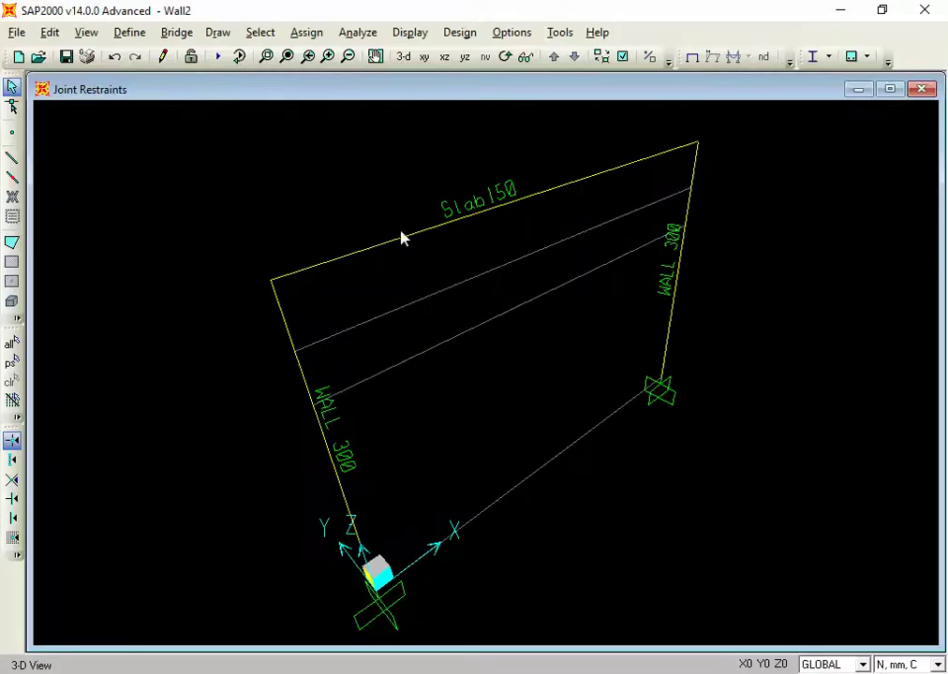
left_click(184, 34)
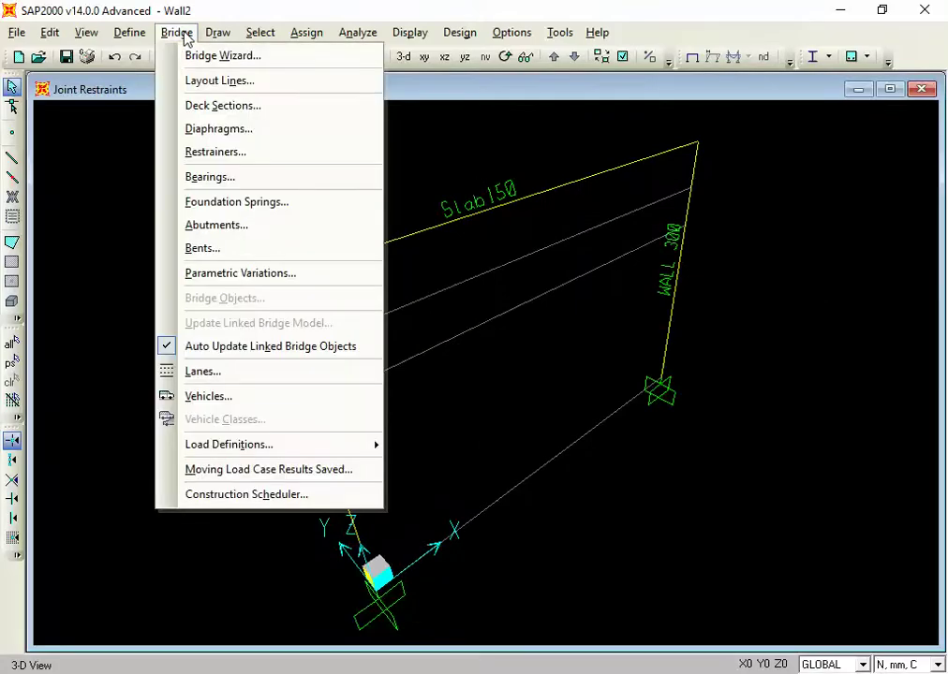
left_click(185, 34)
left_click(184, 35)
left_click(186, 37)
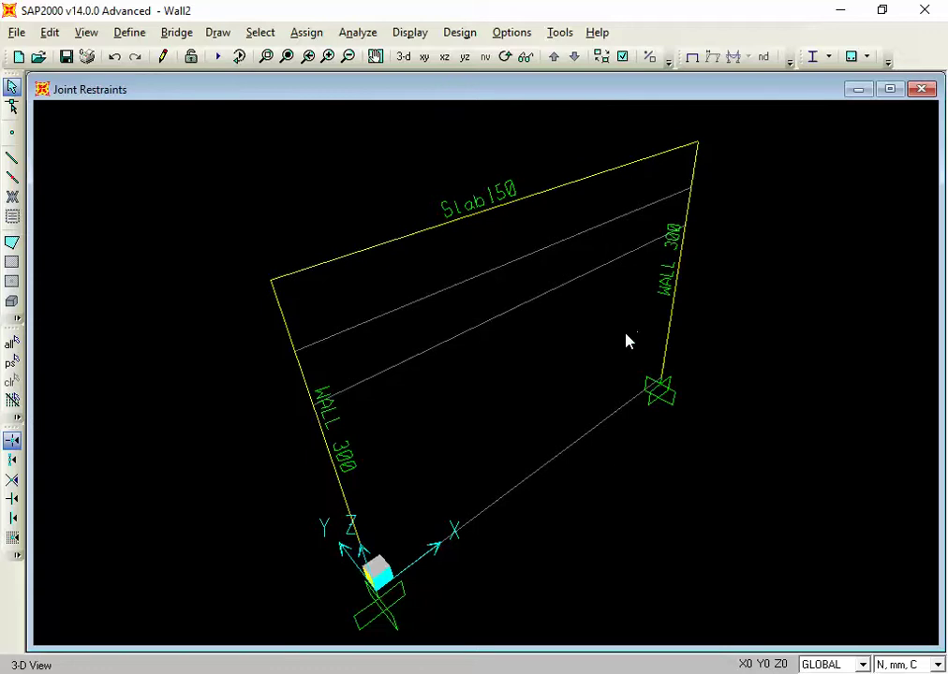
Step: Review the joint restraints assigned to the base joint of the wall at X=5000 without changing them
left_click_drag(628, 341, 715, 429)
left_click(306, 32)
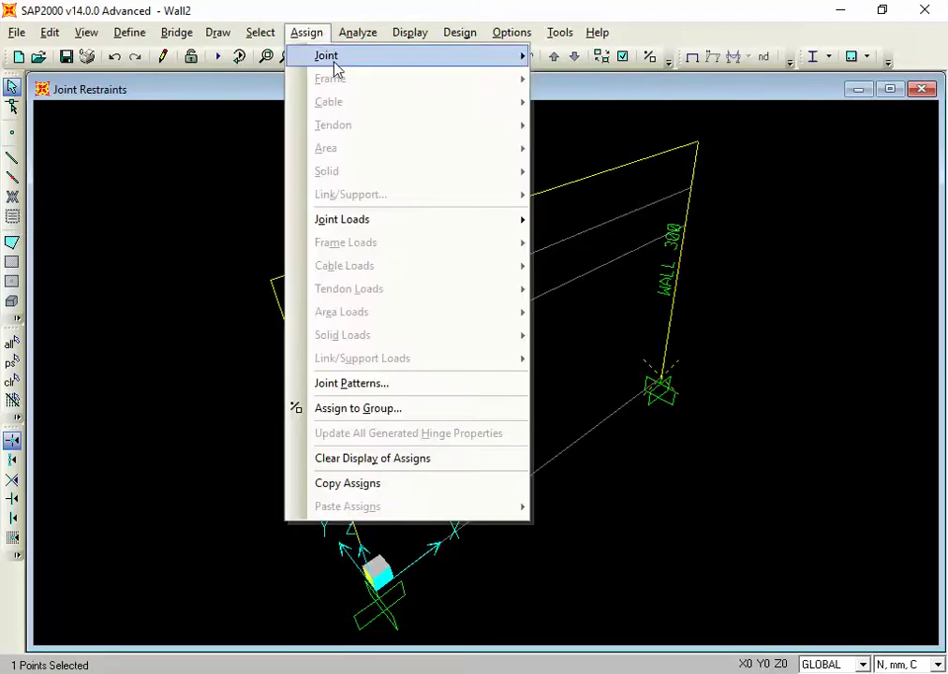
mouse_move(335, 67)
left_click(560, 55)
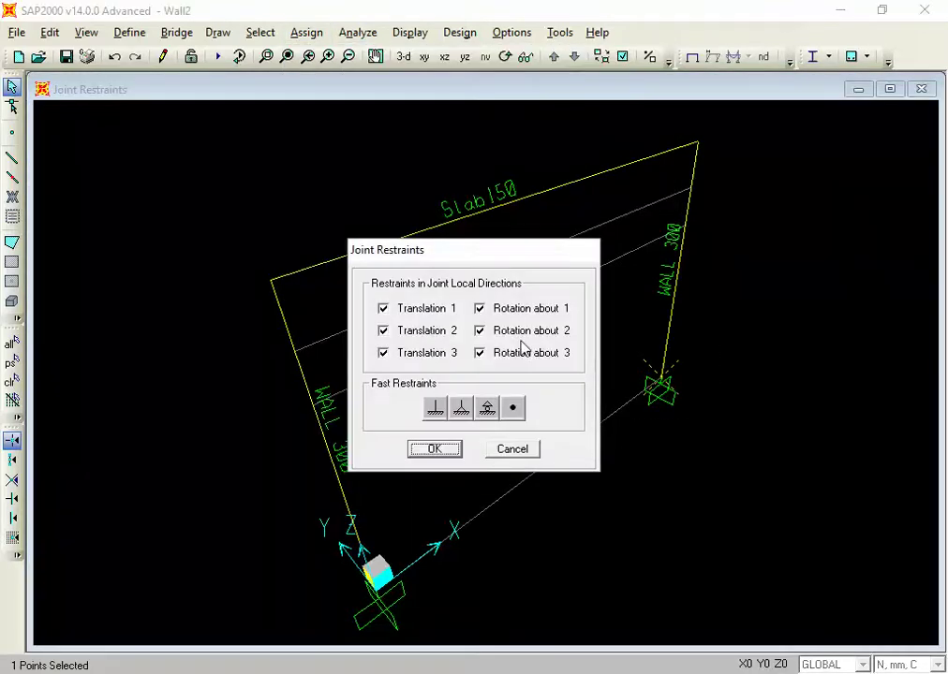
left_click(506, 451)
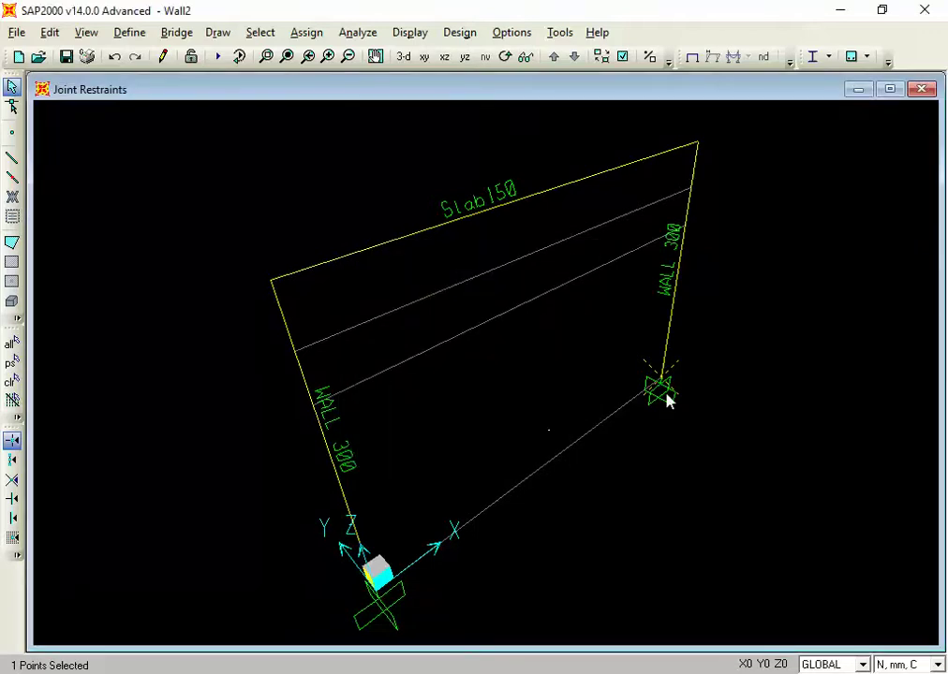
left_click(666, 394)
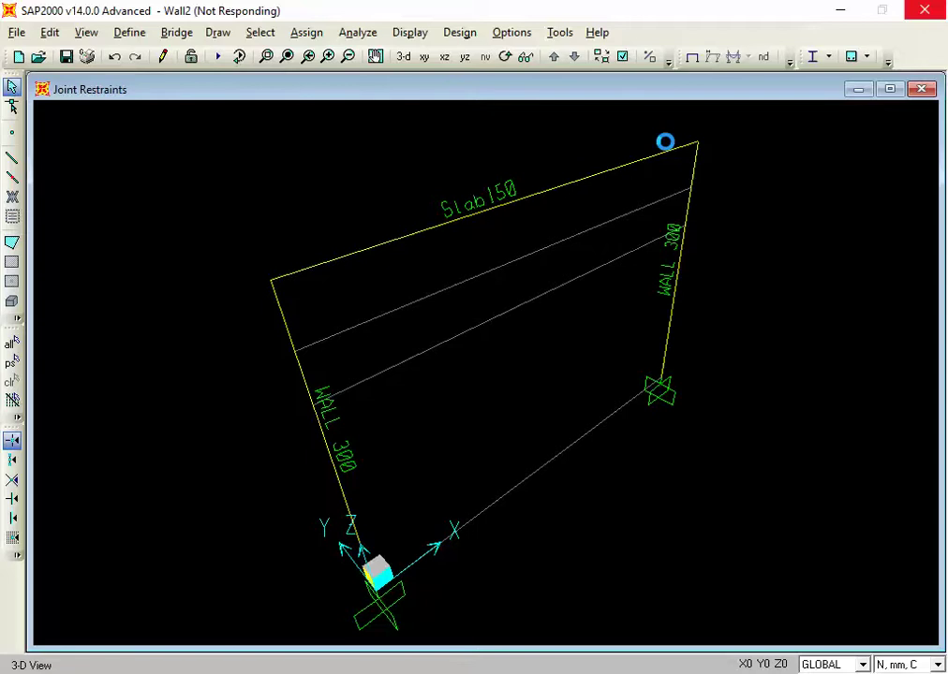
left_click(667, 149)
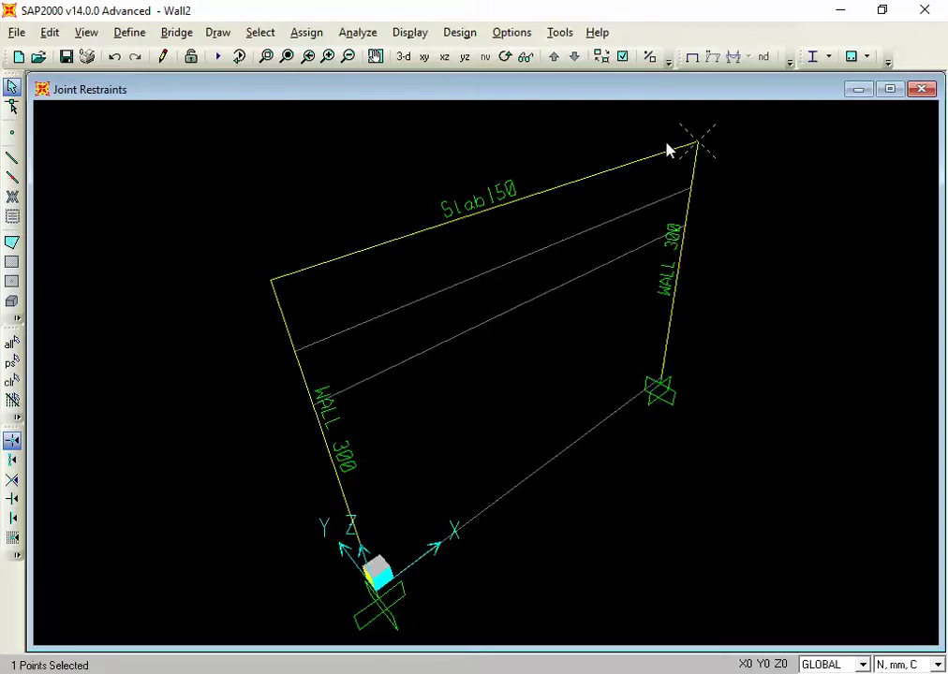
left_click(667, 149)
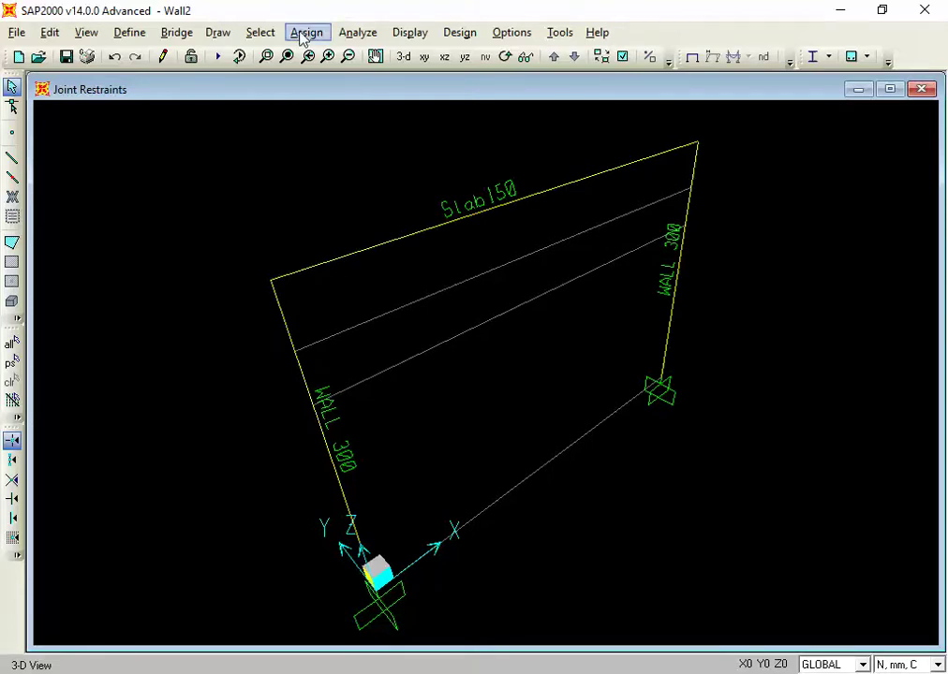
left_click(131, 33)
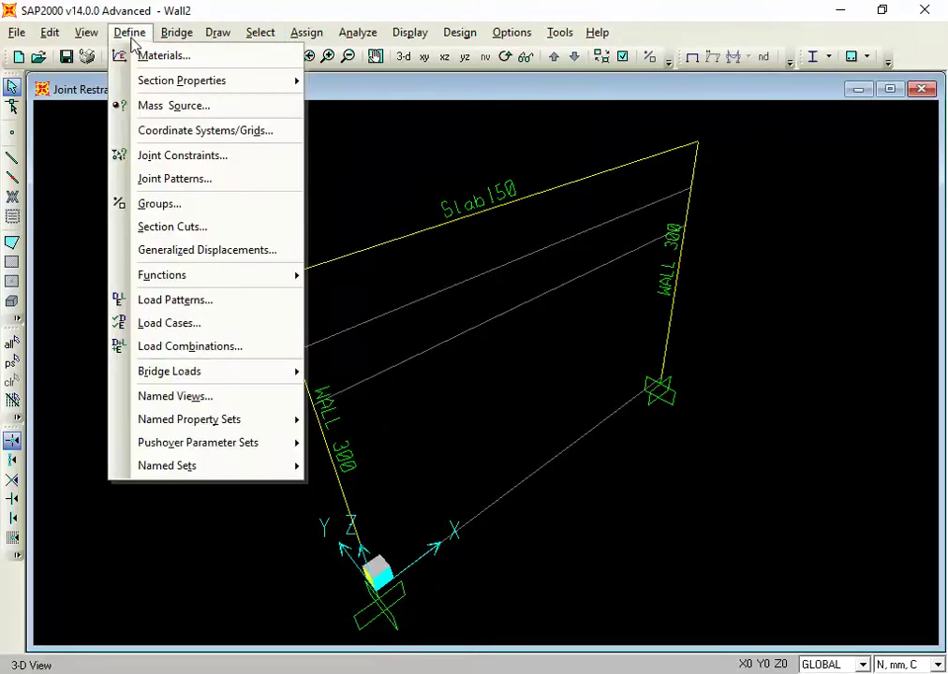
left_click(132, 39)
left_click(131, 39)
left_click(132, 42)
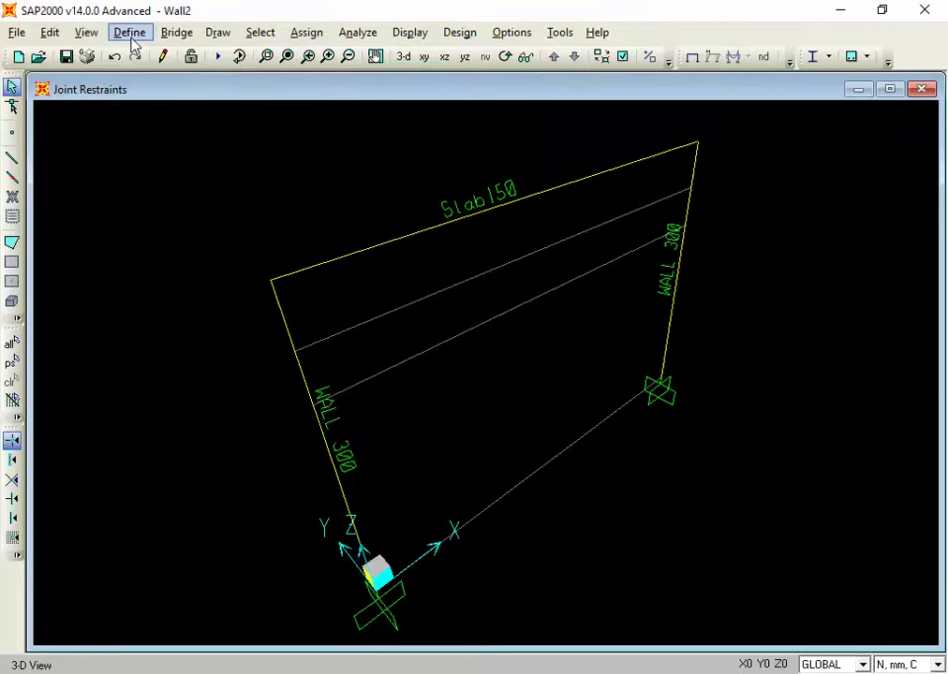
left_click(132, 43)
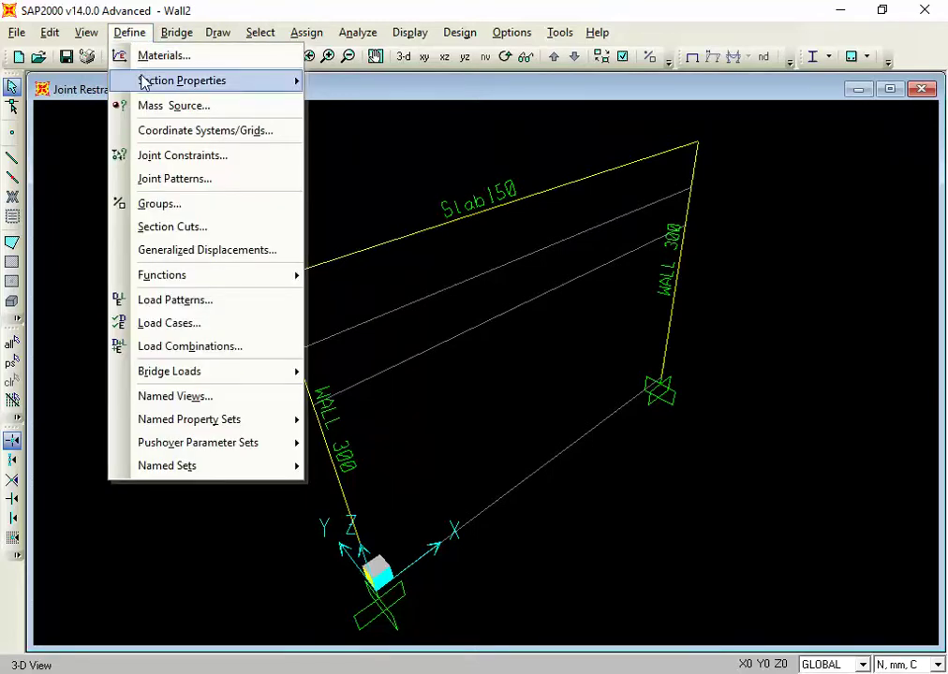
mouse_move(300, 80)
left_click(363, 92)
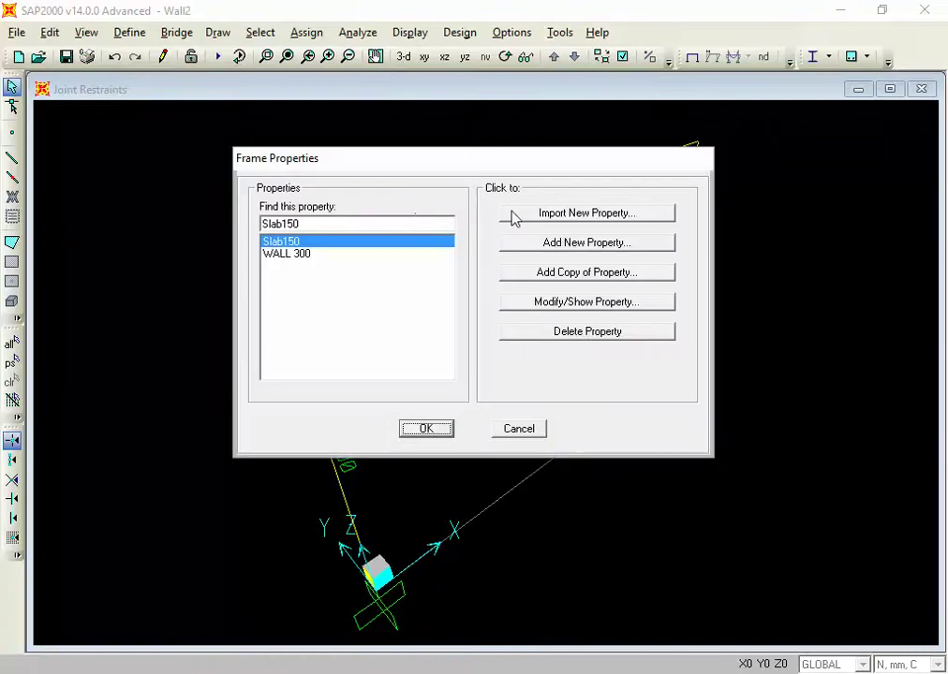
left_click(533, 241)
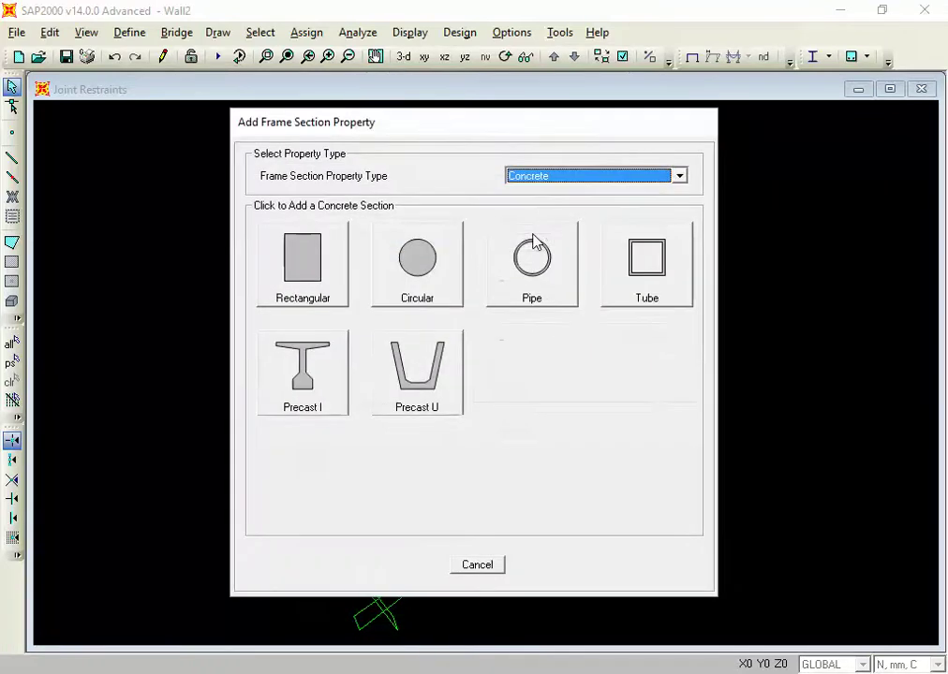
left_click(345, 253)
left_click_drag(518, 195, 481, 200)
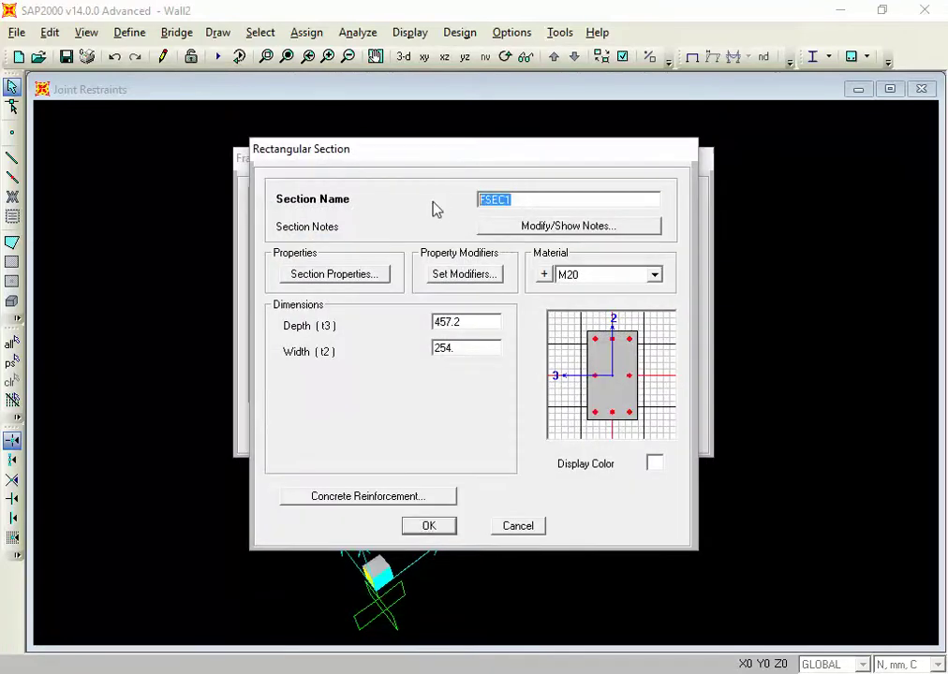
type("Base")
double_click(475, 327)
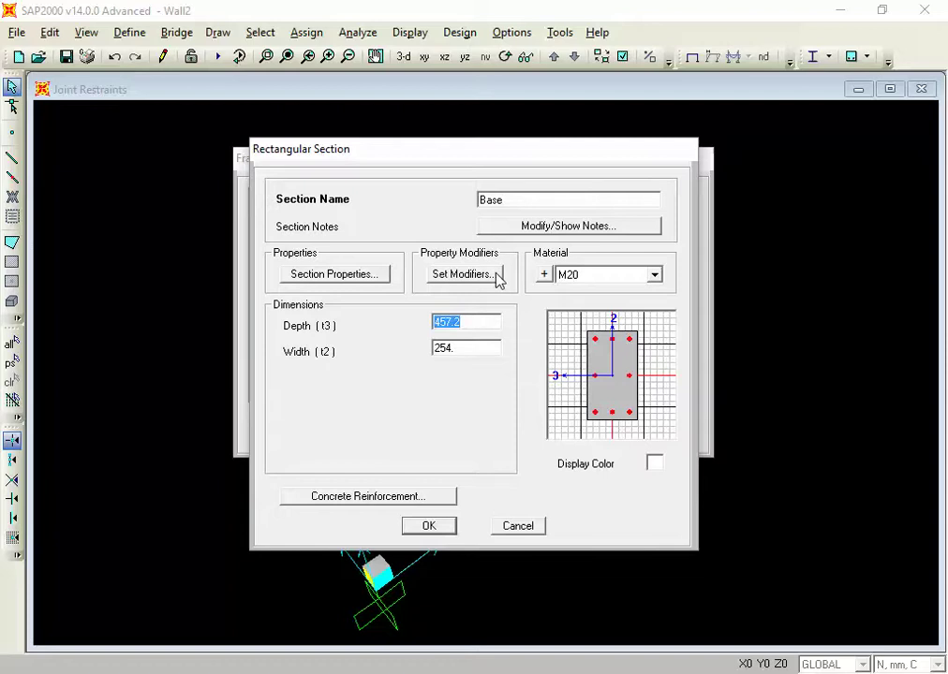
left_click(530, 525)
left_click(516, 428)
Step: Create a new rectangular concrete frame section and name it Base
left_click(129, 32)
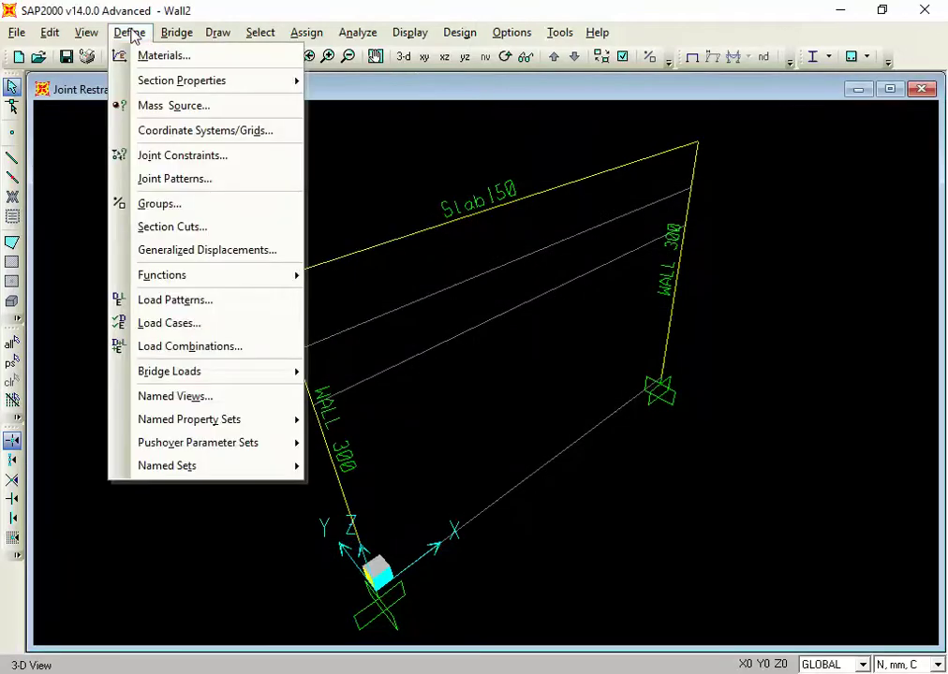
mouse_move(116, 79)
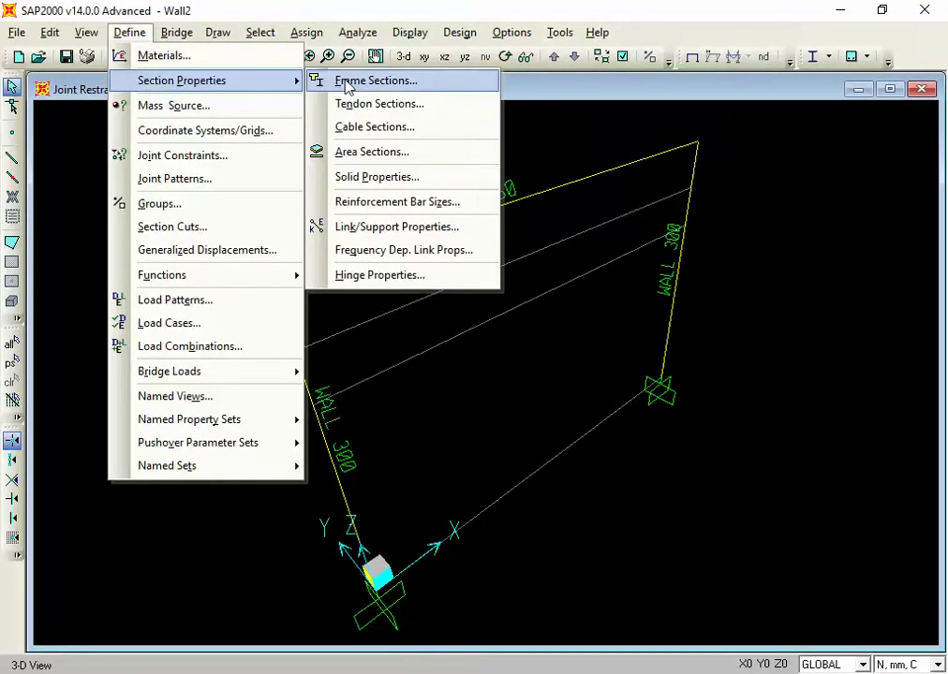
left_click(346, 83)
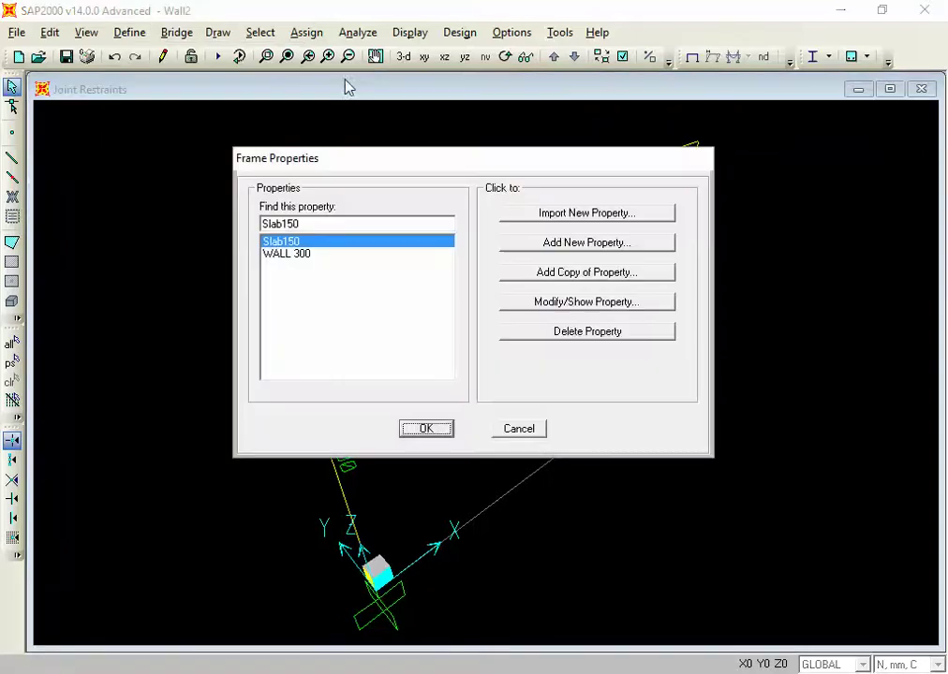
mouse_move(567, 247)
left_mouse_down()
mouse_move(556, 269)
mouse_move(557, 247)
left_mouse_up()
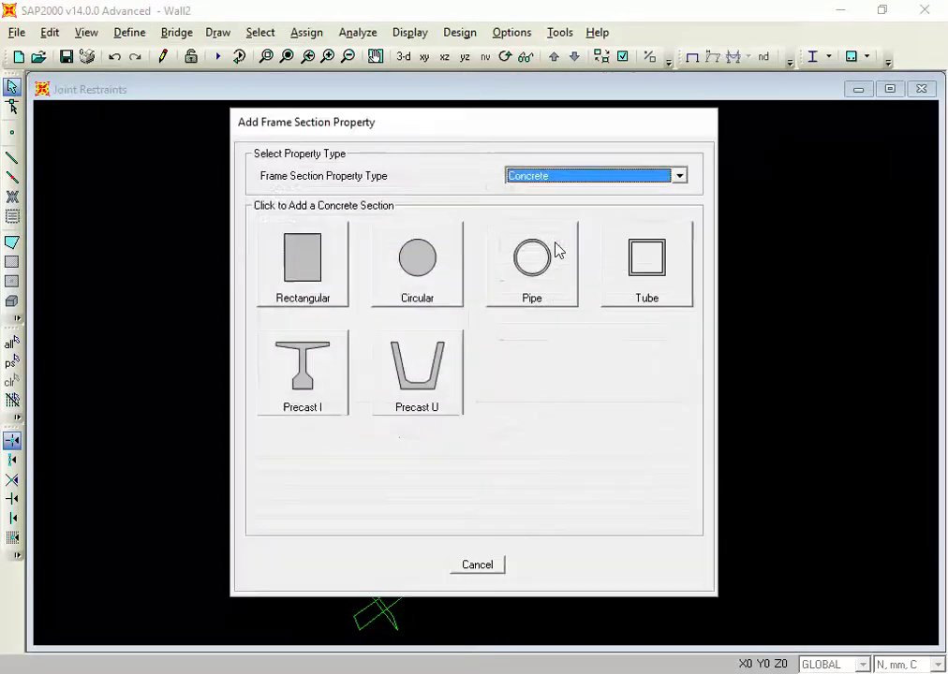
left_click(317, 273)
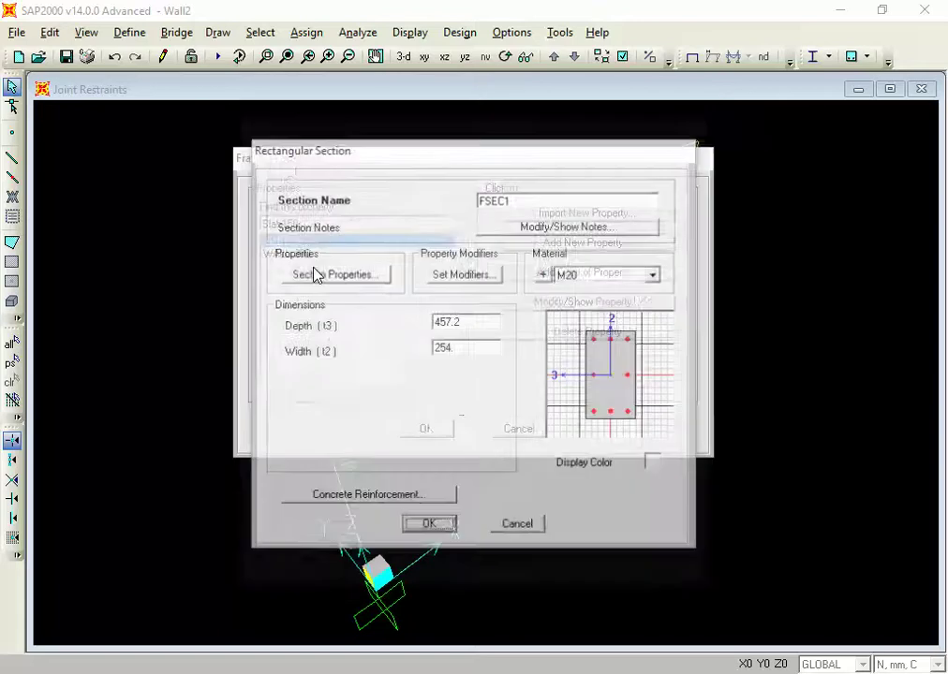
double_click(542, 202)
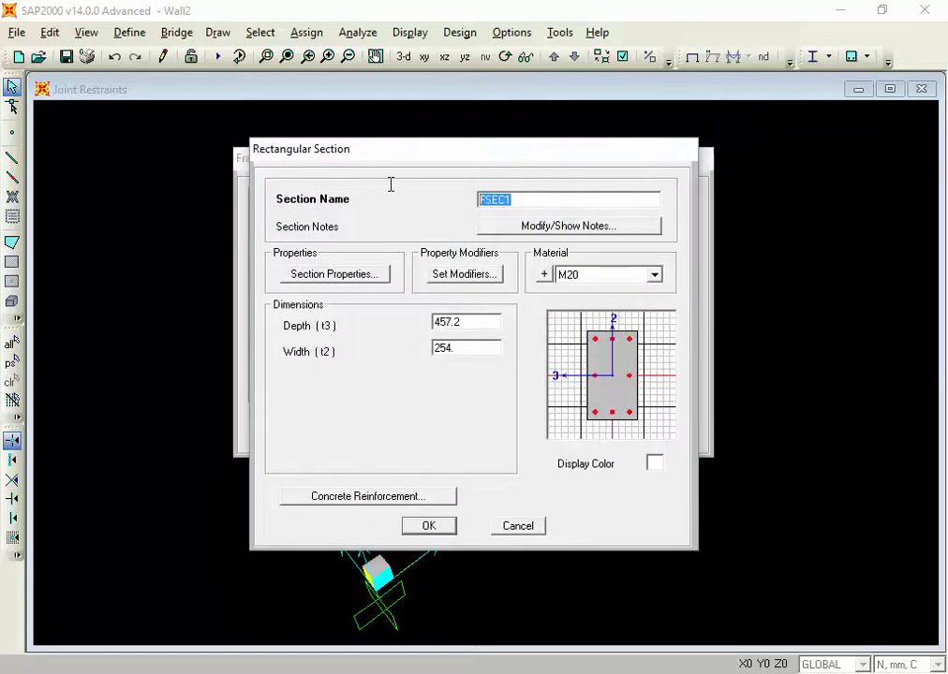
type("Base")
Step: Set the Base section's depth to 400 mm and its width to 1000 mm
double_click(469, 322)
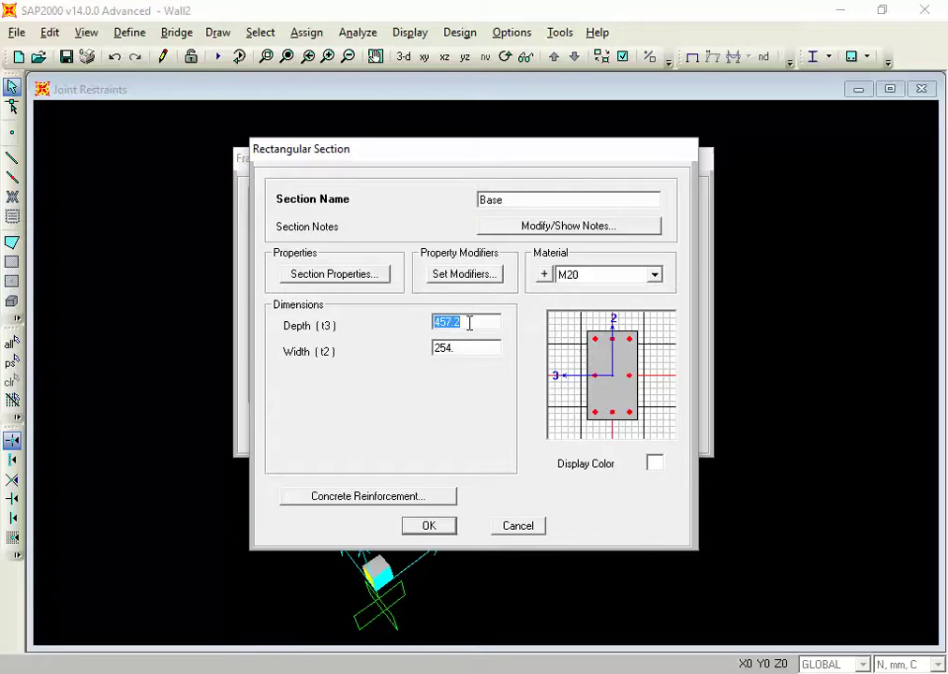
type("400")
double_click(473, 348)
type("00")
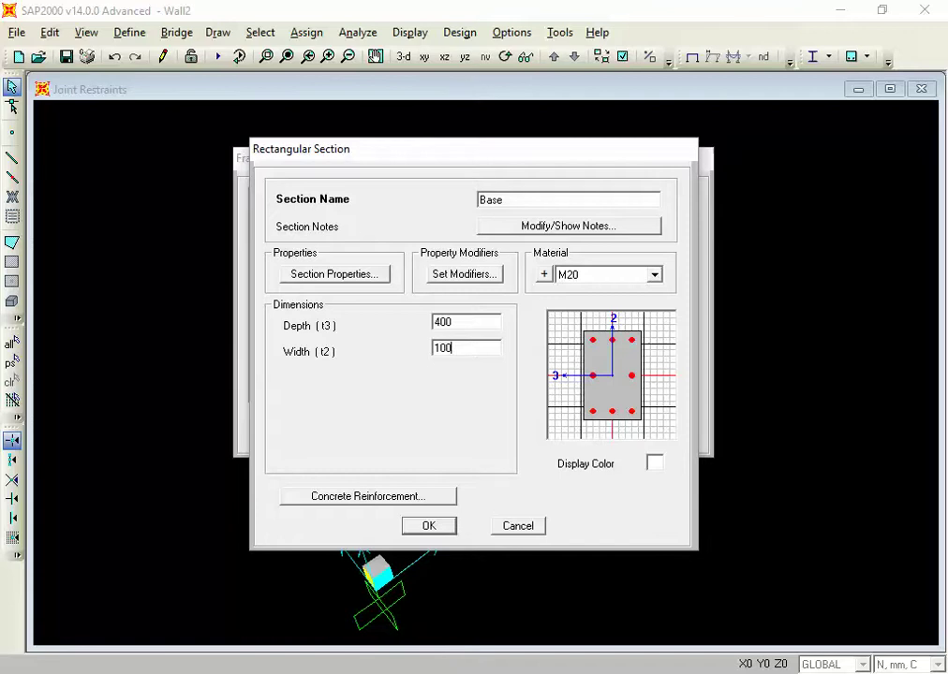
type("0")
Step: Set the Base section's reinforcement to beam design with 70 mm top and bottom cover to the rebar centre
left_click(410, 497)
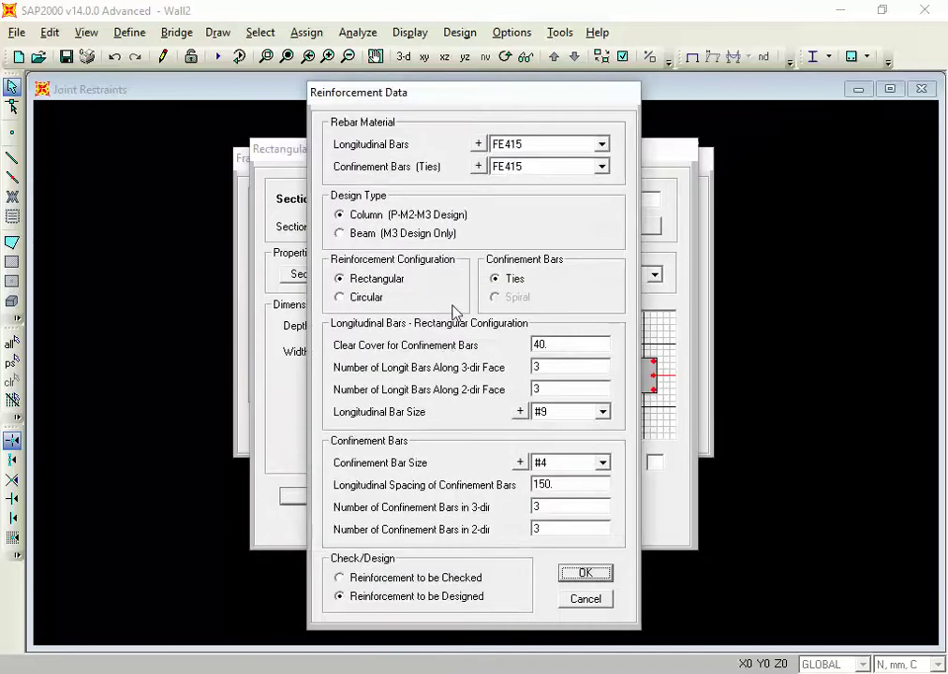
left_click(339, 233)
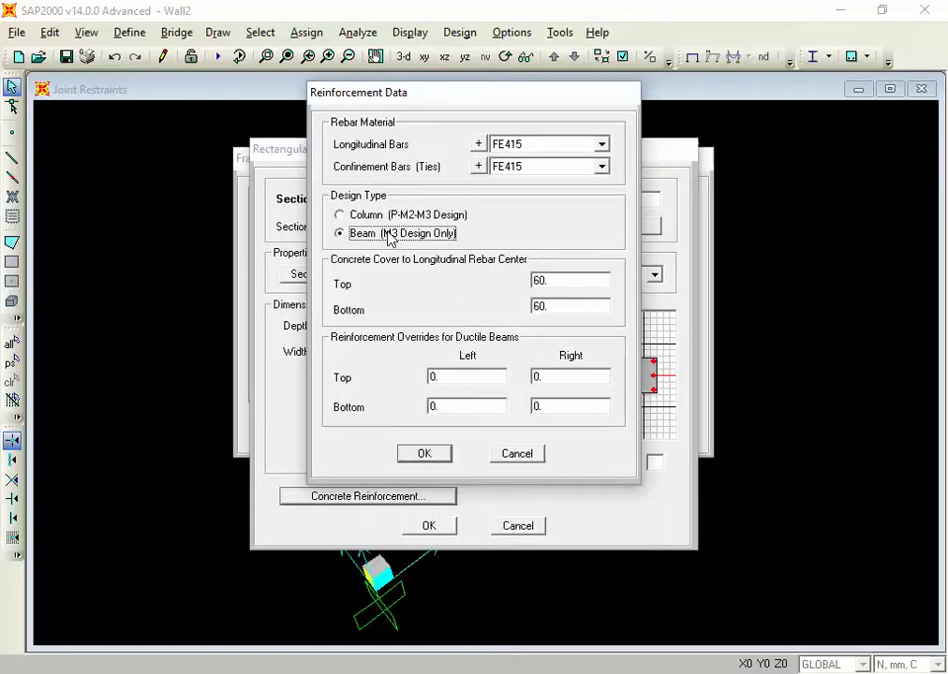
double_click(558, 279)
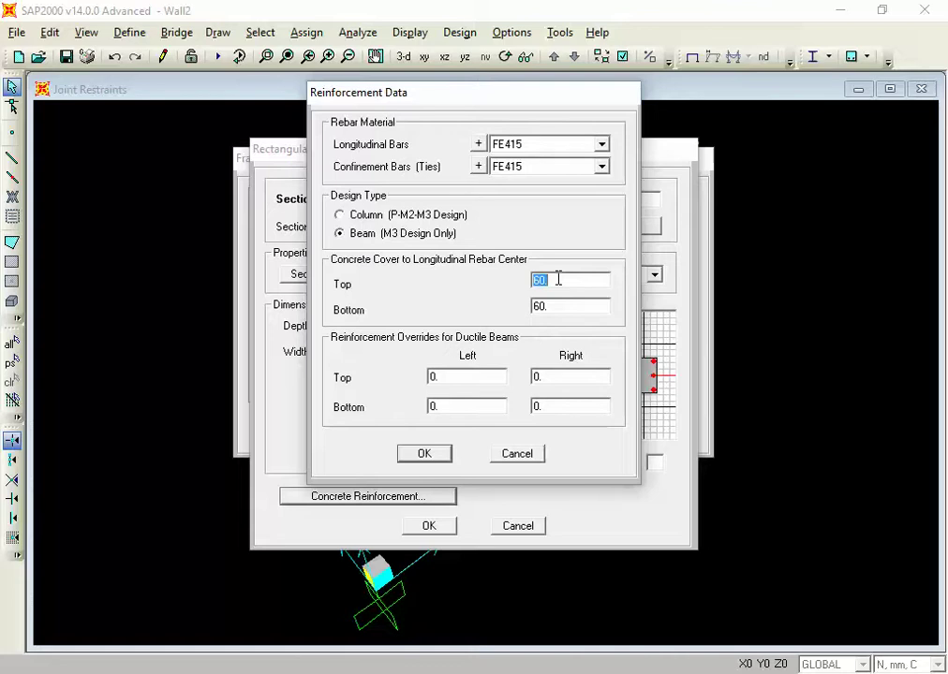
type("70")
double_click(561, 305)
type("7")
left_click(423, 457)
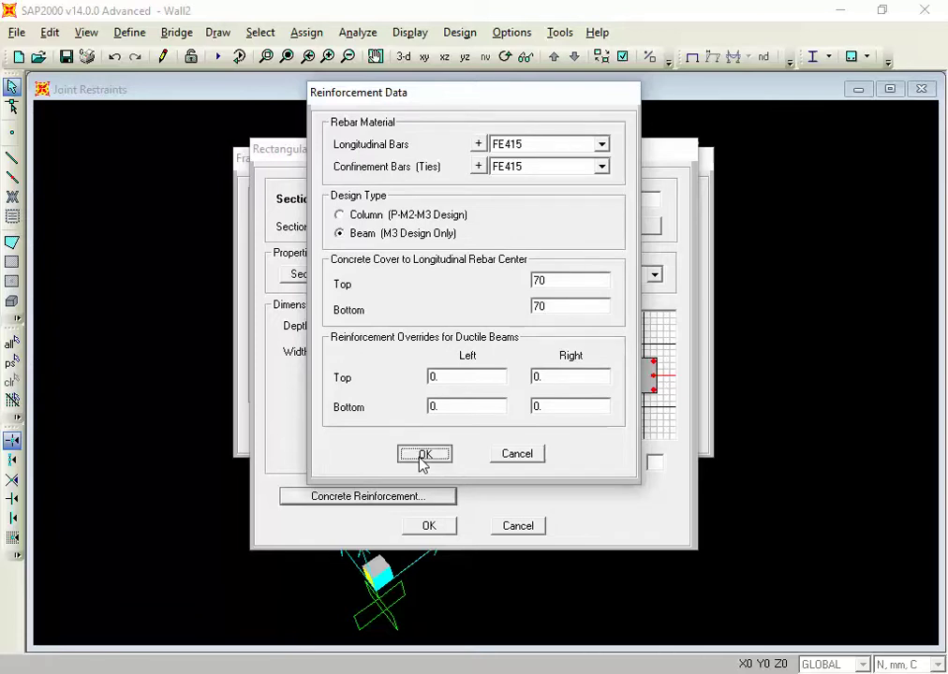
Step: Accept the Base section's reinforcement data and save the new section to the frame properties
left_click(422, 456)
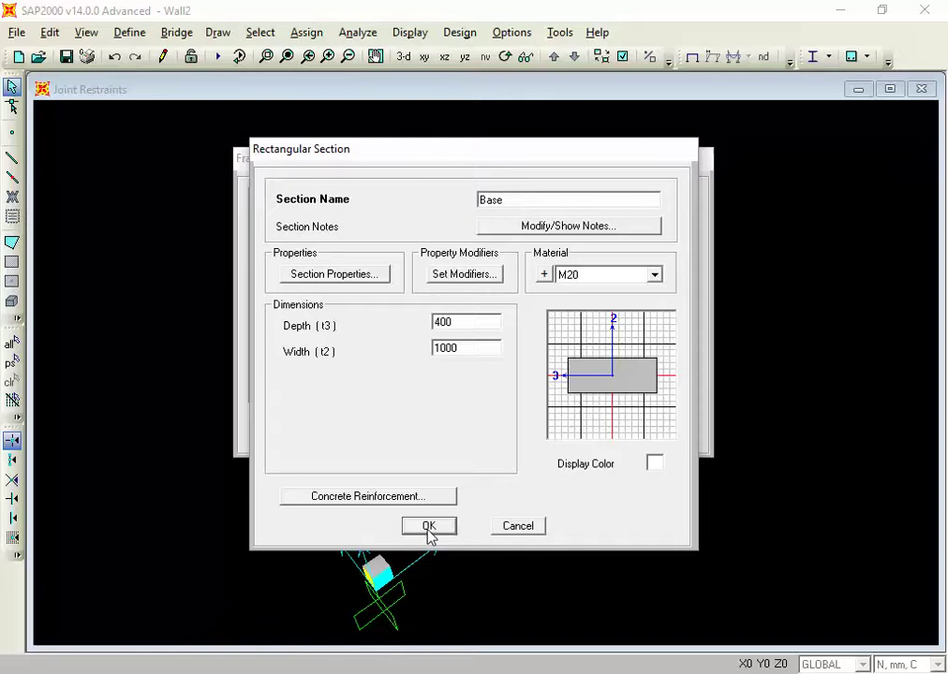
left_click(429, 527)
left_click(423, 433)
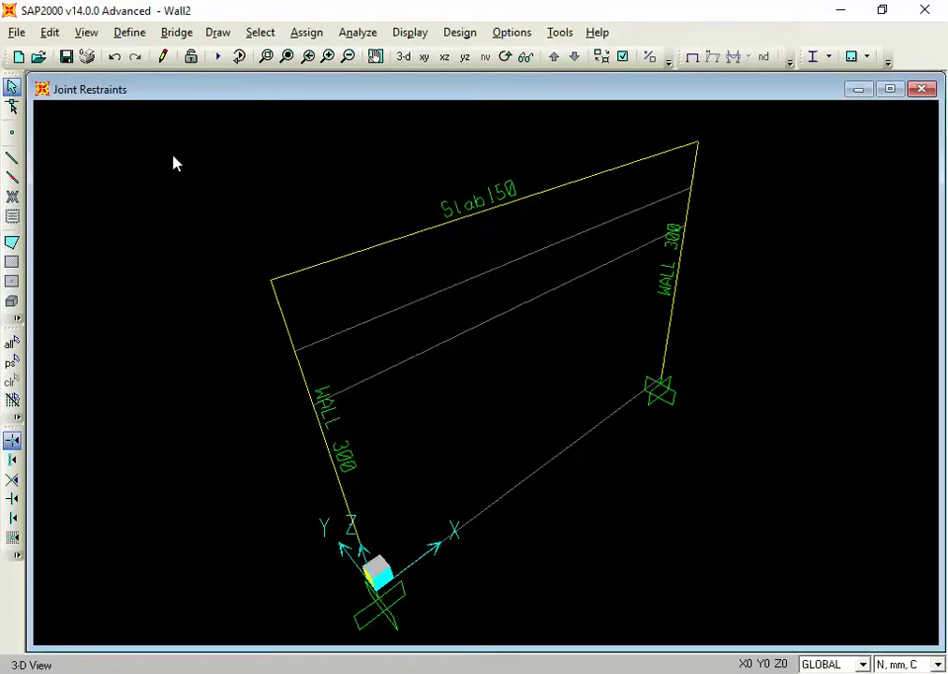
Step: Draw a straight frame member with the Base section between the base joints of the two walls
left_click(12, 157)
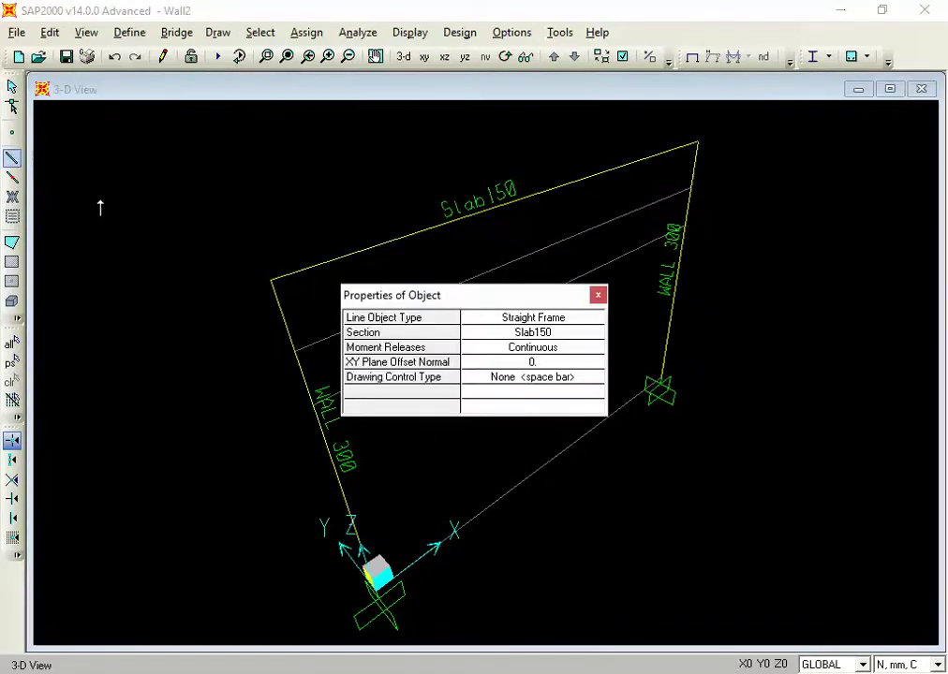
left_click(545, 332)
left_click(532, 348)
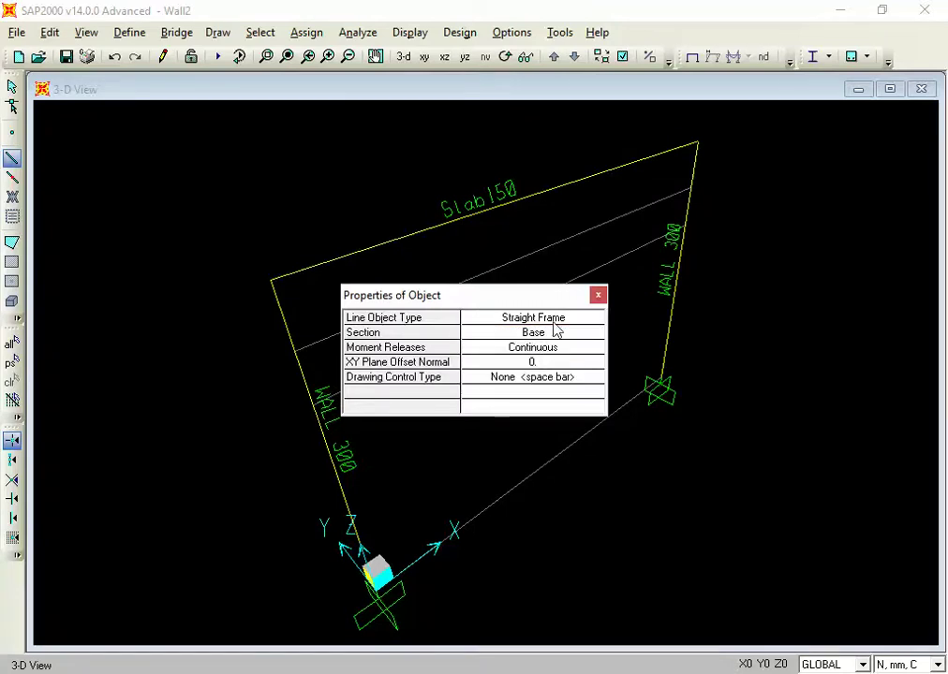
left_click(597, 296)
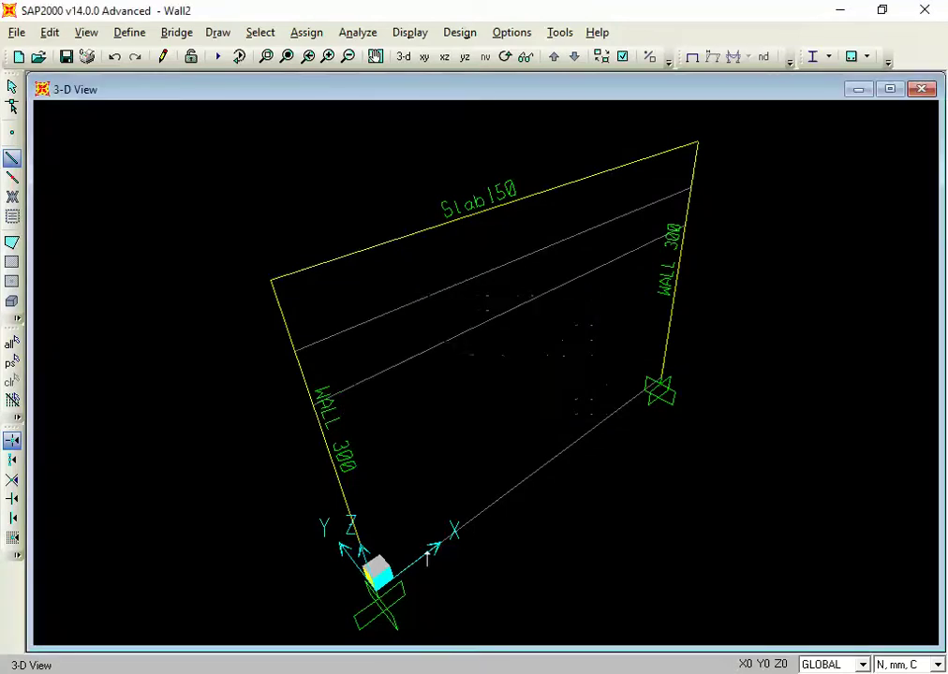
left_click(380, 590)
left_click(659, 390)
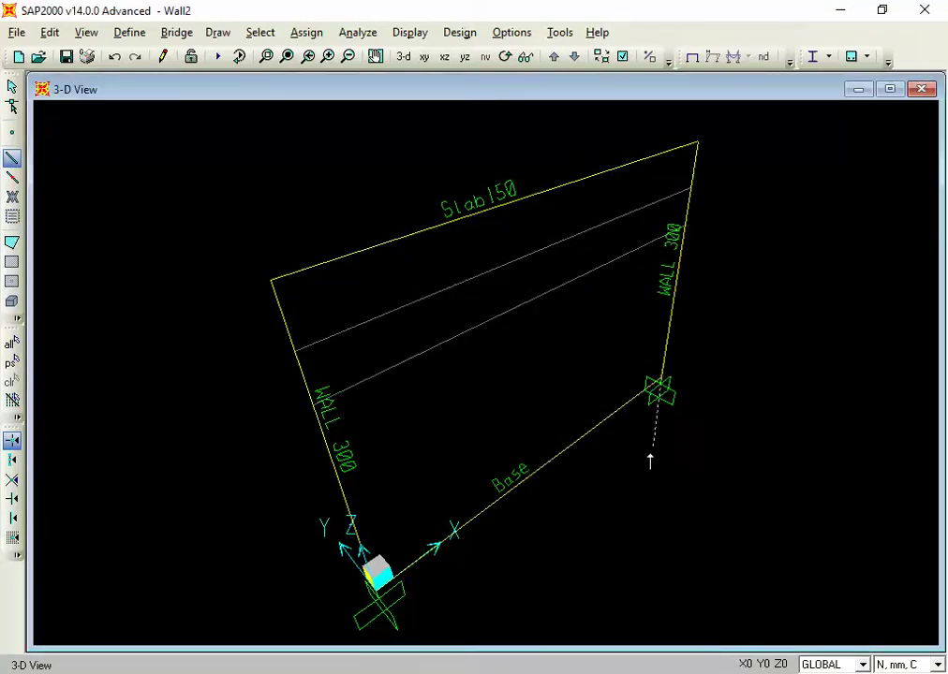
key("Escape")
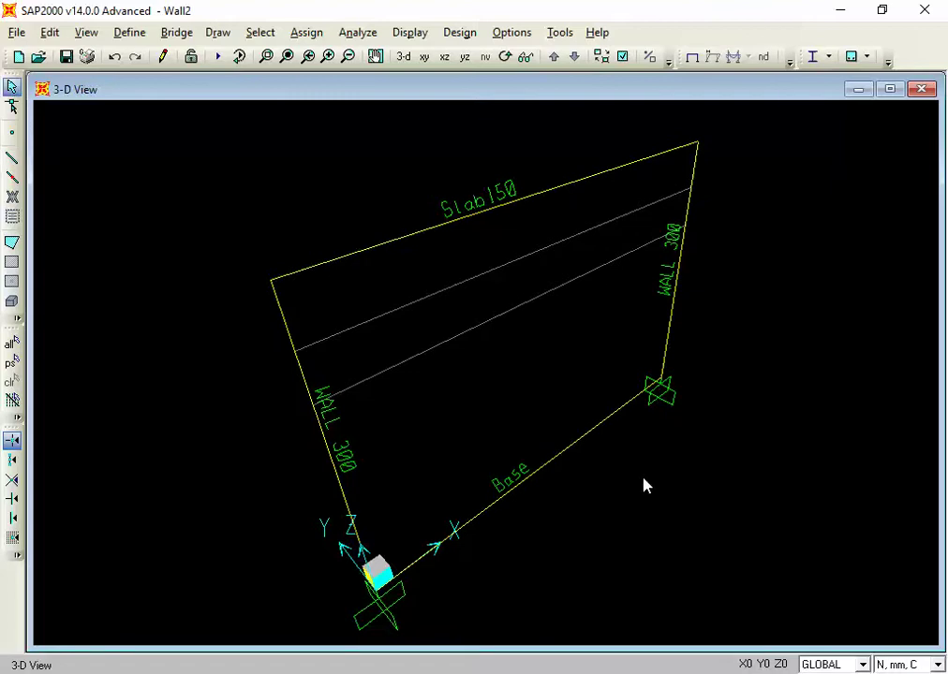
Step: Show the members in extruded view and examine how the walls, top slab and base meet from all sides
left_click(622, 56)
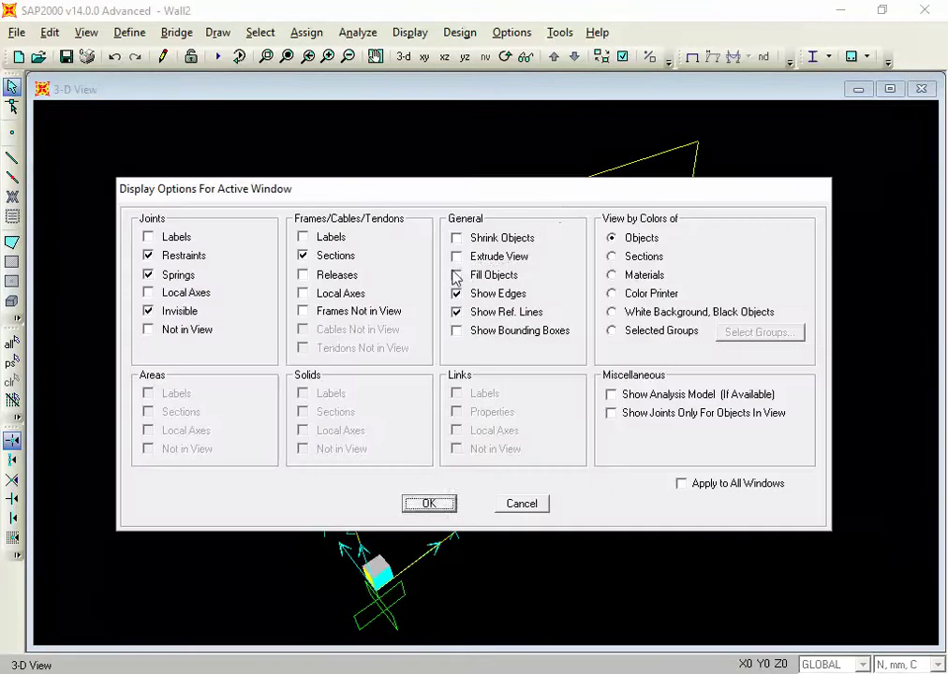
left_click(456, 256)
left_click(434, 507)
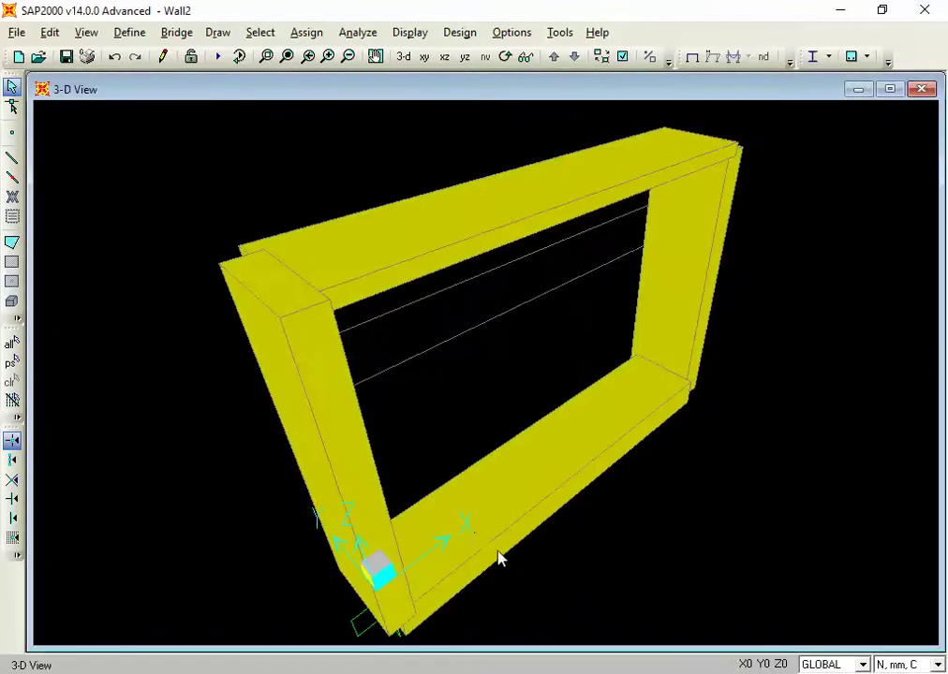
key("Left")
key("Left")
key("Left")
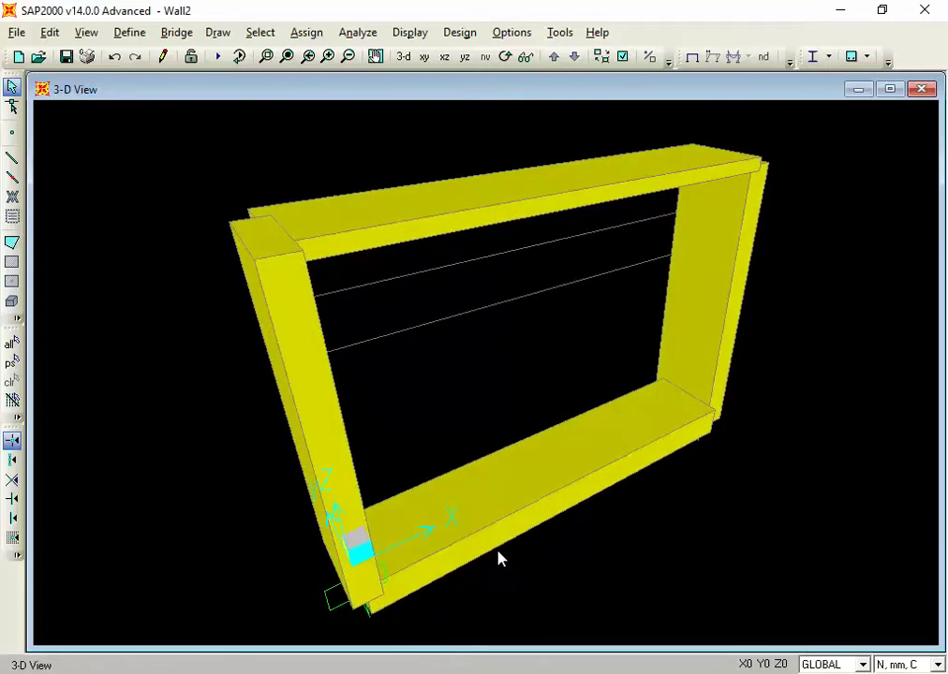
key("Left")
key("Left")
key("Left")
key("Left")
key("Left")
key("Left")
key("Left")
key("Left")
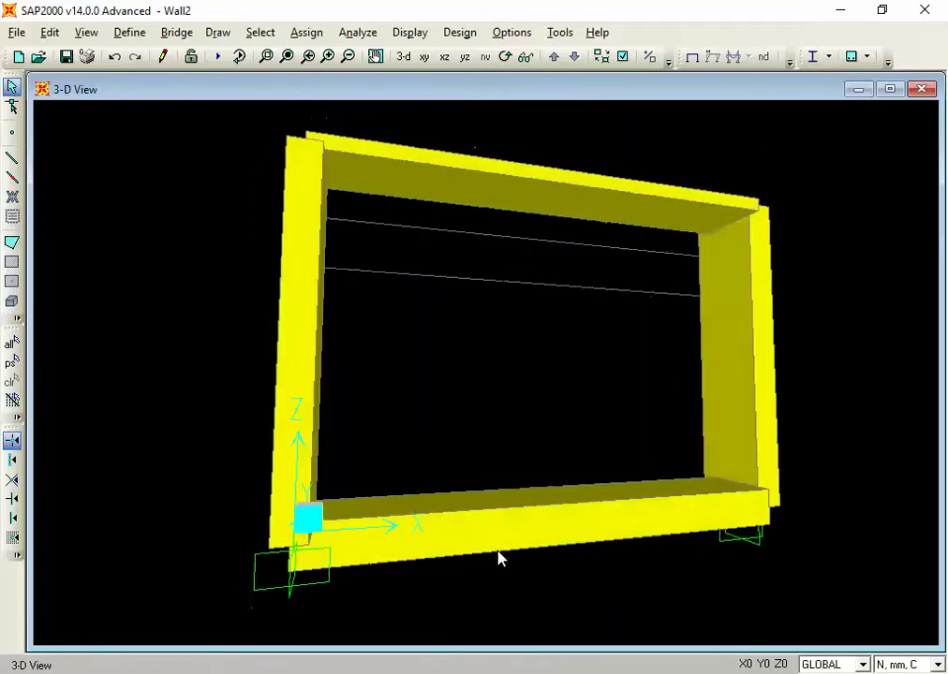
key("Left")
key("Left")
key("Left")
key("Left")
key("Left")
key("Left")
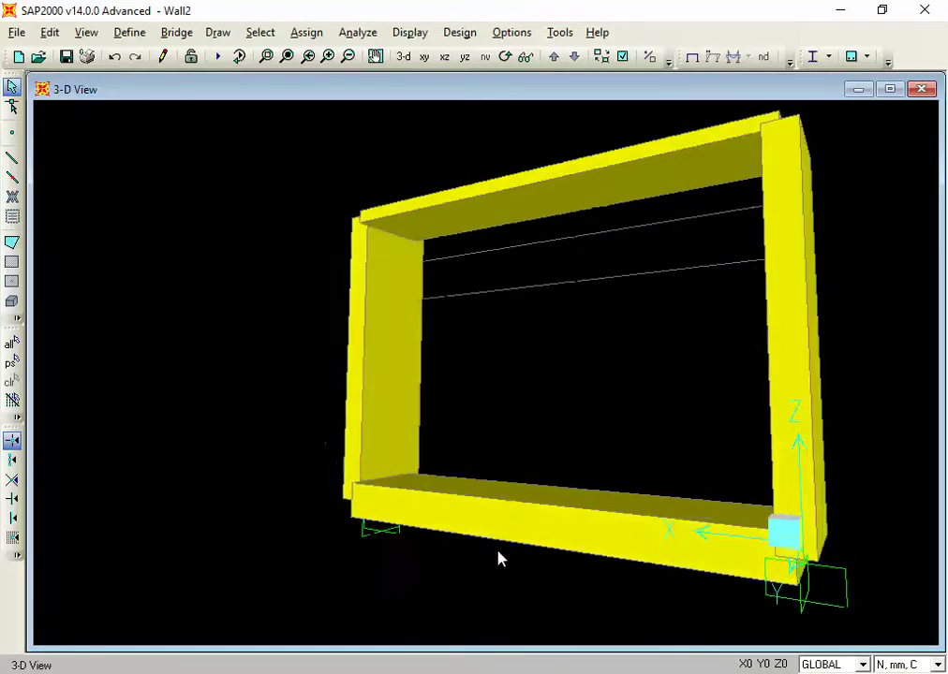
key("Left")
key("Left")
key("Left")
key("Left")
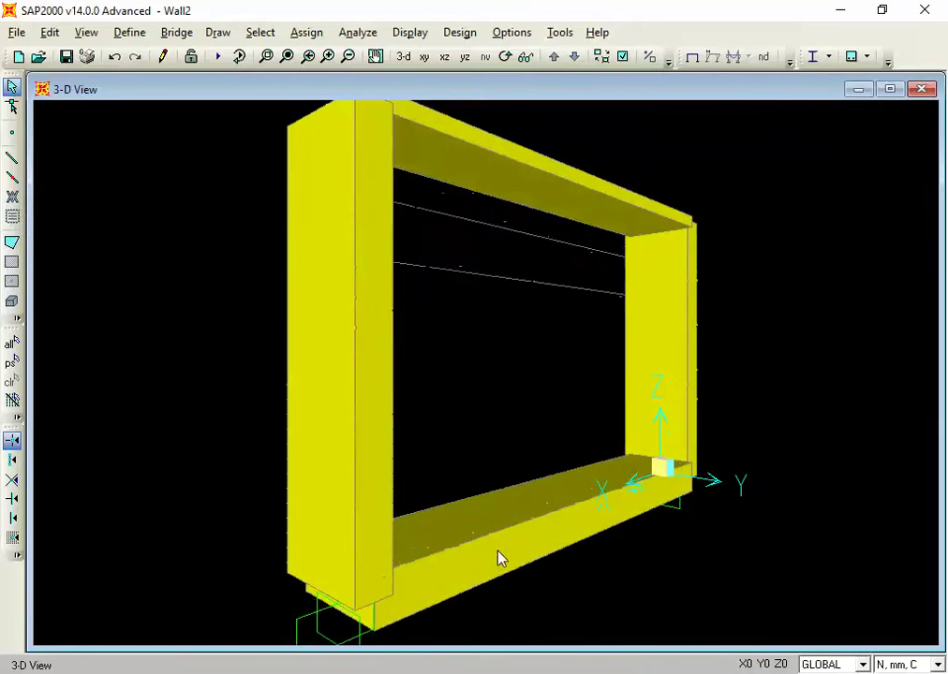
key("Up")
key("Up")
key("Left")
key("Left")
key("Left")
key("Left")
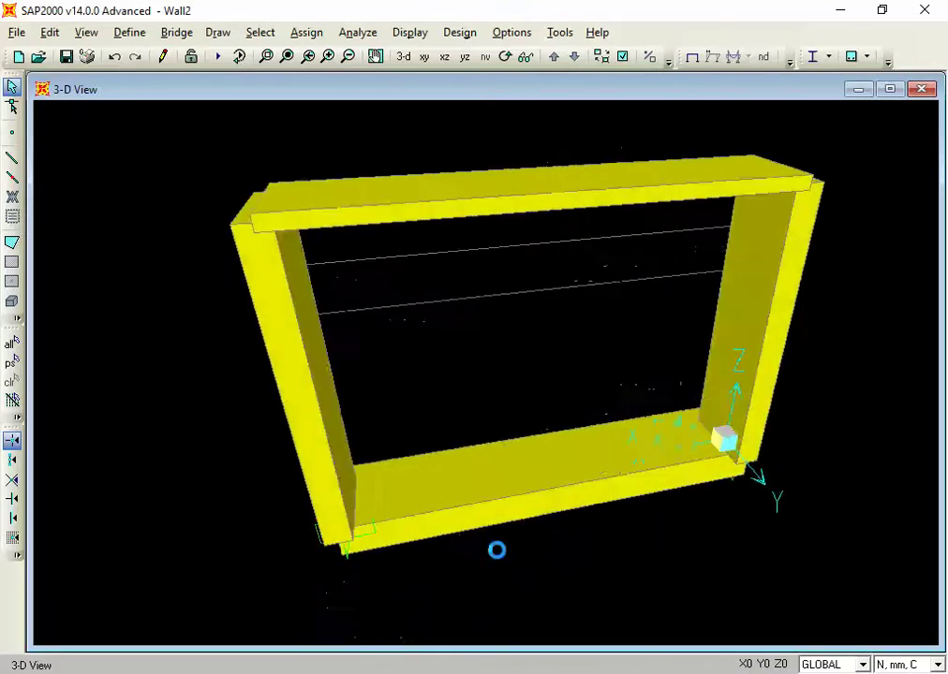
key("Left")
key("Left")
key("Left")
key("Left")
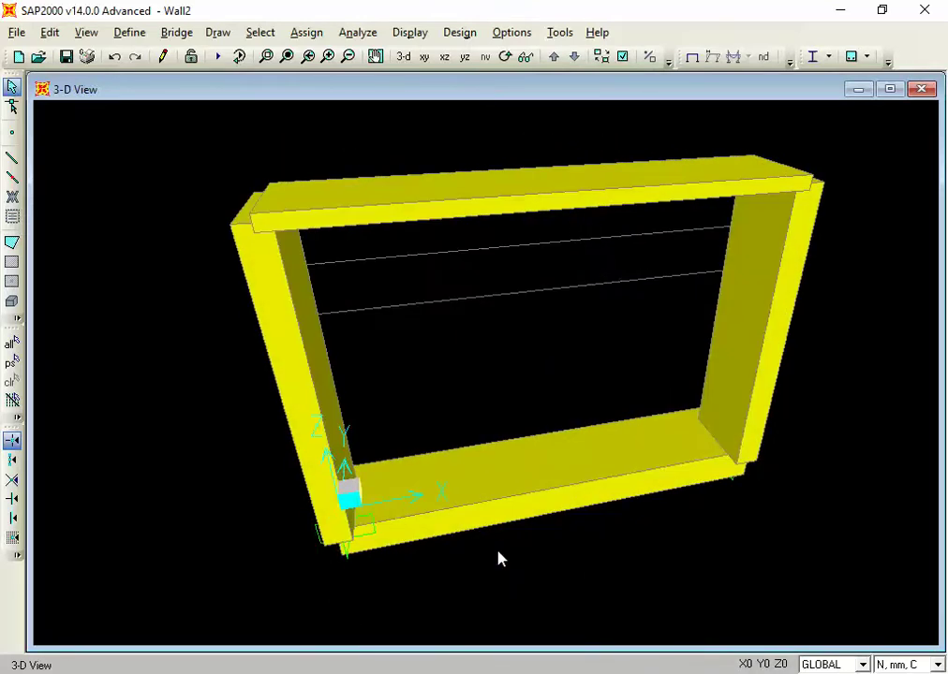
key("Left")
key("Left")
key("Left")
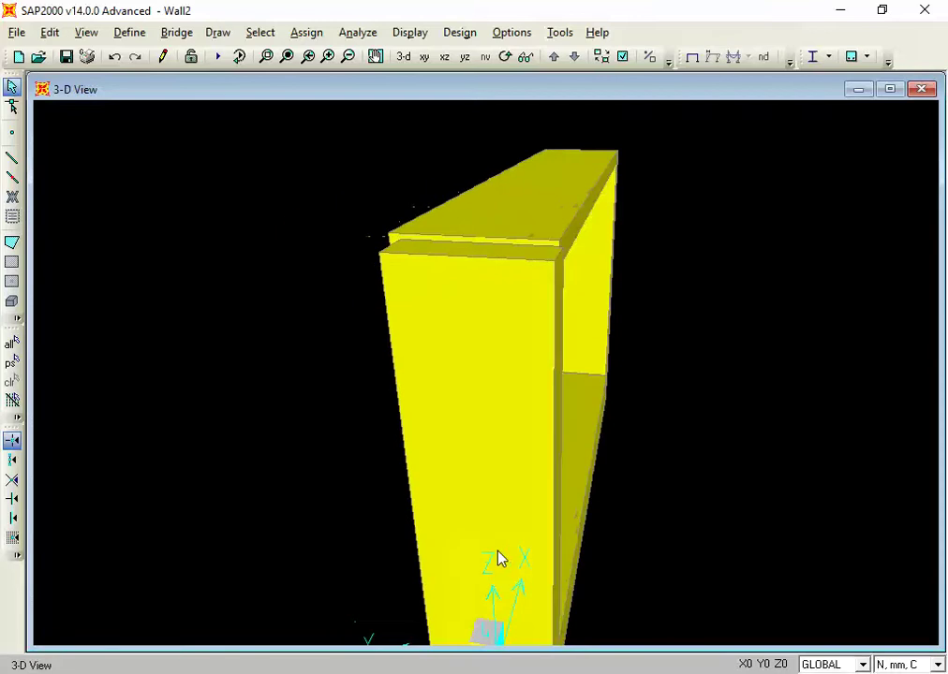
key("Left")
key("Left")
key("Left")
key("Left")
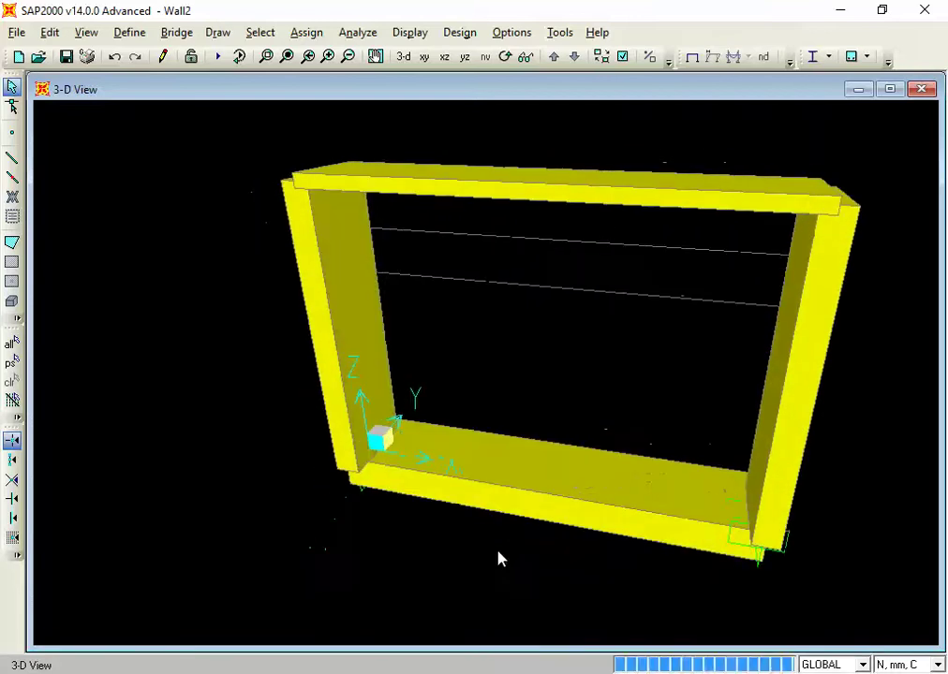
key("Left")
key("Left")
key("Left")
key("Left")
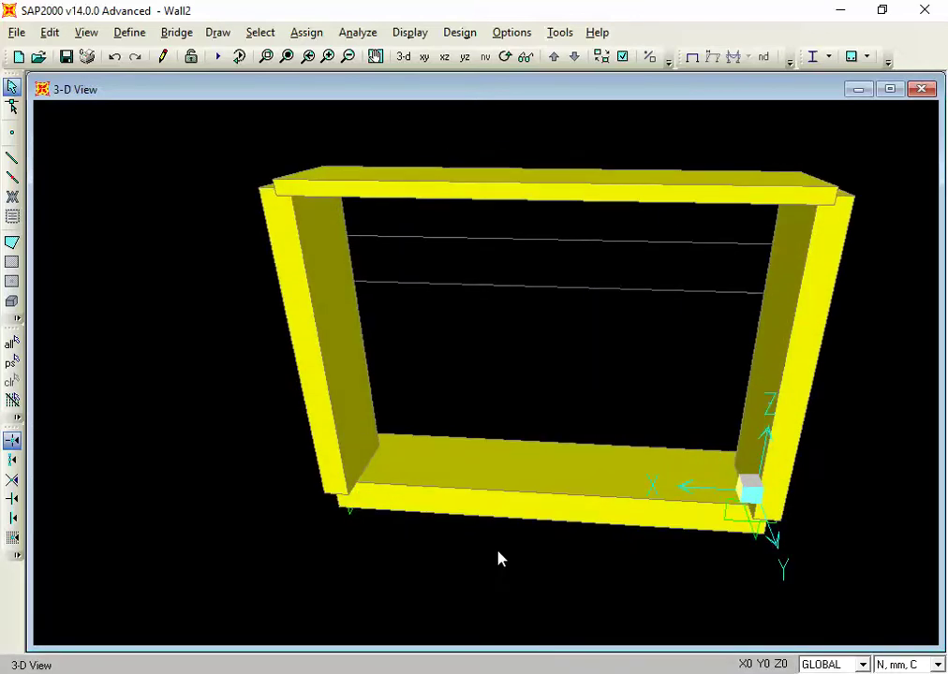
key("Left")
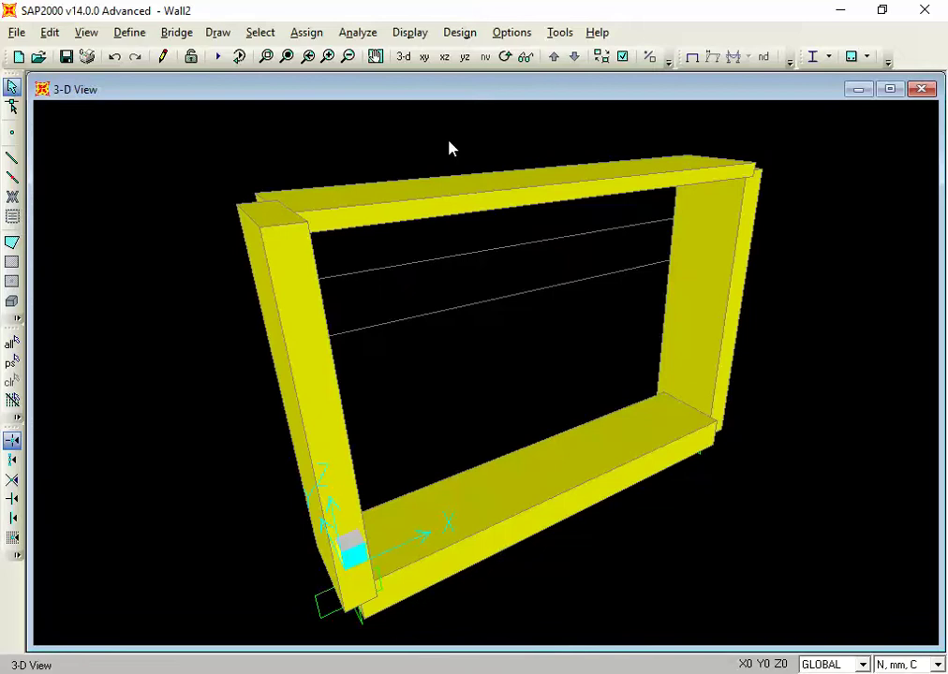
Step: Switch to the X-Z plane view at Y=0
left_click(423, 56)
left_click(444, 56)
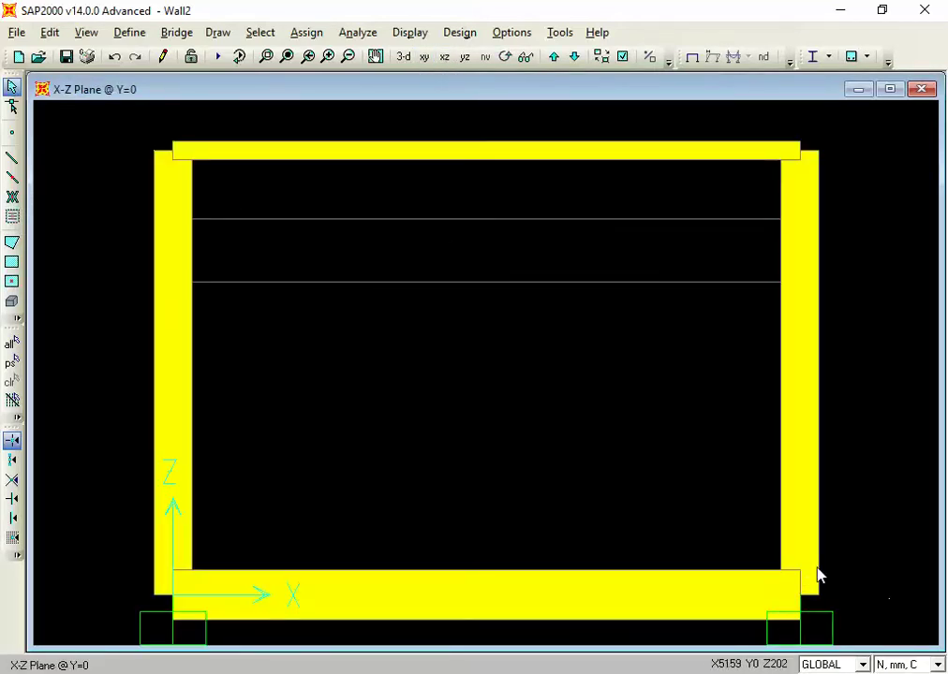
right_click(529, 358)
left_click(548, 363)
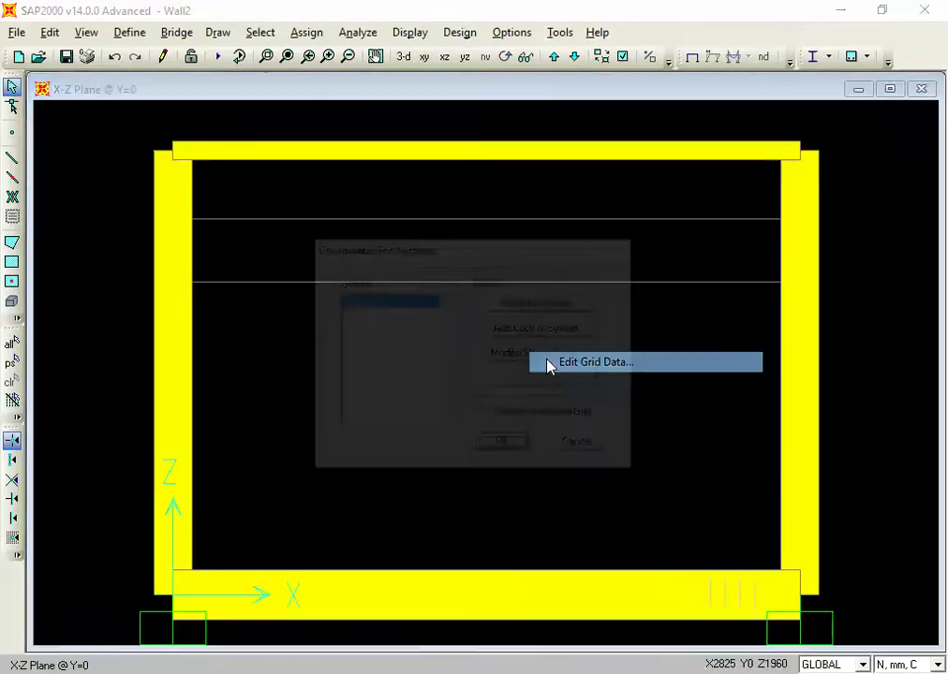
left_click(563, 452)
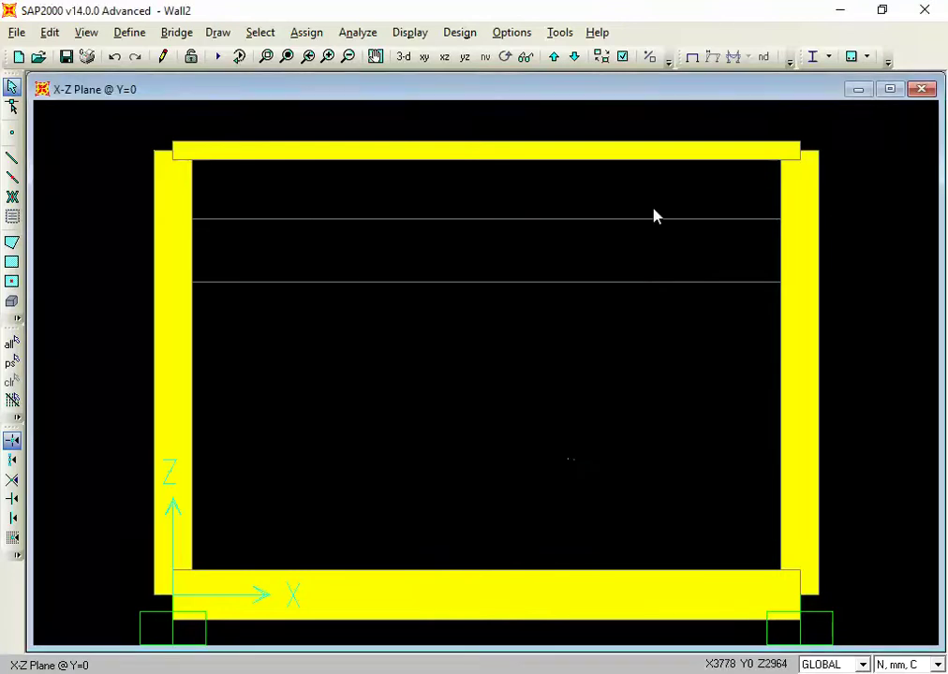
Step: Turn off the extruded view for the X-Z elevation so the members display as lines with section labels
left_click(622, 56)
left_click(456, 257)
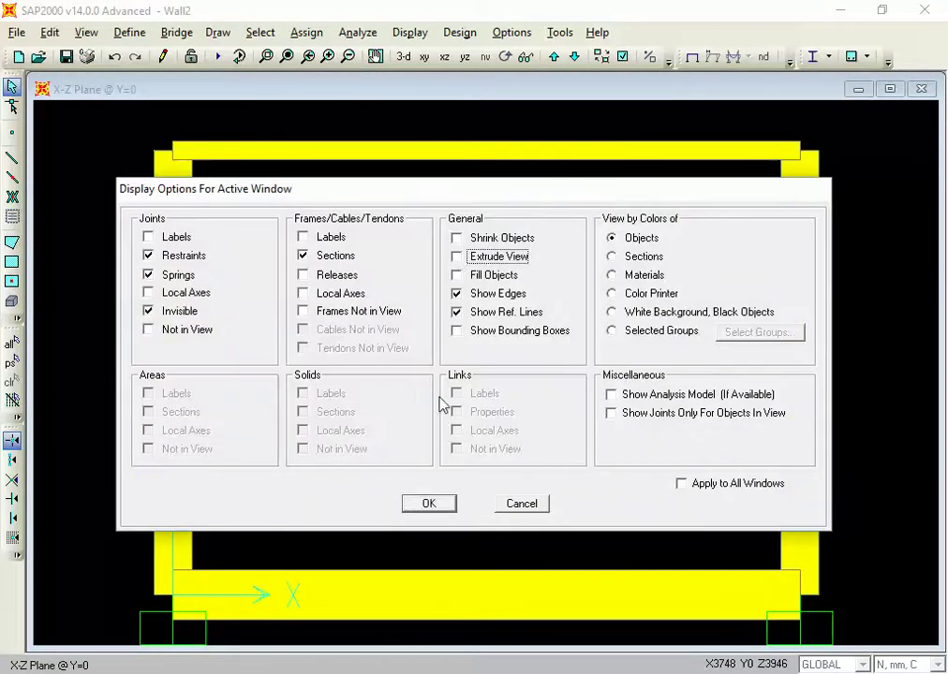
left_click(426, 506)
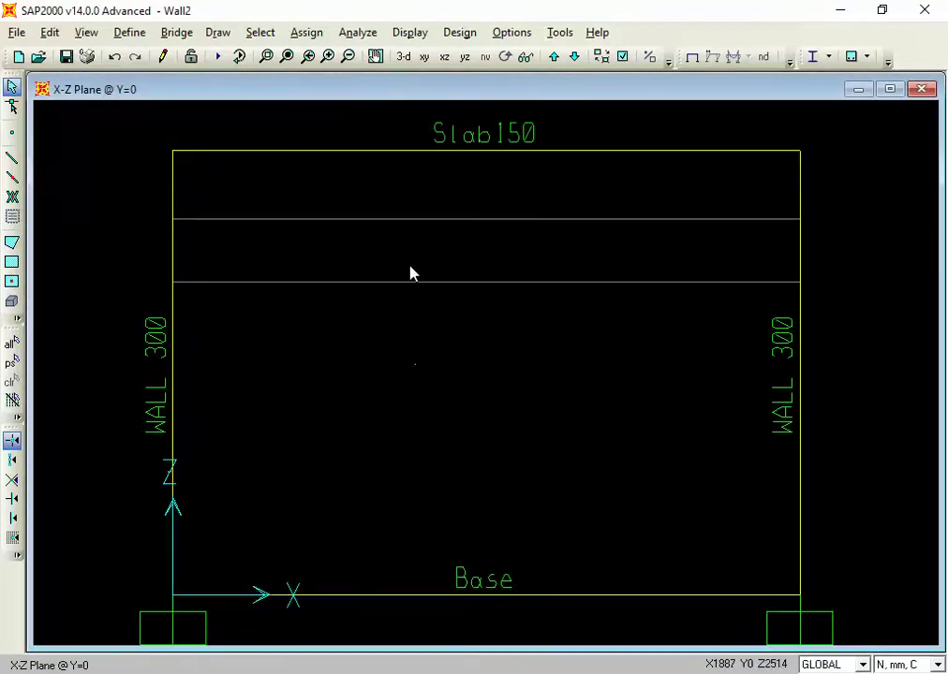
left_click(347, 56)
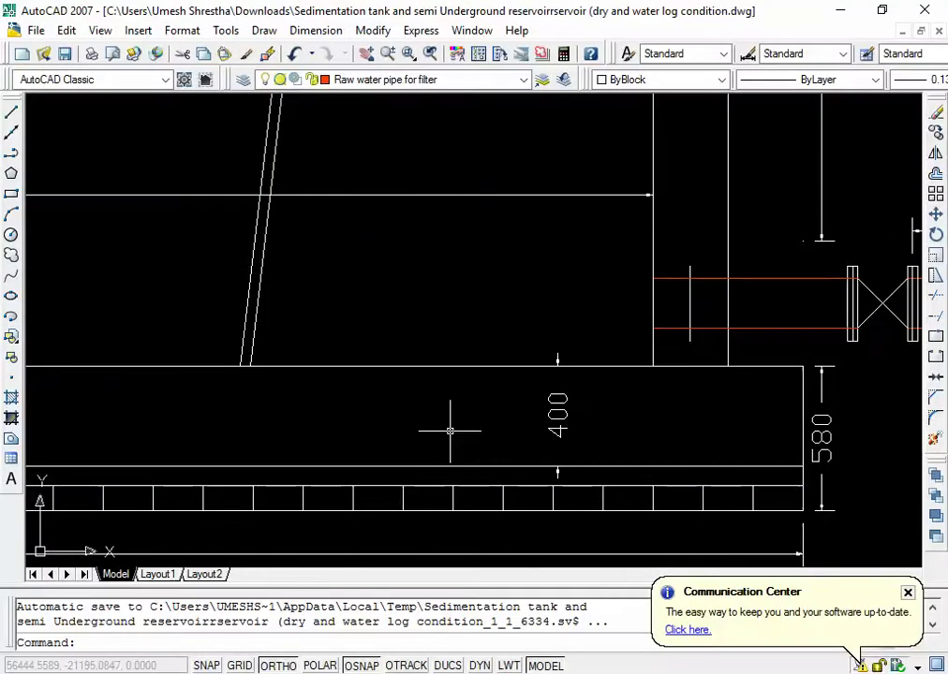
Step: Switch to the AutoCAD drawing and examine the wall-to-base-slab junctions, the base projection and the dimensions around them
scroll(450, 433, "up", 2)
scroll(683, 329, "up", 2)
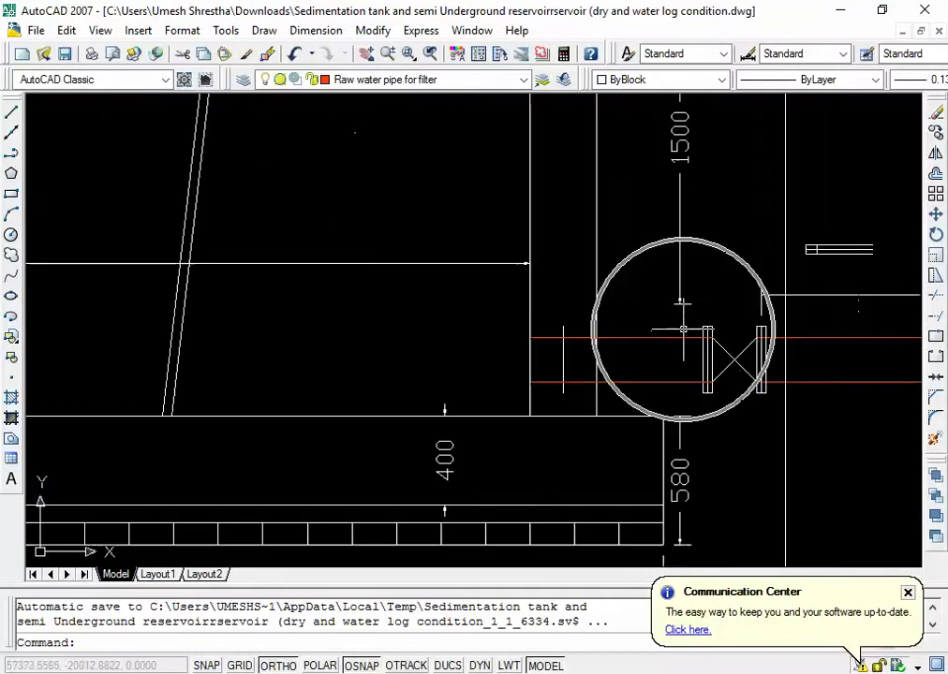
scroll(614, 351, "up", 2)
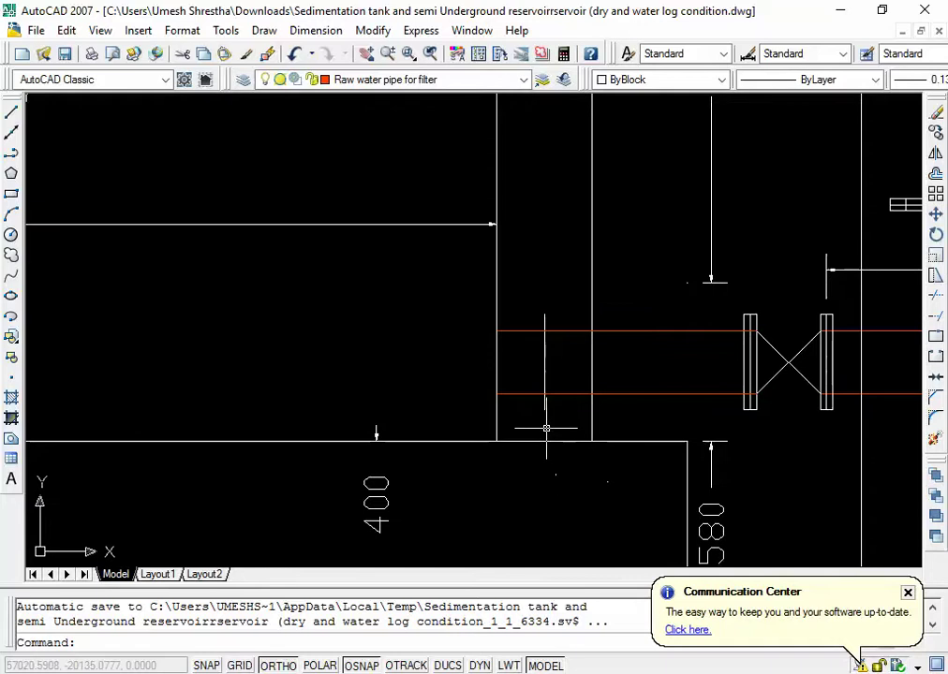
scroll(722, 425, "down", 5)
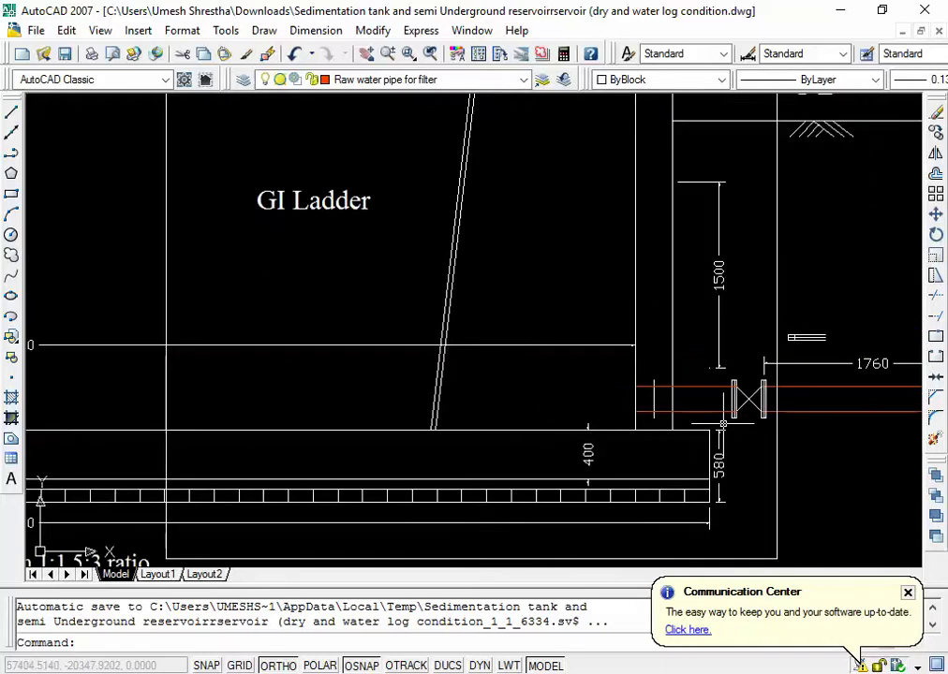
scroll(722, 425, "down", 6)
scroll(462, 401, "up", 5)
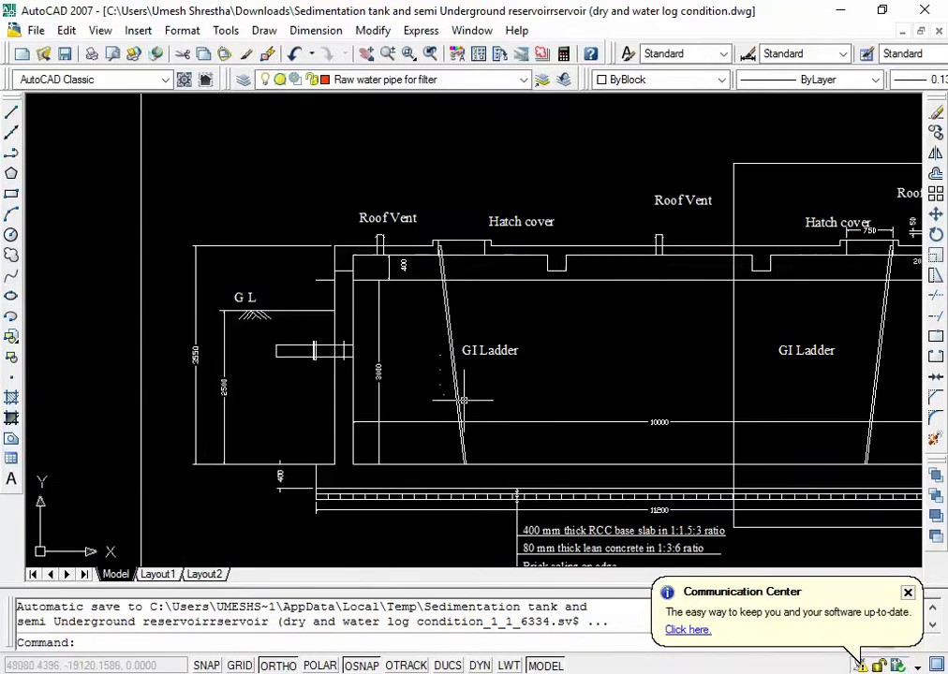
scroll(463, 401, "up", 3)
scroll(462, 401, "down", 2)
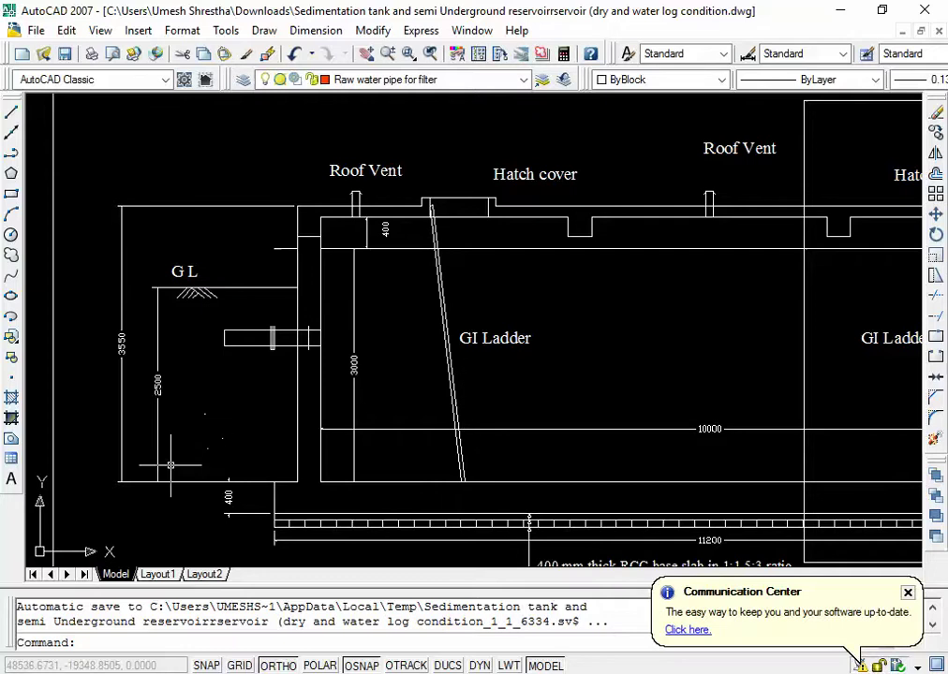
scroll(377, 437, "up", 5)
scroll(394, 453, "down", 4)
scroll(395, 454, "up", 4)
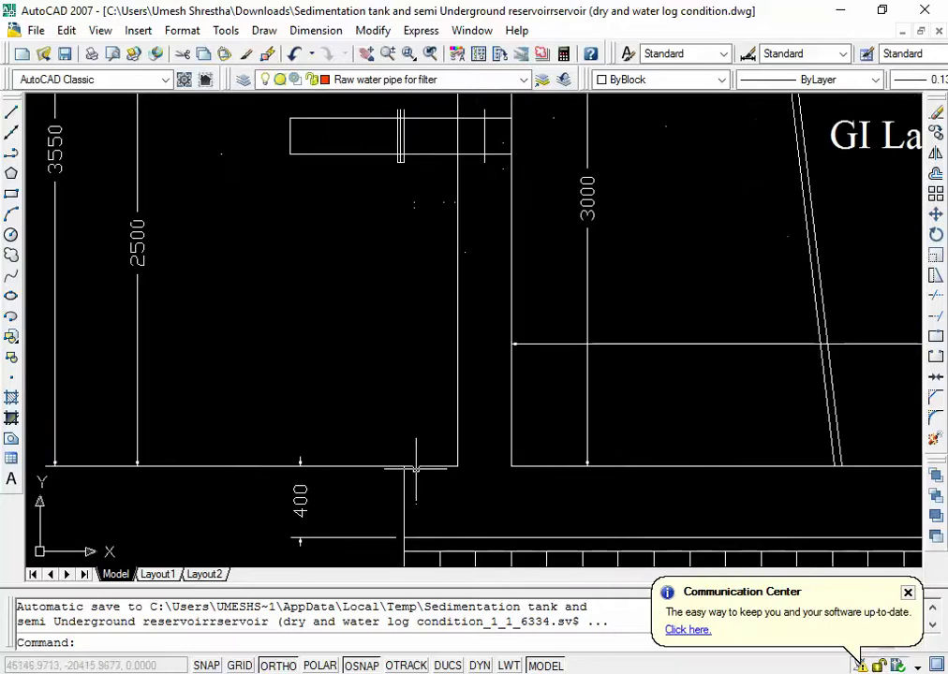
left_click(10, 111)
left_click(448, 465)
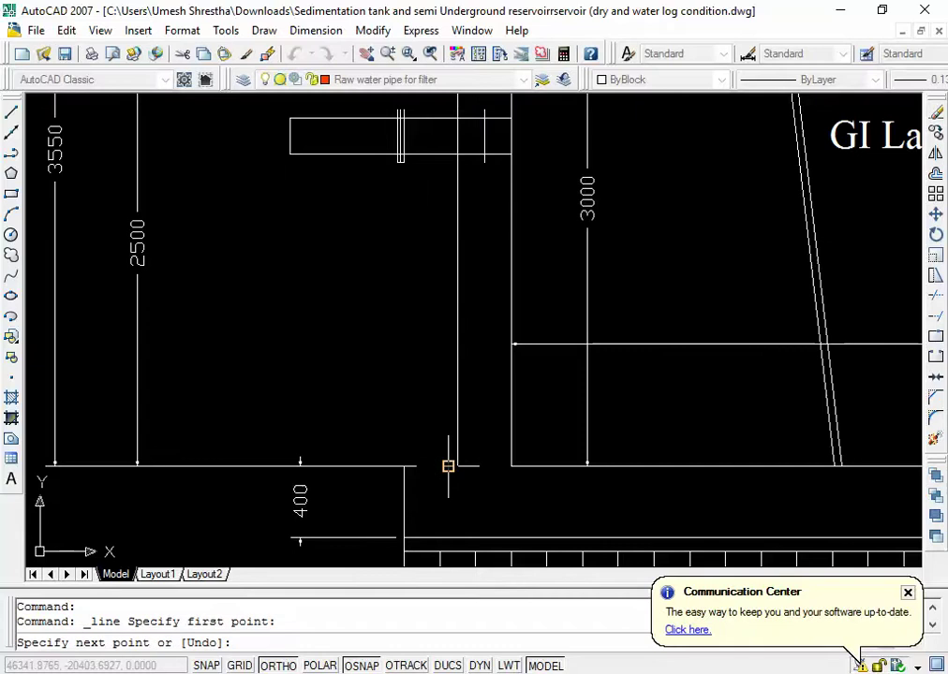
key("Escape")
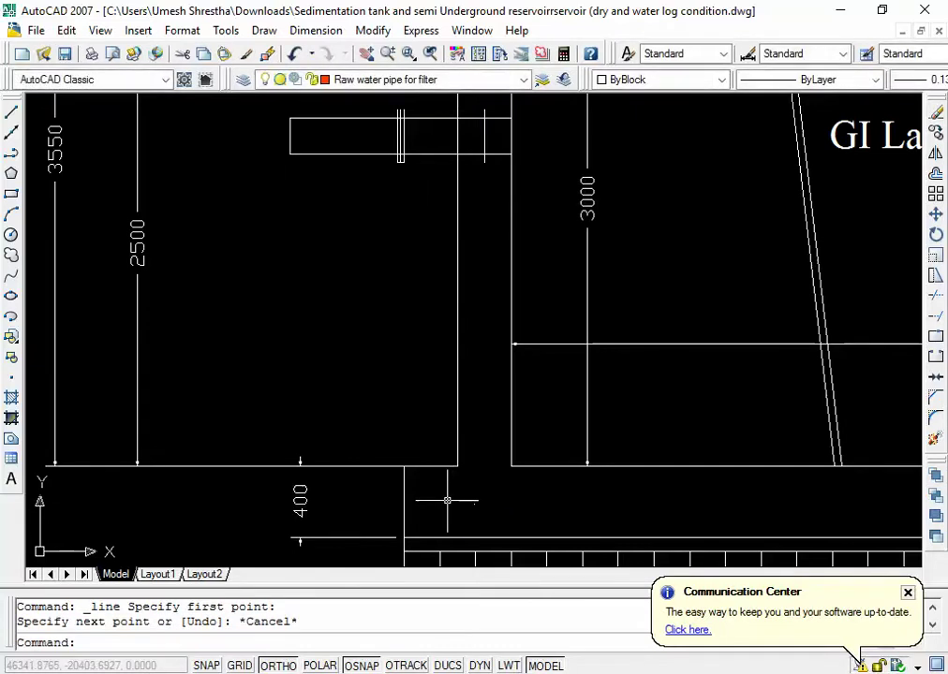
Step: Draw a horizontal line between the wall's outer and inner faces at the top of the base slab
left_click(10, 111)
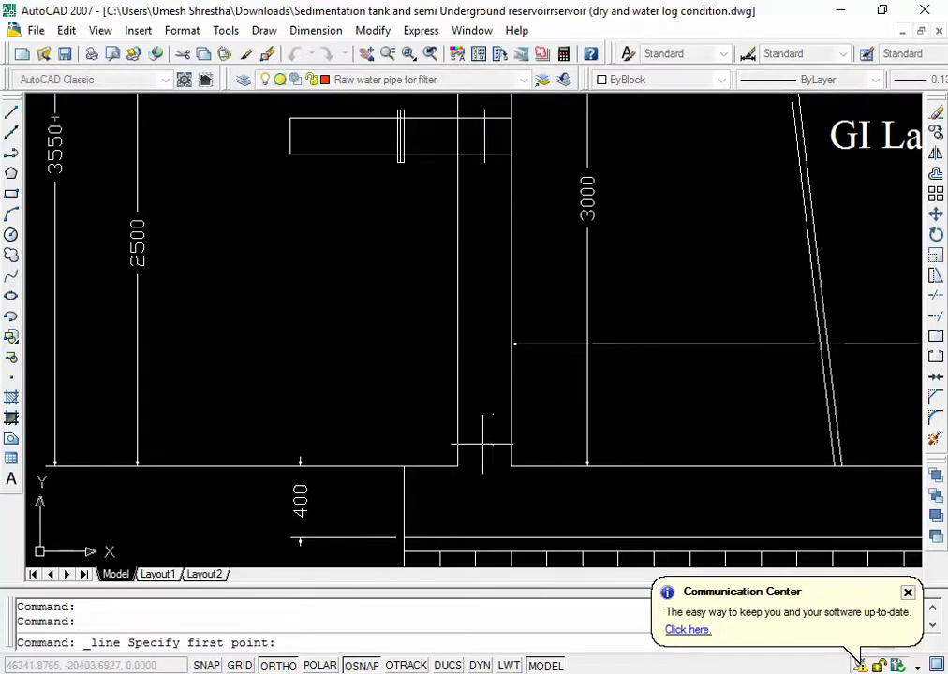
left_click(457, 466)
key("Return")
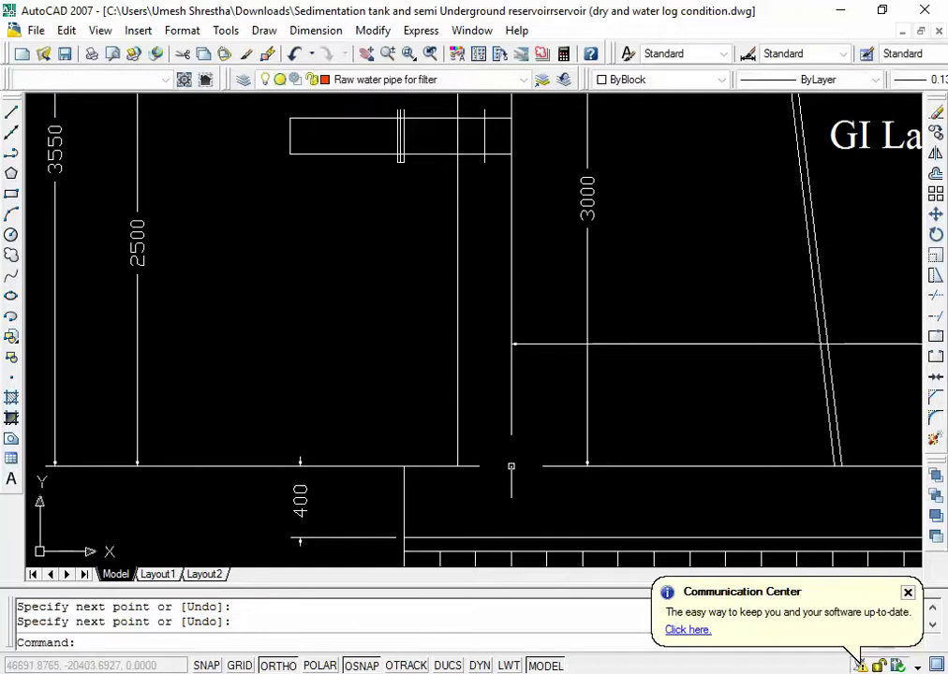
Step: Add a linear dimension from the base slab's outer edge to the wall's centre at the slab top, and switch back to SAP2000
left_click(315, 29)
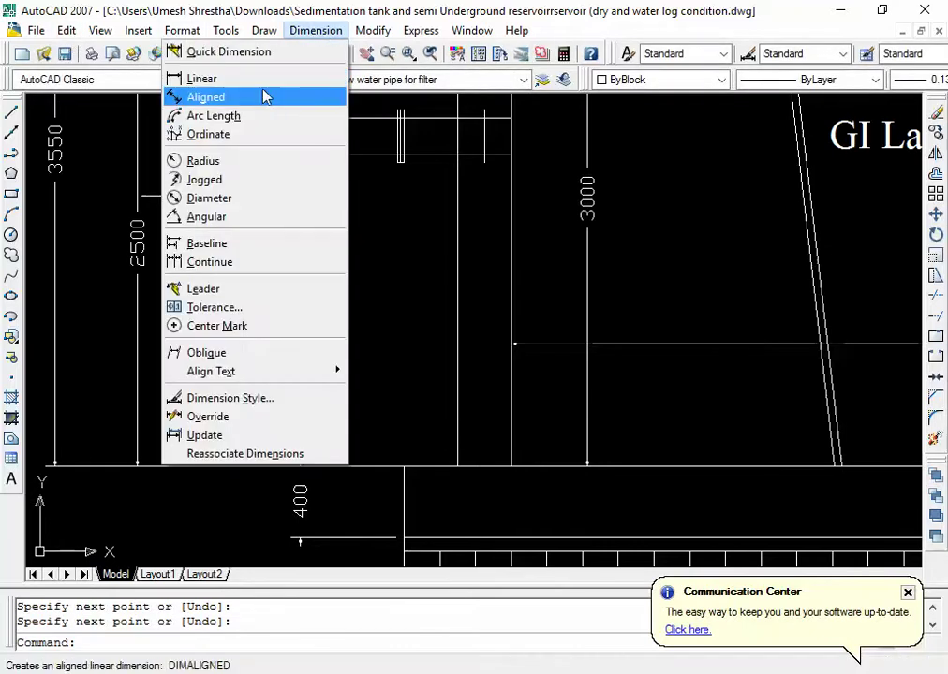
left_click(187, 76)
left_click(404, 465)
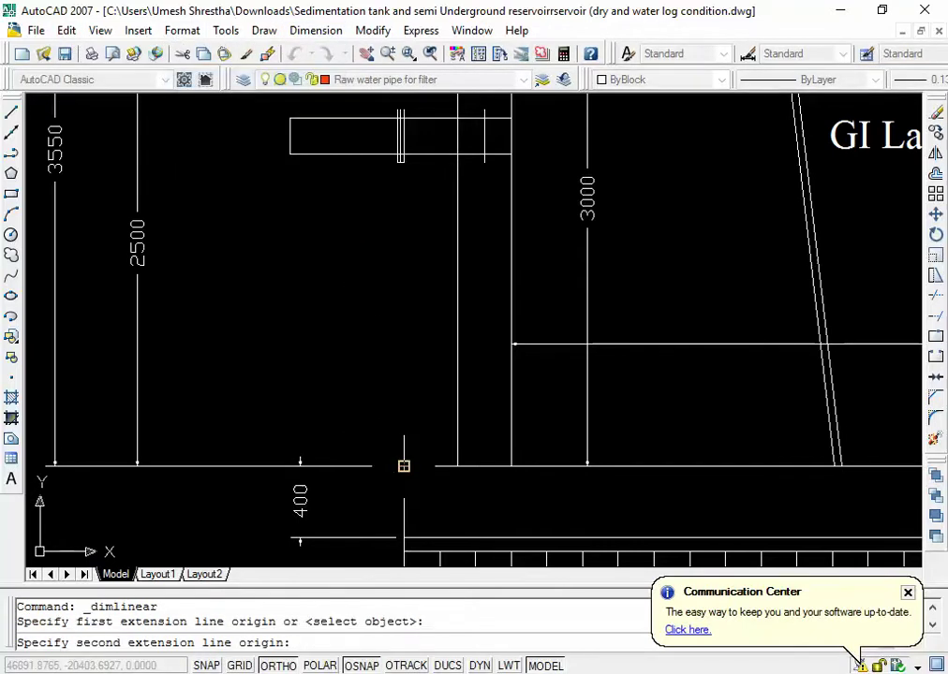
left_click(472, 466)
left_click(478, 504)
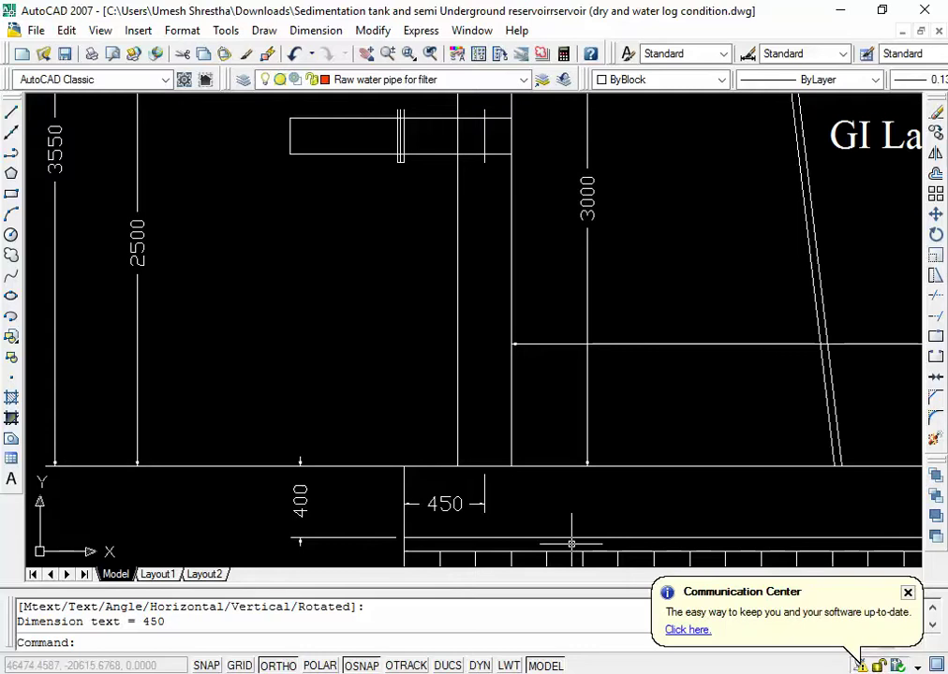
key("alt+Tab")
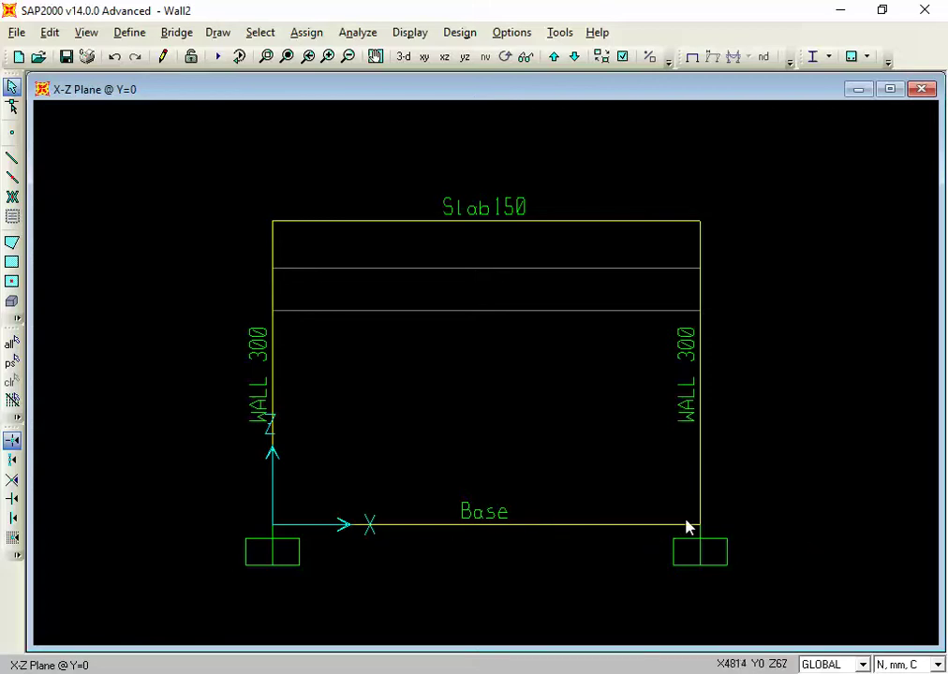
right_click(776, 440)
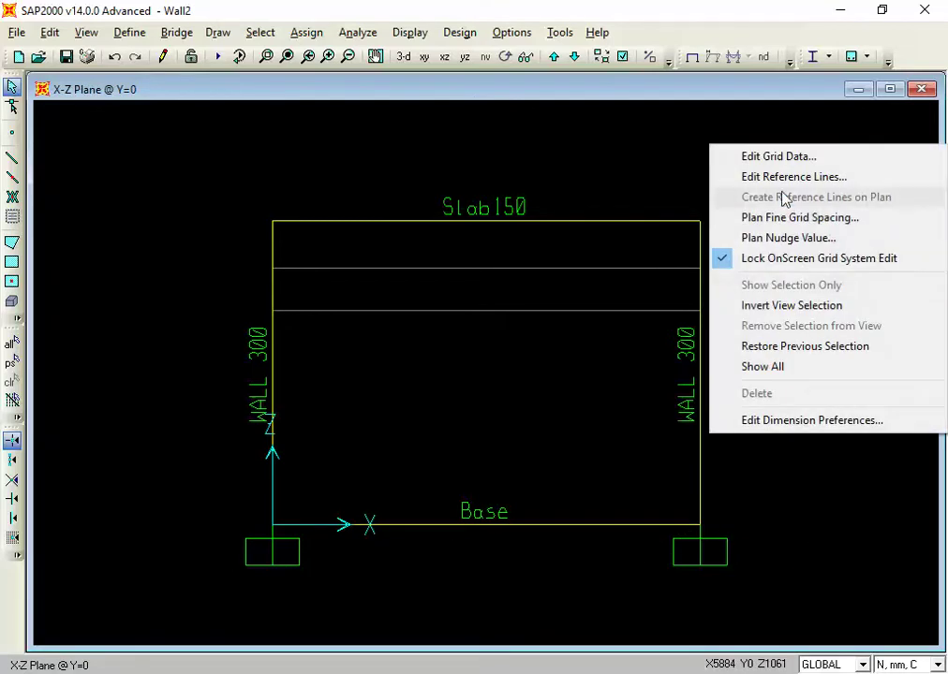
left_click(779, 157)
left_click(566, 356)
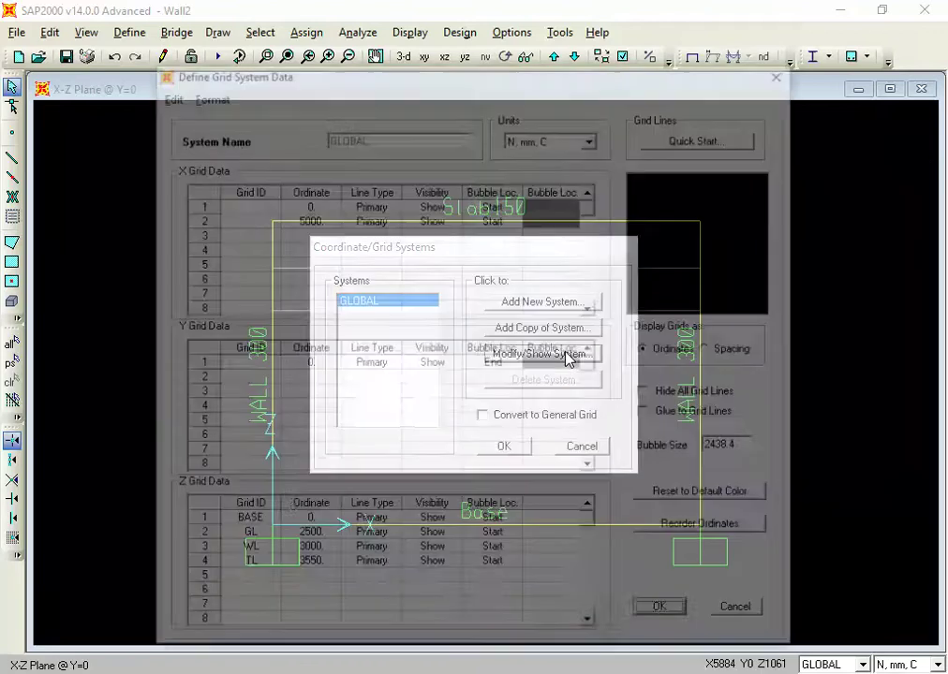
left_click(327, 583)
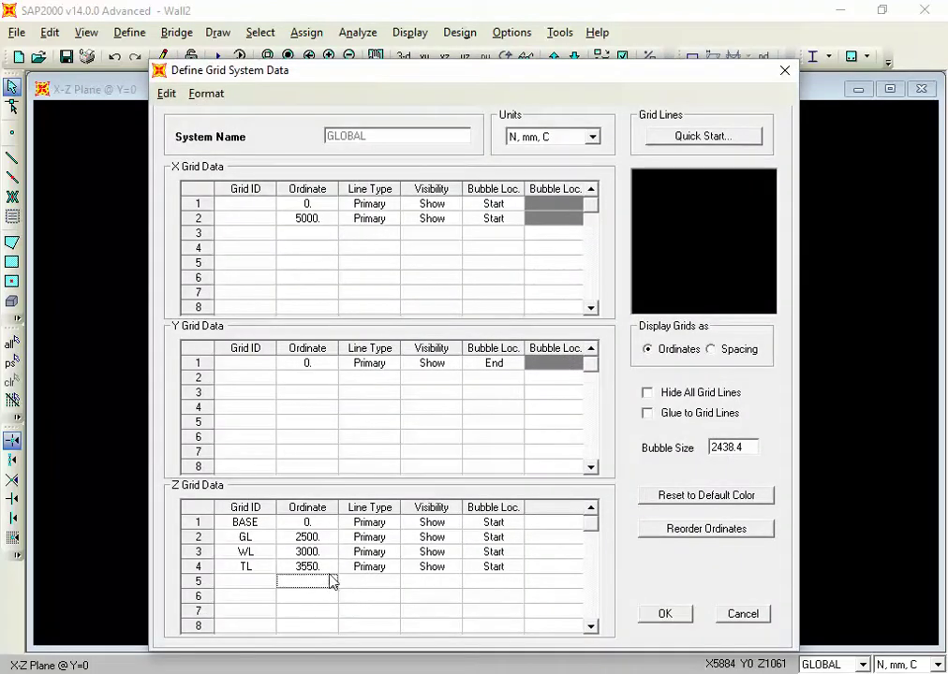
left_click(322, 234)
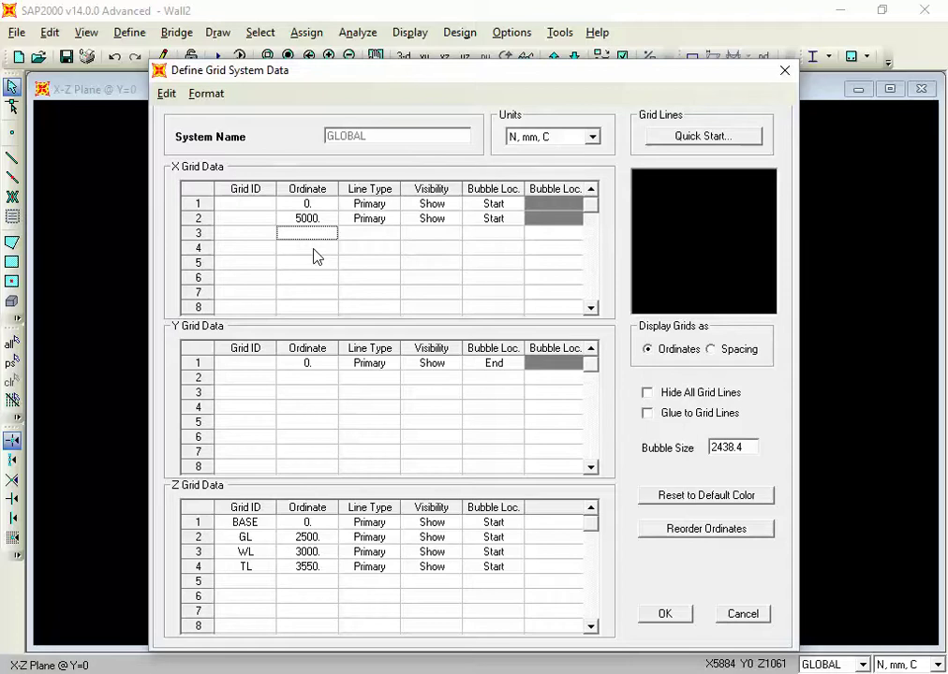
type("54")
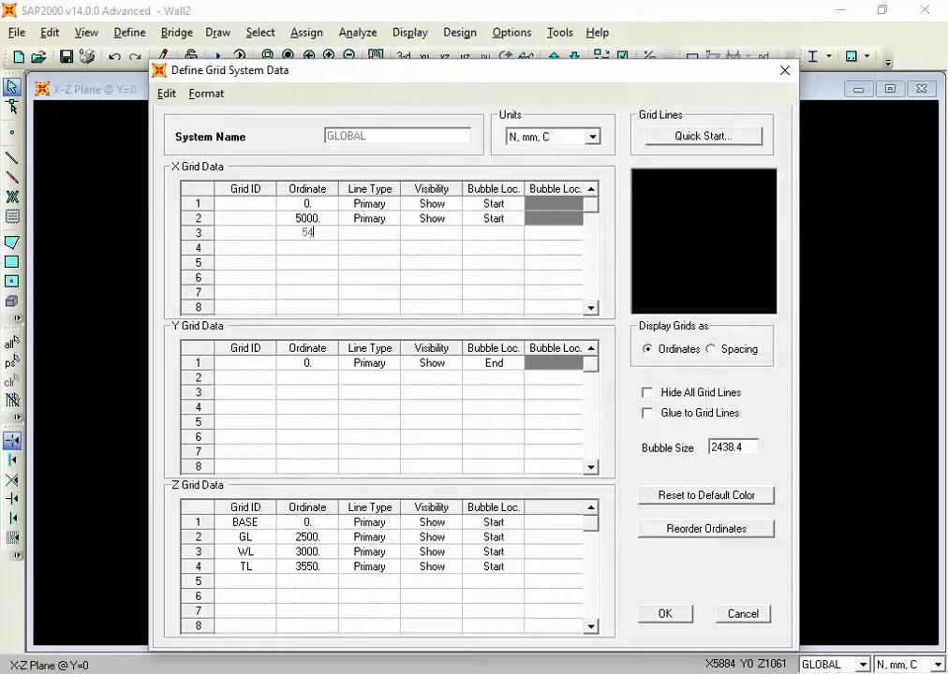
type("50")
left_click(313, 251)
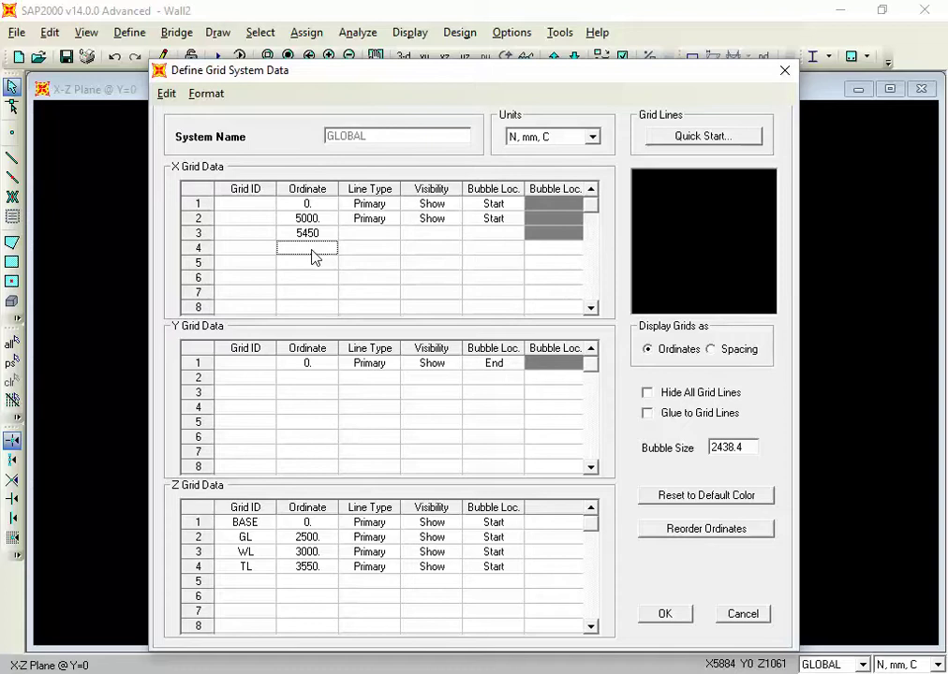
type("-45")
type("0")
left_click(302, 277)
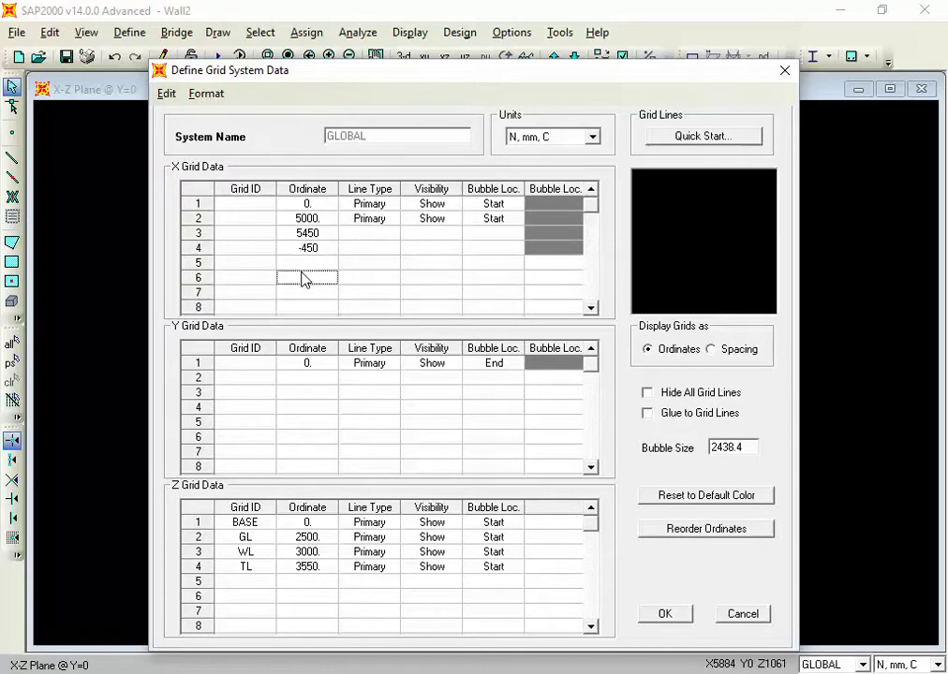
left_click(297, 252)
left_click(743, 614)
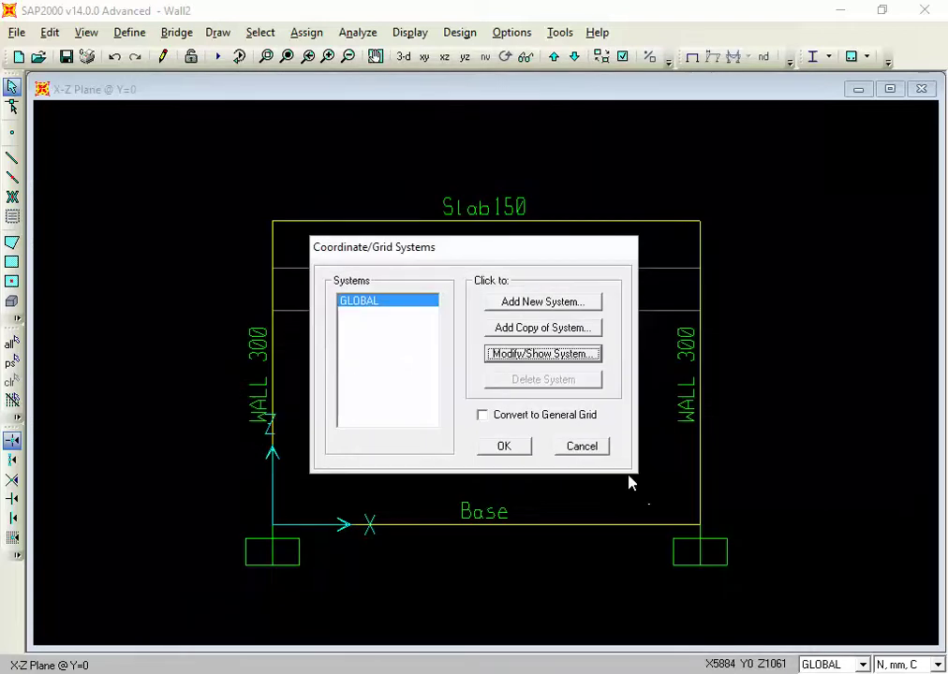
left_click(590, 453)
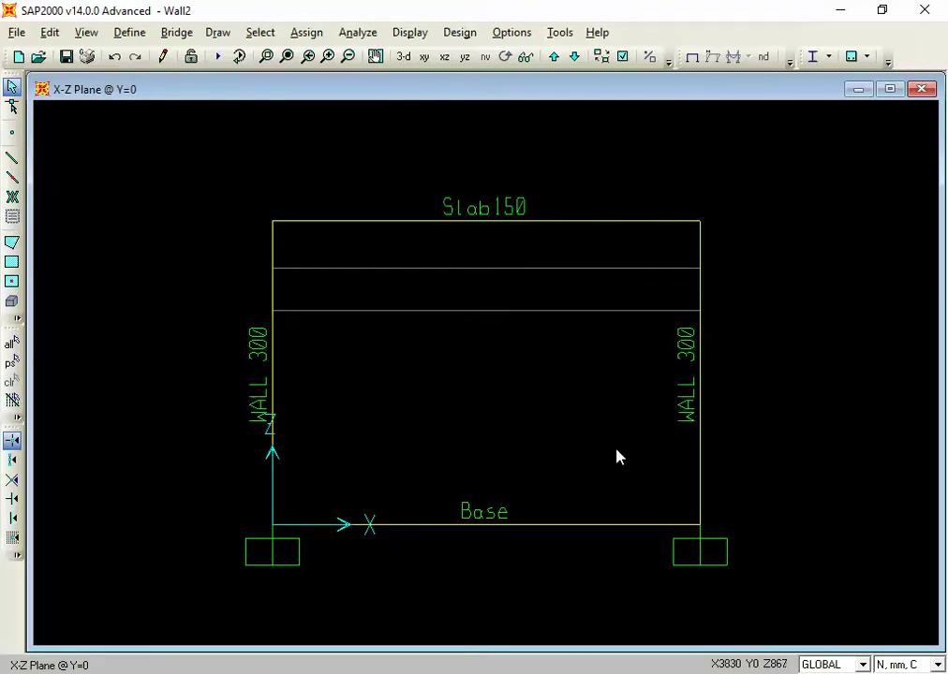
Step: Select the right wall and display the frame span loads for the Soil Pressure Sur load pattern
left_click(657, 405)
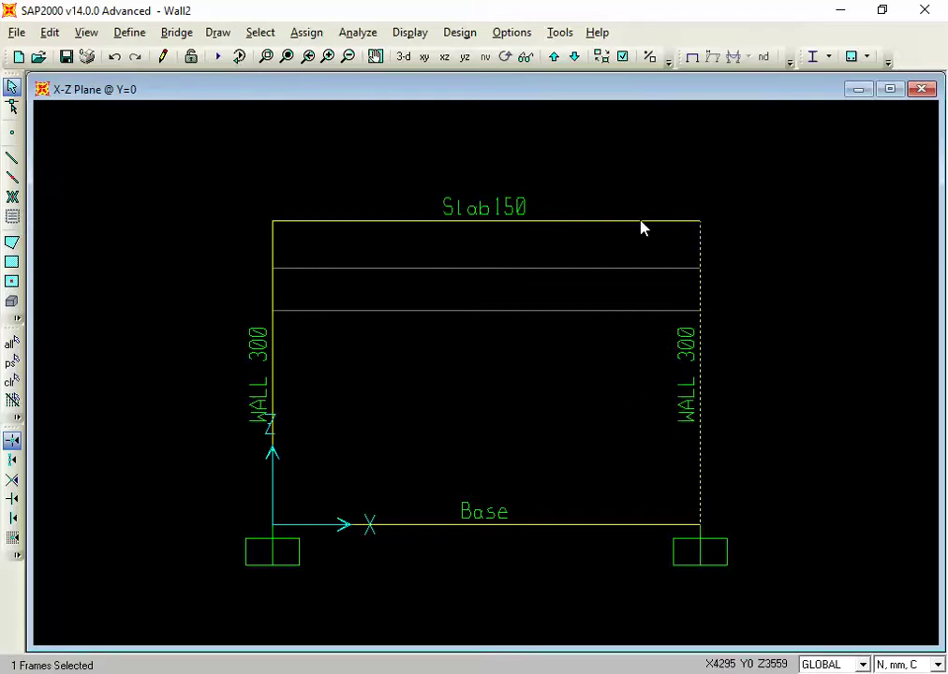
left_click(409, 32)
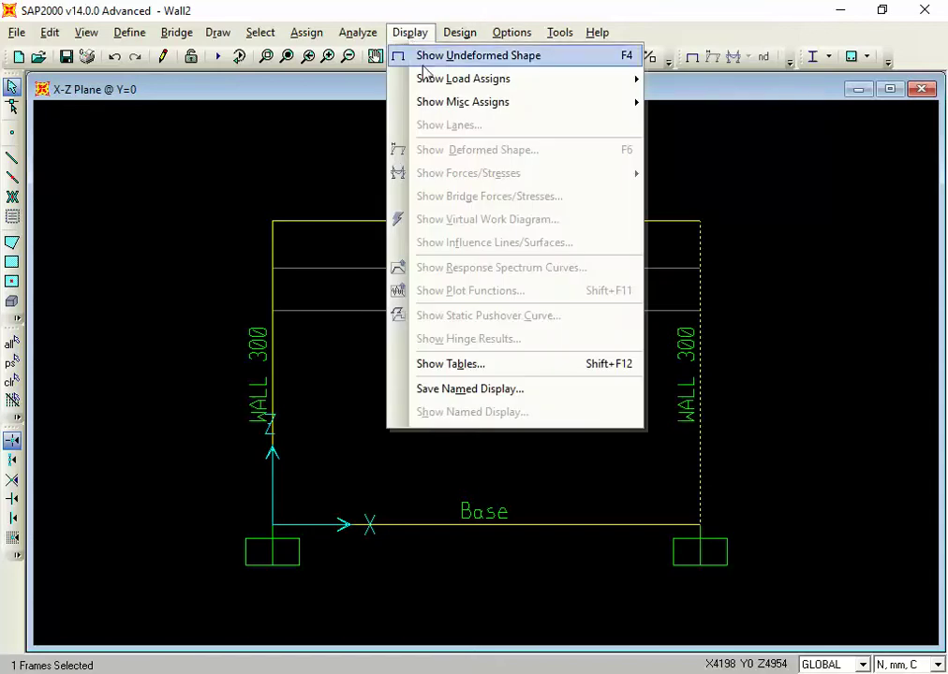
mouse_move(431, 79)
left_click(662, 100)
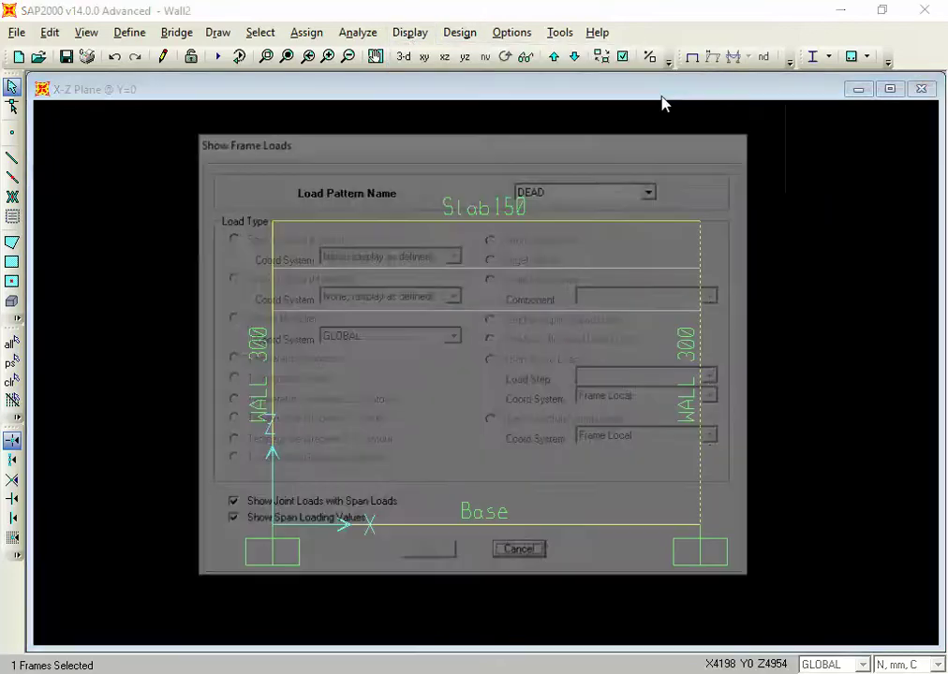
left_click(583, 194)
left_click(570, 217)
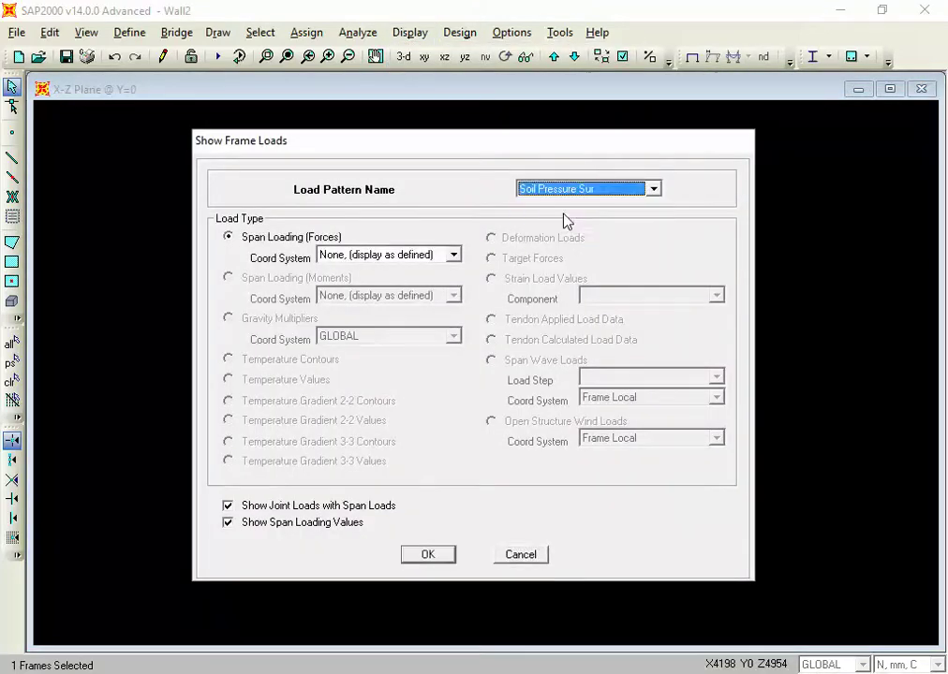
left_click(433, 553)
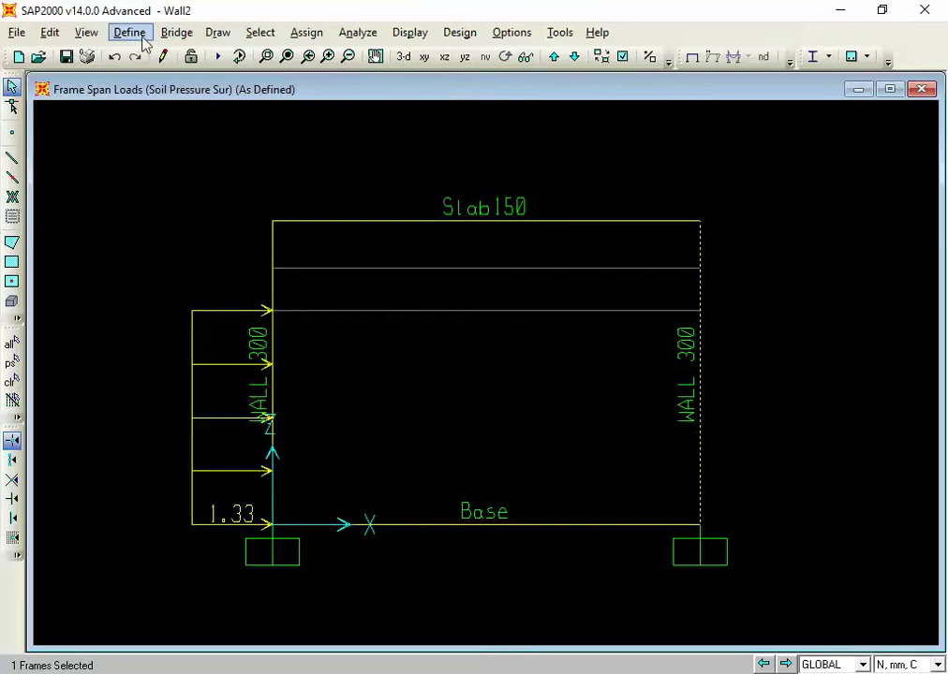
left_click(313, 36)
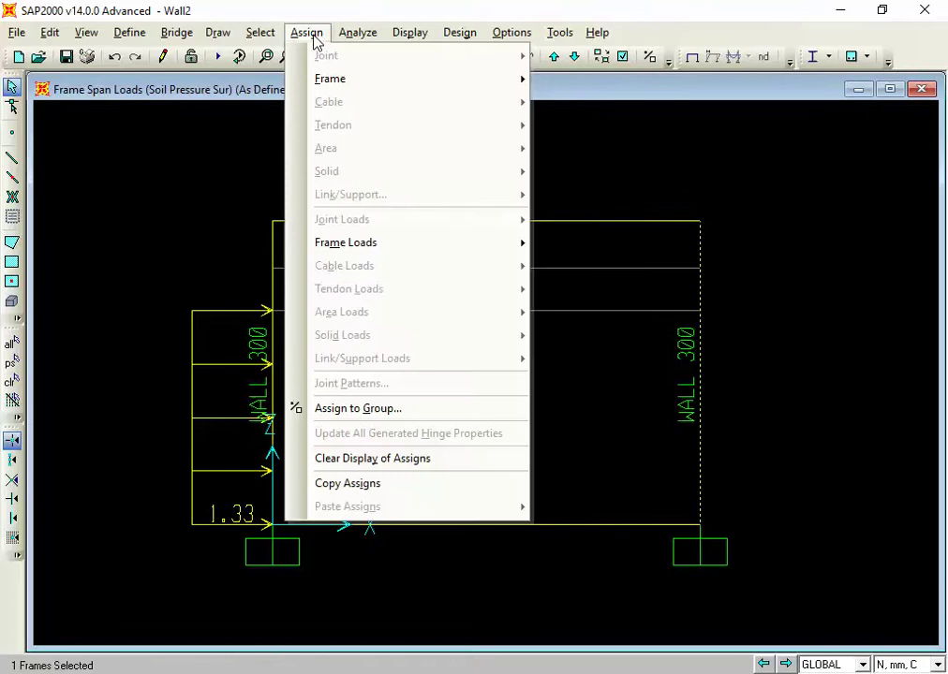
left_click(316, 42)
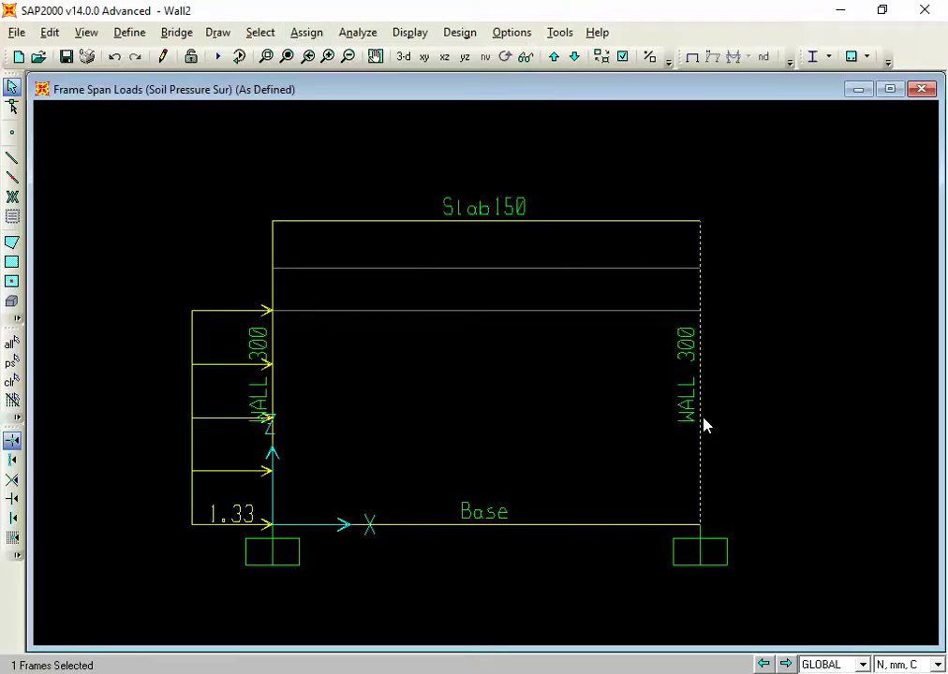
left_click(311, 37)
left_click(312, 35)
left_click(312, 36)
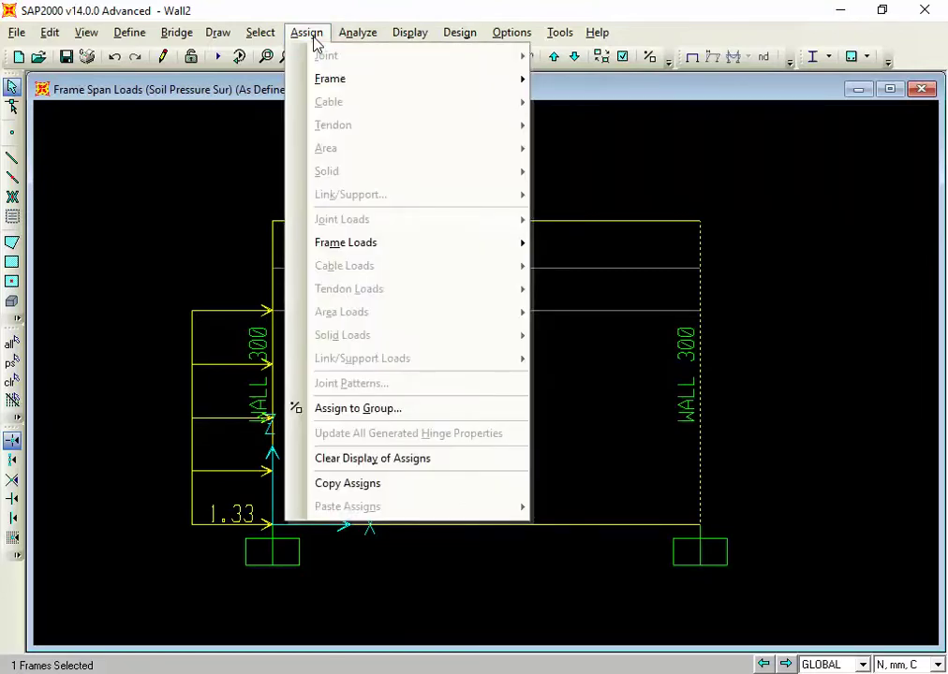
left_click(312, 35)
left_click(312, 35)
left_click(312, 36)
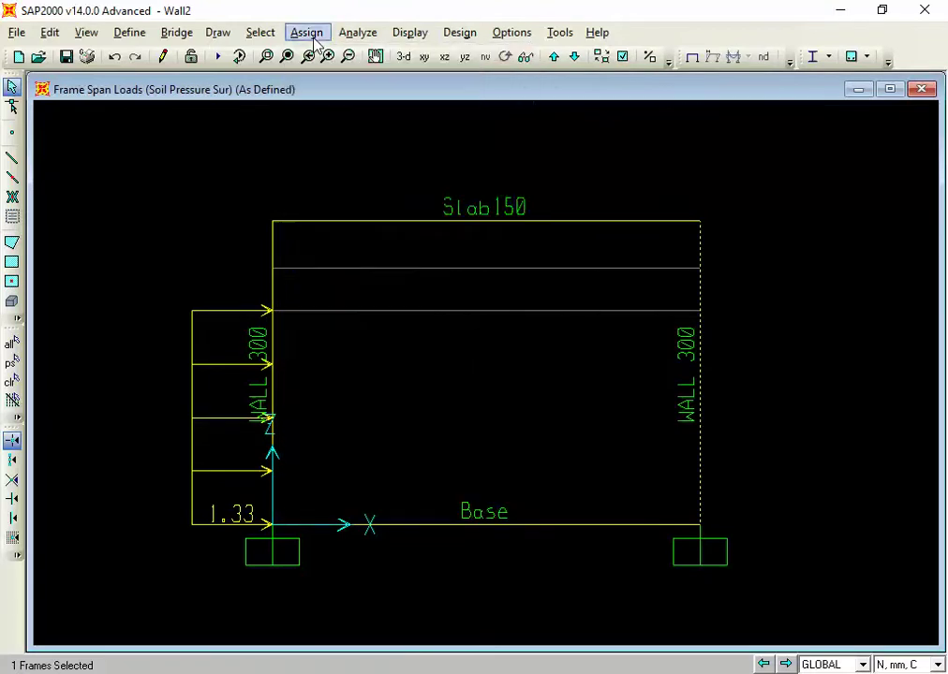
Step: Start a distributed frame load assignment for the selected wall with the Soil Pressure Sur load pattern
left_click(311, 36)
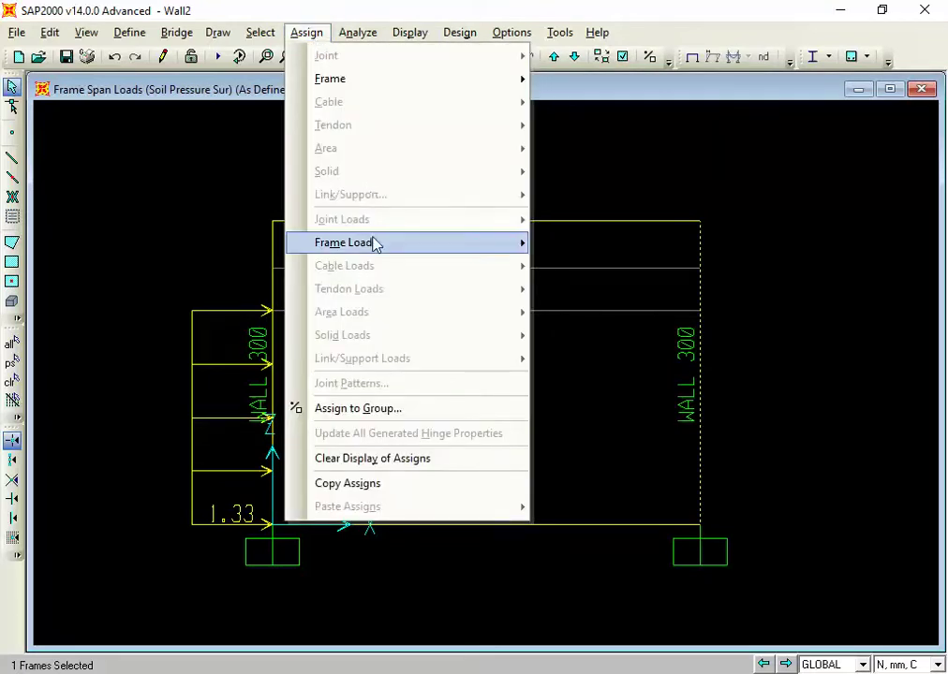
mouse_move(447, 244)
left_click(562, 290)
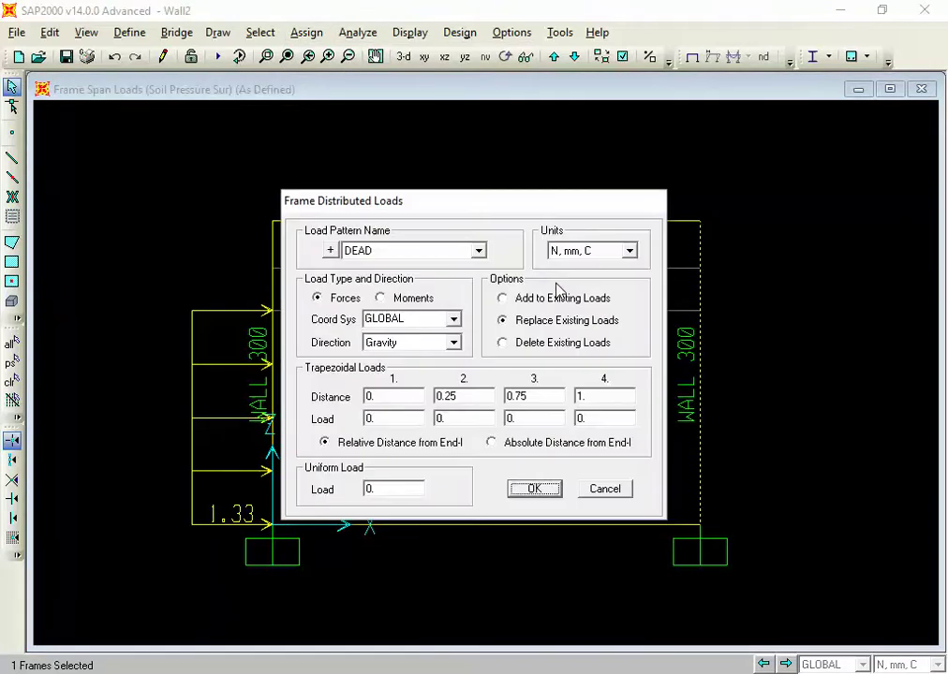
left_click(477, 252)
left_click(476, 252)
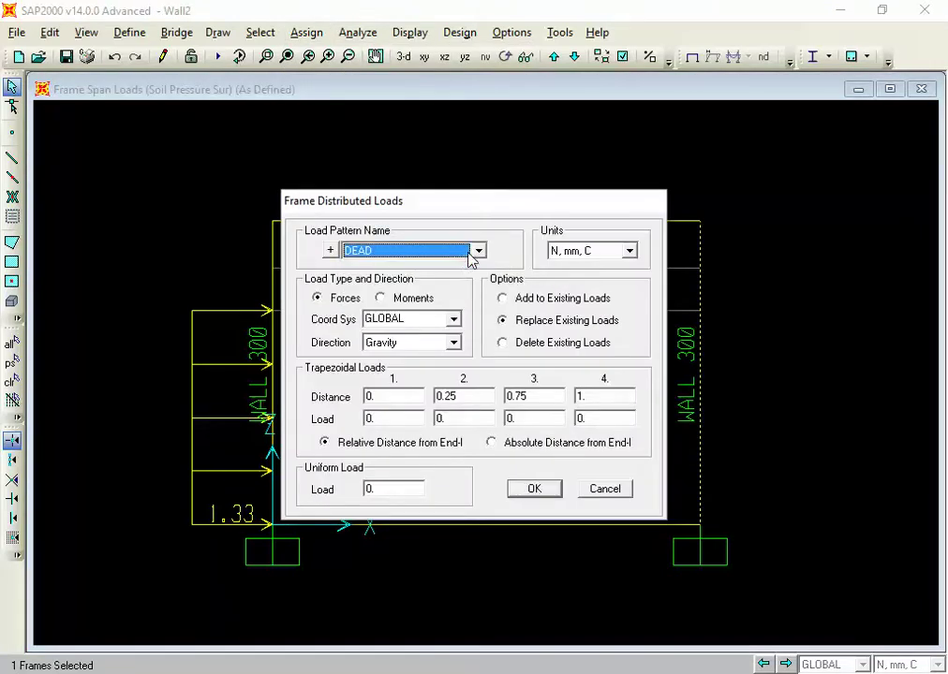
left_click_drag(454, 214, 448, 186)
left_click(445, 232)
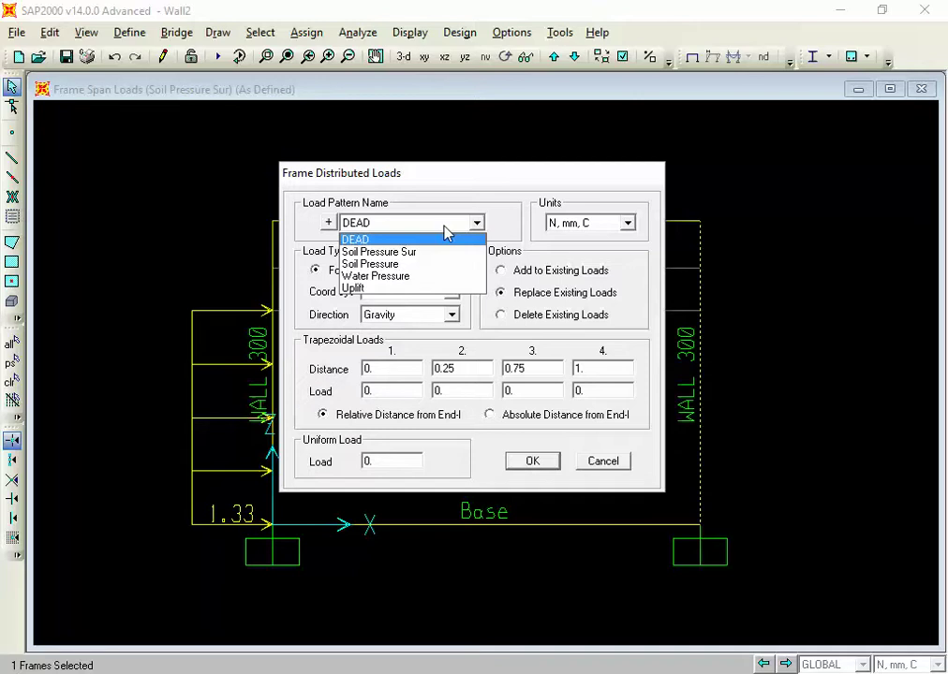
left_click(424, 252)
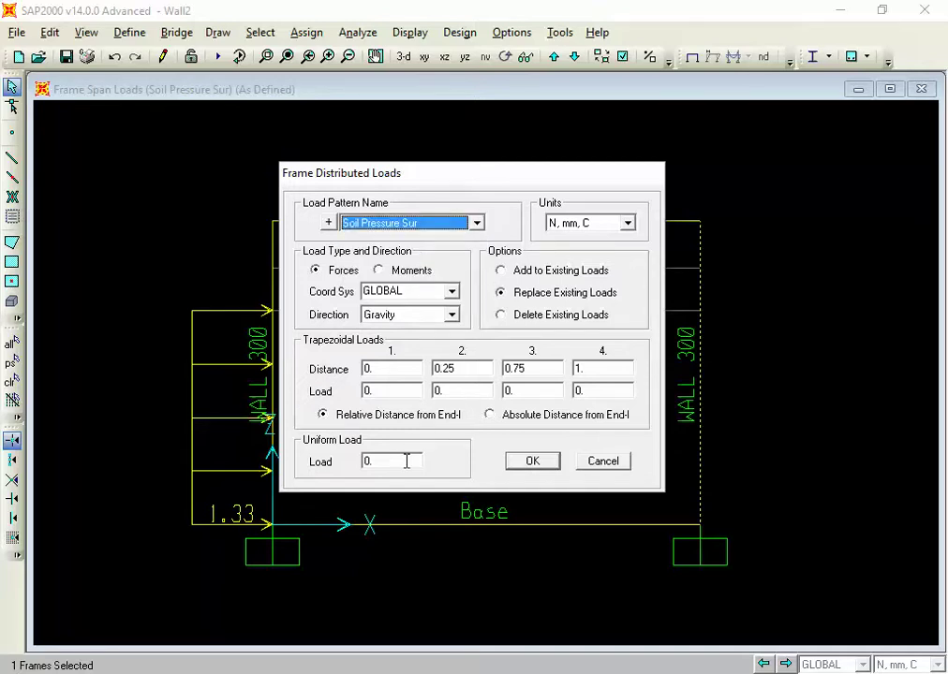
Step: Use absolute distances from End-I and global direction X, with a load of -1.33 at distance 0 for the first trapezoidal point
left_click(453, 391)
left_click(397, 370)
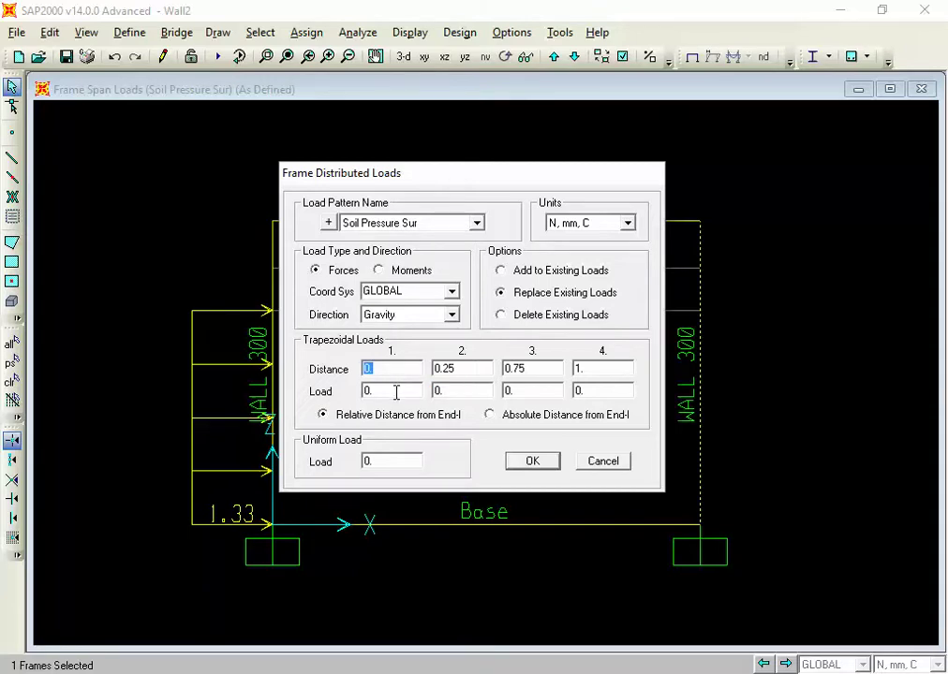
left_click(396, 391)
type("1.33")
double_click(460, 392)
double_click(472, 373)
left_click(552, 422)
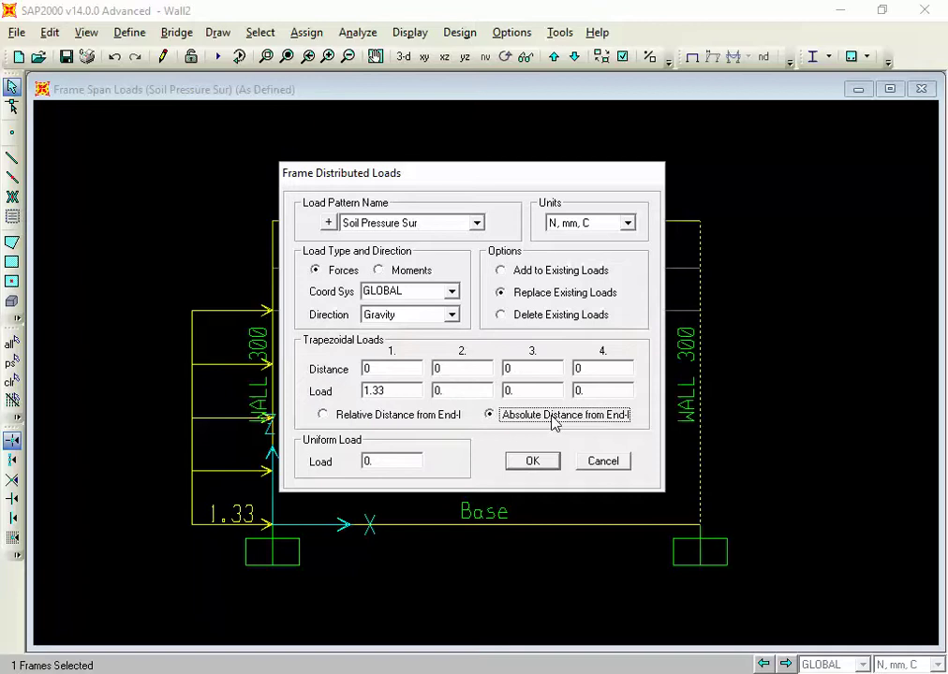
left_click(424, 316)
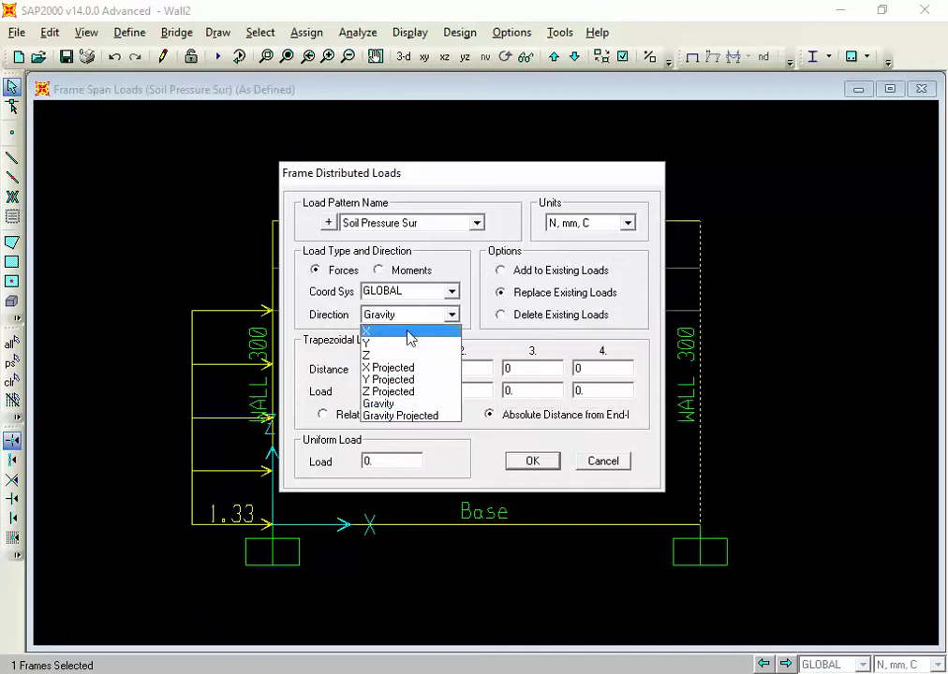
left_click(409, 333)
double_click(396, 393)
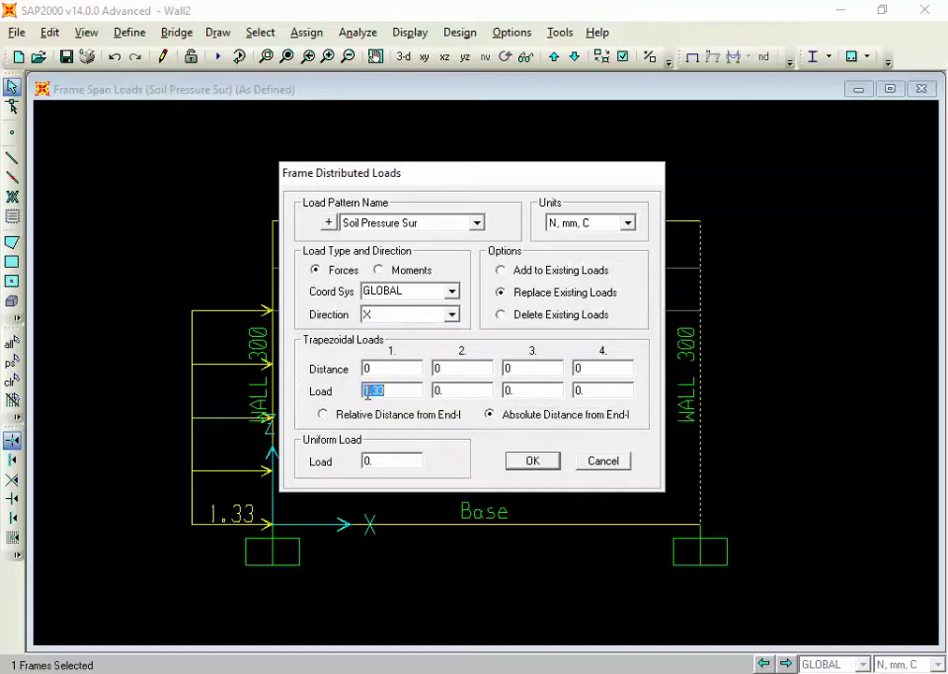
left_click(366, 391)
type("-")
Step: Set the second point to -1.33 at distance 2.5, put the third at 2.5, enter the fourth distance, and apply the load
double_click(452, 368)
type("2.5")
double_click(465, 390)
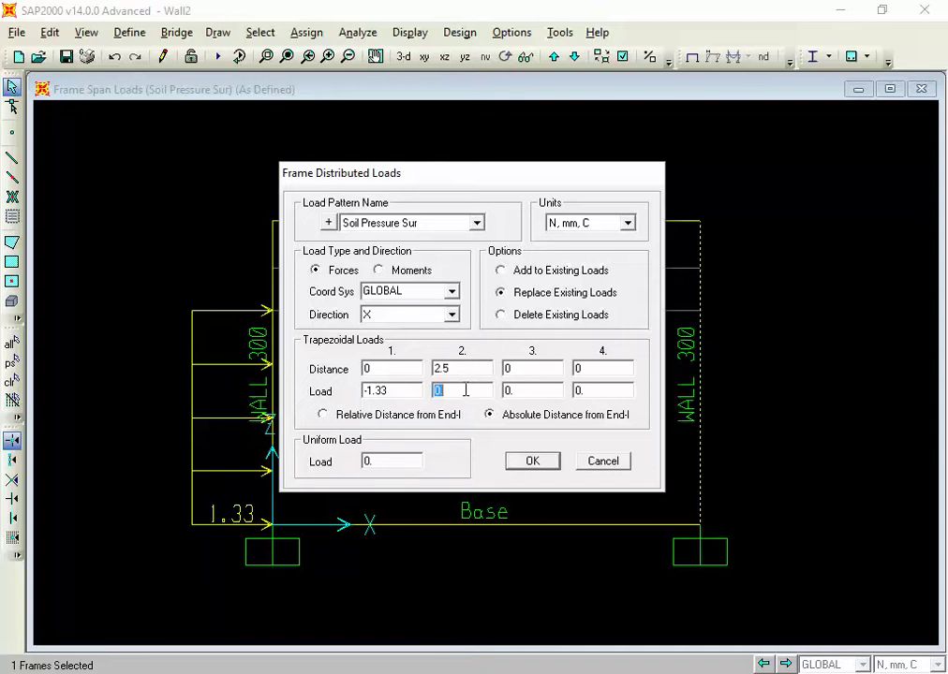
type("-1.")
double_click(534, 369)
type("2.5")
double_click(545, 389)
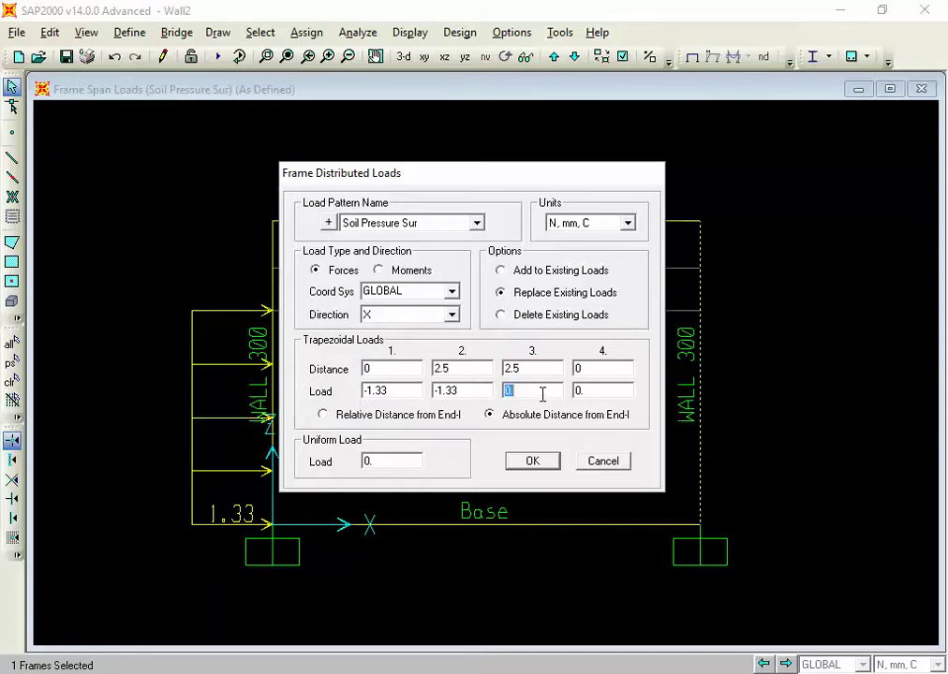
double_click(604, 370)
type("55")
left_click(532, 461)
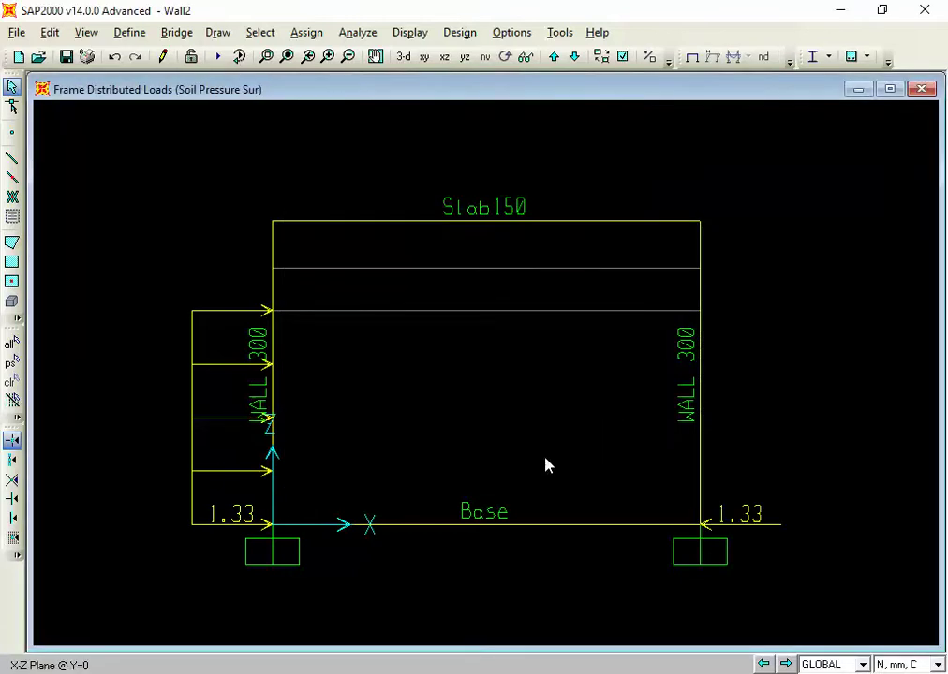
Step: Start a distributed load assignment for the right wall in the Soil Pressure Sur pattern and set its units to KN, m, C
left_click(699, 429)
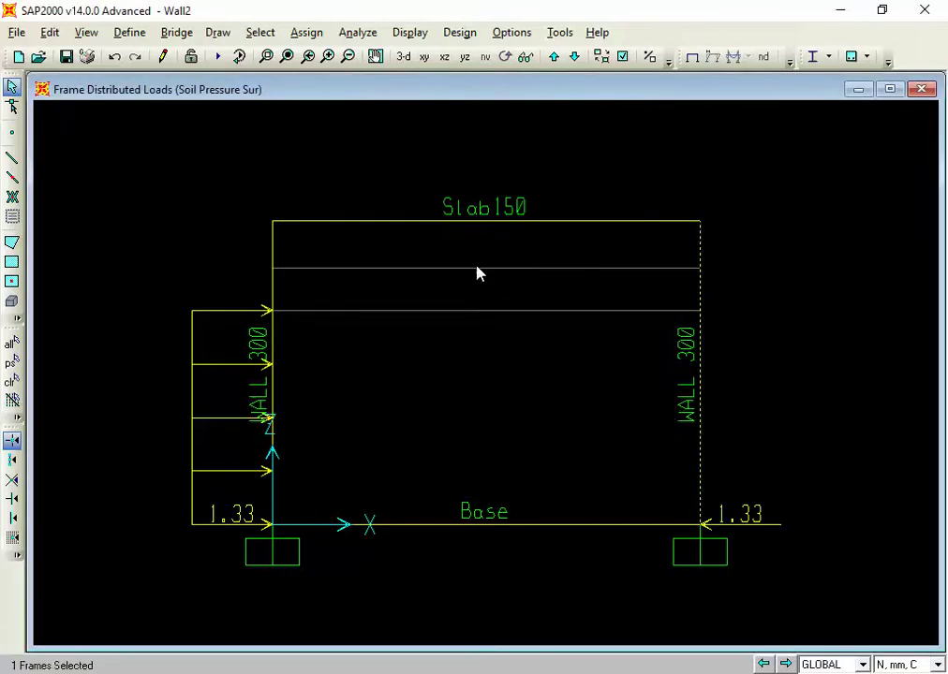
left_click(305, 33)
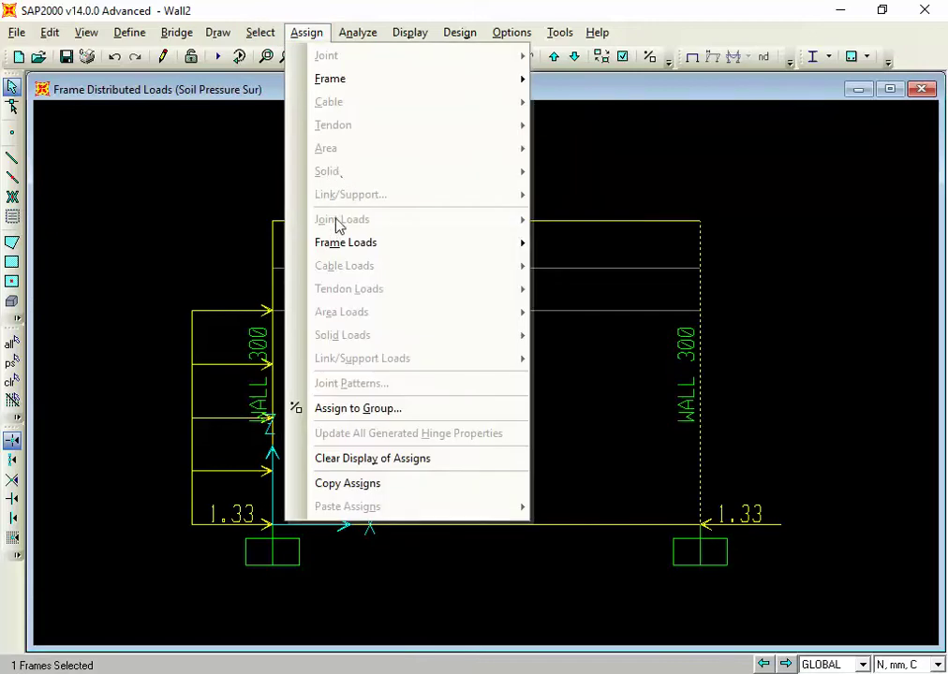
mouse_move(338, 246)
left_click(632, 289)
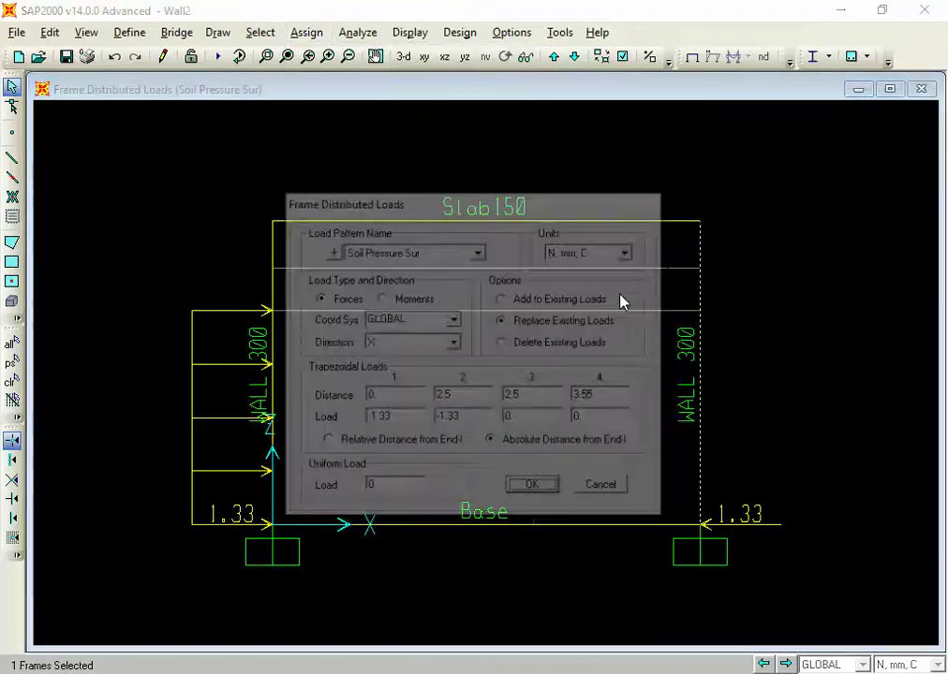
double_click(516, 418)
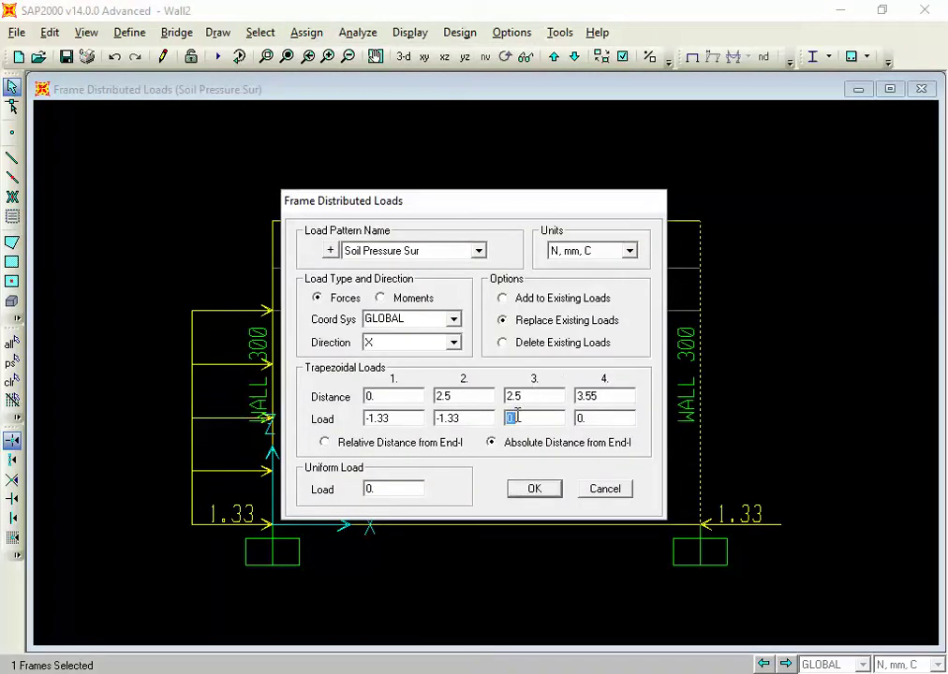
double_click(538, 399)
left_click(613, 251)
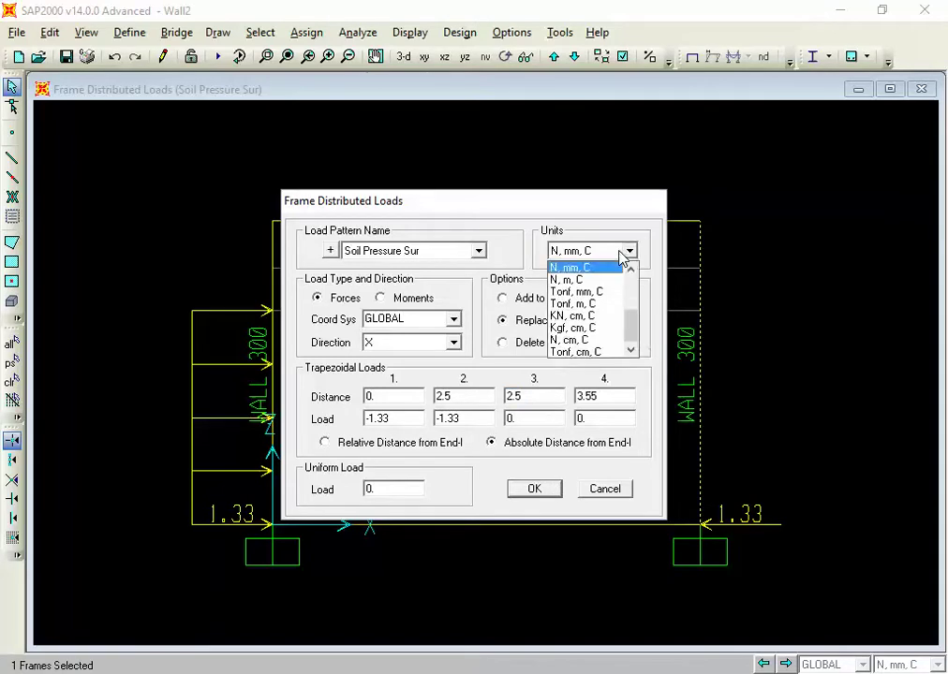
left_click(642, 338)
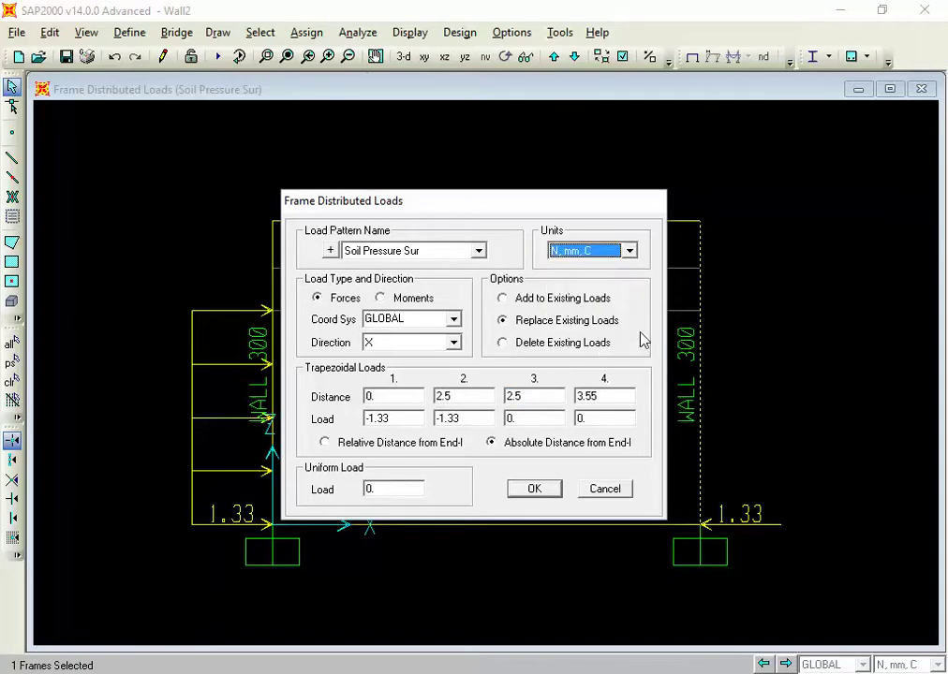
left_click(616, 254)
left_click_drag(627, 319, 628, 285)
left_click(573, 327)
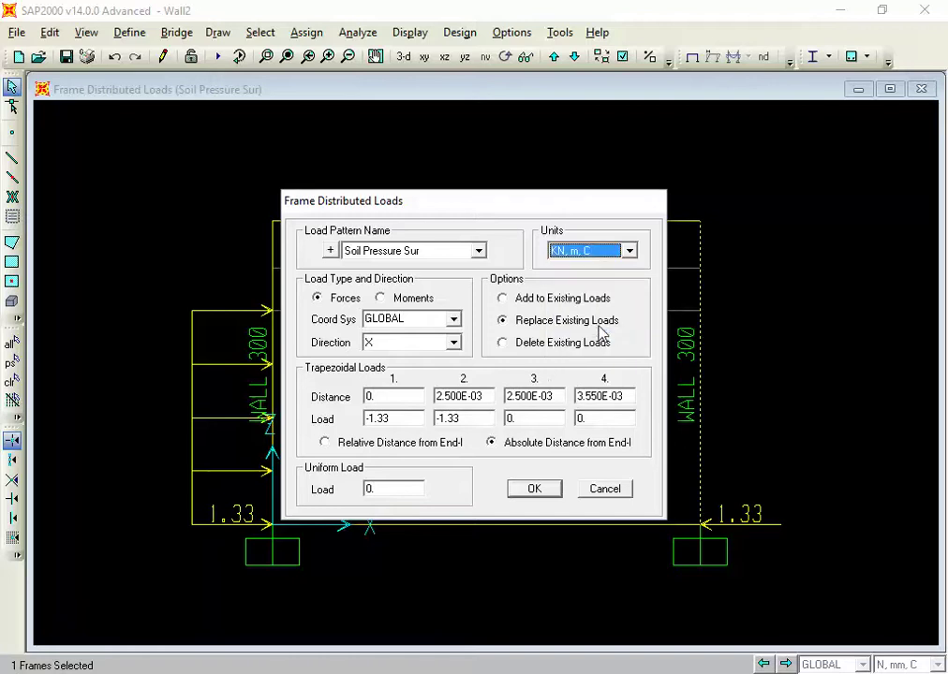
Step: Set the second and third trapezoidal distances to 2.5 m and the fourth to 3.55 m, and apply the load
left_click(488, 397)
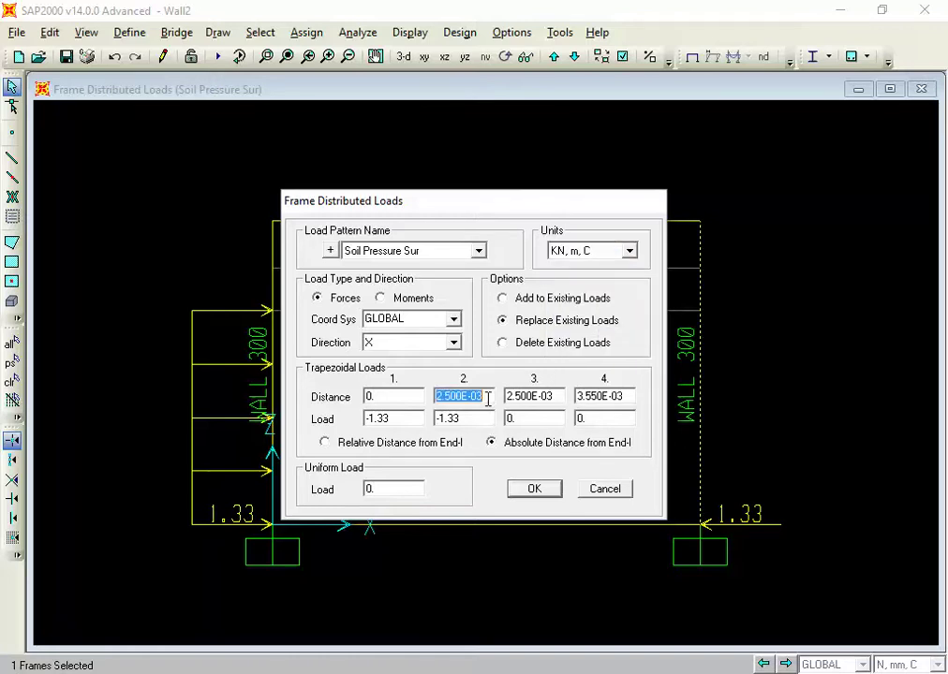
type("2.5")
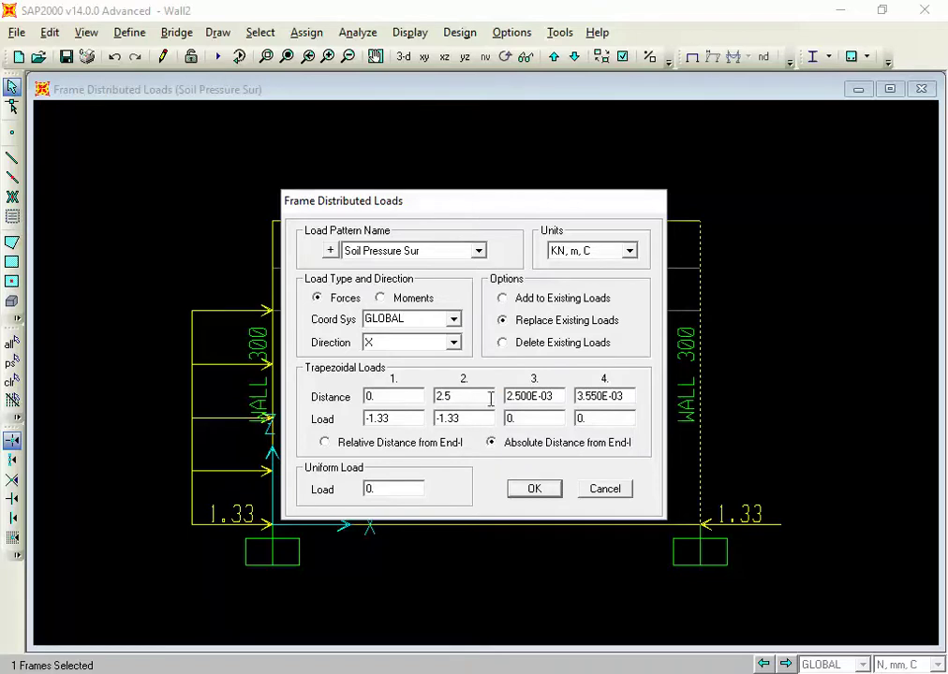
key("Tab")
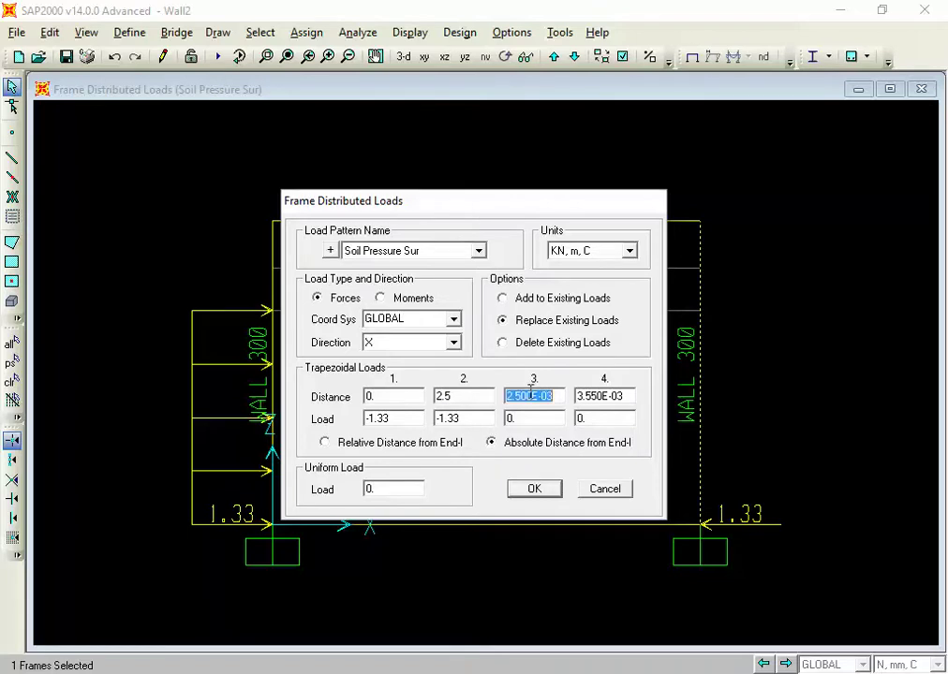
type("2.5")
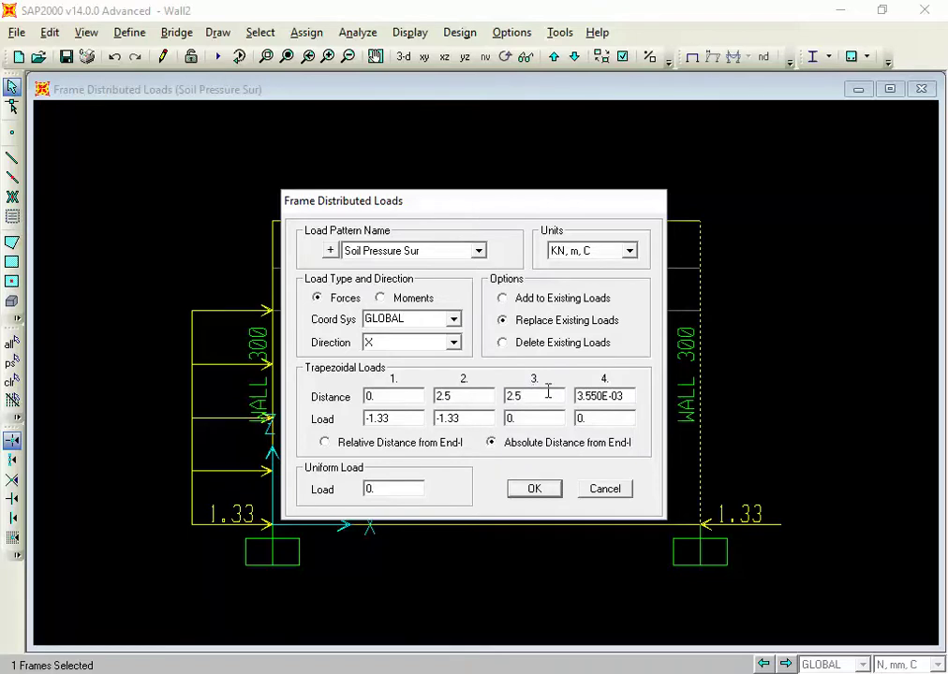
double_click(635, 395)
type("3.55")
left_click(553, 497)
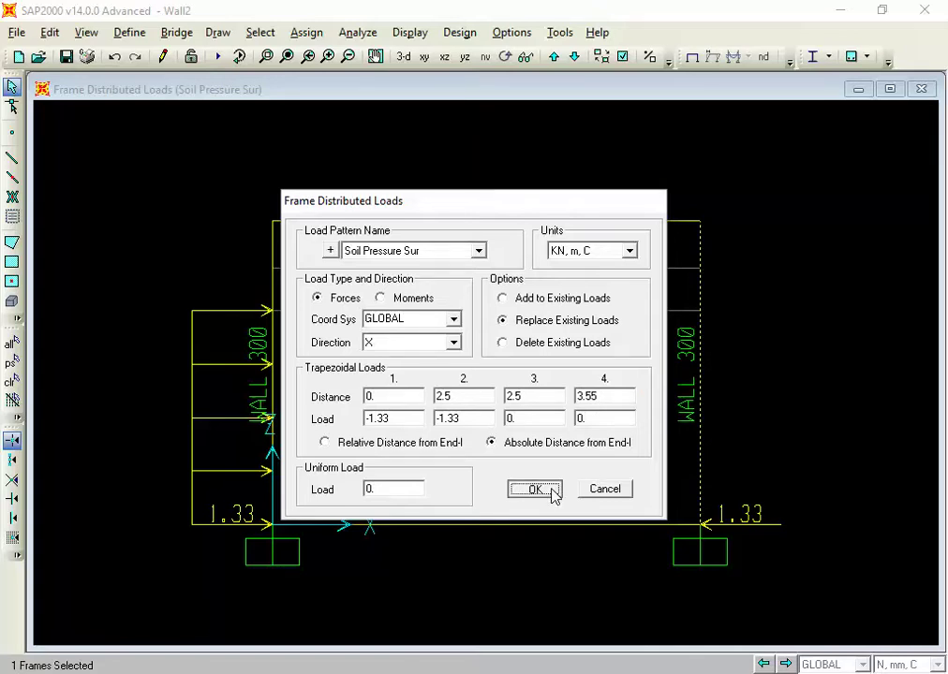
left_click(554, 492)
Step: Change the model's current units to KN, m, C
left_click(896, 665)
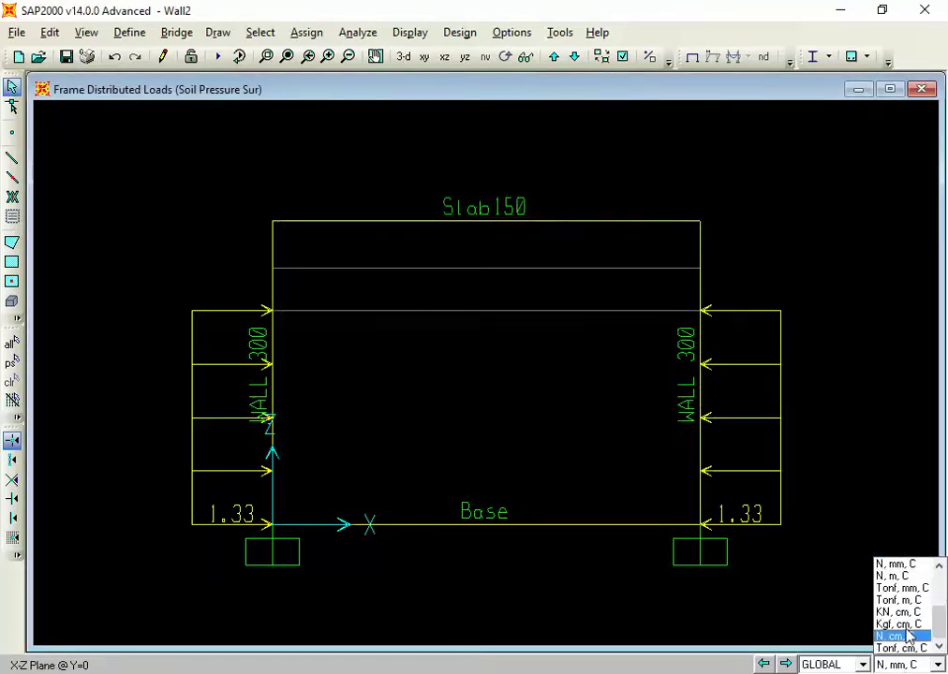
left_click_drag(941, 631, 940, 604)
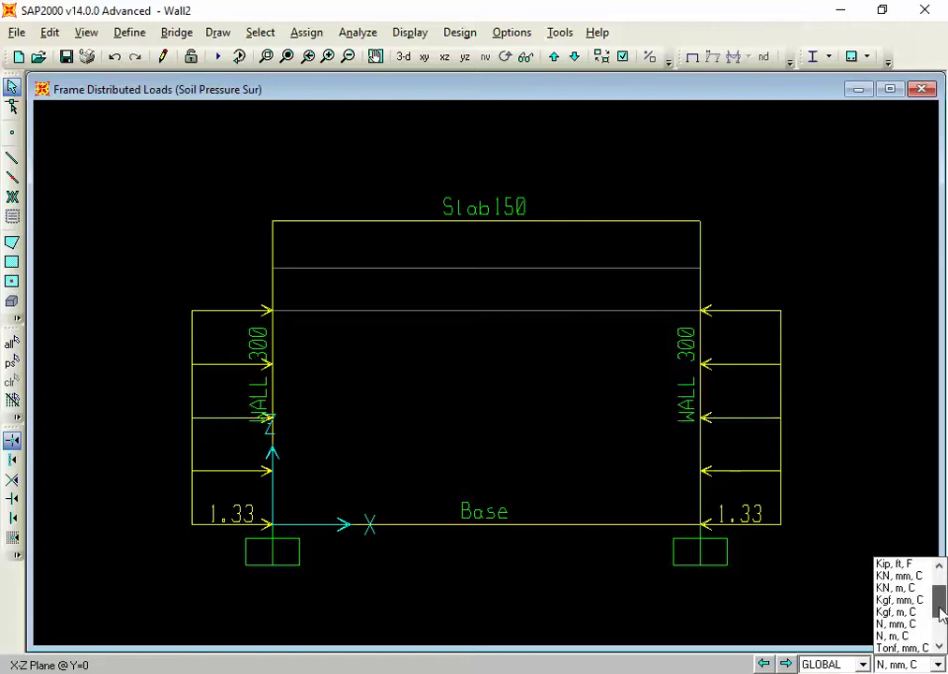
left_click(926, 590)
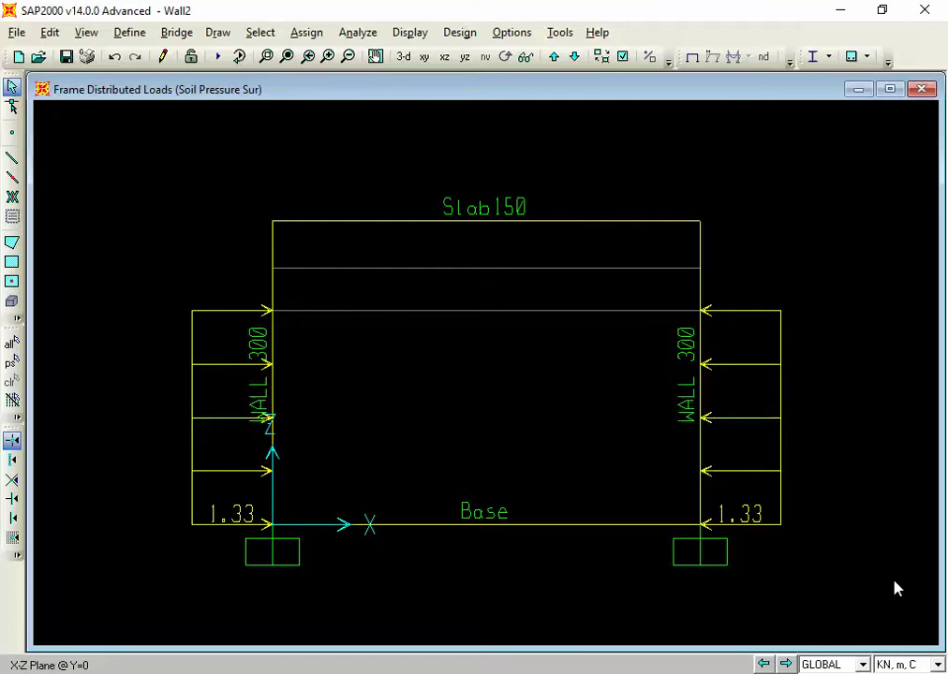
Step: Select the right wall and compare the displayed Soil Pressure and Soil Pressure Sur distributed loads
left_click_drag(714, 456, 678, 437)
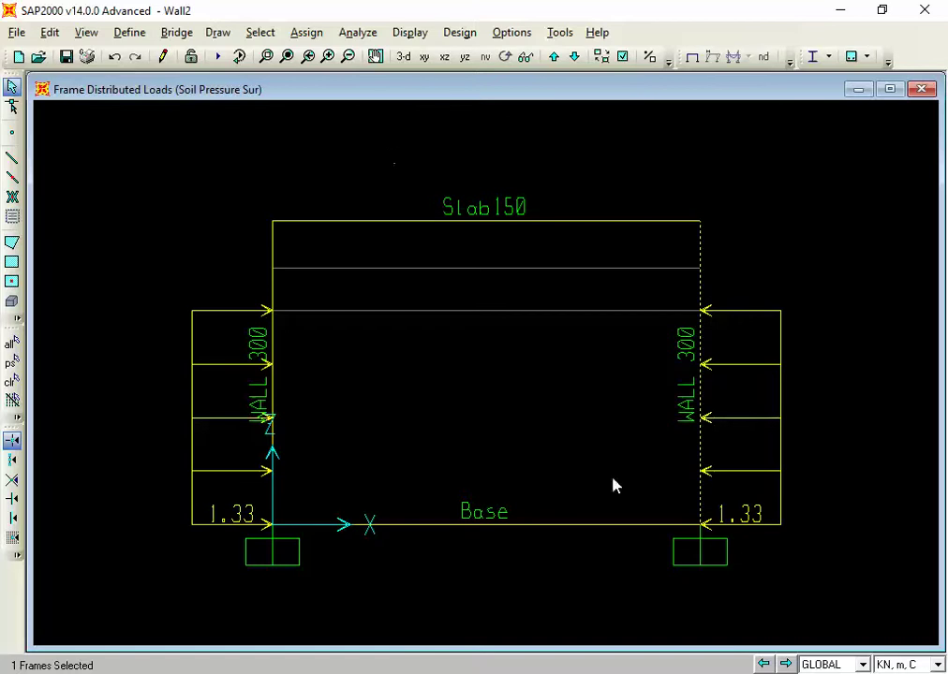
left_click(785, 664)
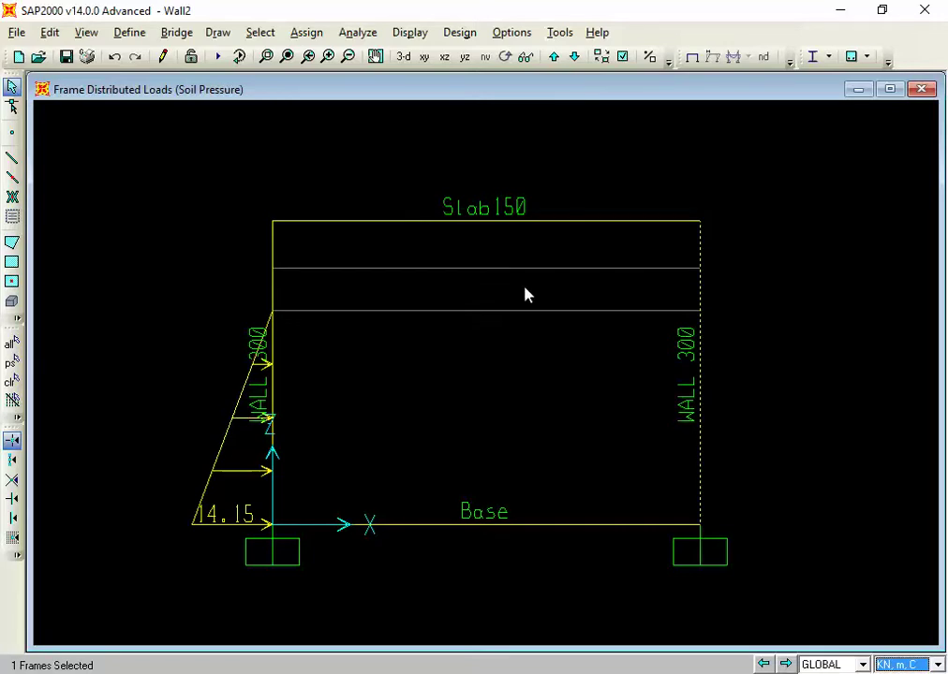
left_click(785, 664)
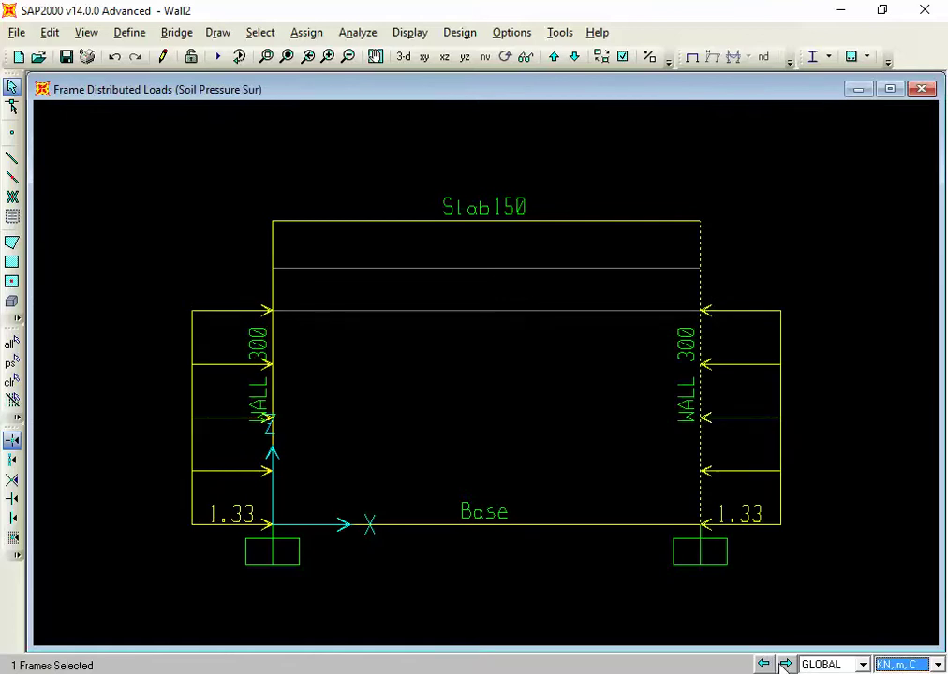
left_click(785, 664)
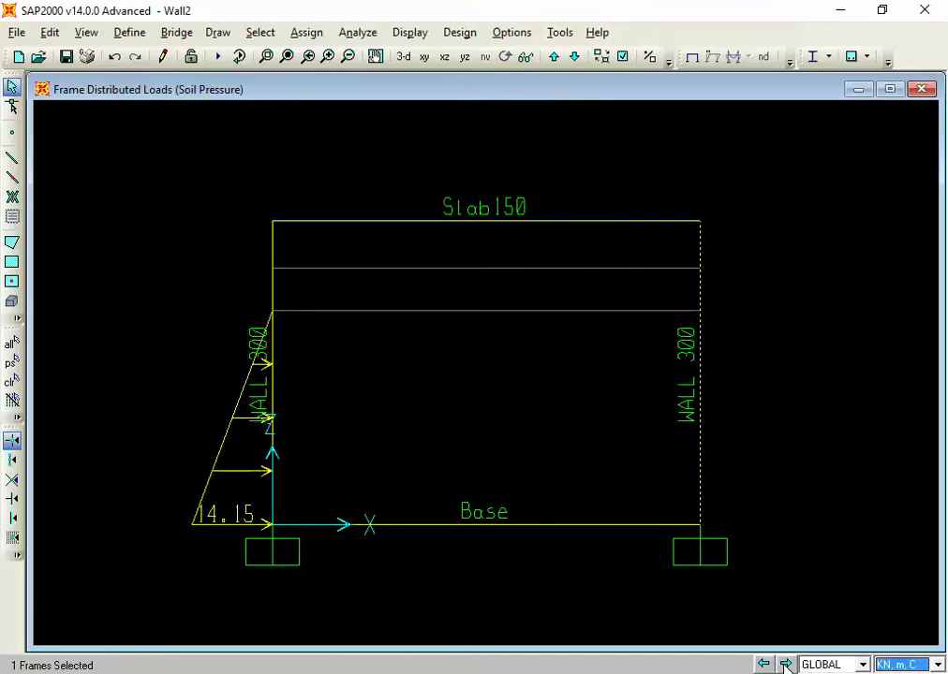
left_click(763, 664)
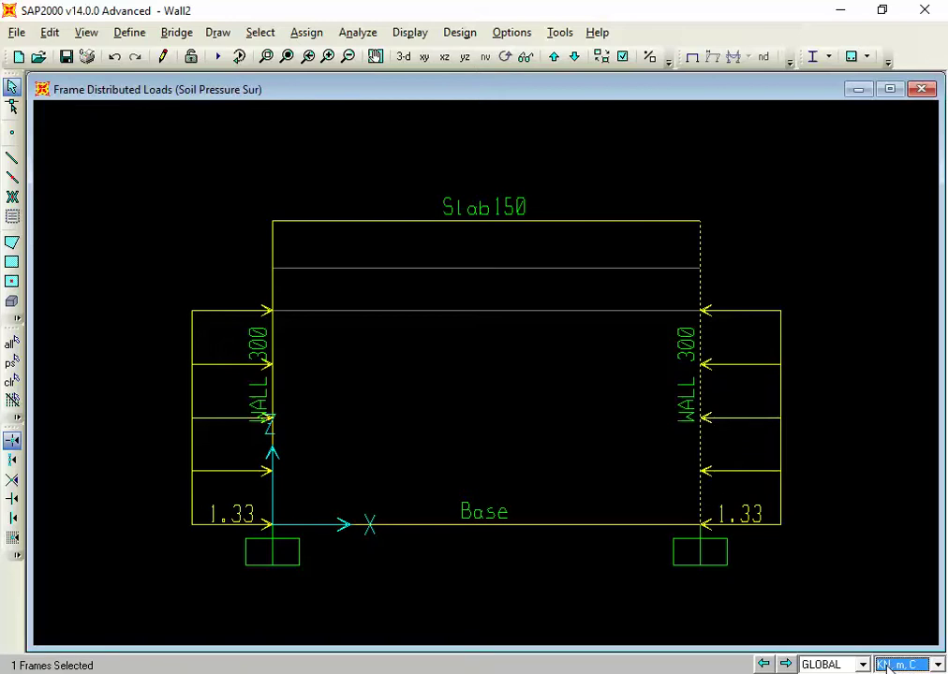
Step: Open the right wall's distributed load assignment for Soil Pressure Sur and review the direction options, keeping global X
left_click(117, 35)
left_click(121, 34)
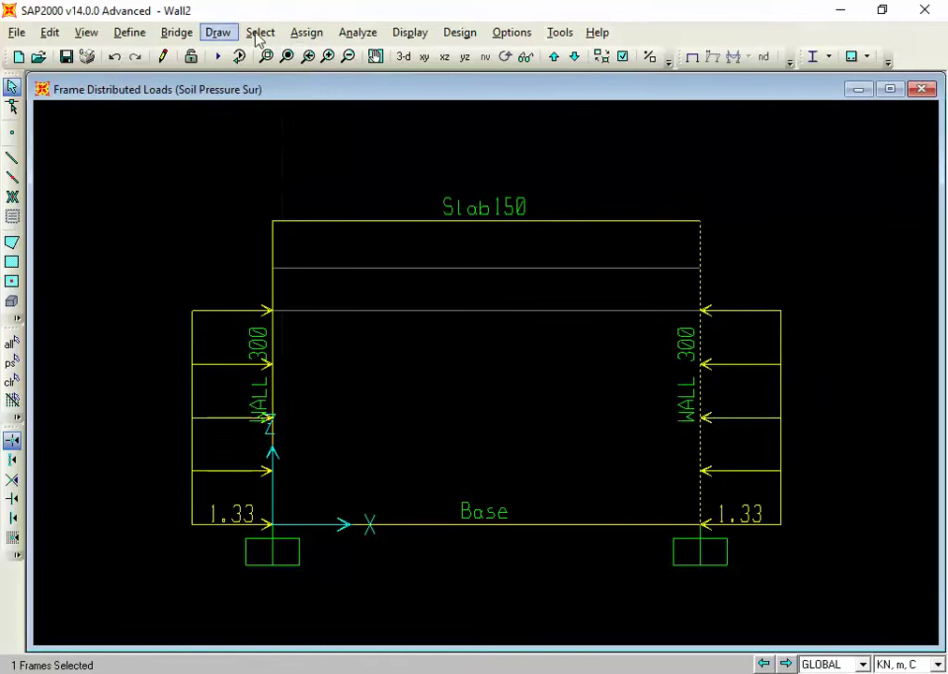
left_click(311, 36)
mouse_move(338, 243)
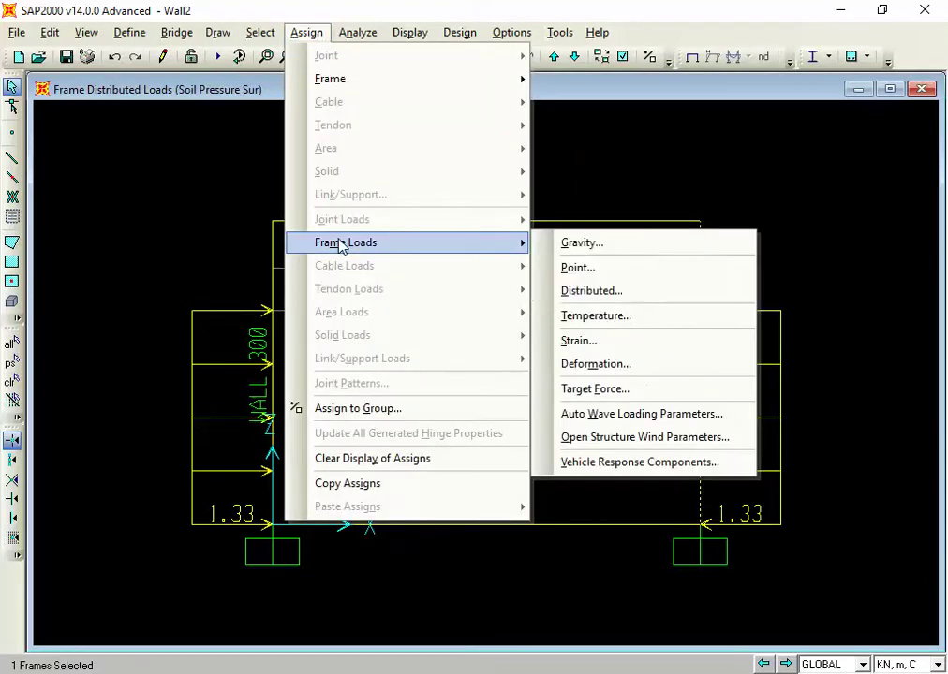
left_click(554, 291)
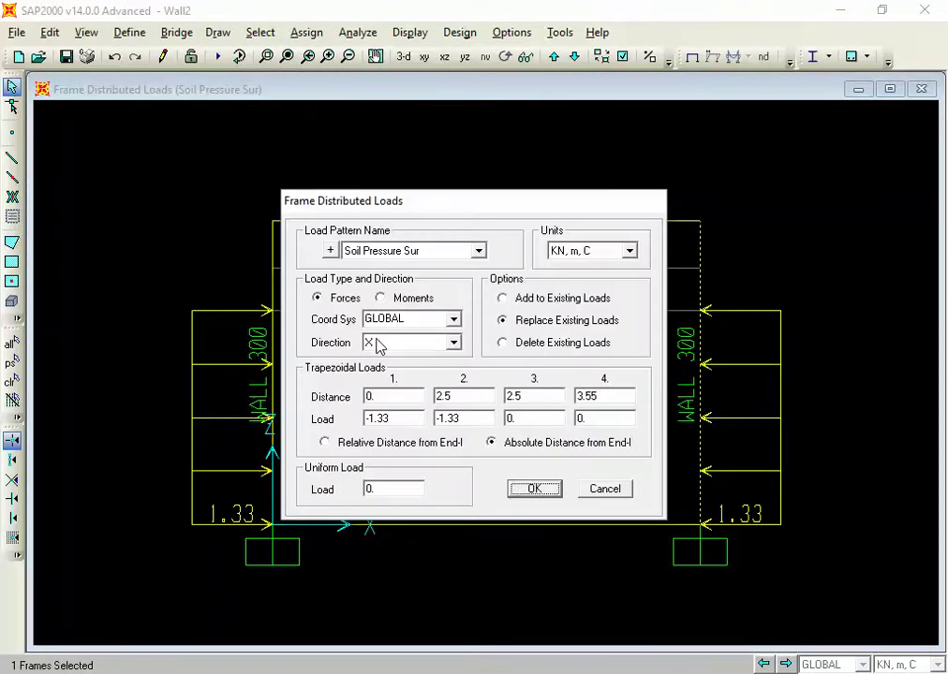
left_click(379, 344)
left_click(379, 345)
left_click(379, 344)
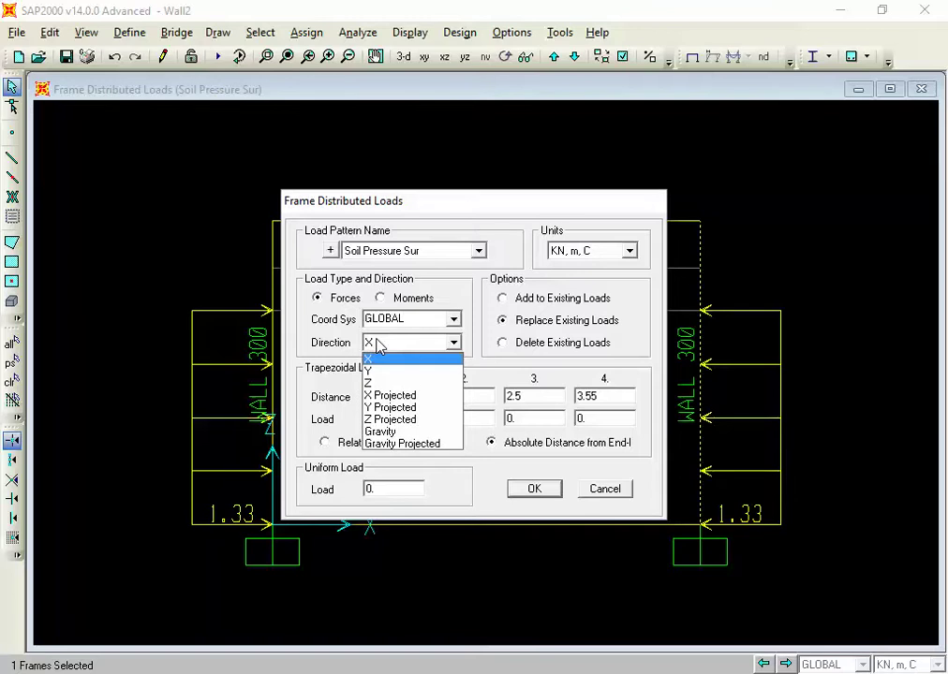
left_click(379, 345)
left_click(379, 344)
left_click(379, 344)
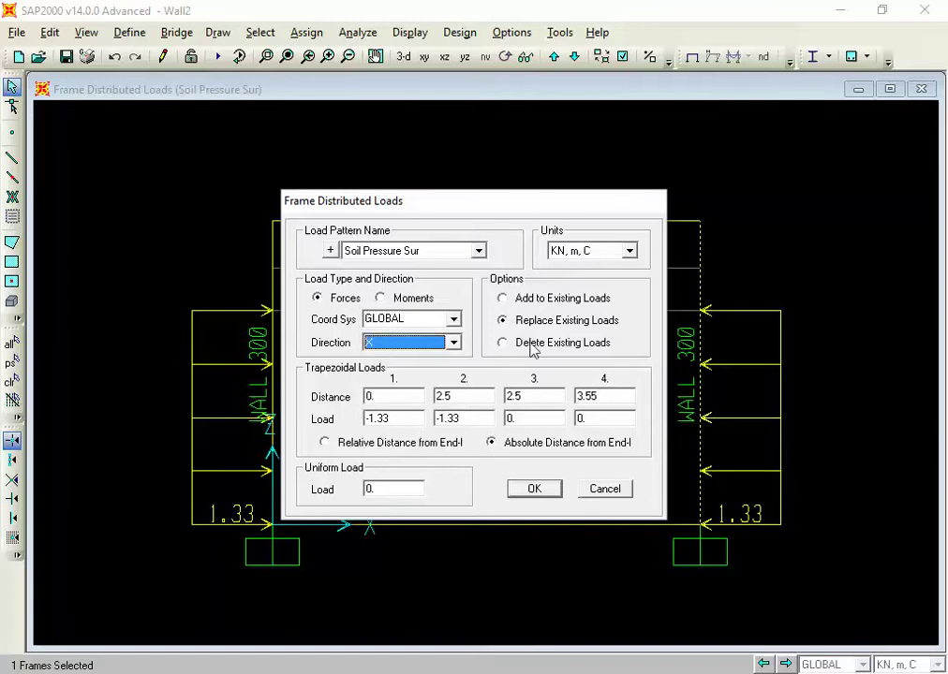
Step: Keep the Replace Existing Loads option and reapply the -1.33 surcharge load to the right wall
left_click(533, 324)
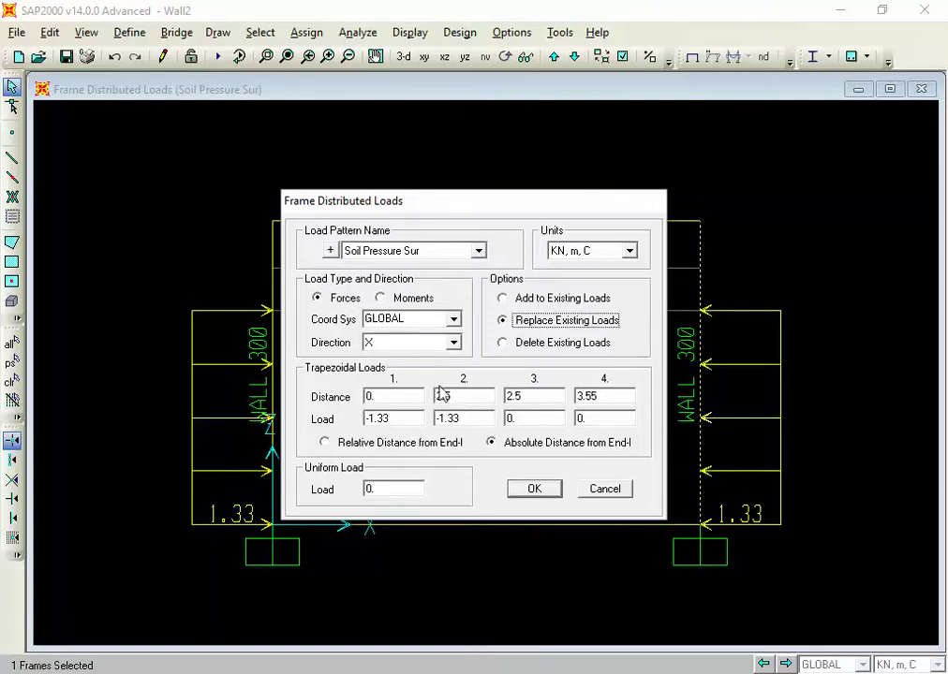
double_click(404, 420)
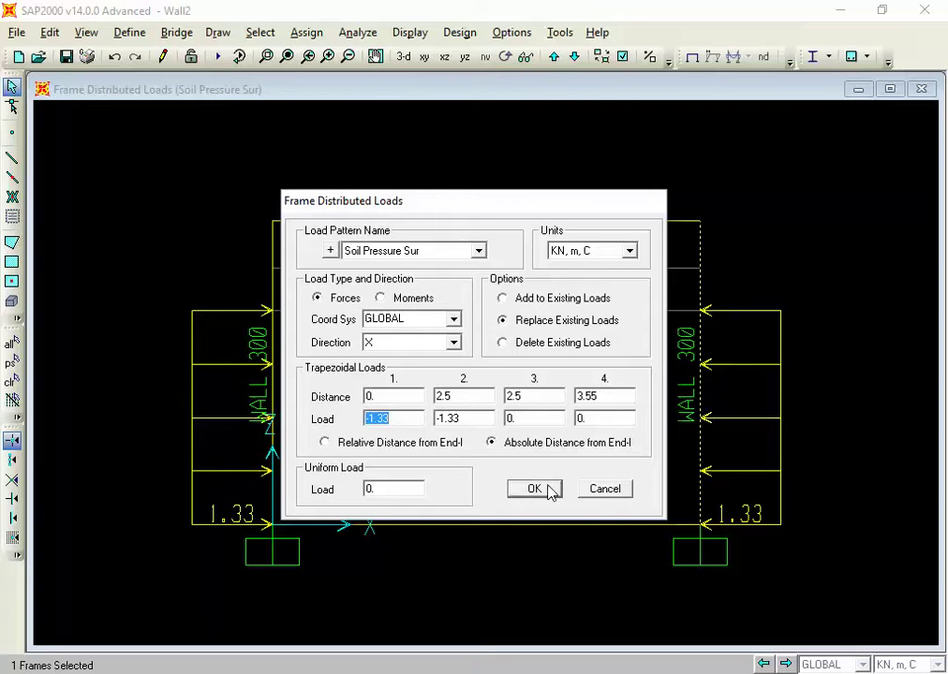
left_click(547, 493)
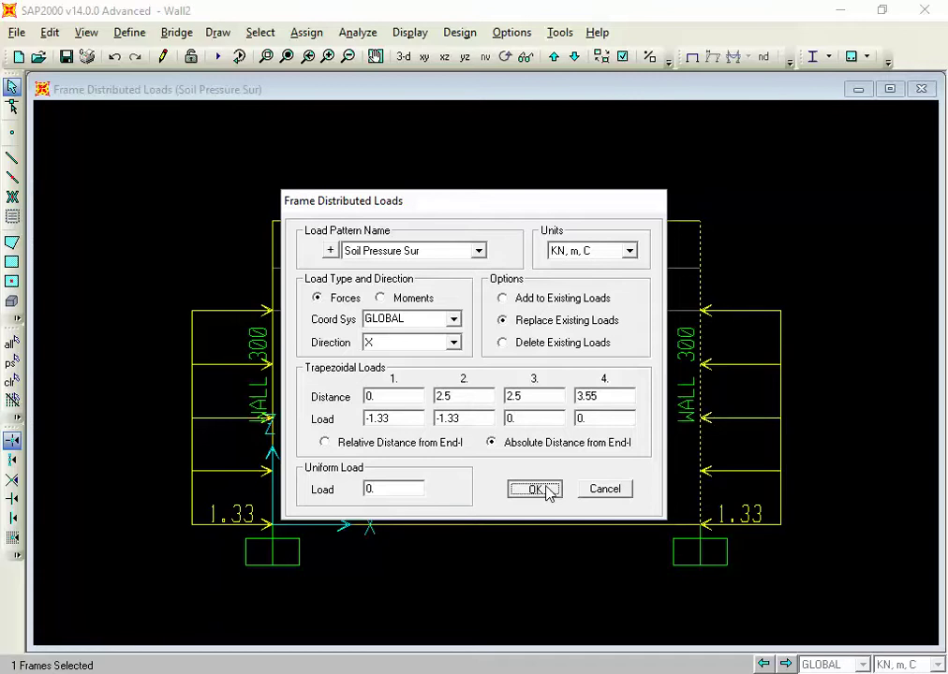
left_click(547, 491)
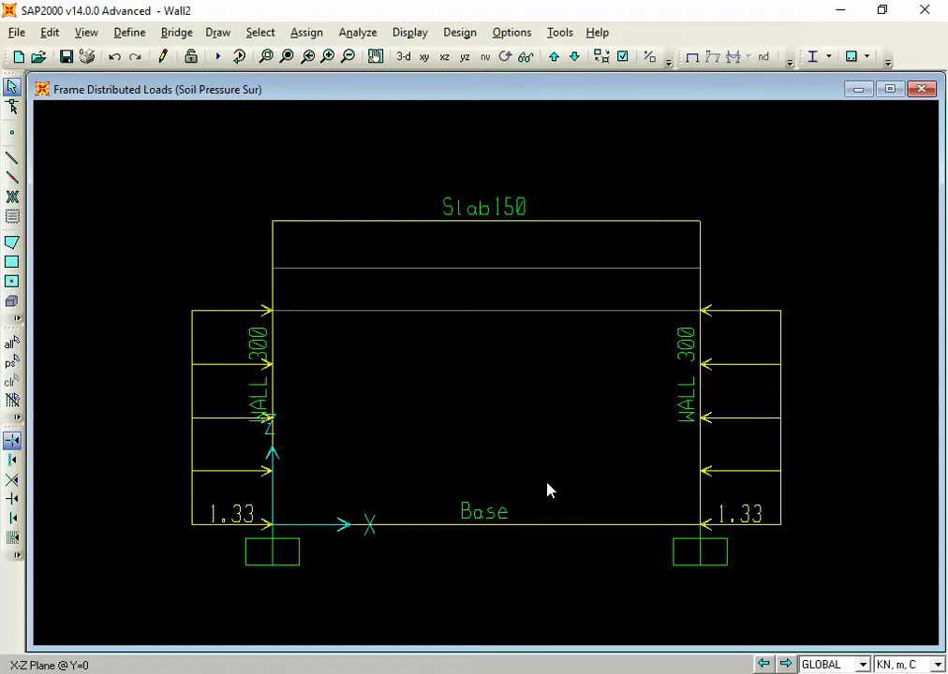
Step: Open the distributed load assignment for the right wall and choose the Soil Pressure load pattern
left_click(686, 452)
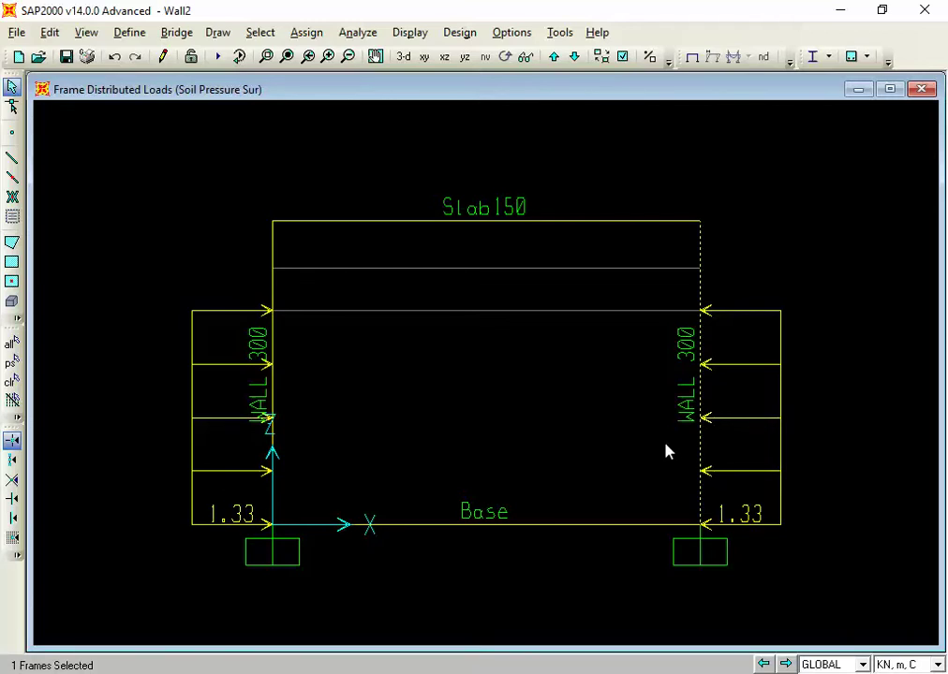
left_click(309, 33)
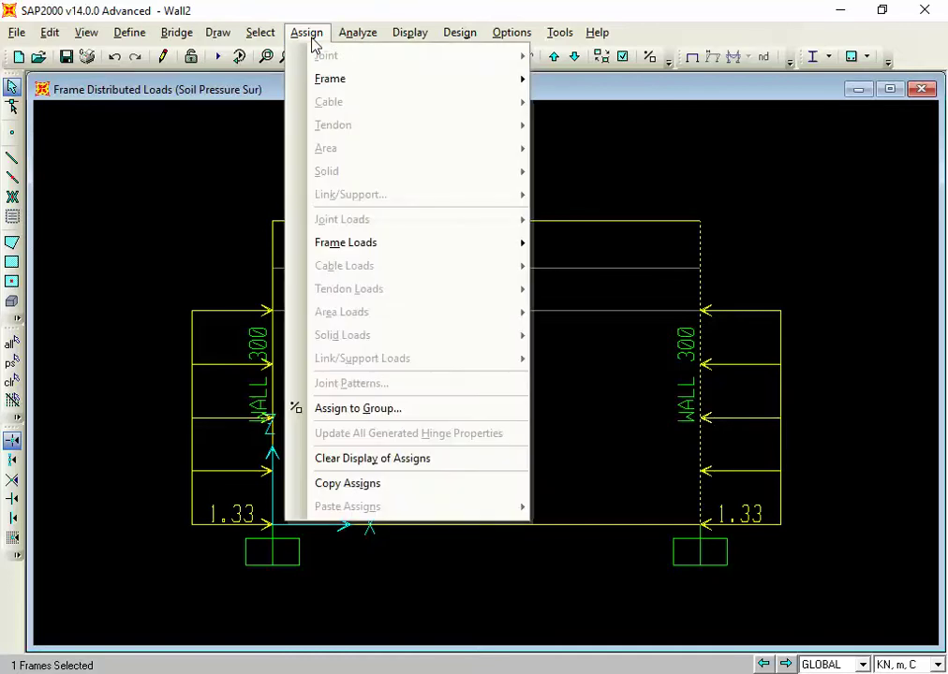
left_click(309, 34)
left_click(309, 34)
left_click(312, 40)
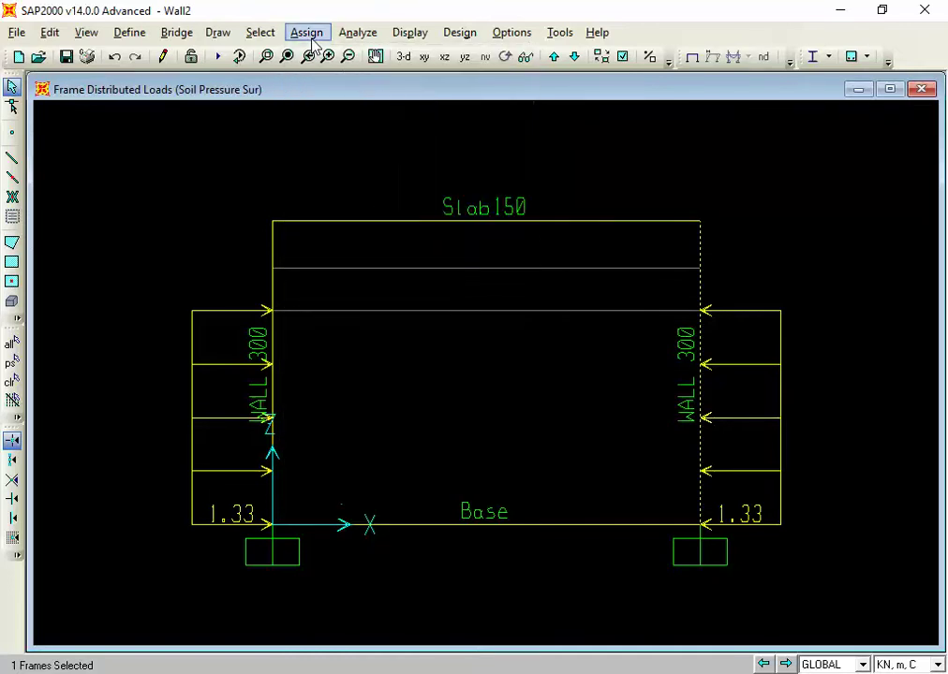
left_click(312, 40)
left_click(312, 39)
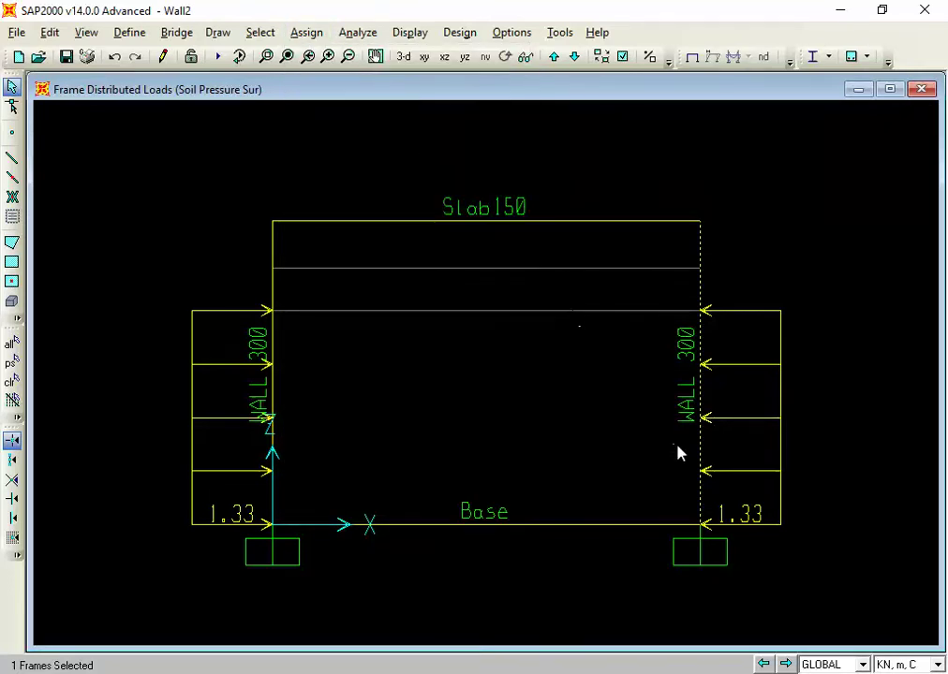
left_click(307, 33)
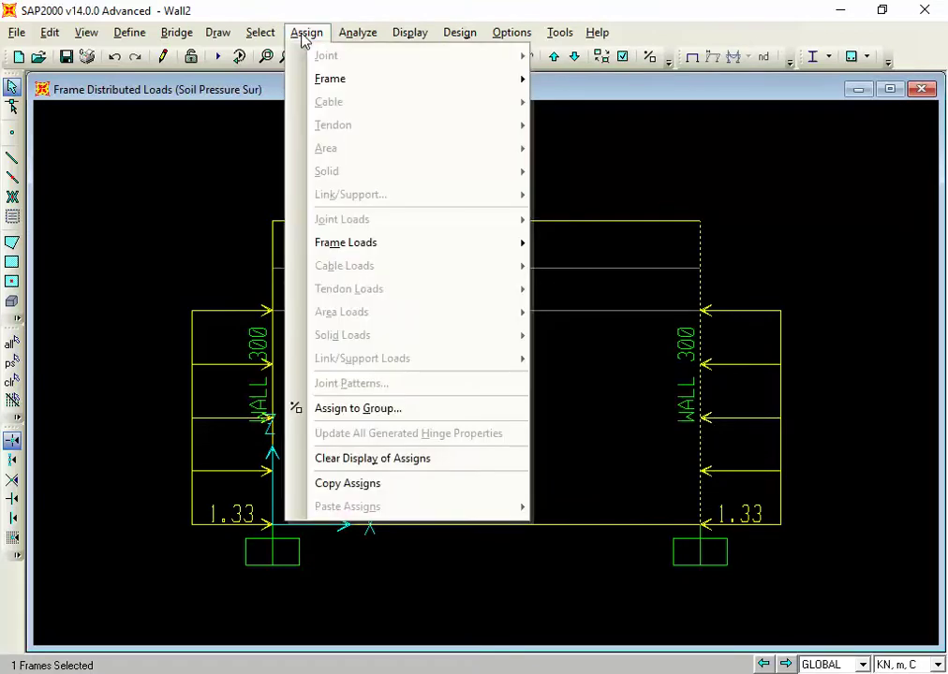
mouse_move(365, 249)
left_click(559, 294)
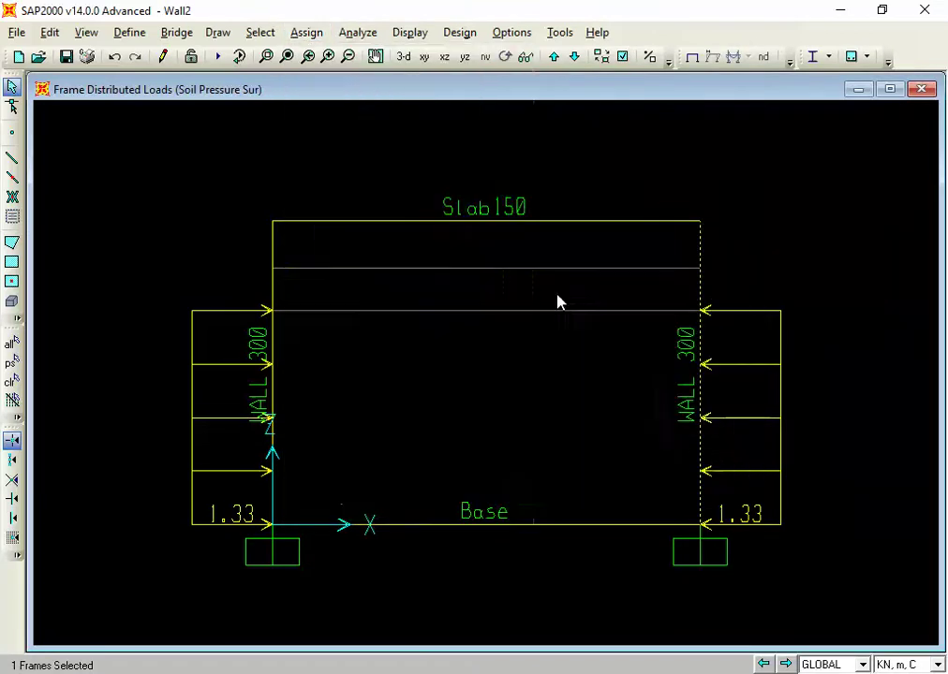
left_click(475, 251)
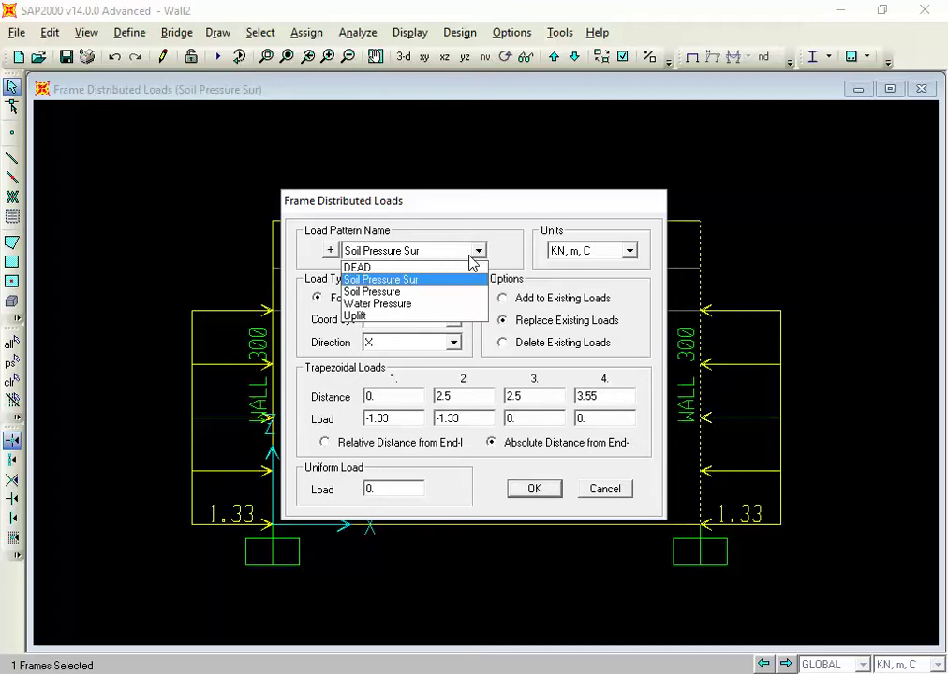
left_click(450, 298)
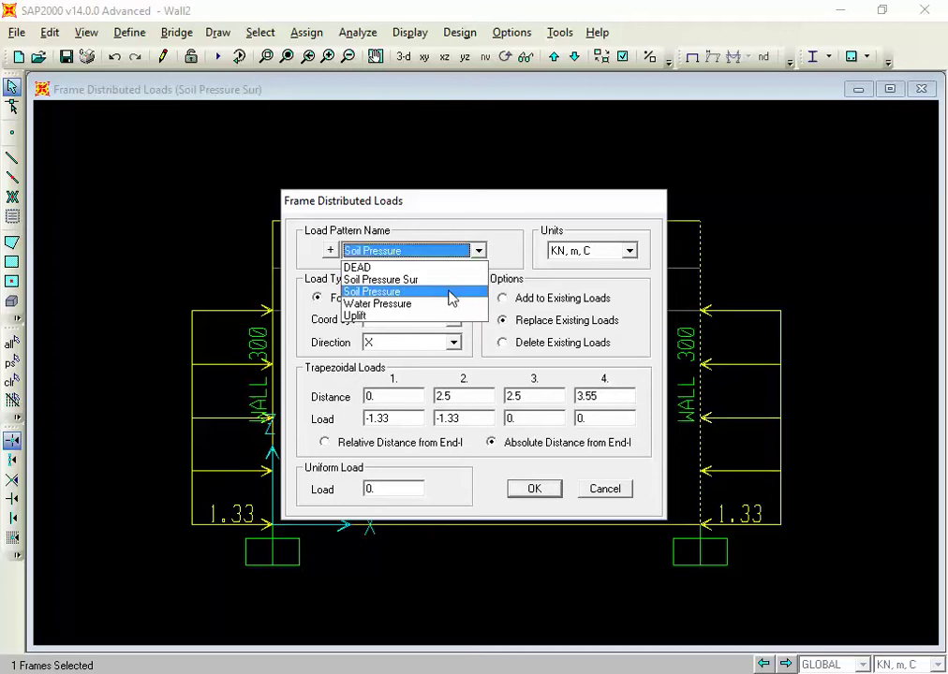
Step: Apply a trapezoidal Soil Pressure load to the right wall, -14.15 at distance 0 and 0 at distance 2.5
double_click(396, 418)
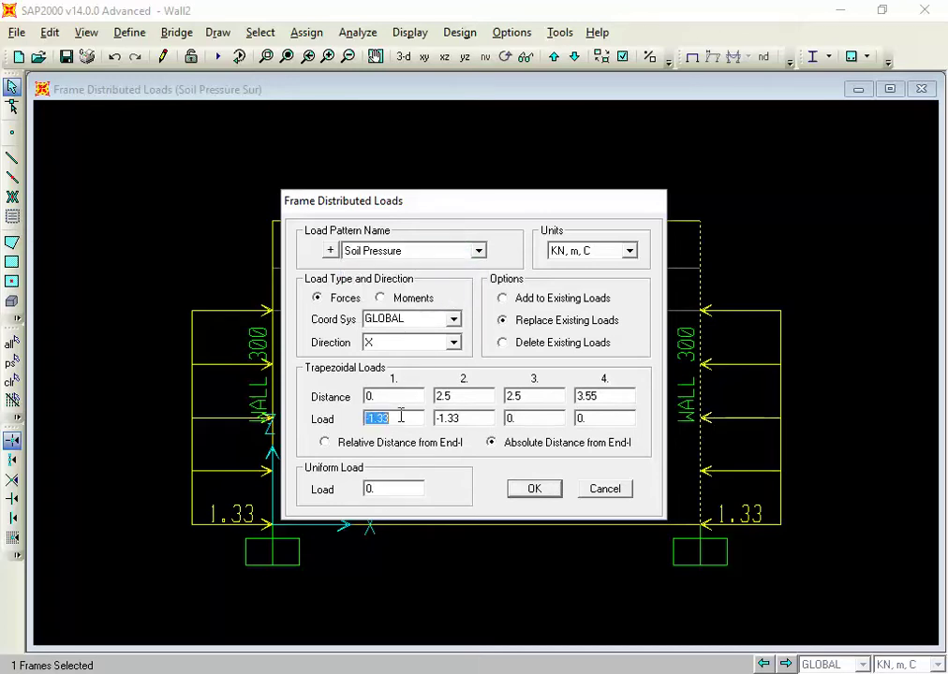
left_click(396, 418)
key("BackSpace")
key("BackSpace")
key("BackSpace")
key("BackSpace")
type("14.15")
double_click(467, 419)
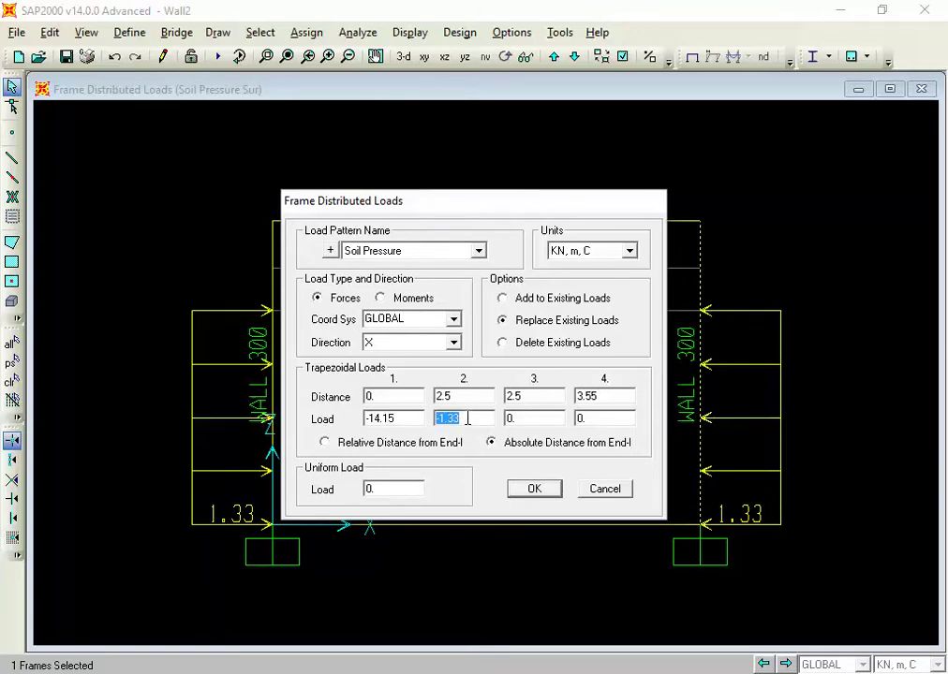
key("BackSpace")
type("0")
double_click(545, 417)
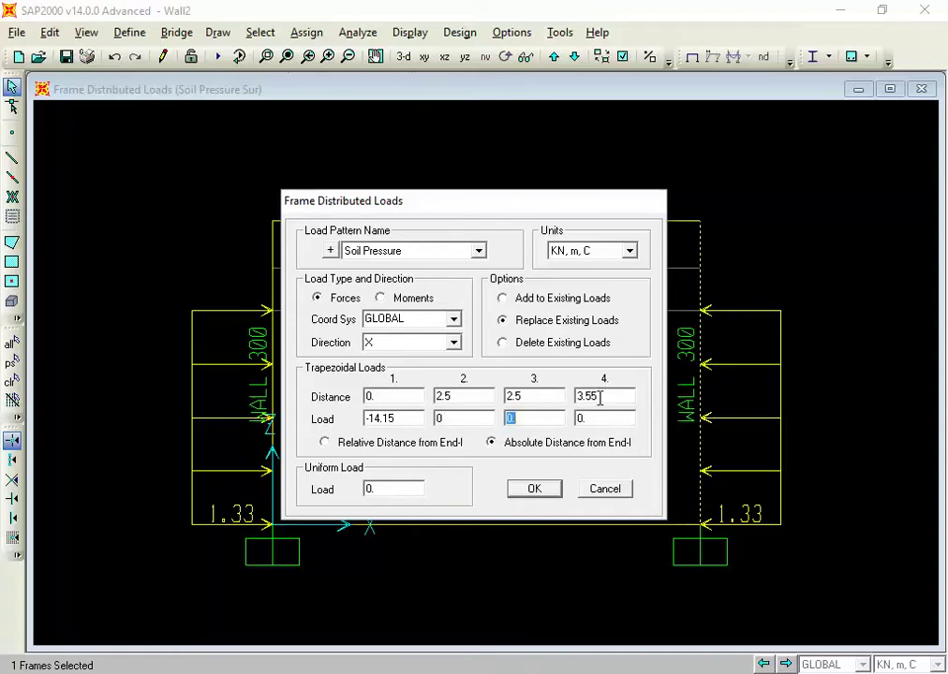
left_click(536, 491)
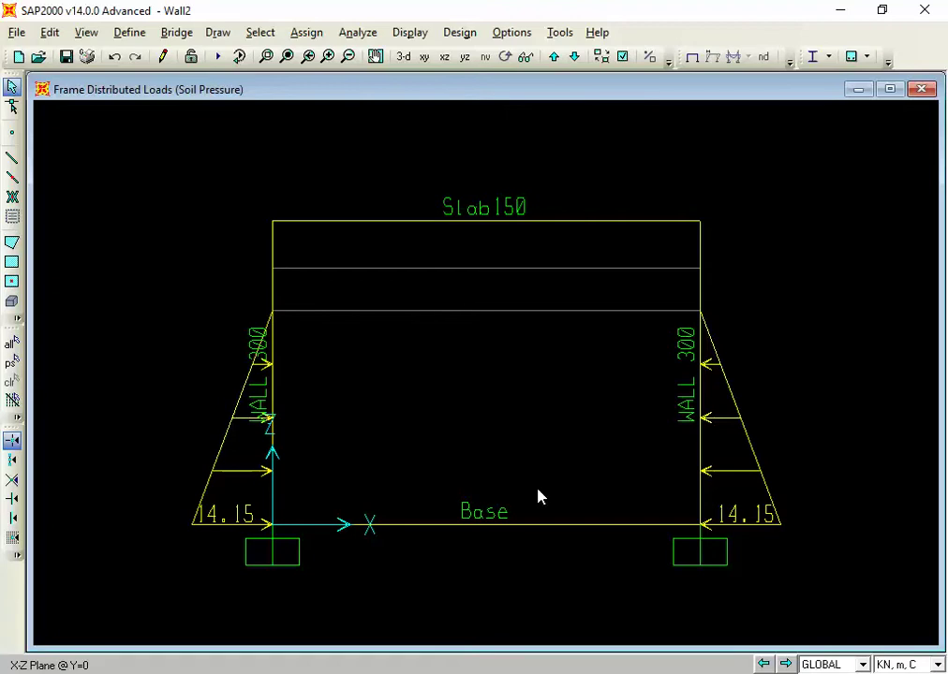
Step: Select the right wall again and open its distributed load assignment with the Water Pressure load pattern
left_click(699, 442)
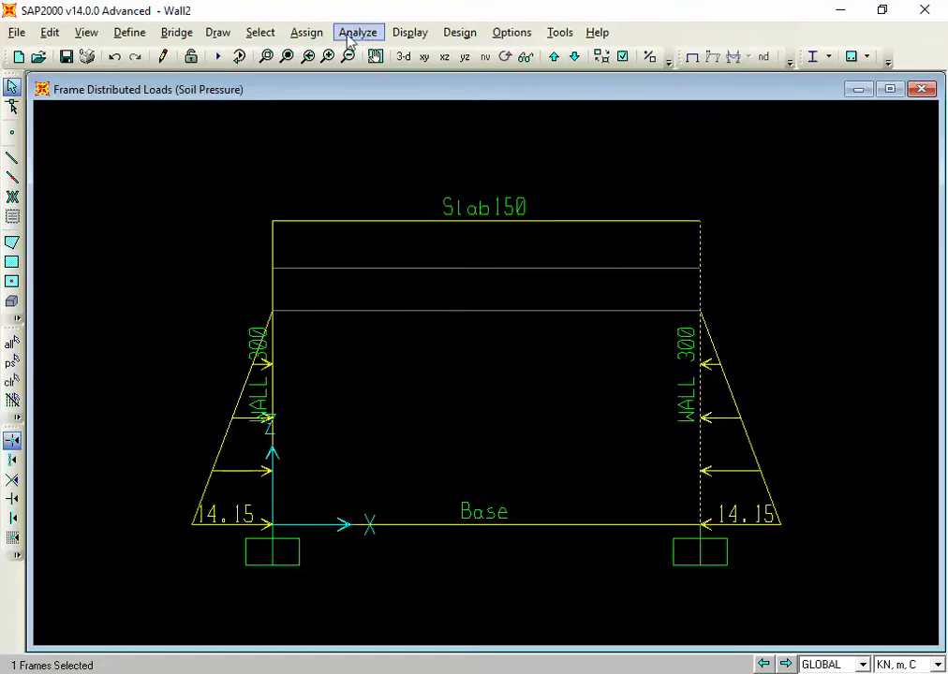
left_click(309, 33)
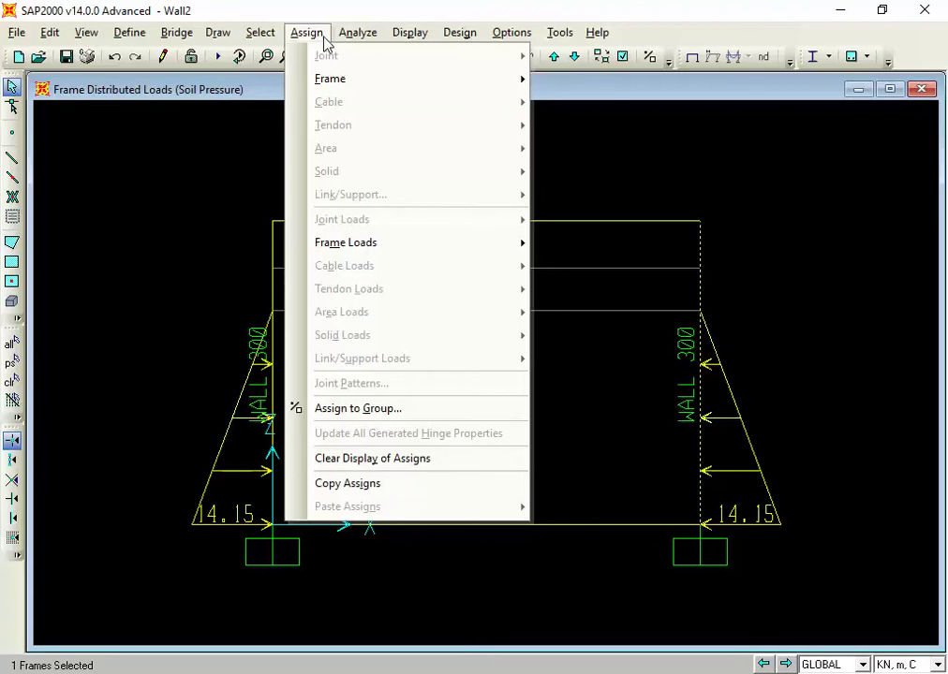
left_click(324, 40)
left_click(324, 42)
mouse_move(380, 245)
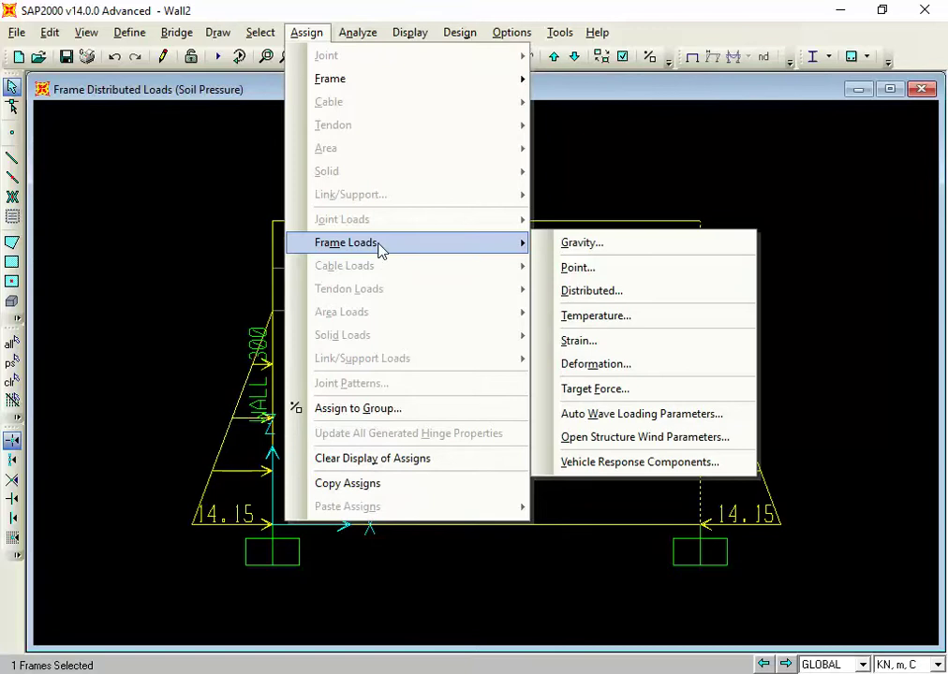
left_click(562, 291)
left_click(477, 250)
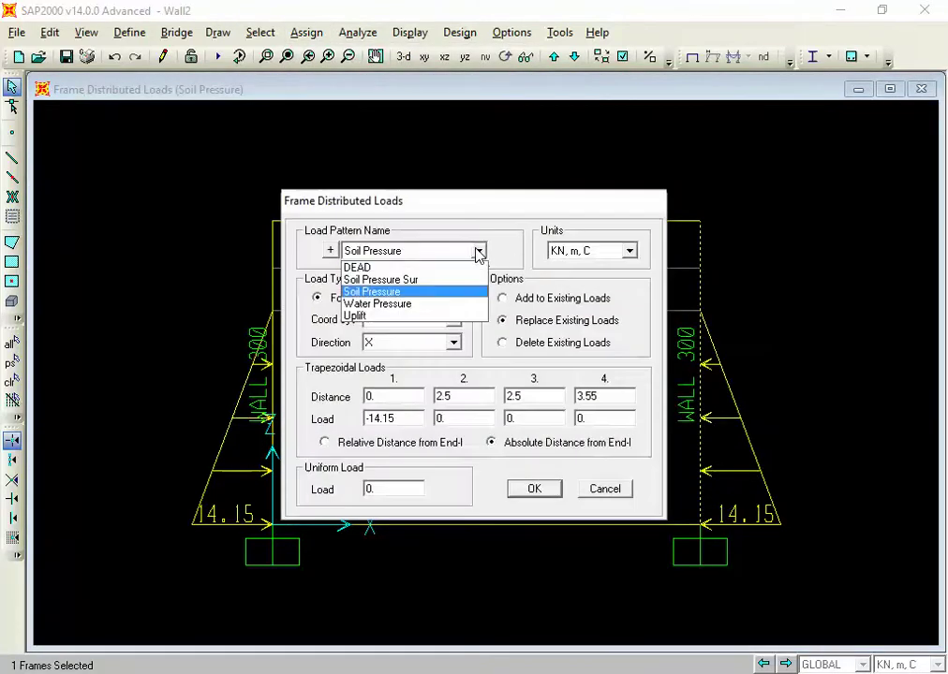
left_click(418, 304)
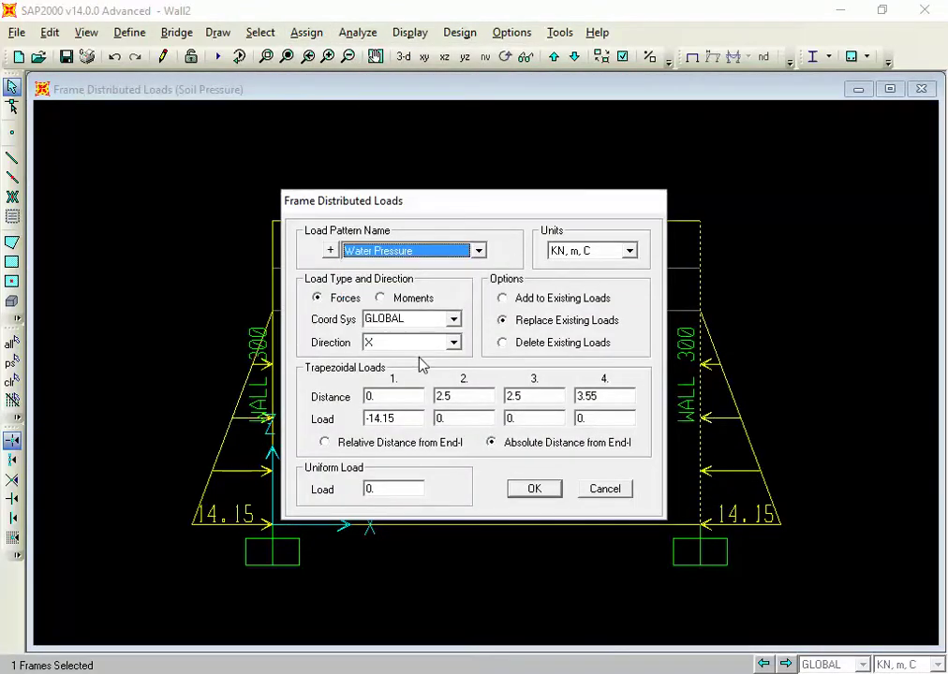
Step: Apply a Water Pressure load of 30 at distance 0 to the right wall, setting the second, third and fourth distances to 3
left_click(407, 417)
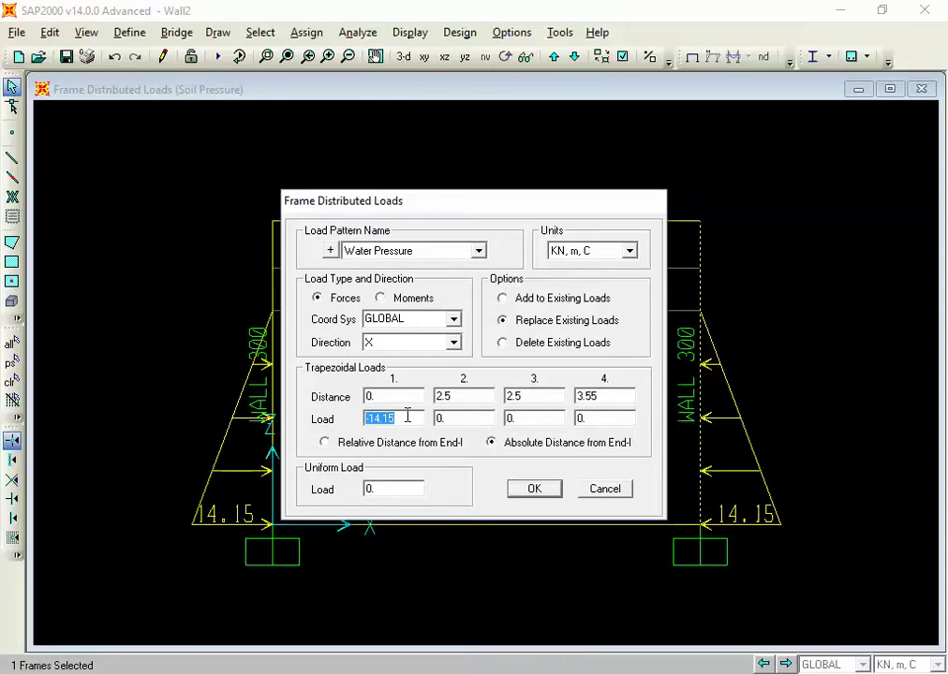
type("30")
left_click(441, 417)
left_click(459, 397)
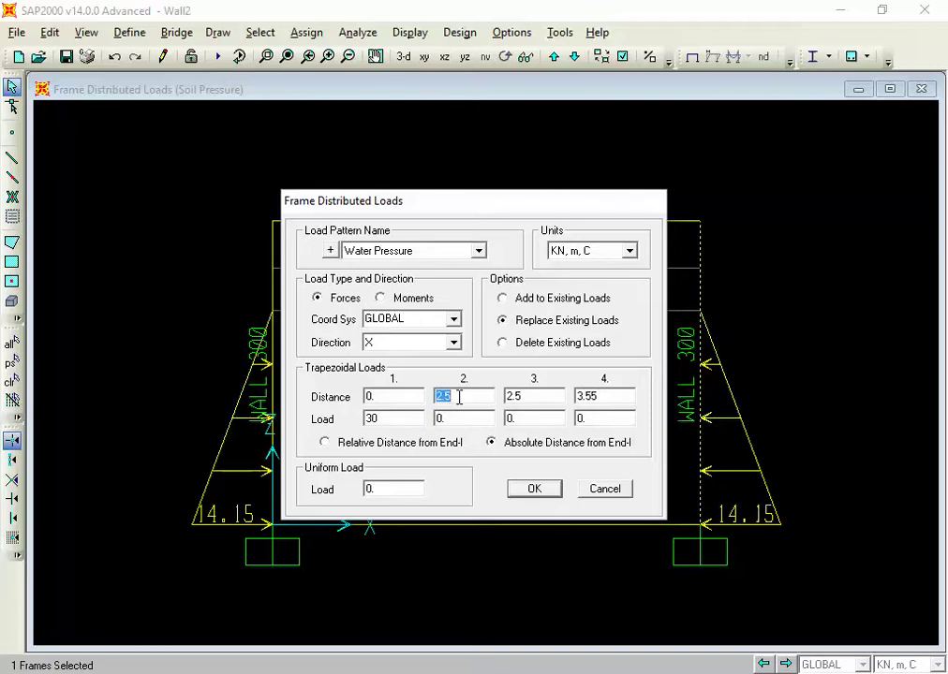
type("3")
left_click(543, 397)
type("3")
left_click(614, 399)
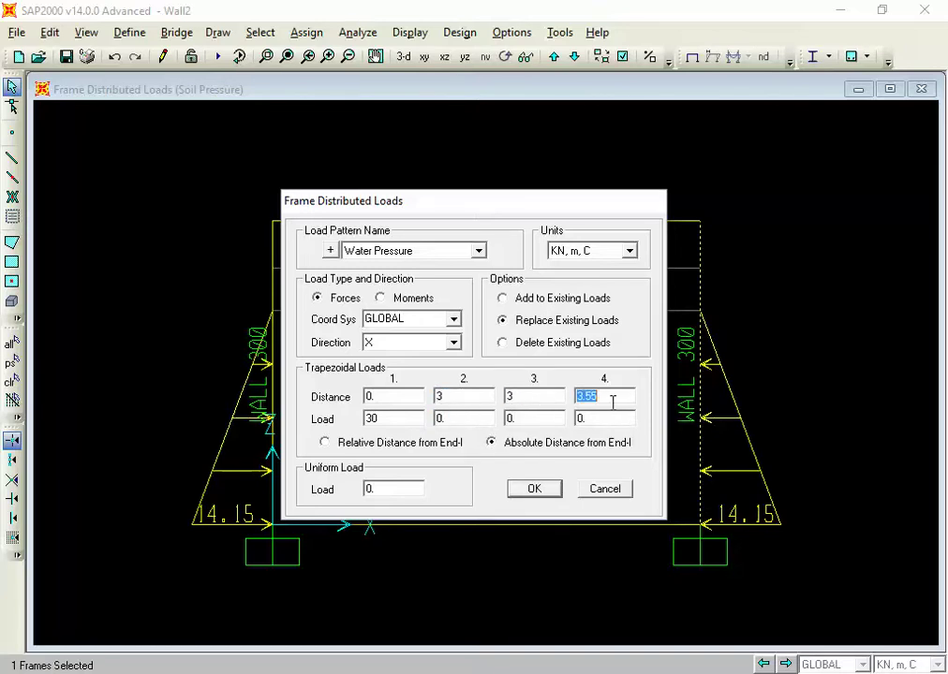
type("3")
left_click(604, 419)
left_click(539, 488)
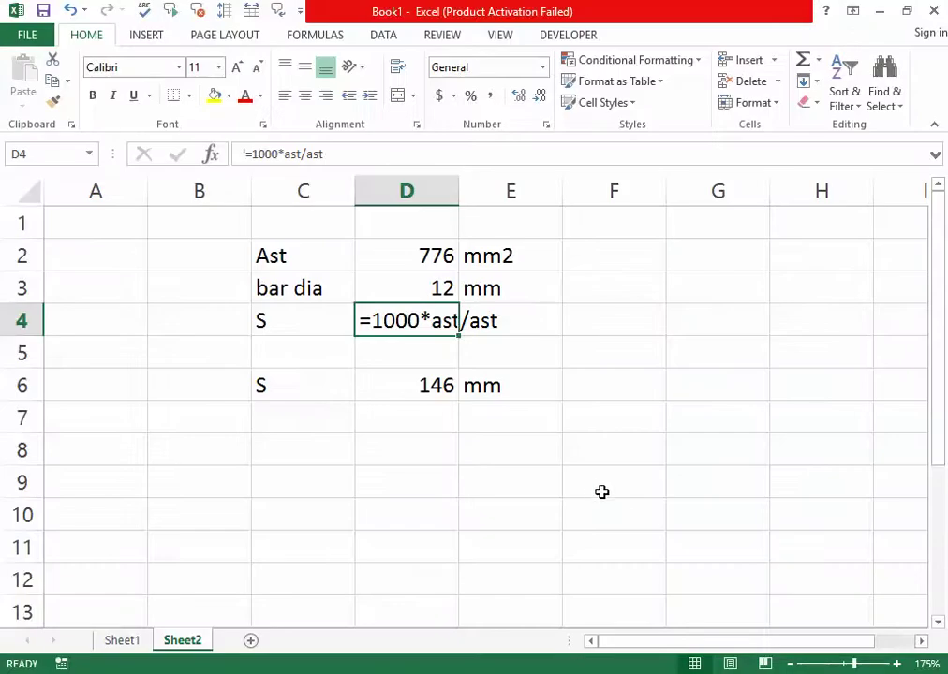
Step: In the Excel workbook, review the soil, surcharge and water pressure calculations on Sheet1 against the wall loads displayed in SAP2000
key("Return")
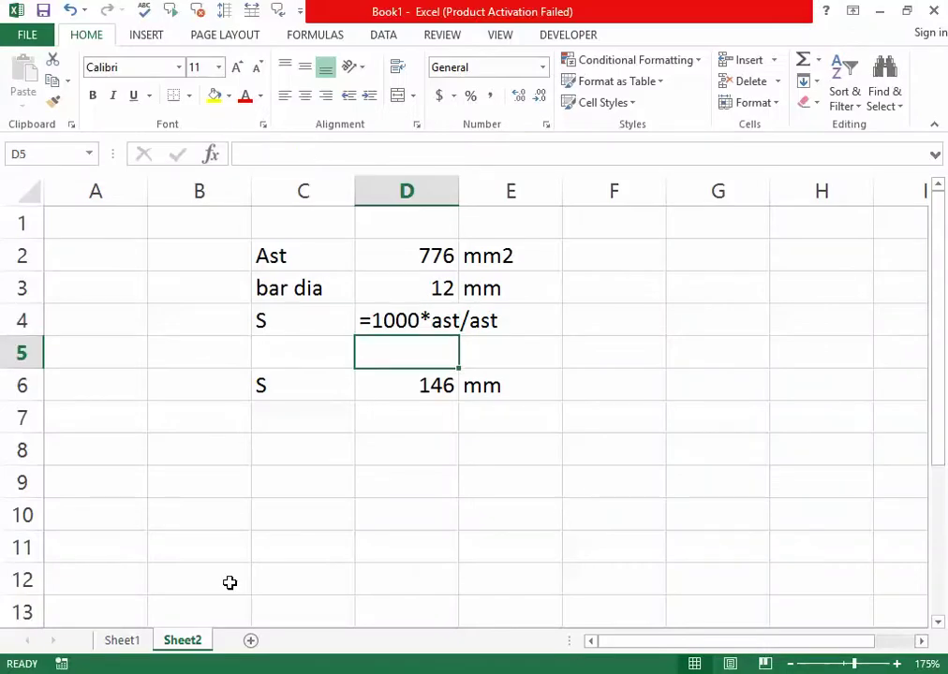
left_click(122, 640)
left_click(610, 527)
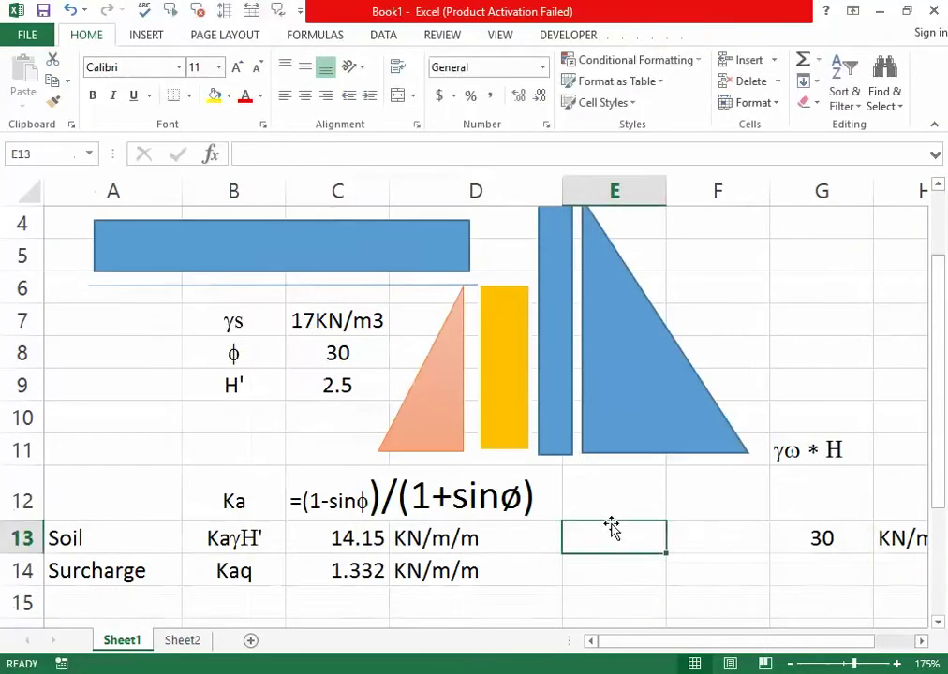
left_click(833, 452)
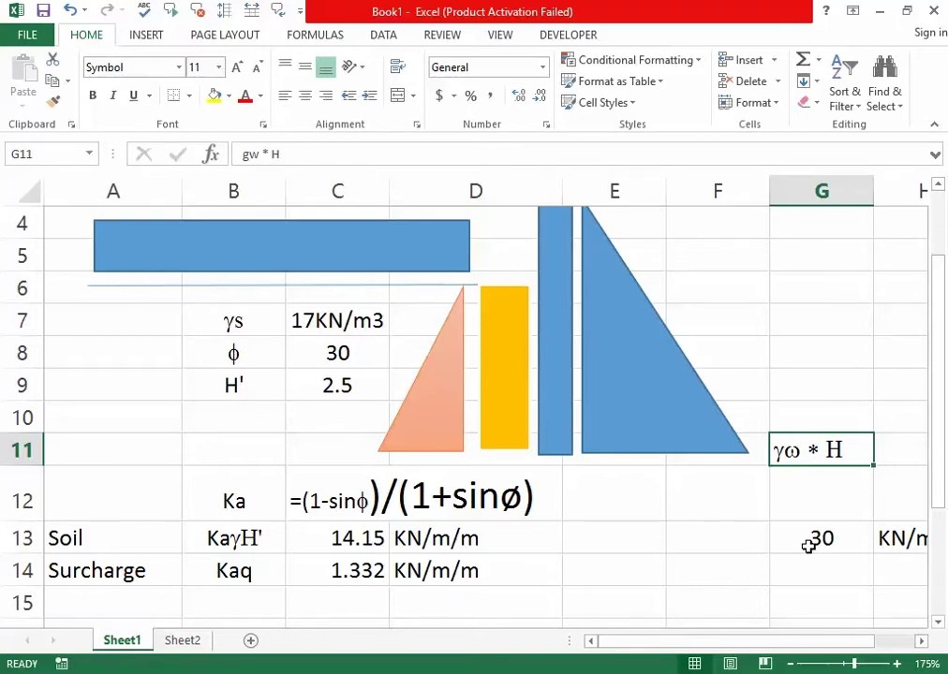
key("alt+Tab")
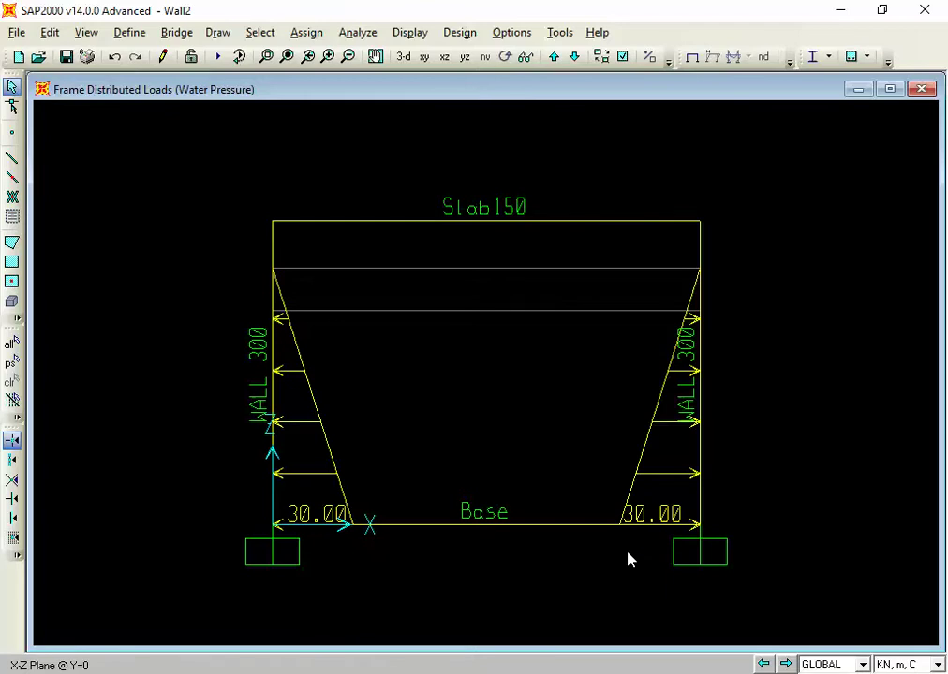
key("alt+Tab")
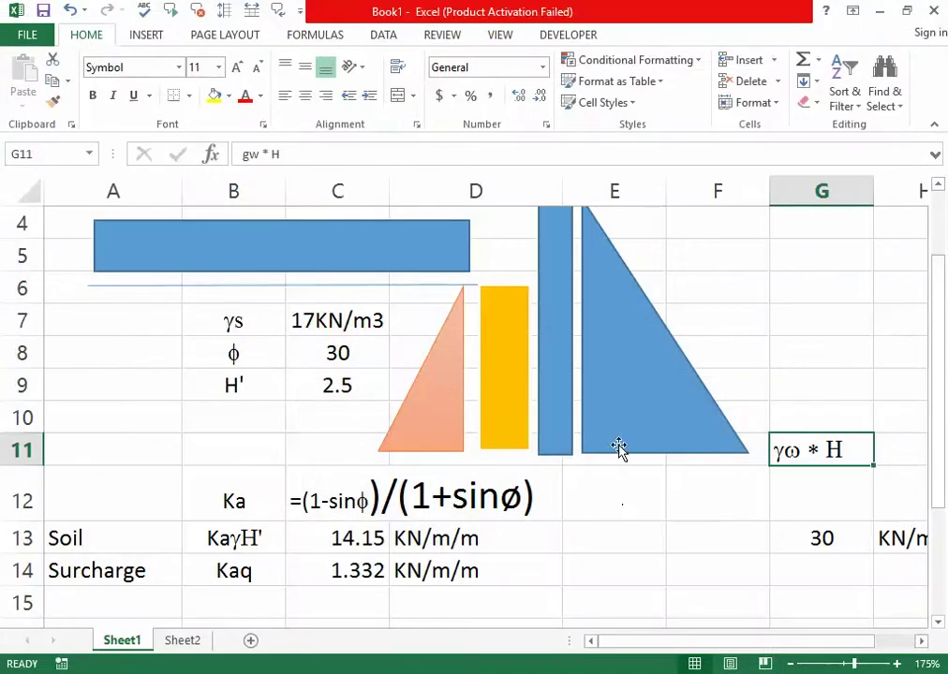
left_click(341, 384)
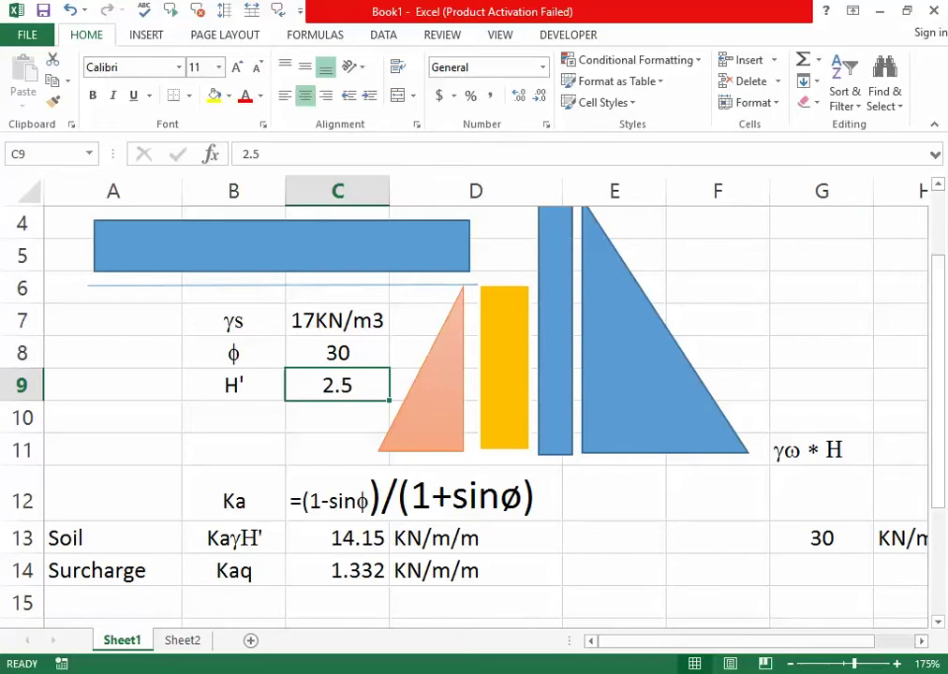
Step: Return to SAP2000 and open the base frame's distributed load assignment, choosing the Uplift pattern and global Z direction
key("alt+Tab")
left_click_drag(503, 562, 442, 497)
left_click(307, 33)
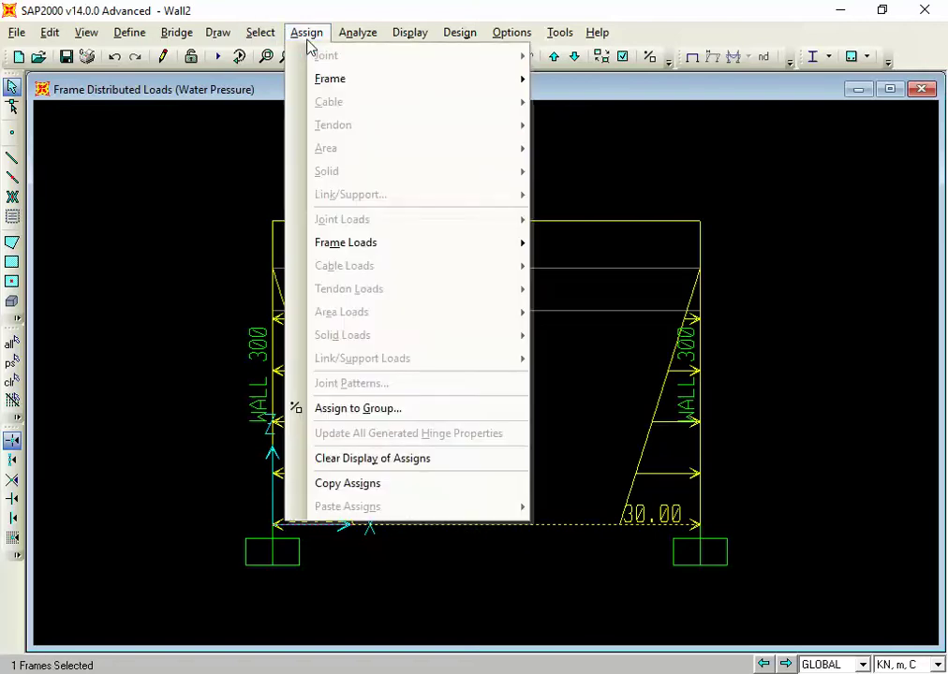
left_click(308, 37)
left_click(308, 35)
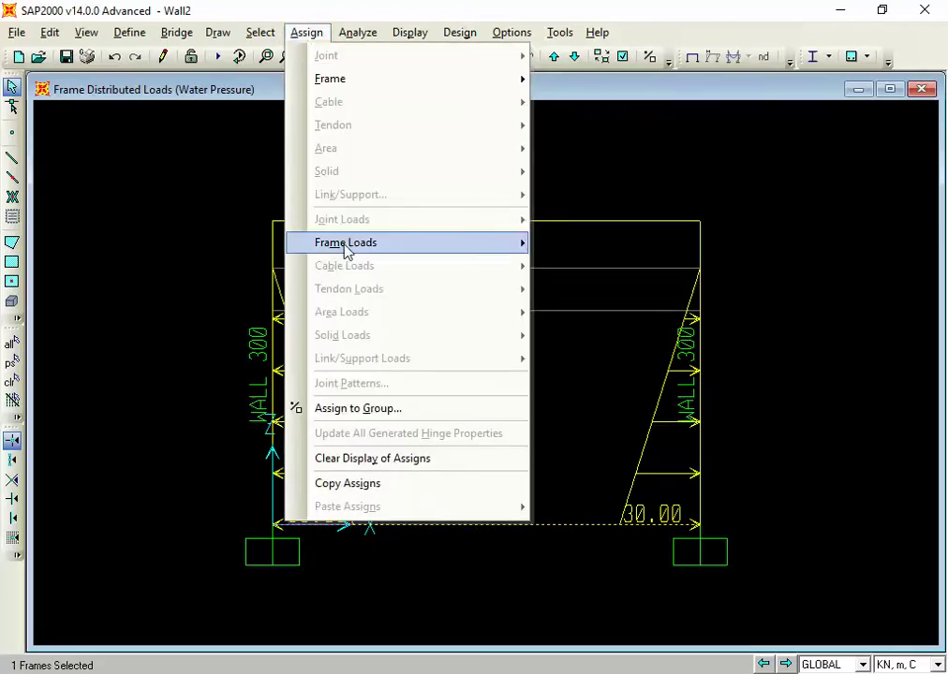
mouse_move(405, 249)
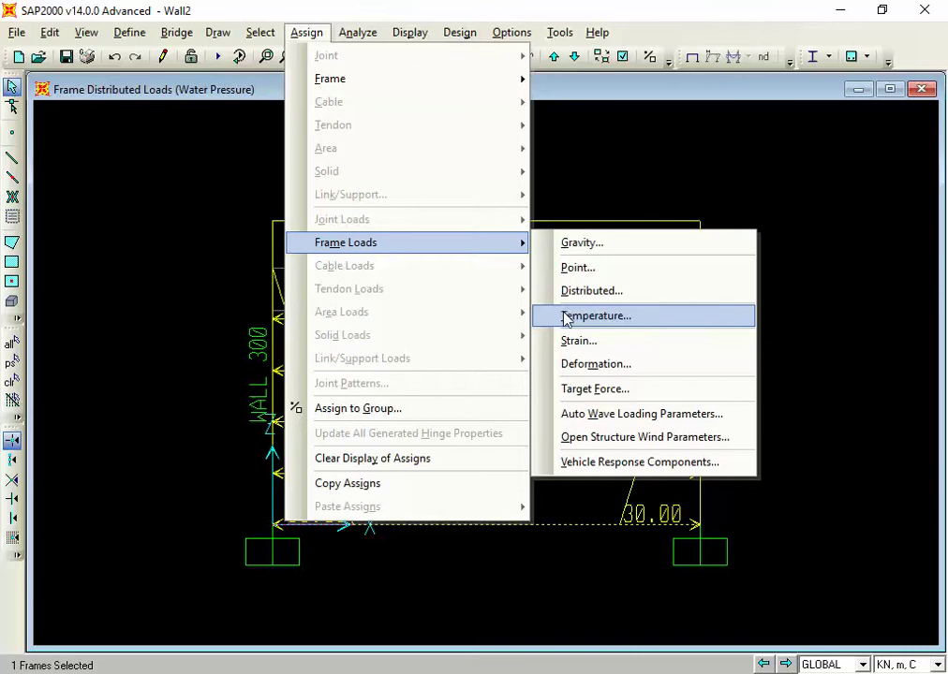
left_click(568, 297)
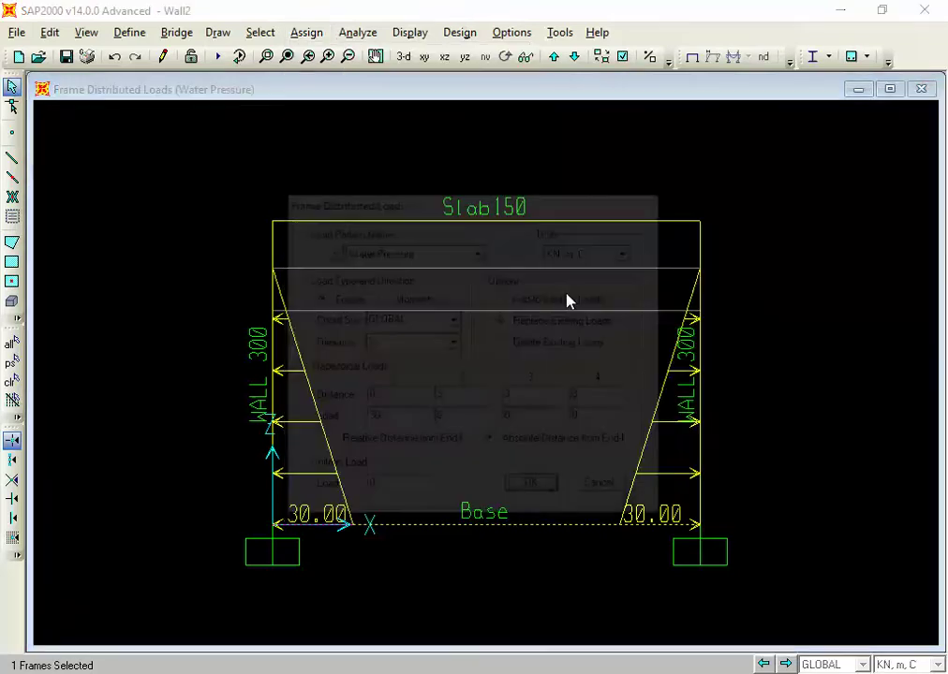
left_click(457, 253)
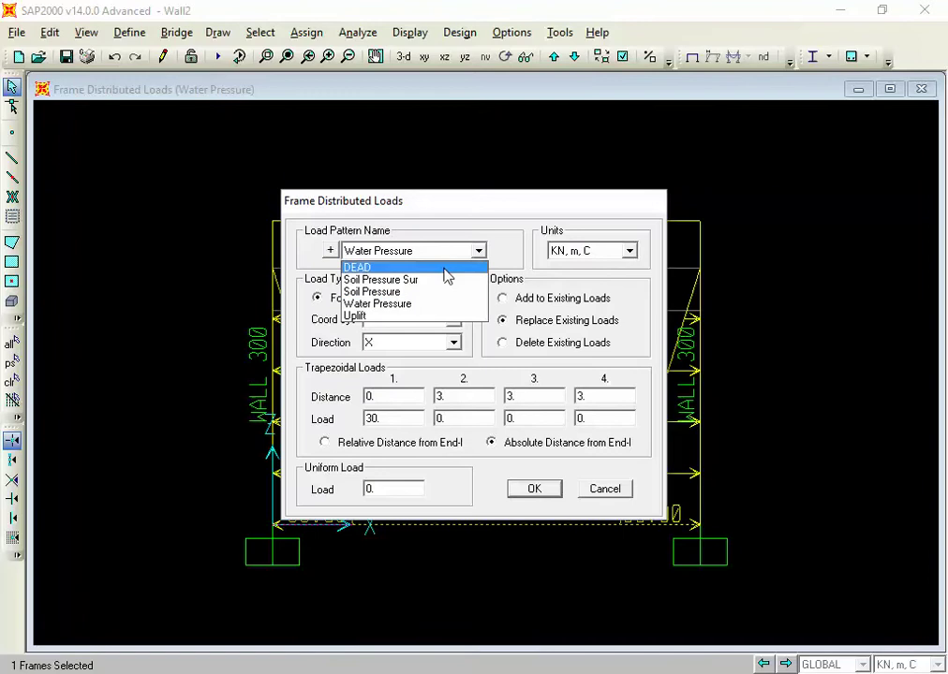
left_click(412, 316)
left_click(412, 344)
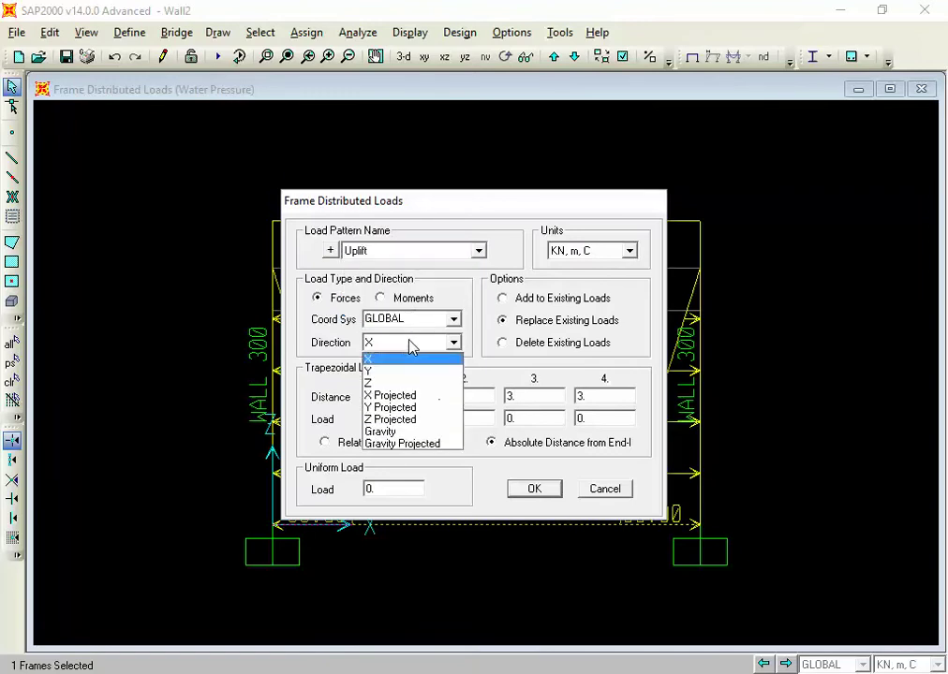
left_click(393, 384)
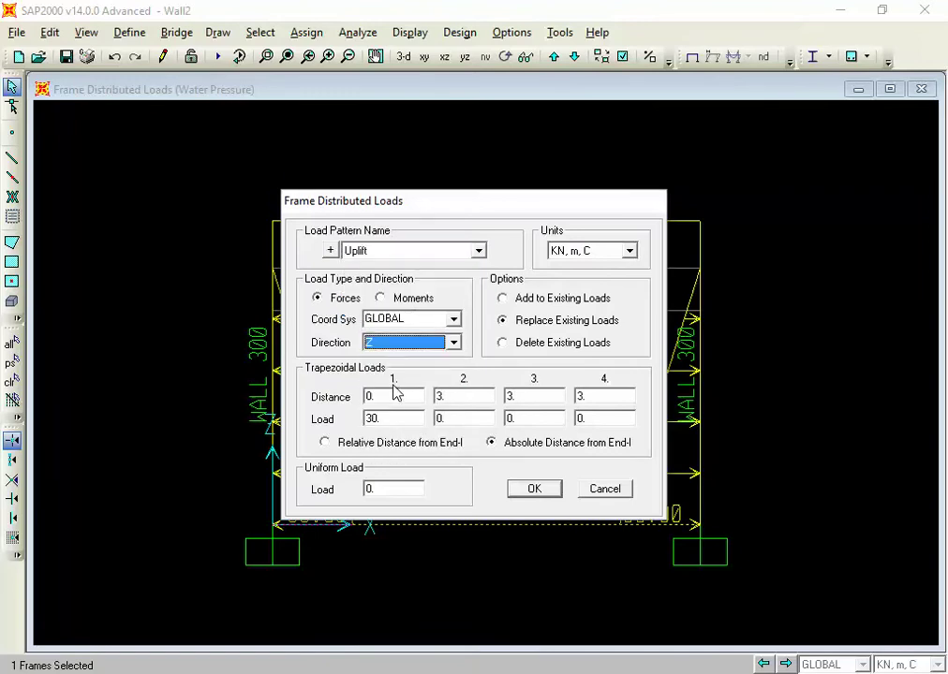
Step: Use relative distances for the base's Uplift load, with the first trapezoidal load at 0 and a uniform load of 2
left_click(393, 416)
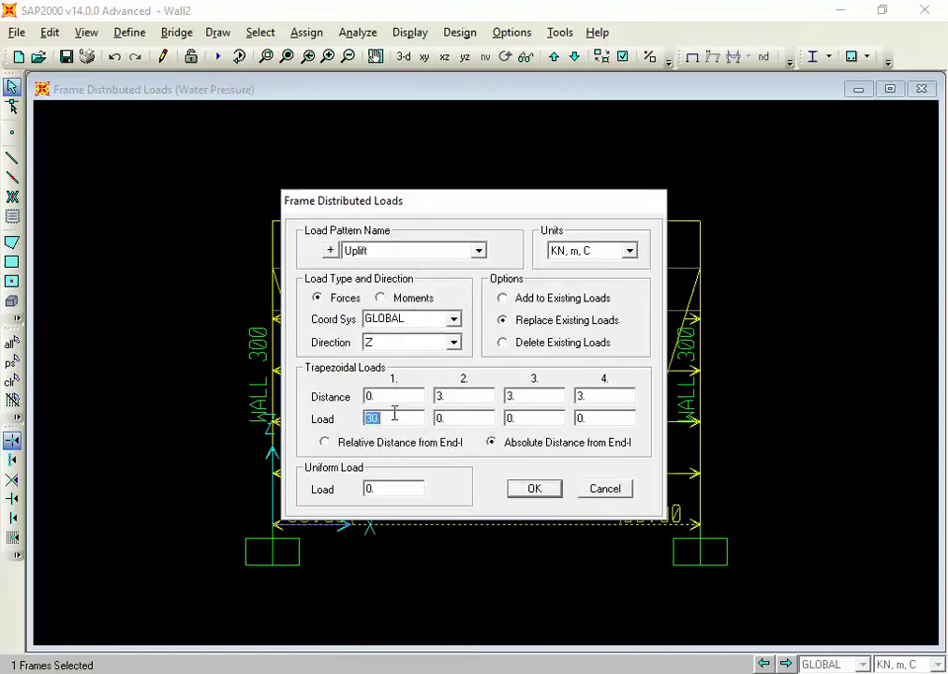
left_click(368, 442)
left_click(384, 419)
type("0")
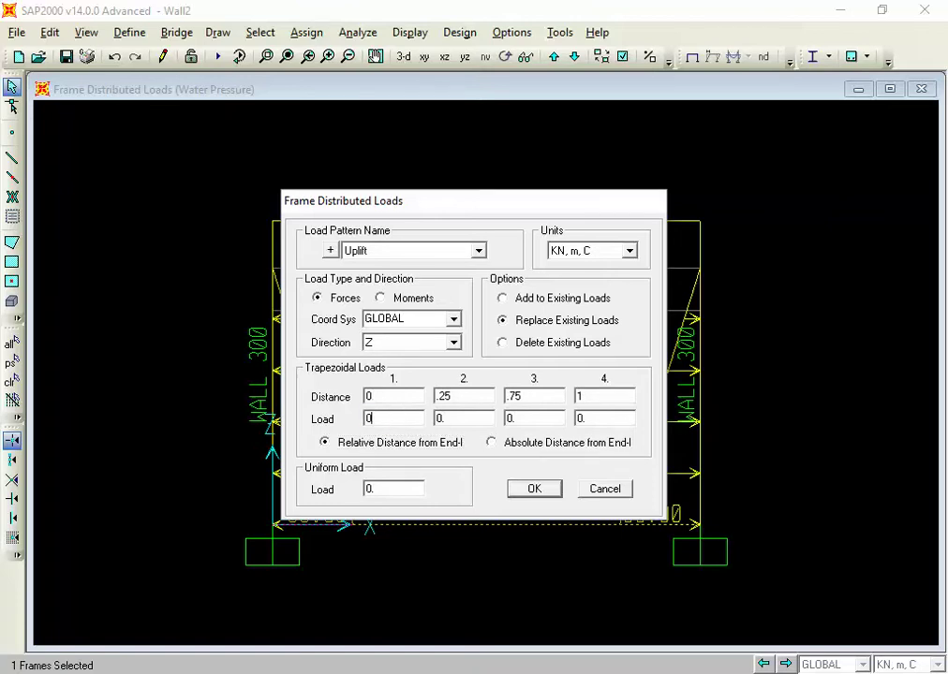
left_click(384, 490)
type("2")
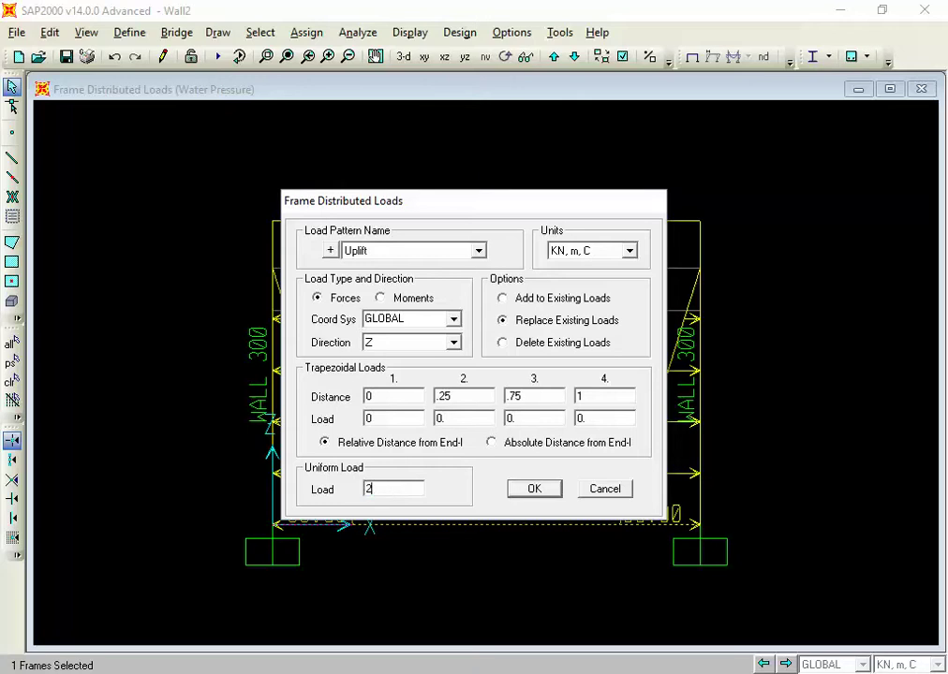